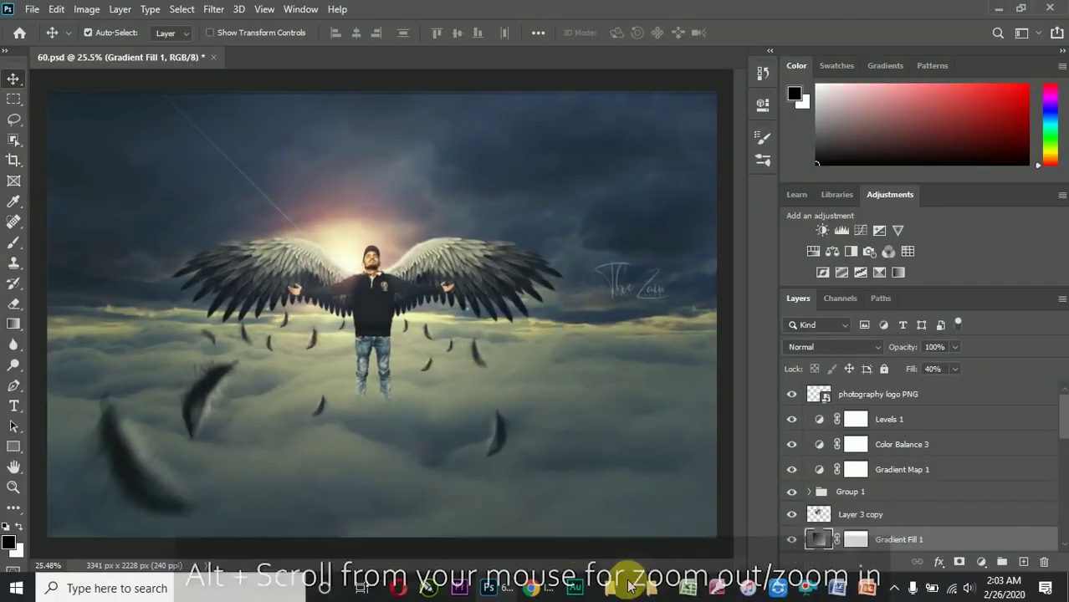
Drag Sky.jpg from the Wings folder into Photoshop so it opens beside 60.psd
click(609, 588)
drag(609, 588, 537, 599)
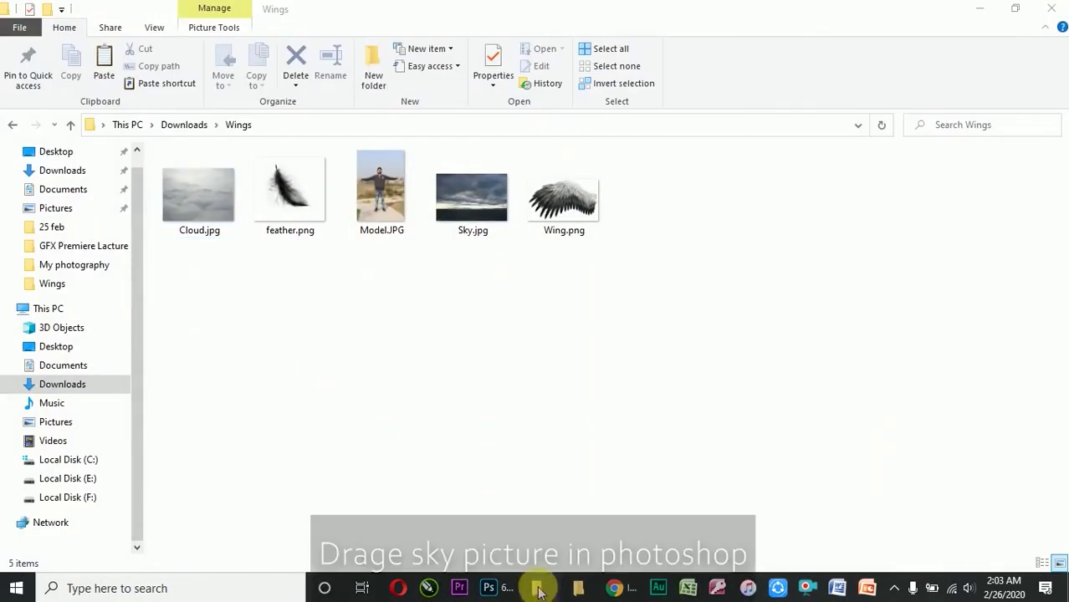
mouse_move(478, 199)
mouse_down()
mouse_move(460, 548)
mouse_move(418, 53)
mouse_up()
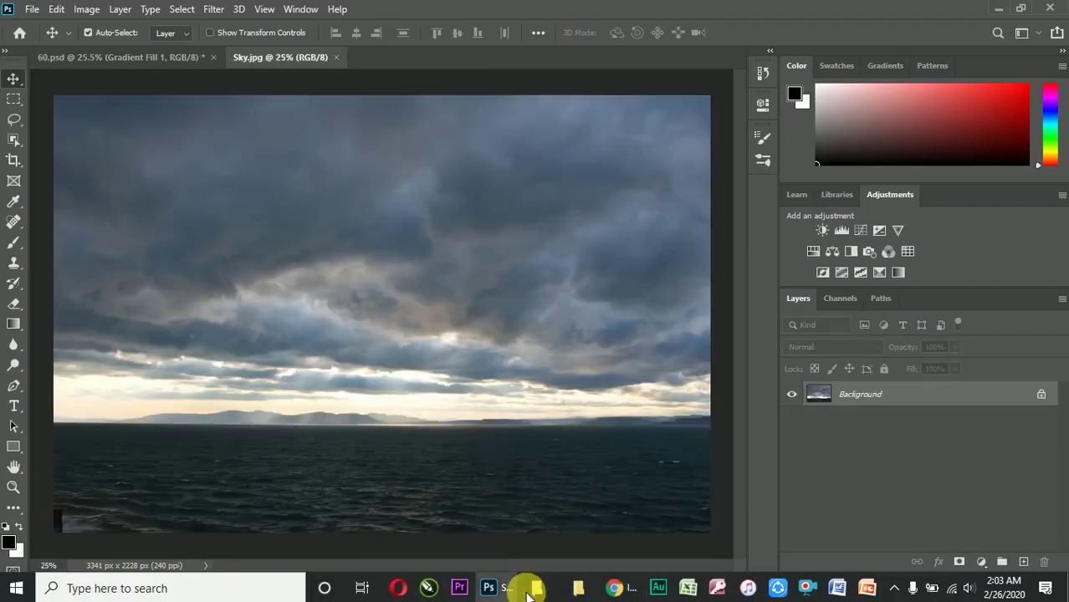
click(528, 590)
Open Cloud.jpg and drag a marquee selection of its lower cloud sea into Sky.jpg
click(219, 205)
drag(225, 209, 501, 58)
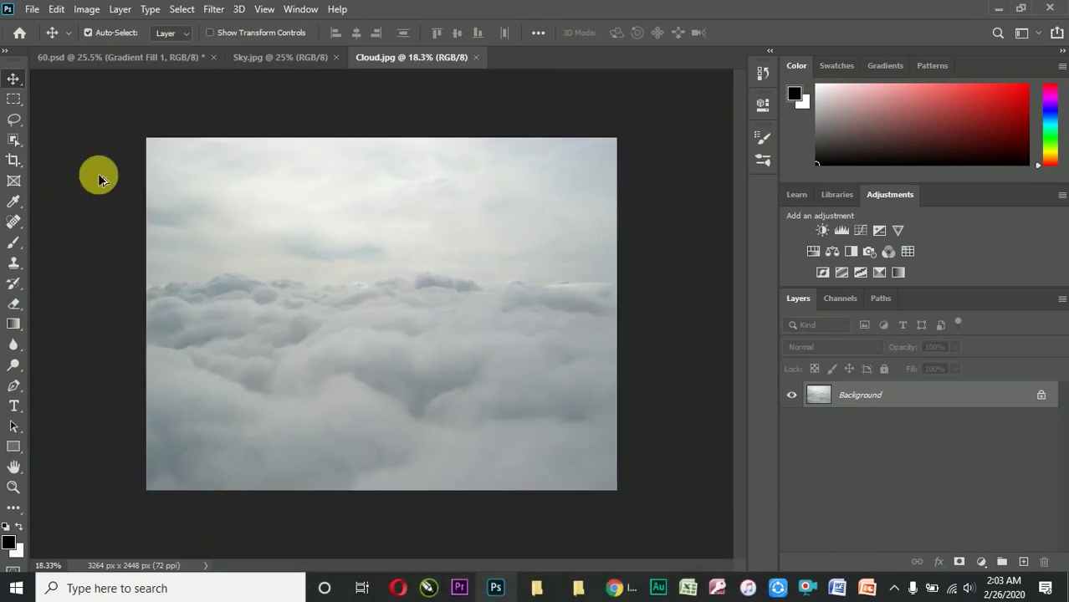
click(13, 101)
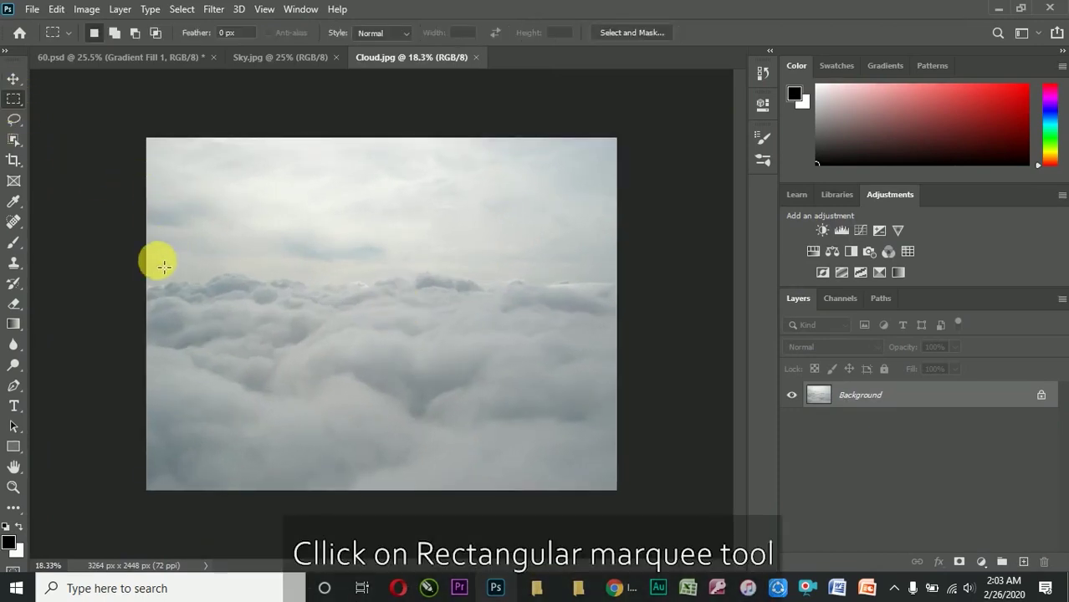
drag(153, 266, 616, 489)
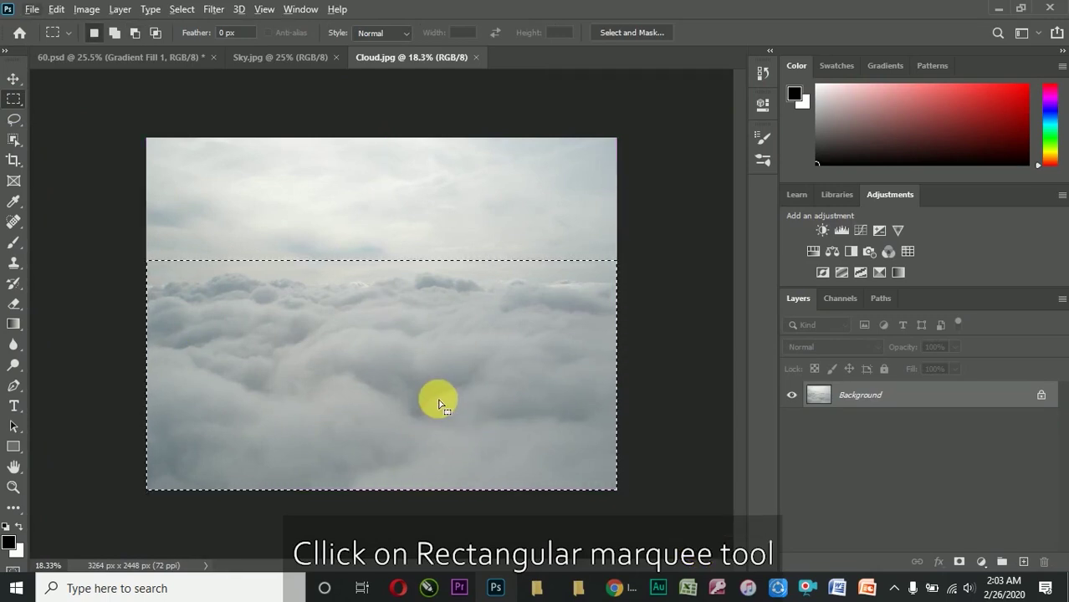
mouse_move(441, 404)
mouse_down()
mouse_move(343, 186)
mouse_move(419, 284)
mouse_move(307, 60)
mouse_move(379, 233)
mouse_up()
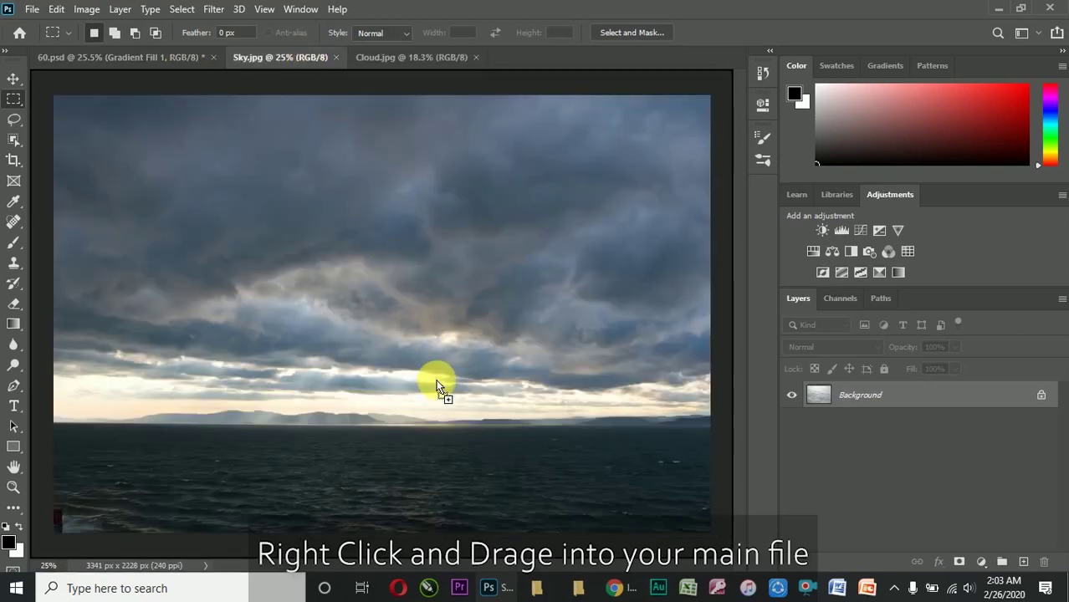
drag(436, 387, 437, 380)
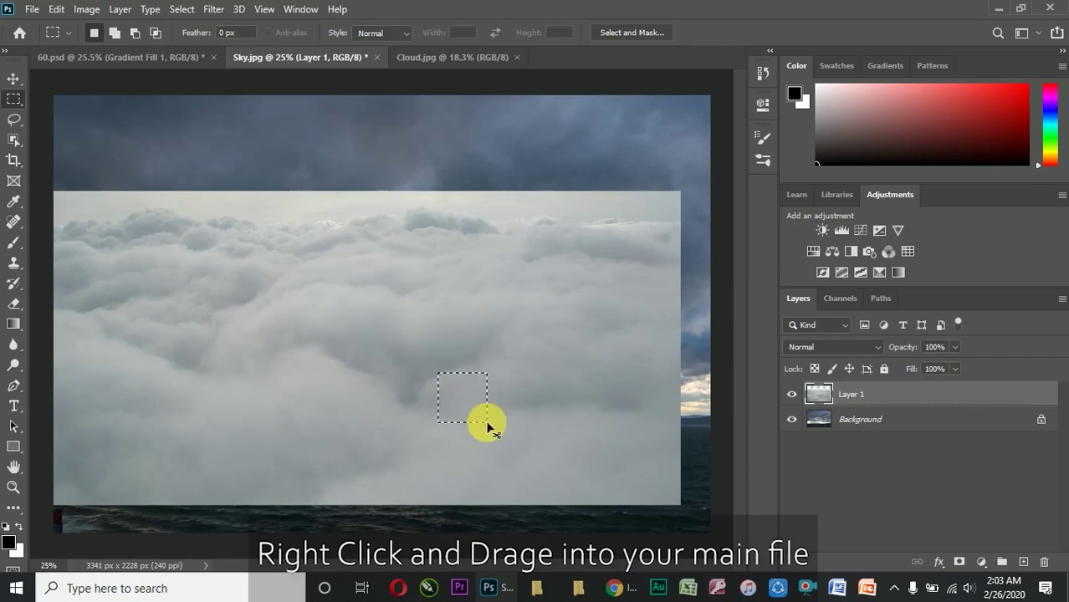
click(454, 386)
Stretch the cloud layer to the full canvas width with its top edge lowered toward the horizon
click(14, 78)
mouse_move(343, 382)
mouse_down()
mouse_move(400, 430)
mouse_move(377, 411)
mouse_up()
key(ctrl+0)
key(ctrl+t)
drag(365, 361, 143, 358)
drag(628, 362, 636, 365)
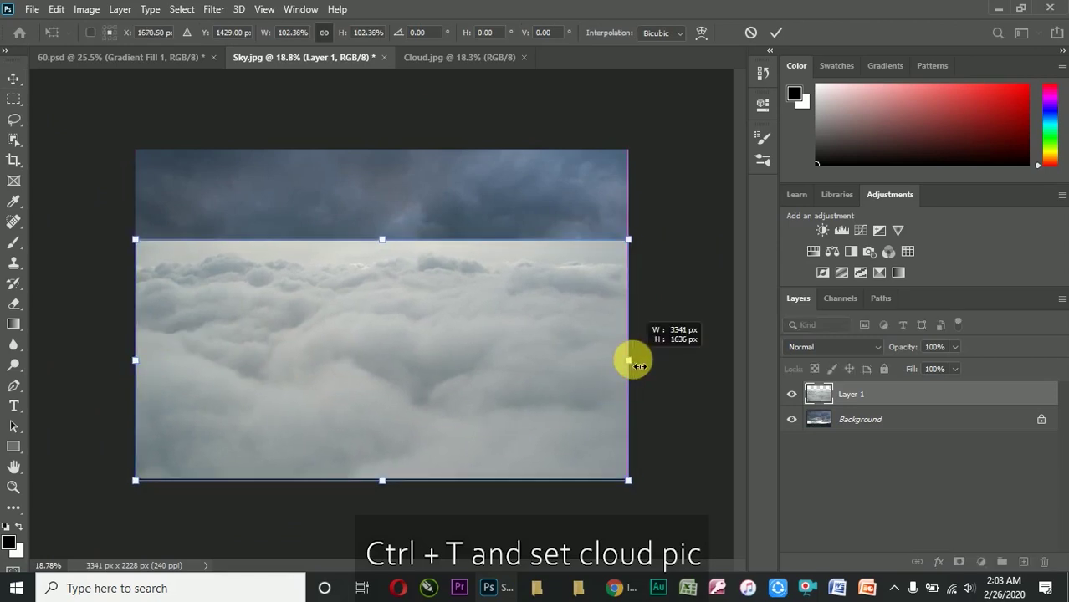
drag(383, 481, 383, 477)
mouse_move(384, 243)
mouse_down()
mouse_move(386, 375)
mouse_move(387, 337)
mouse_move(399, 338)
mouse_up()
Commit the cloud resize, unlock the sky Background and duplicate it
click(776, 32)
scroll(421, 330, up, 1)
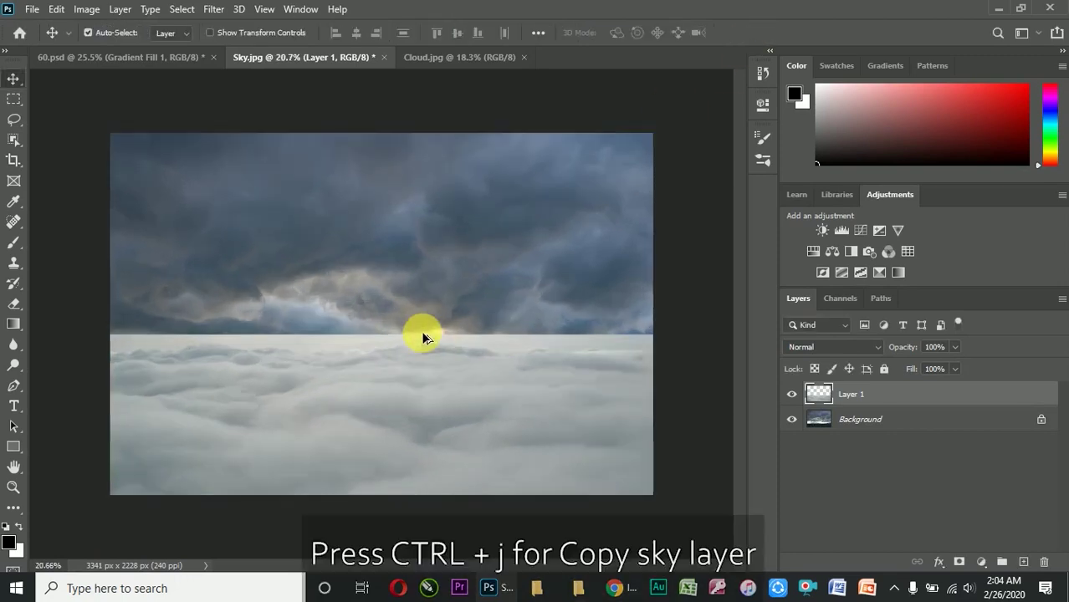
click(1040, 419)
key(ctrl+j)
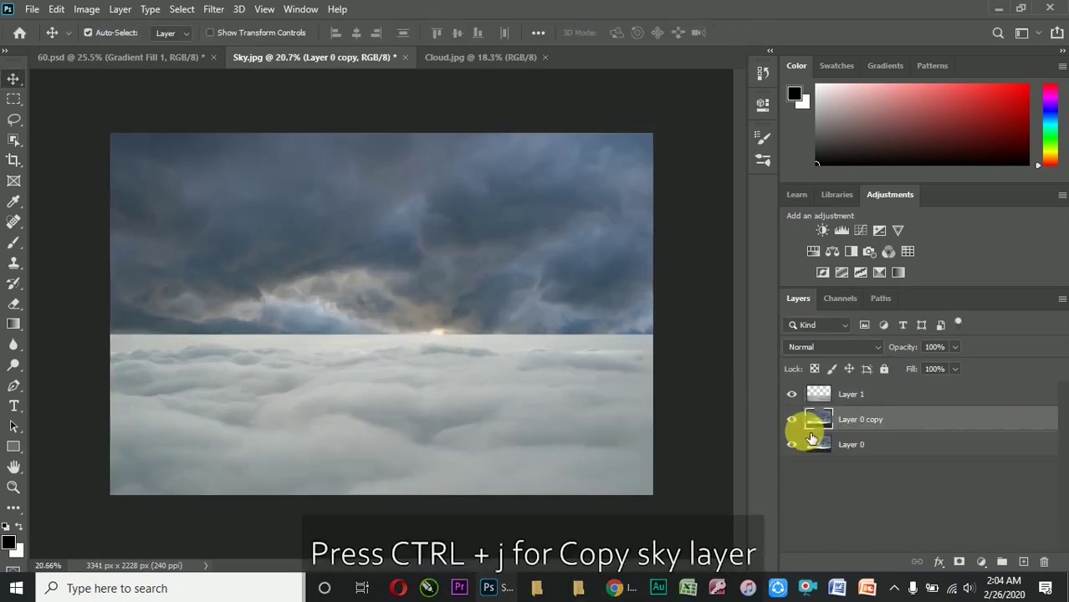
Enlarge the sky copy slightly, tilt it a little and move it up
key(ctrl+t)
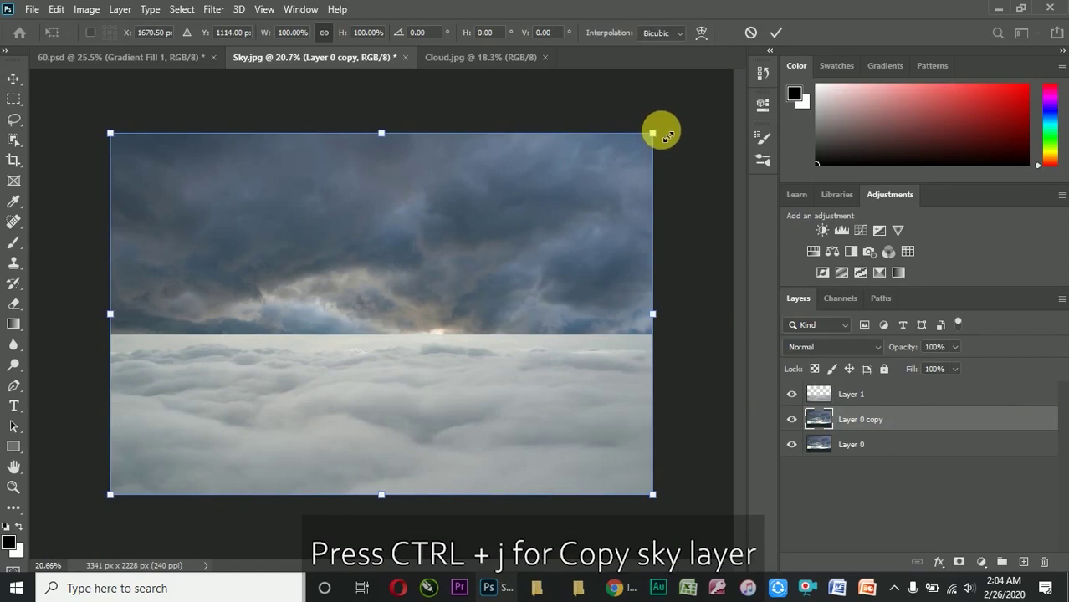
drag(661, 132, 667, 123)
drag(704, 526, 707, 520)
drag(472, 269, 466, 261)
click(776, 33)
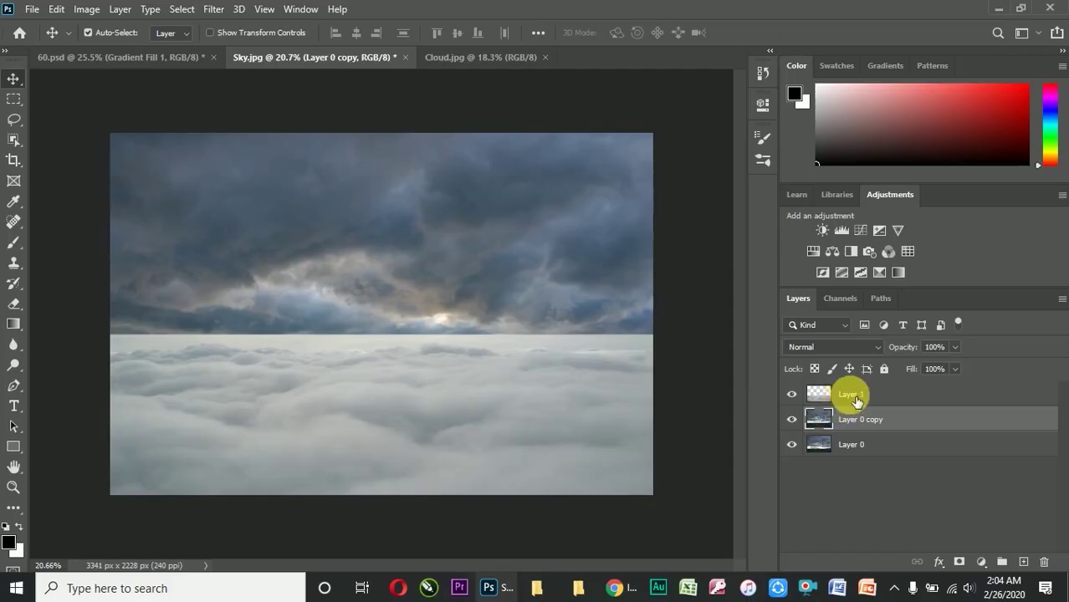
Reselect the cloud layer, adjust its top edge and recommit its transform
click(856, 401)
double_click(791, 394)
key(ctrl+t)
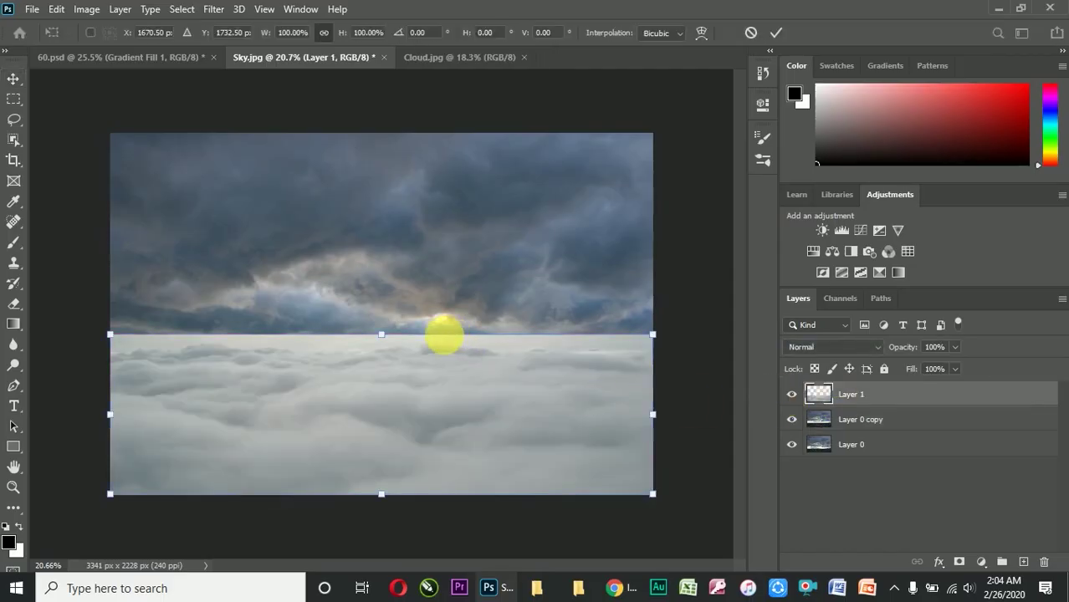
drag(382, 335, 388, 334)
click(776, 33)
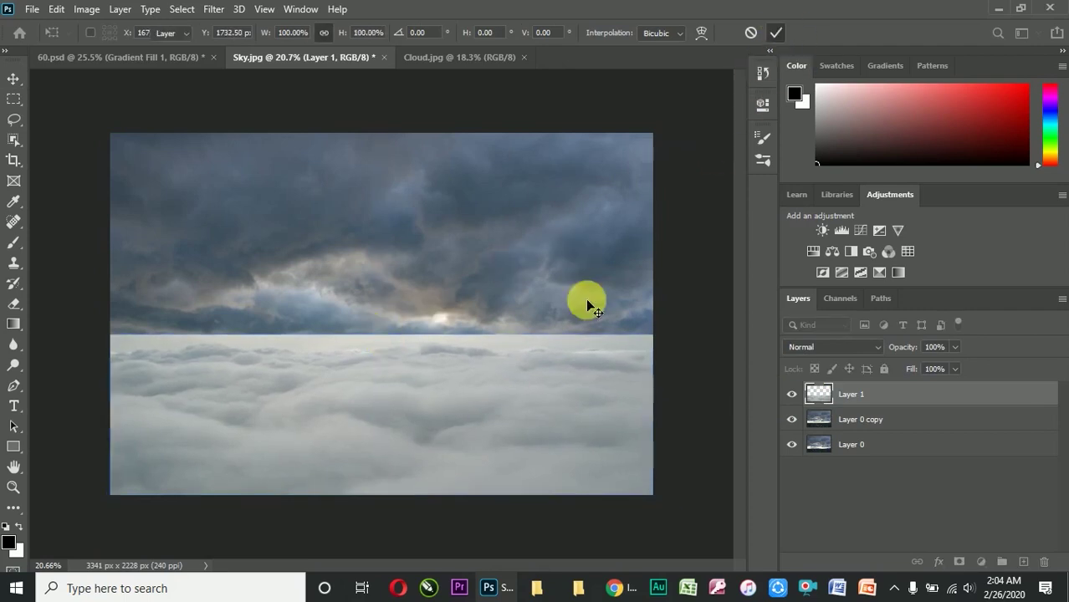
With a soft round Eraser on Layer 1, erase the hard horizon on the right side
click(14, 304)
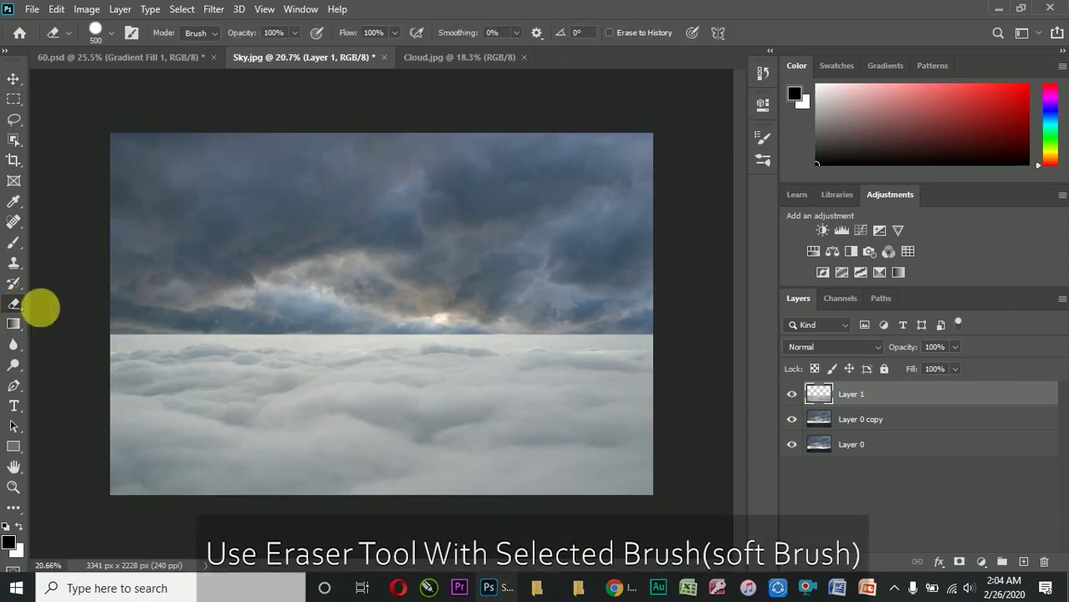
click(131, 33)
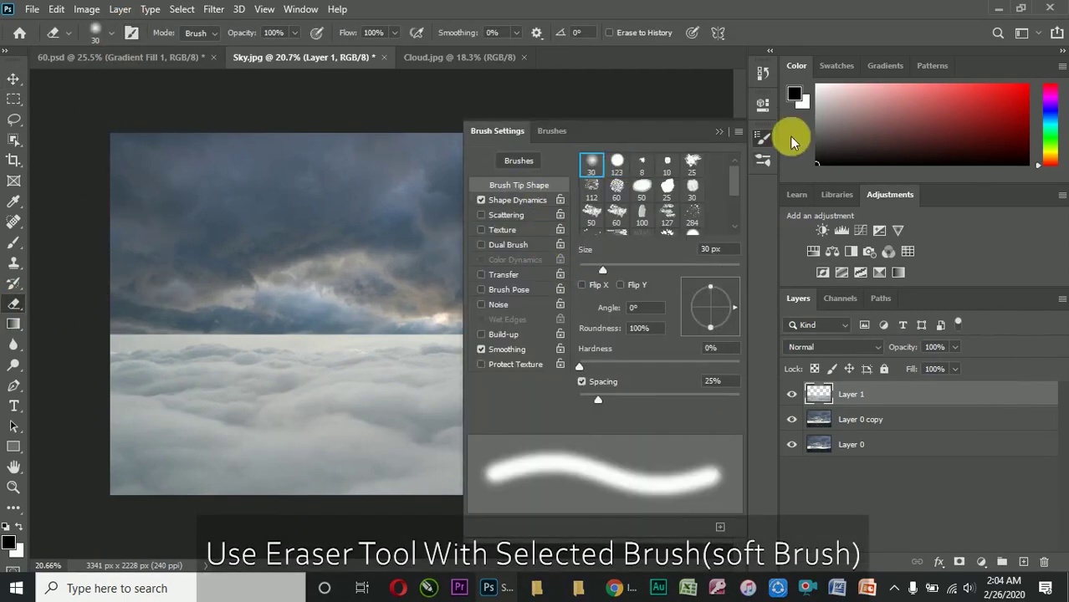
click(718, 131)
key(ctrl+0)
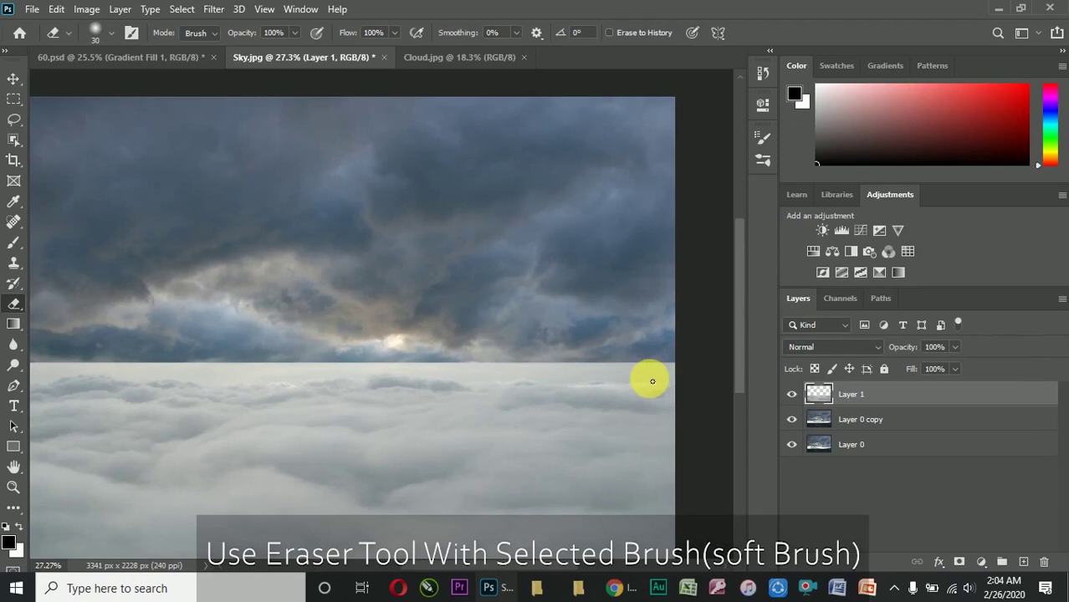
drag(695, 381, 235, 372)
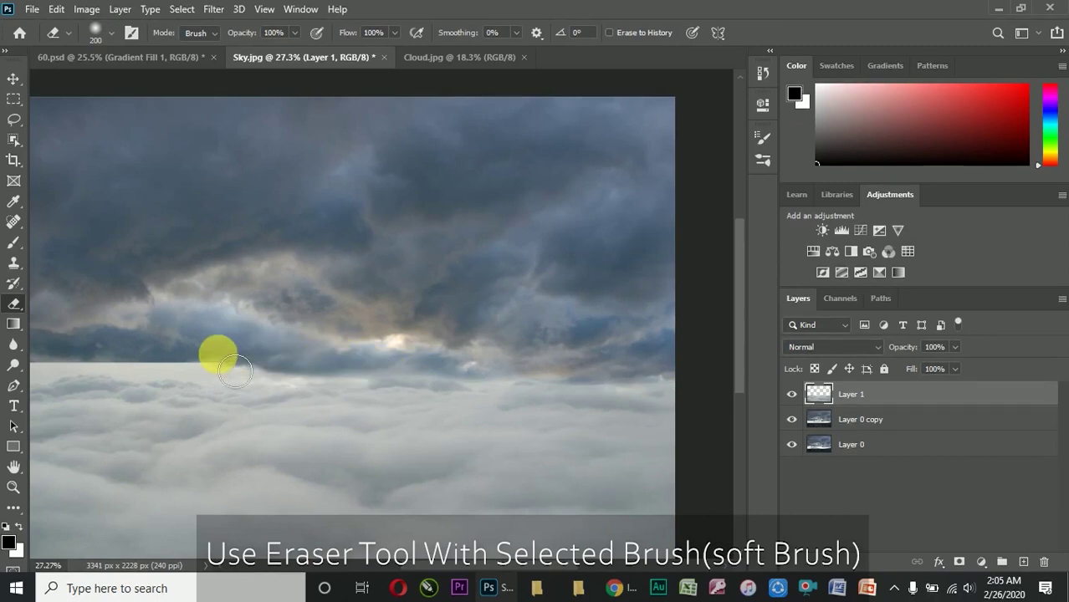
Soften the remaining horizon seam across to the left edge
scroll(656, 330, down, 2)
scroll(163, 317, up, 2)
scroll(610, 398, up, 2)
scroll(504, 355, down, 1)
drag(504, 355, 136, 355)
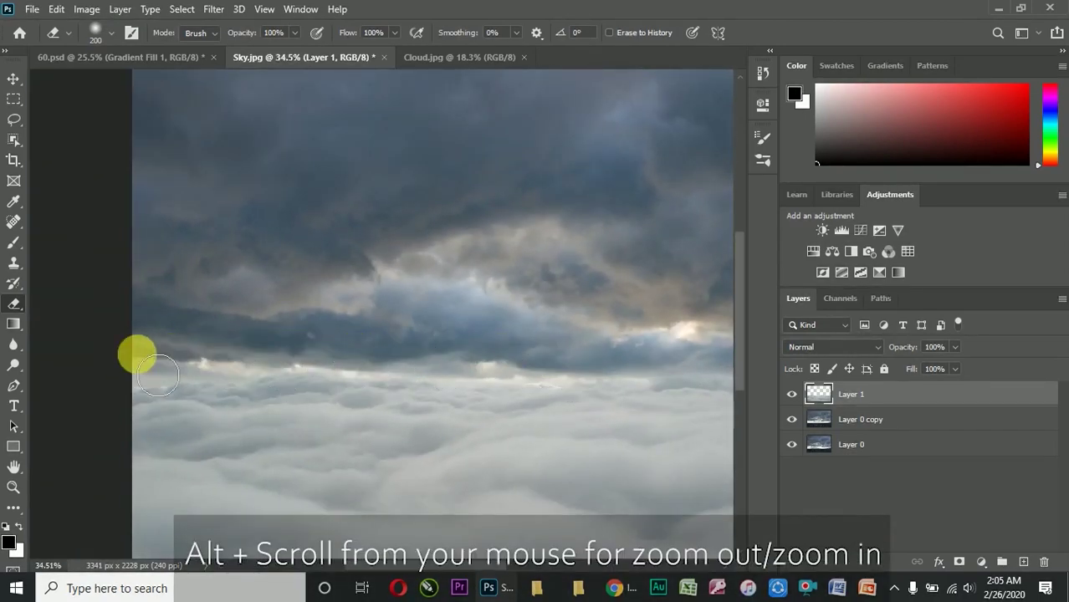
scroll(226, 306, down, 1)
scroll(191, 336, down, 2)
scroll(144, 352, up, 3)
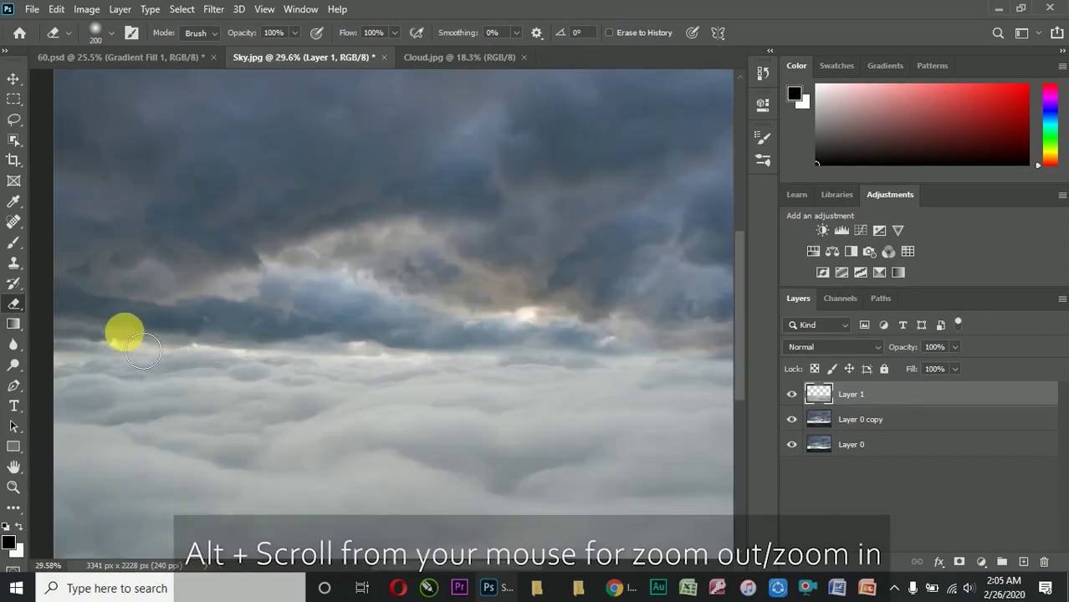
scroll(83, 347, down, 1)
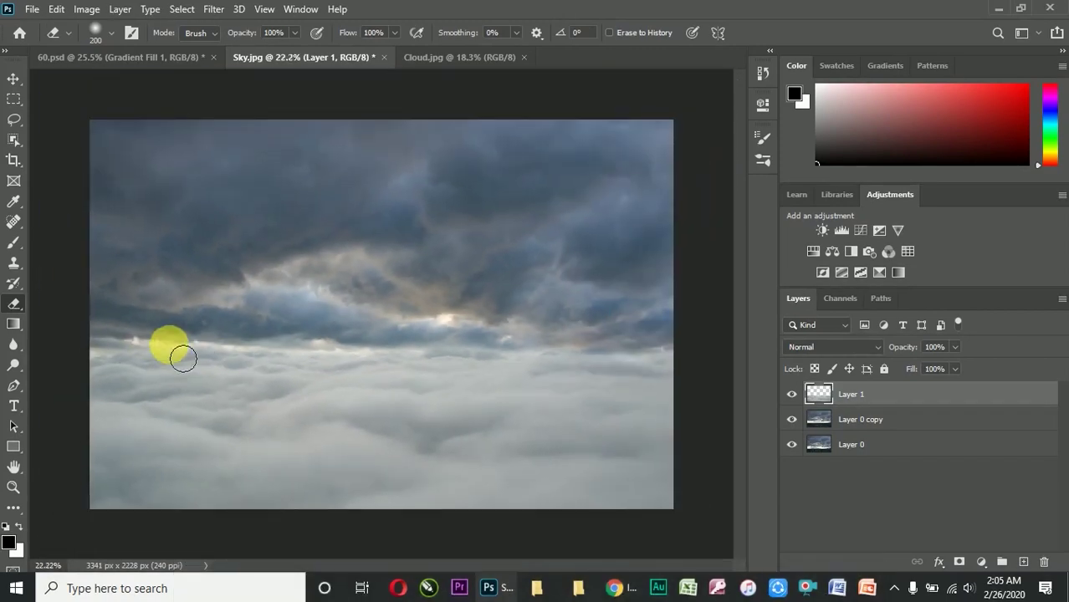
Shorten Layer 0 copy from the bottom and shift it so the glow sits above the clouds
click(14, 79)
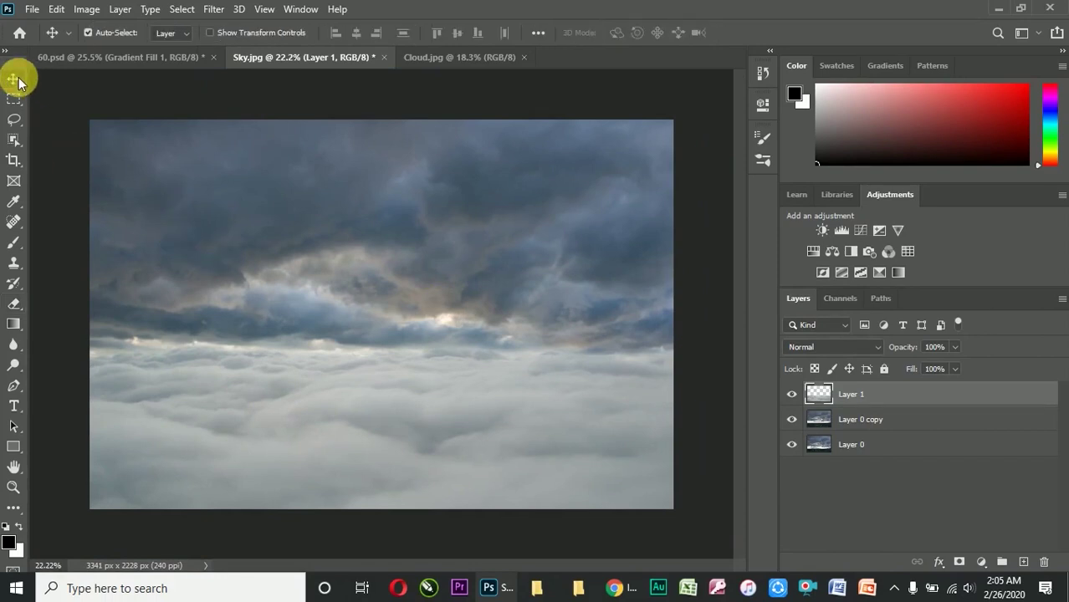
click(861, 420)
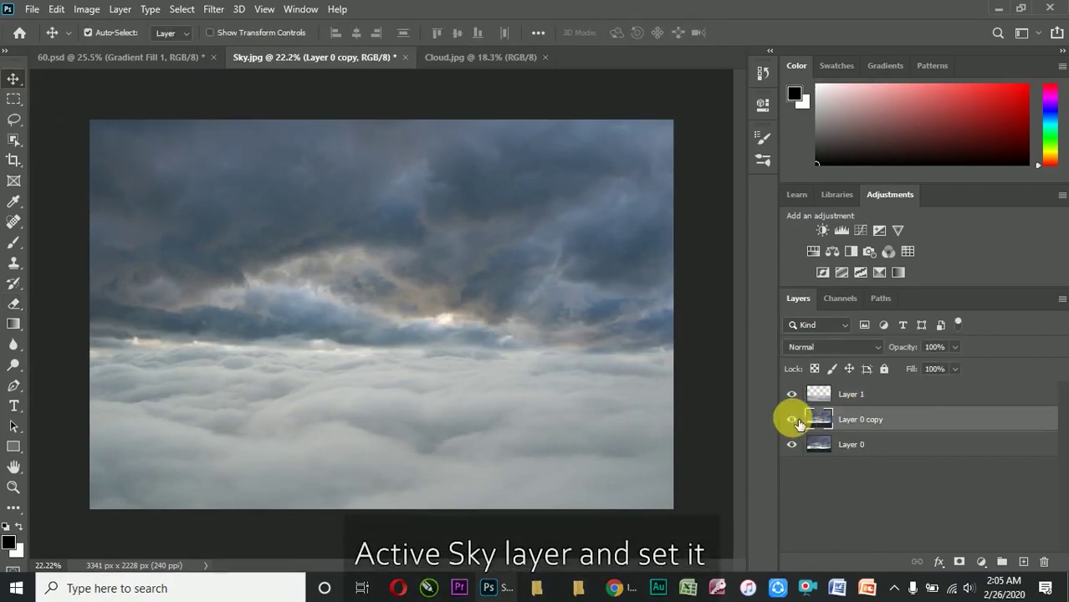
key(ctrl+t)
drag(382, 501, 381, 461)
drag(69, 273, 77, 285)
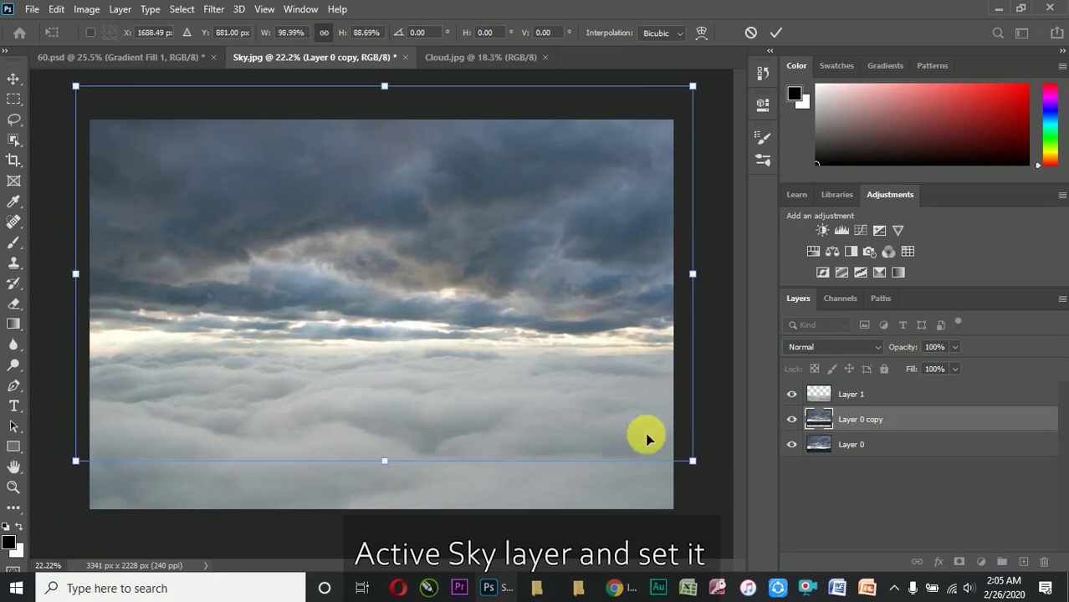
drag(579, 398, 462, 313)
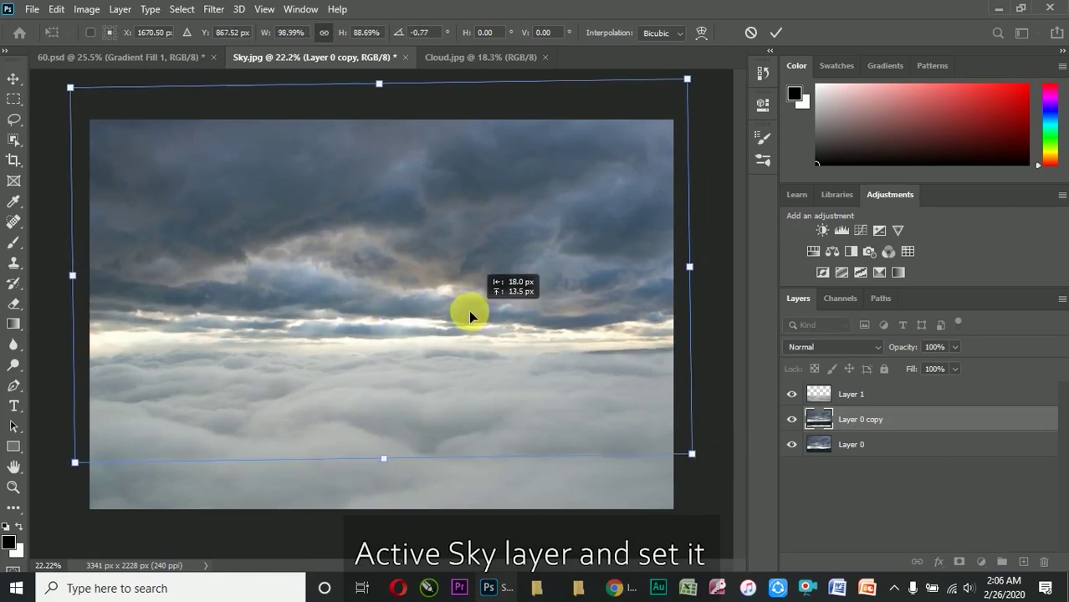
drag(691, 458, 693, 461)
drag(429, 264, 429, 269)
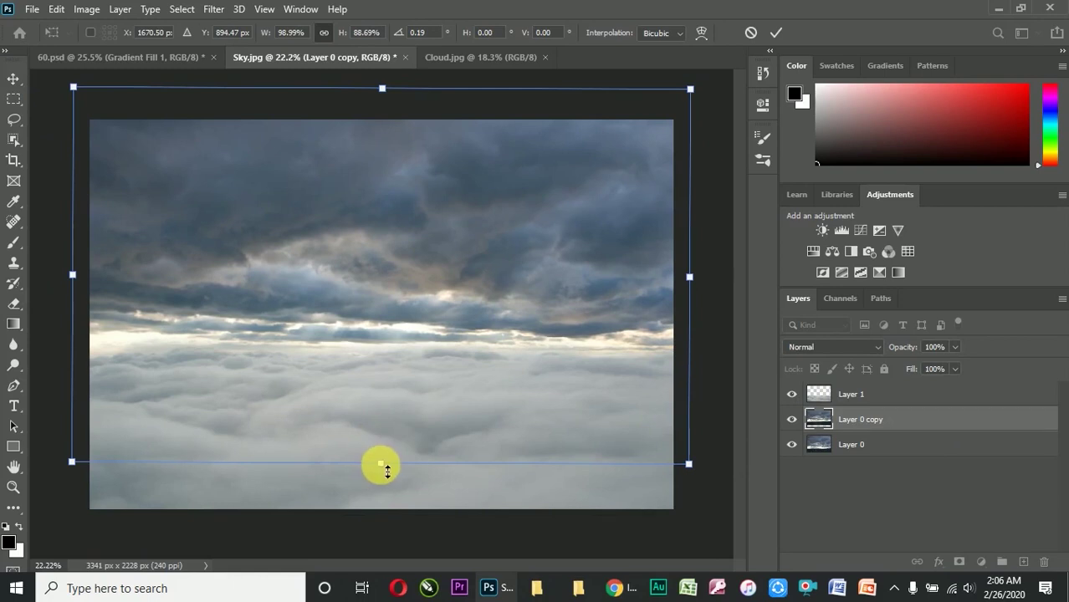
drag(388, 470, 382, 434)
drag(415, 266, 415, 294)
drag(387, 456, 387, 460)
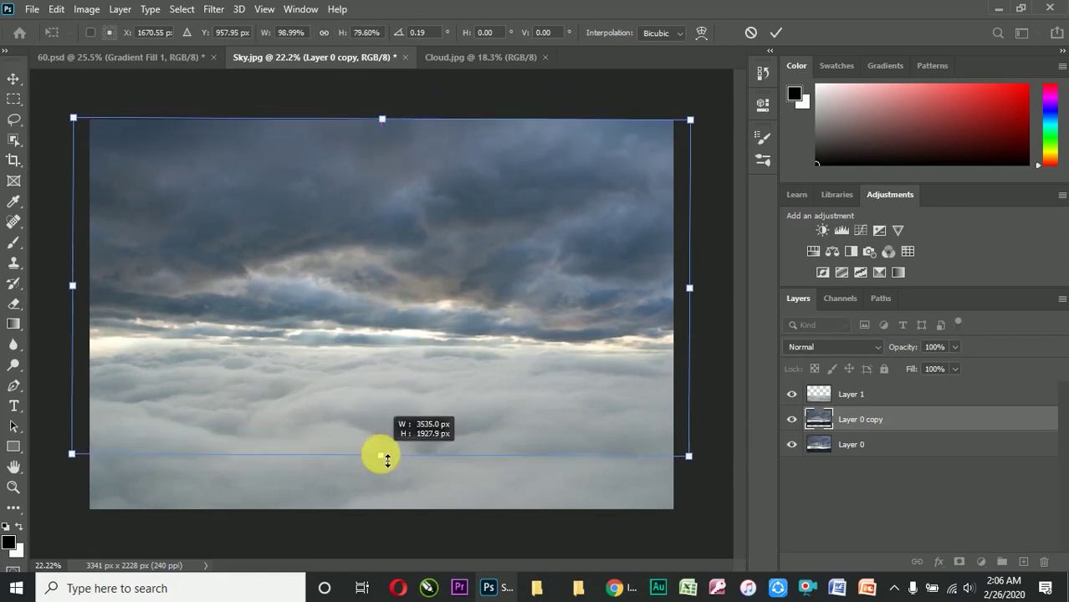
click(778, 32)
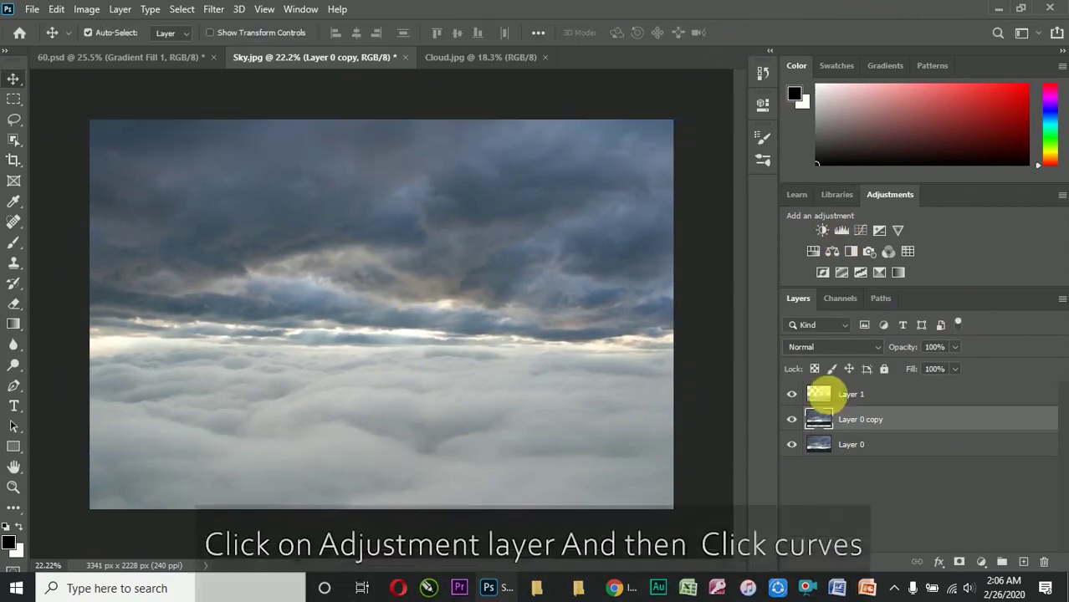
Add a Curves adjustment clipped to the sky copy and pull the RGB curve down to darken
click(982, 563)
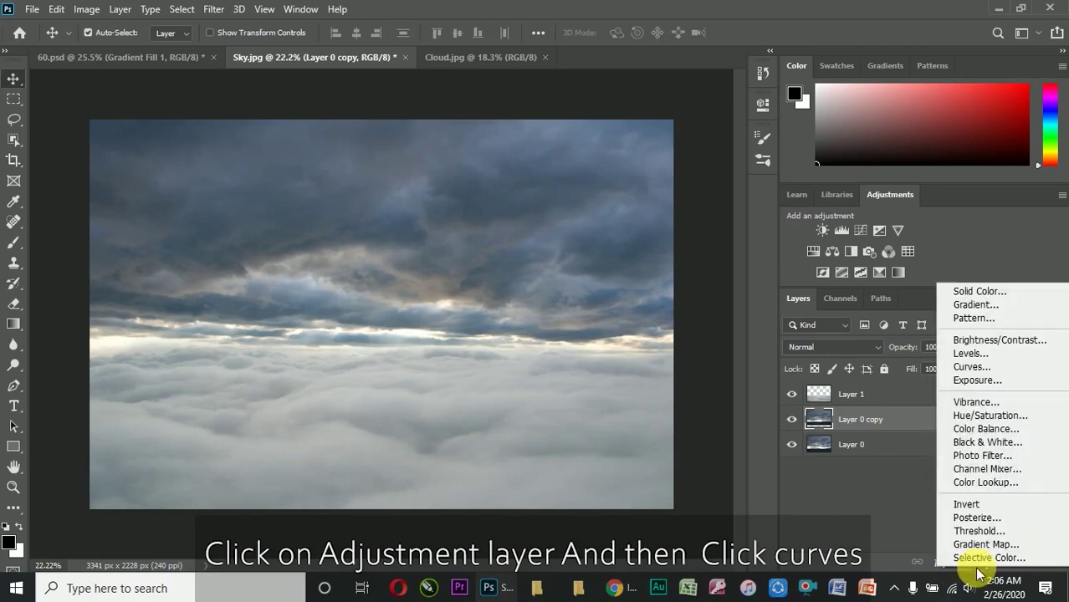
click(964, 370)
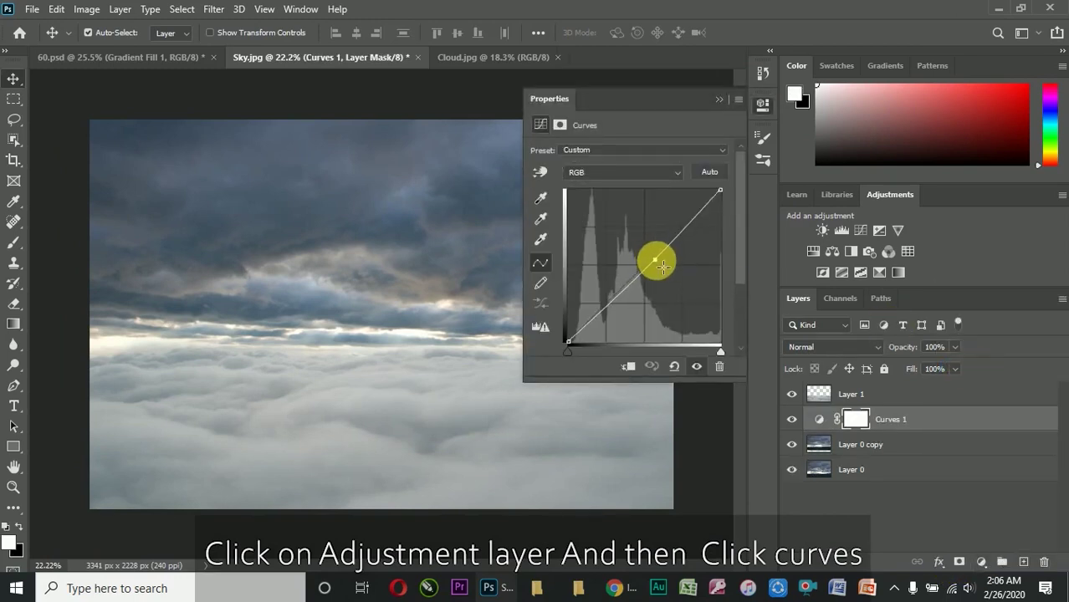
drag(661, 265, 662, 267)
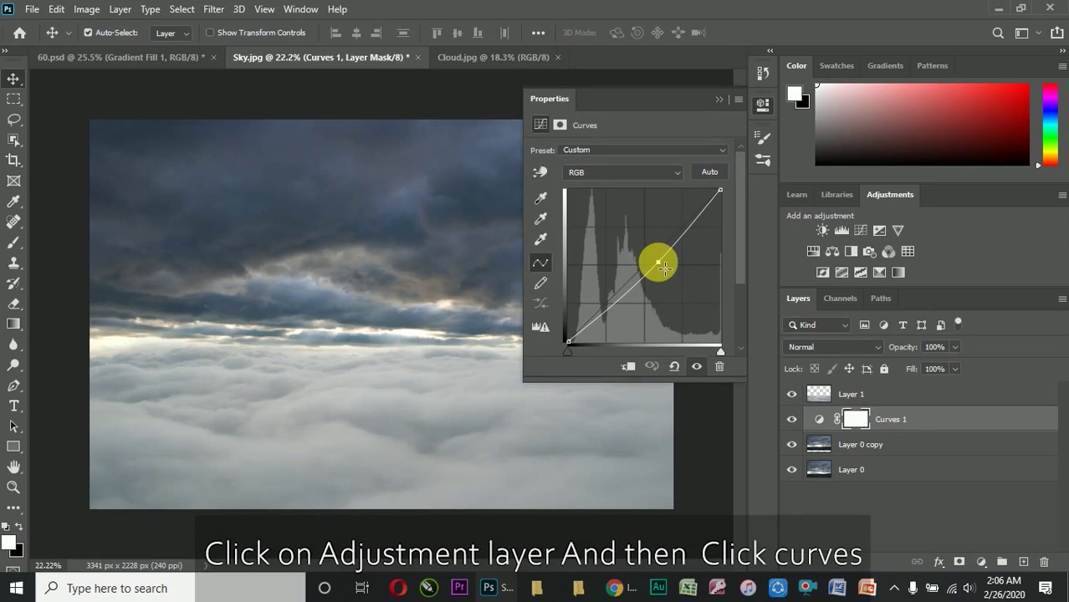
click(627, 366)
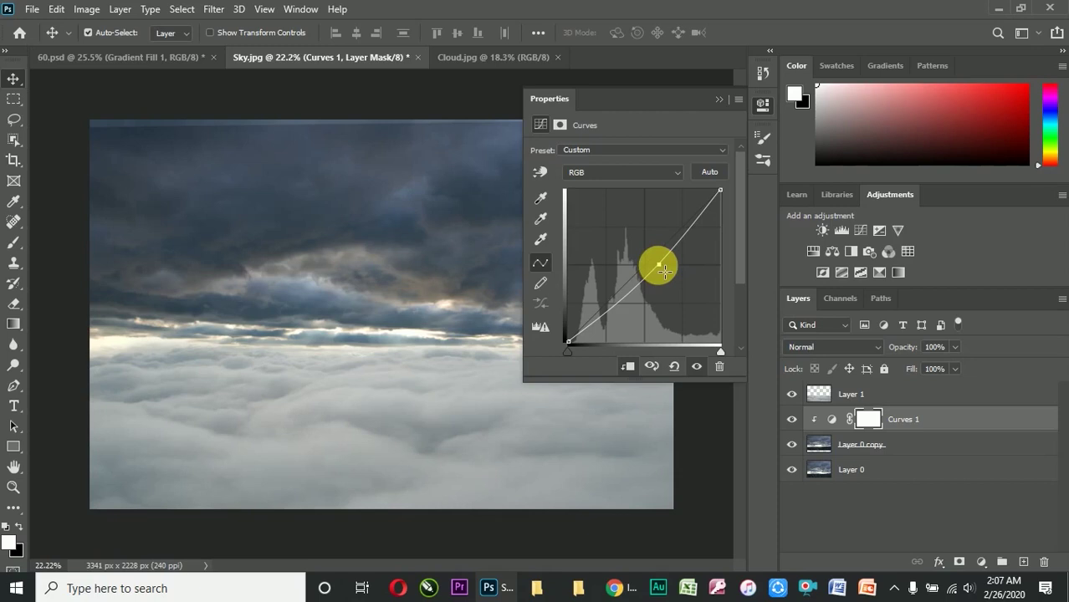
drag(660, 267, 661, 275)
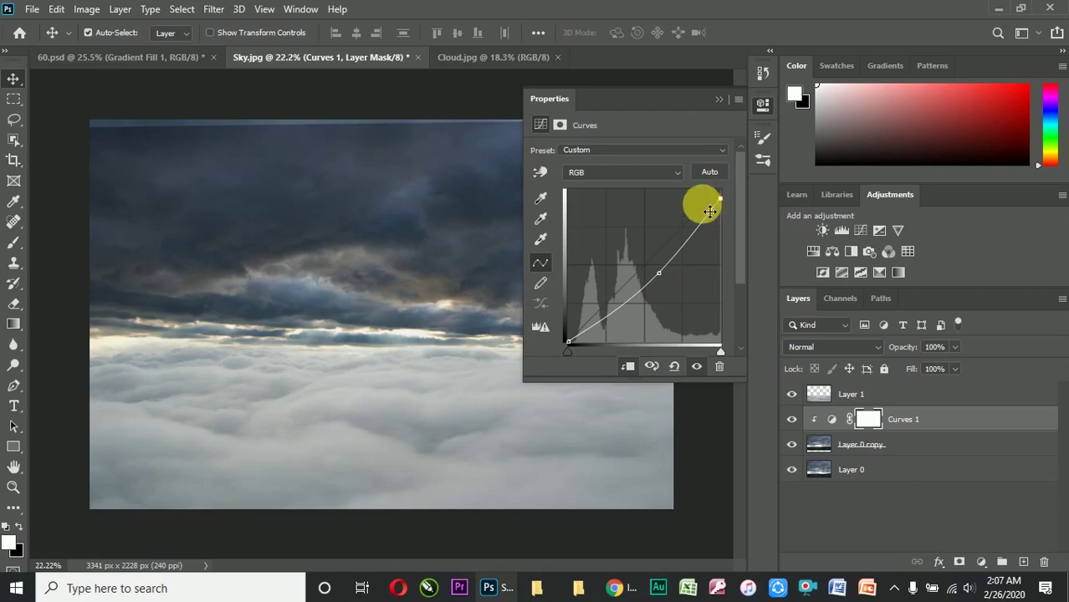
drag(674, 276, 667, 263)
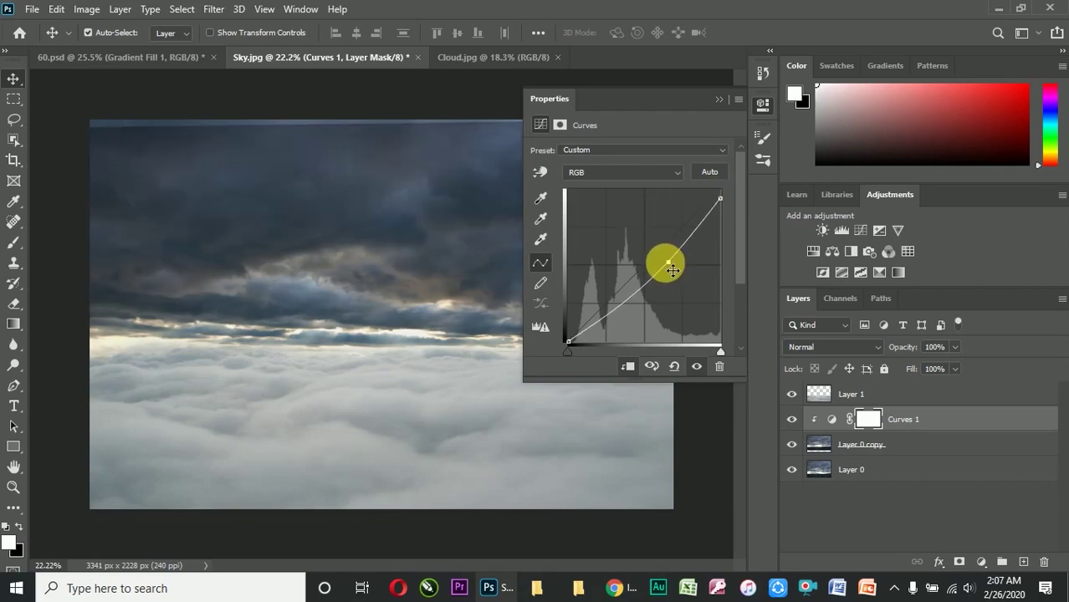
Move the Blue curve's black point inward with a control point, then drag Curves 1 to the top
click(627, 173)
click(603, 217)
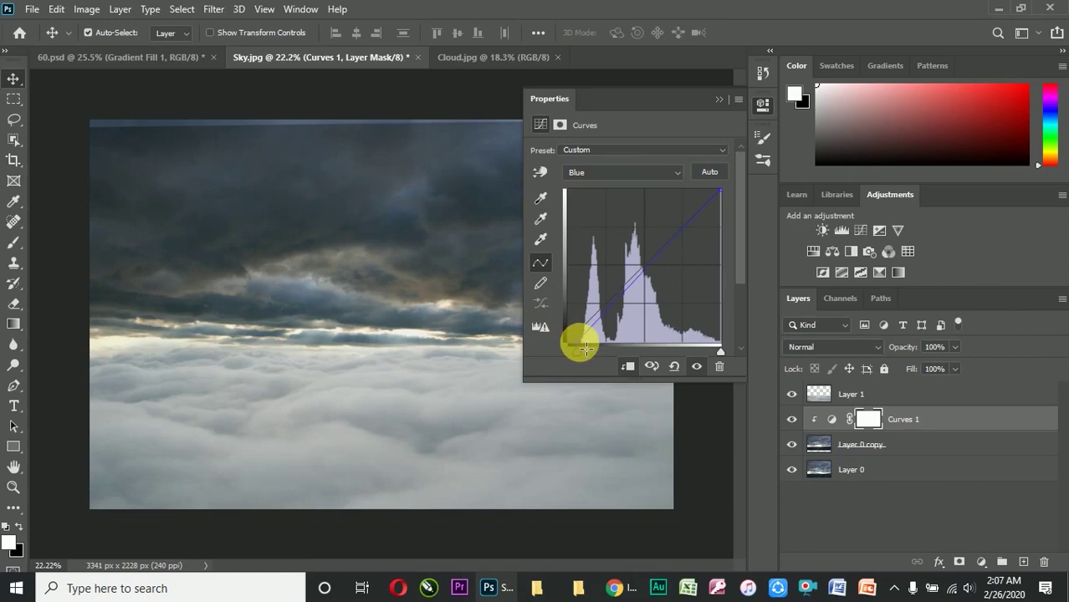
drag(585, 348, 577, 345)
click(659, 265)
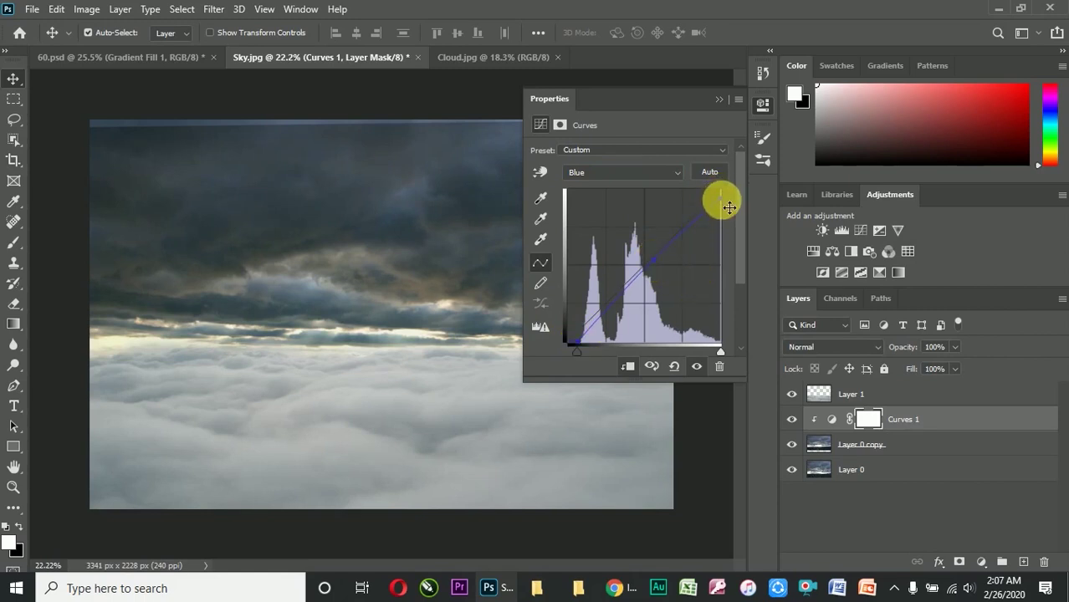
click(718, 98)
drag(907, 420, 889, 388)
Add Curves 2 above Layer 0 copy, lowering the RGB midpoint and raising the Blue shadows
click(841, 444)
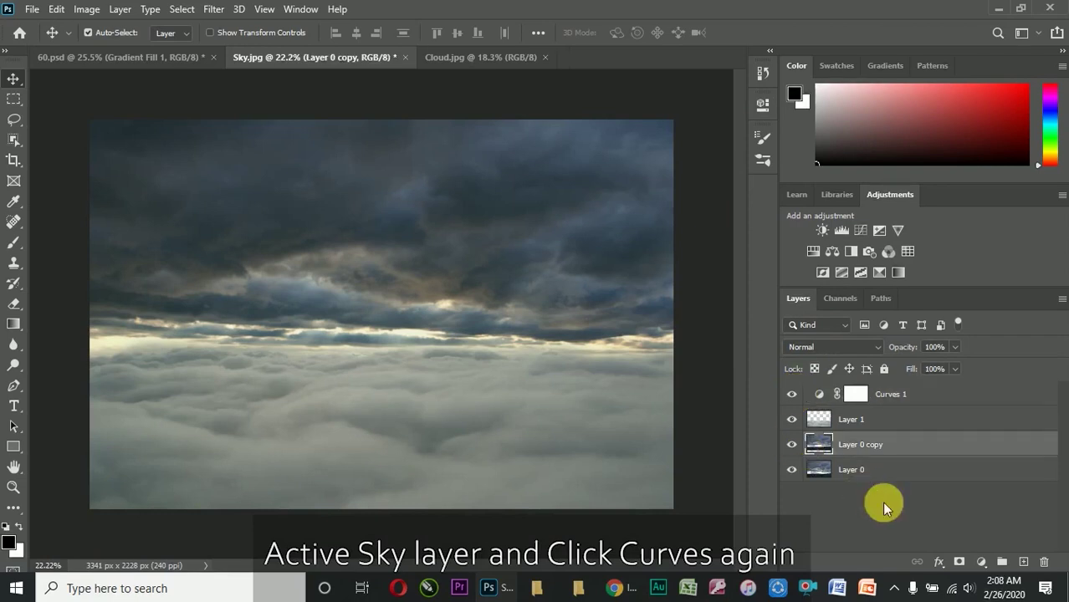
click(977, 564)
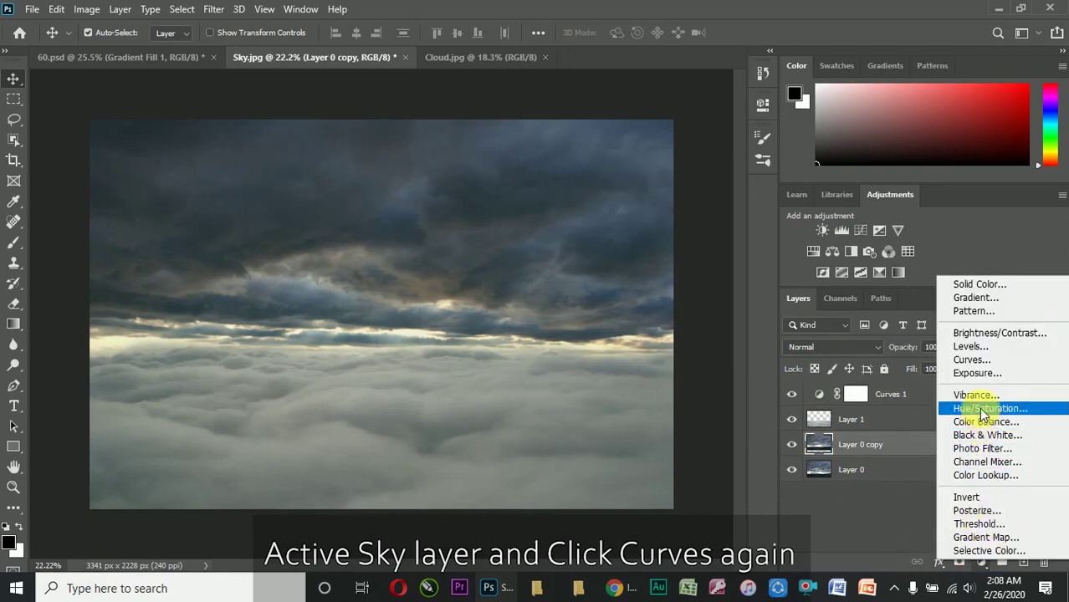
click(970, 359)
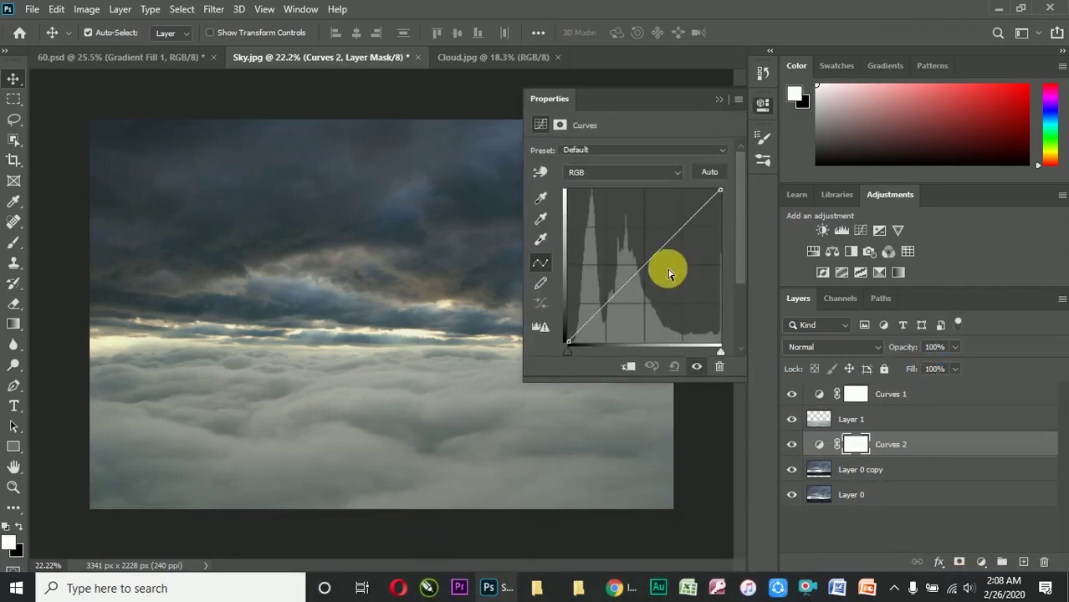
drag(658, 267, 661, 273)
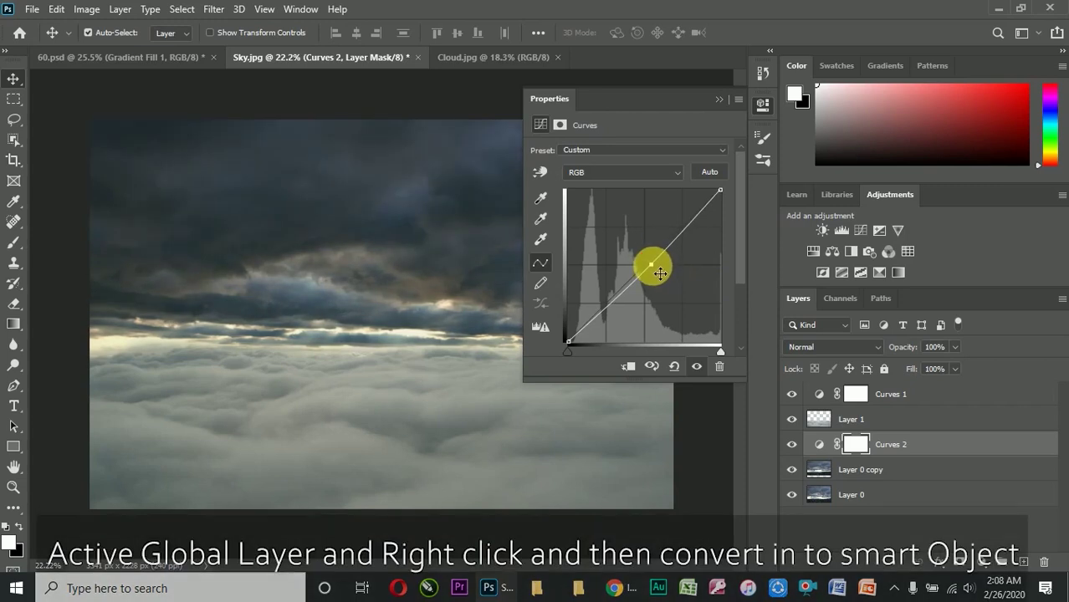
click(634, 176)
click(629, 214)
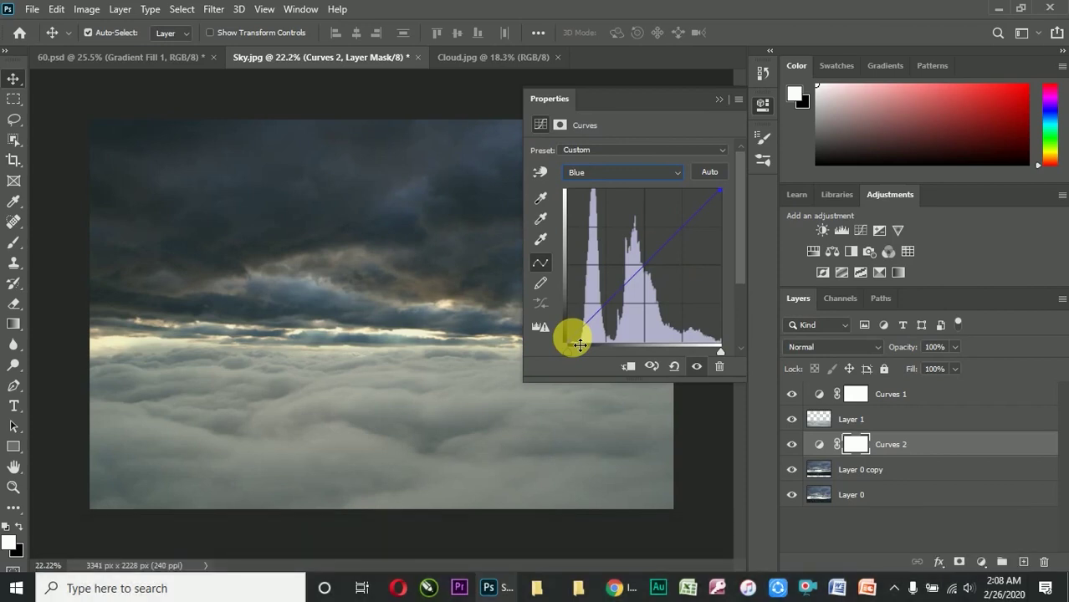
drag(575, 350, 634, 282)
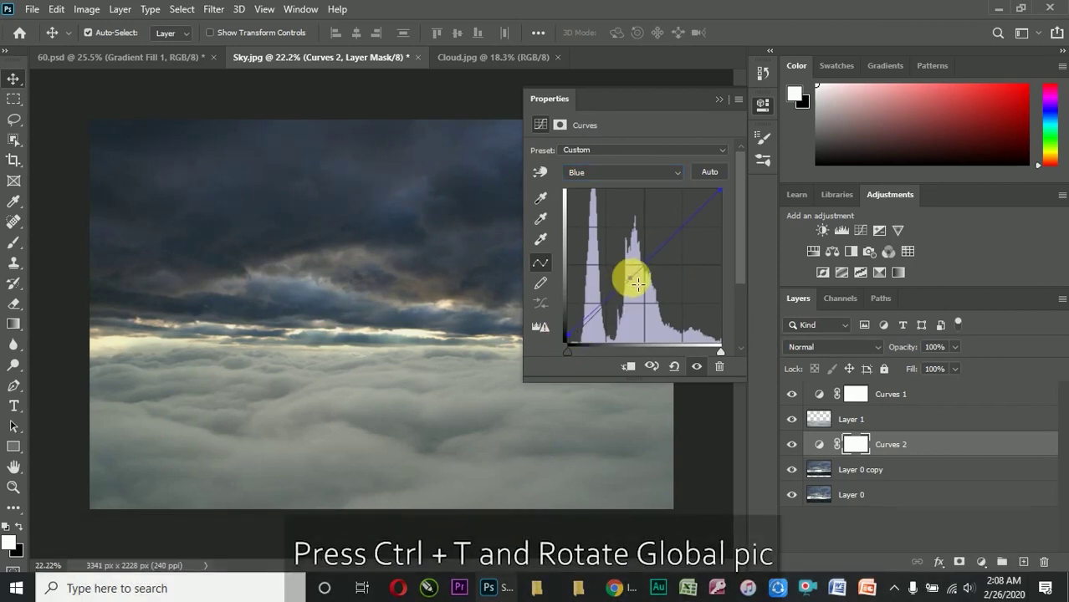
click(727, 199)
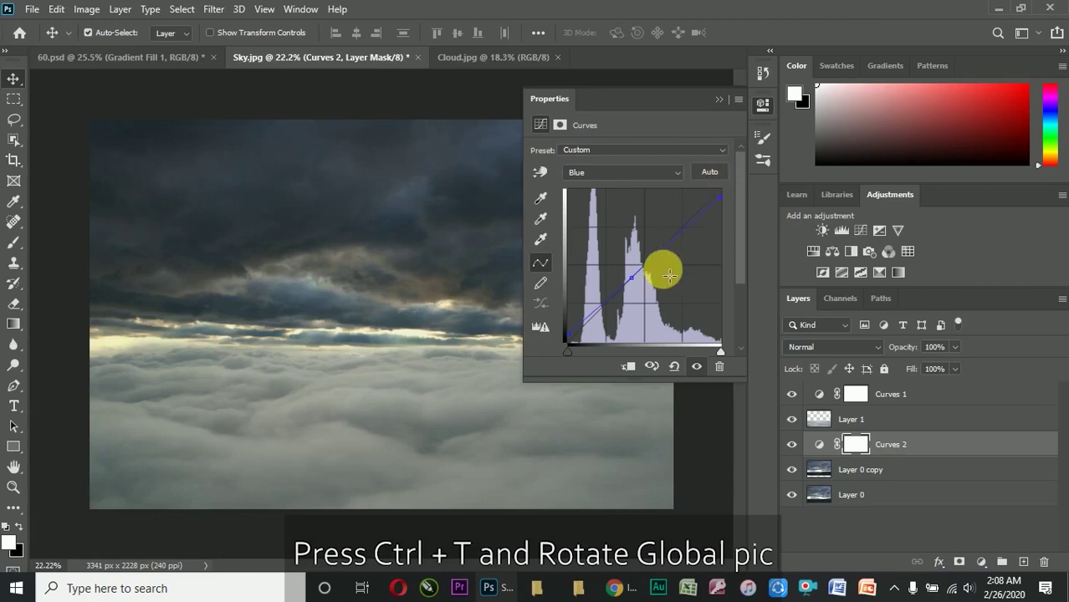
click(717, 102)
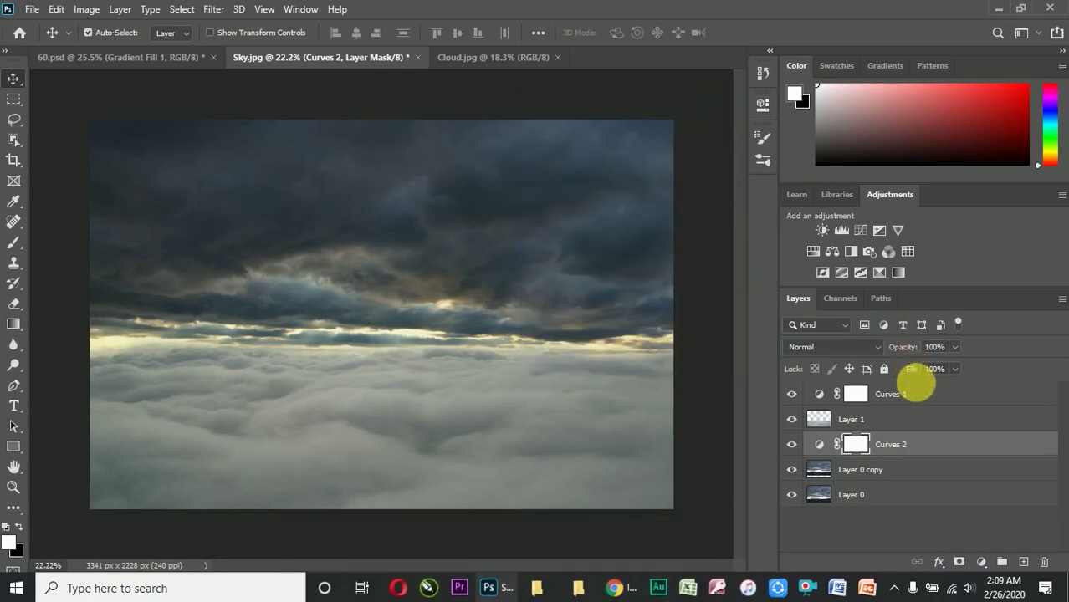
Add Curves 3 above Curves 1 with an S-curve: highlights lifted, shadows lowered
click(917, 389)
click(938, 562)
click(949, 562)
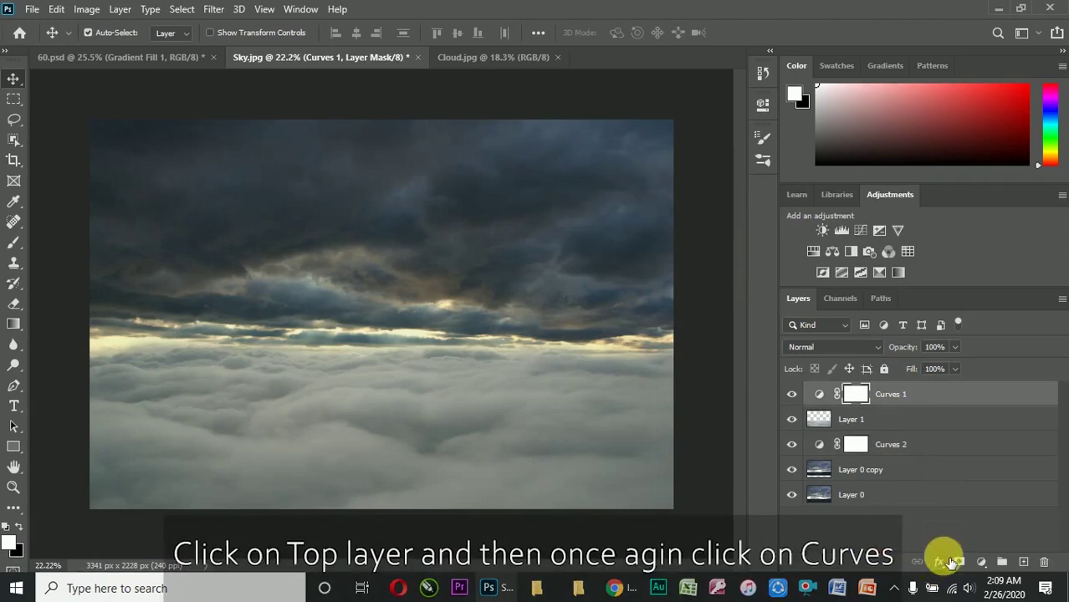
click(981, 562)
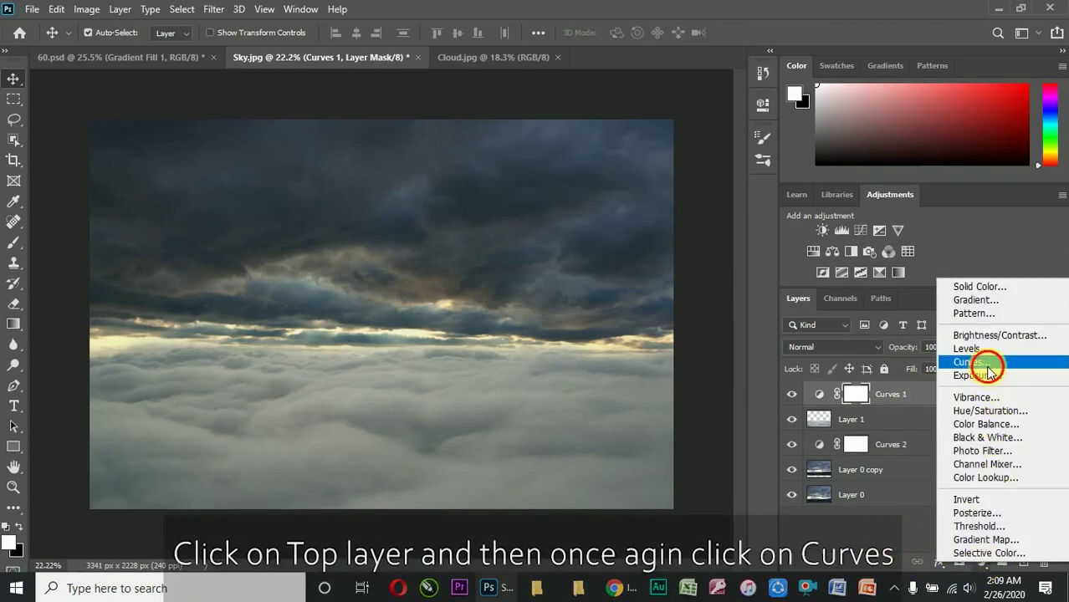
click(989, 371)
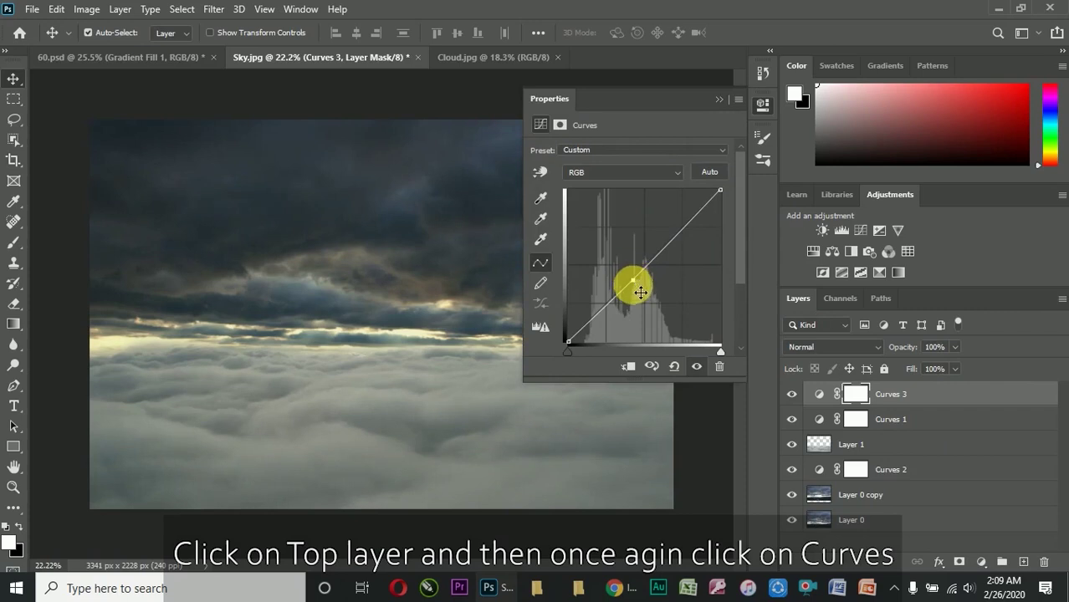
click(667, 251)
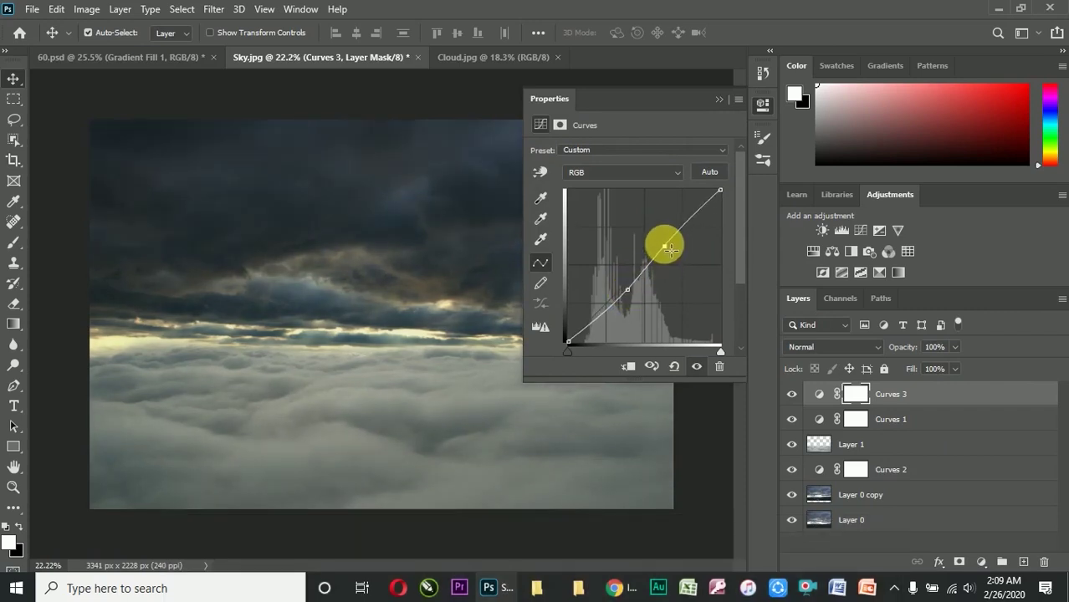
click(644, 279)
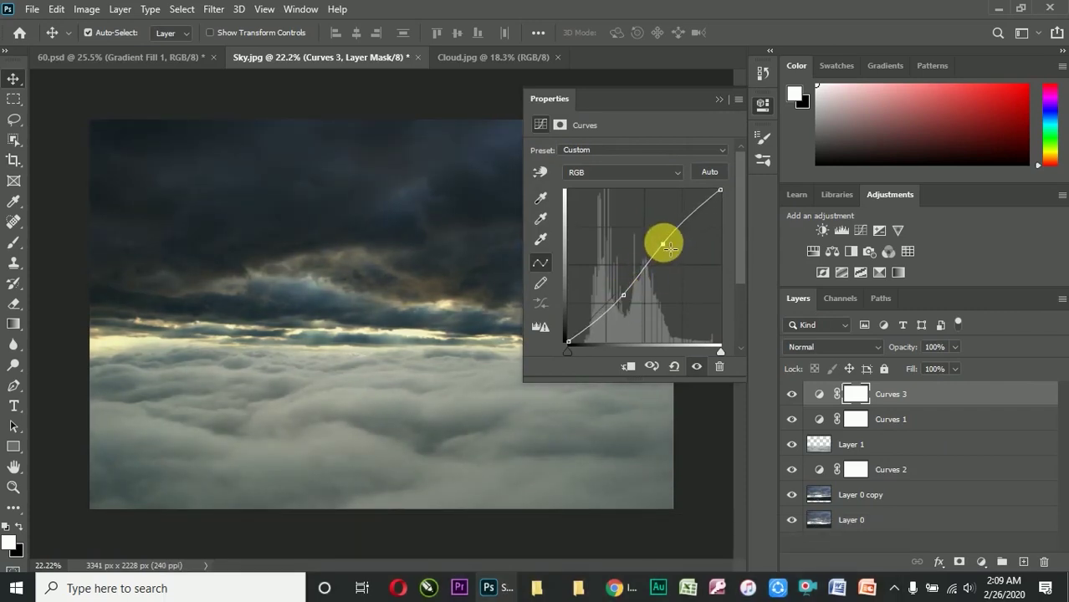
drag(681, 251, 675, 242)
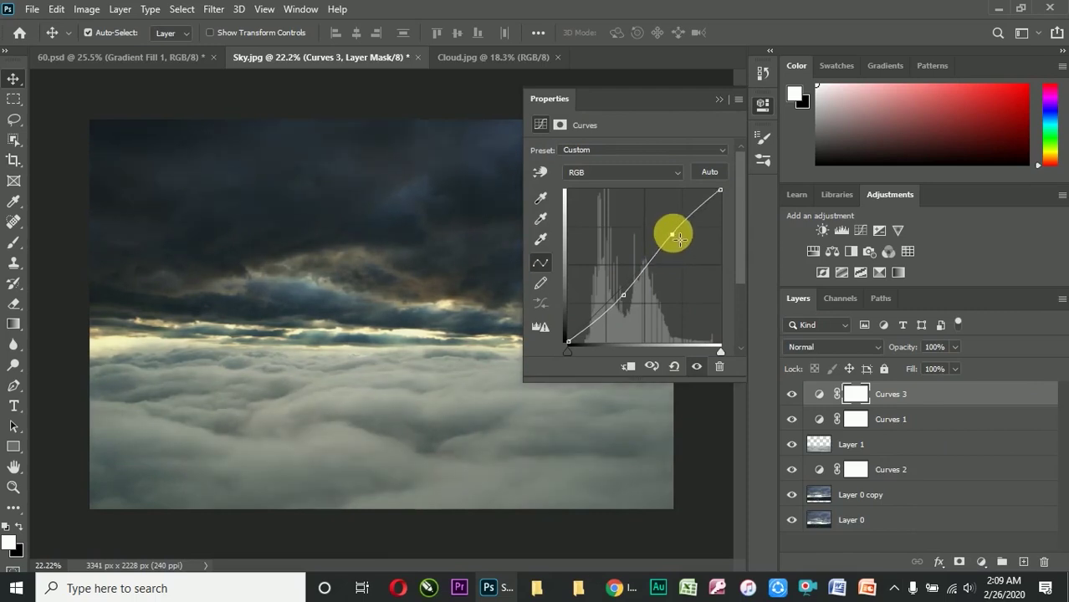
click(666, 252)
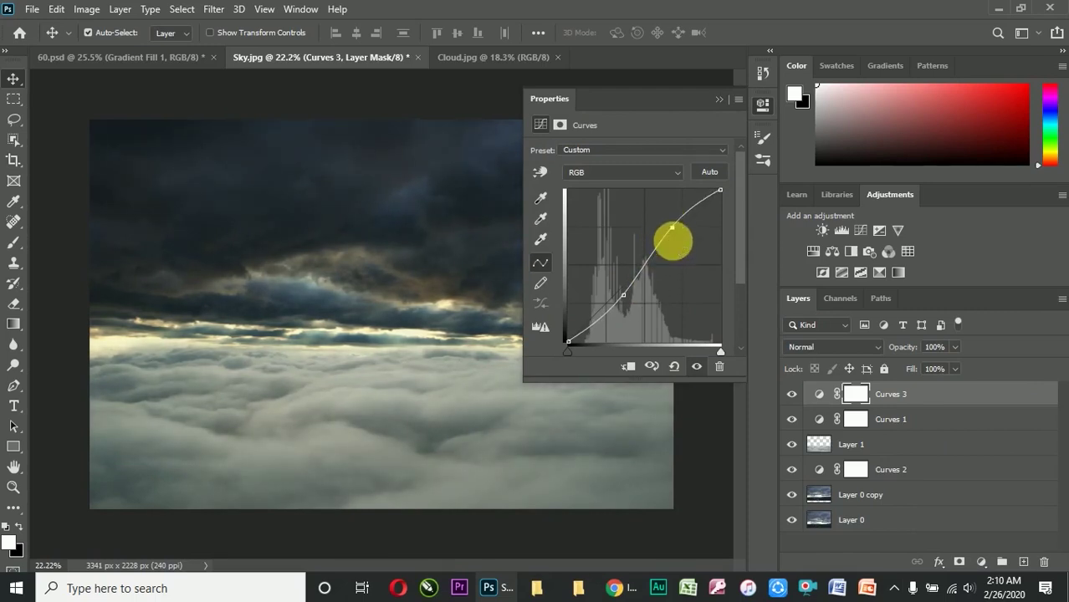
drag(623, 308, 618, 313)
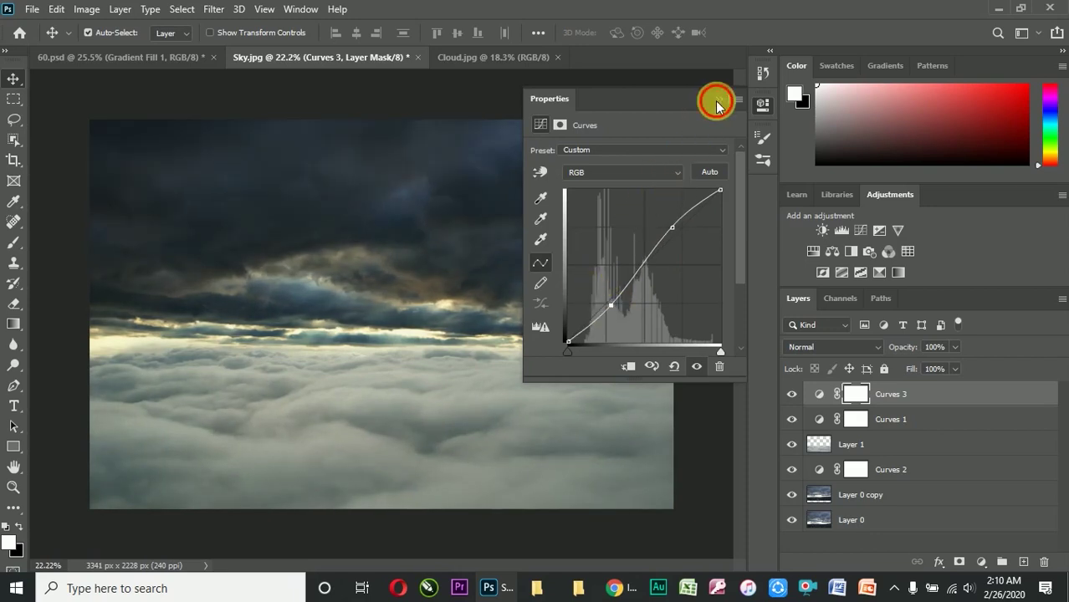
click(715, 101)
Add Color Balance 1 on top with midtones at -7 Cyan/Red, +3 Magenta/Green, +11 Yellow/Blue
click(940, 561)
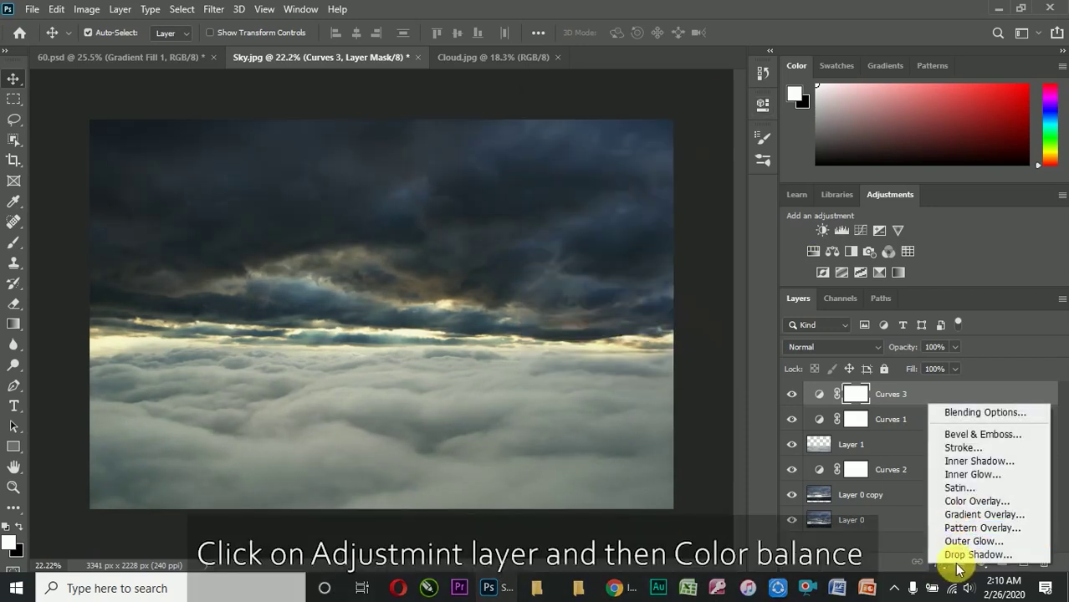
click(939, 559)
click(981, 561)
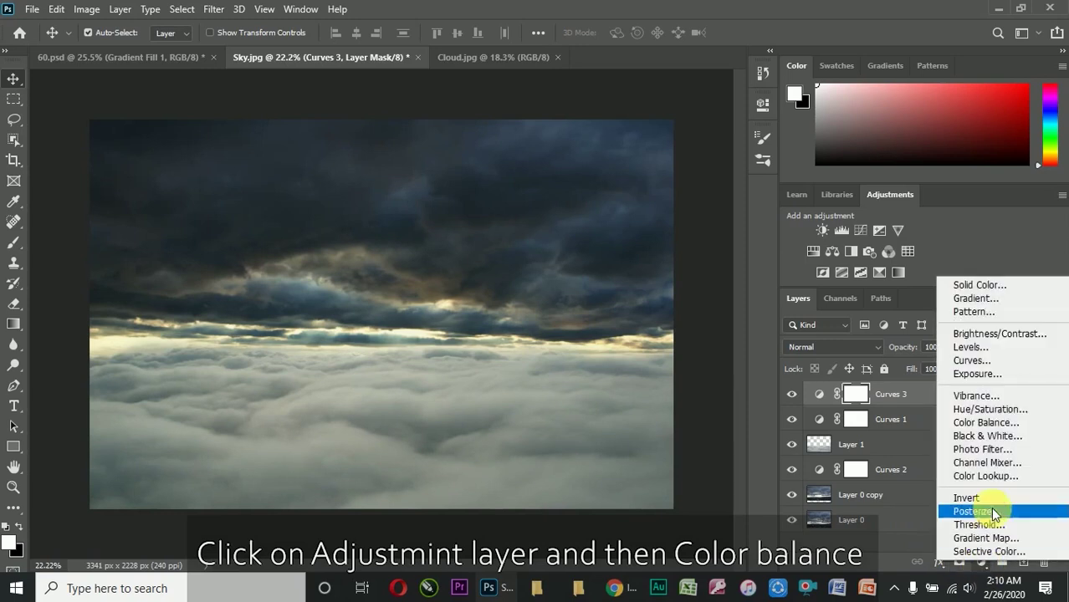
click(992, 424)
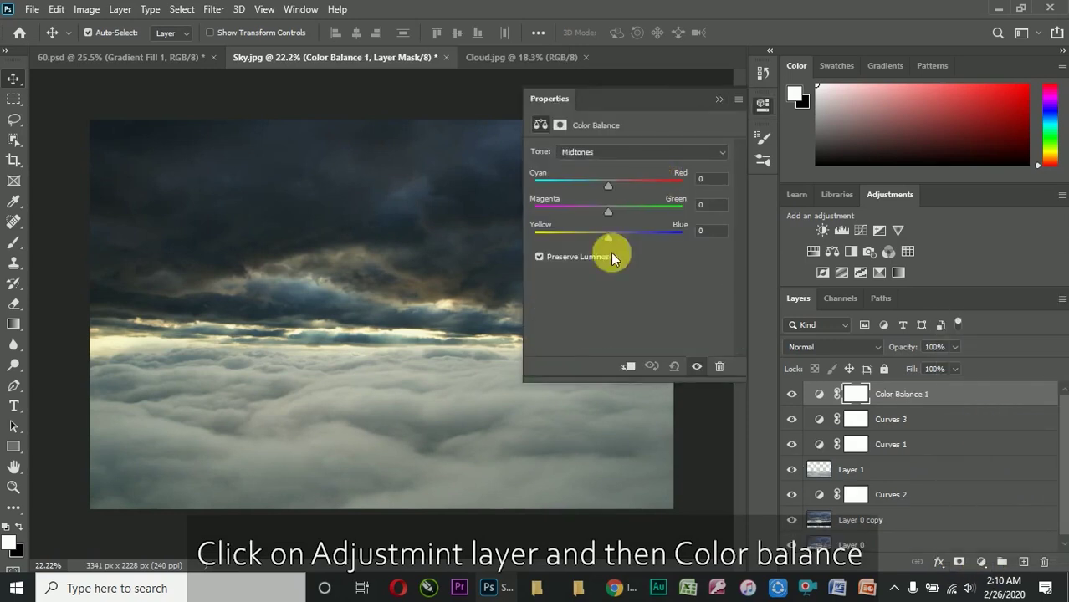
drag(608, 211, 602, 186)
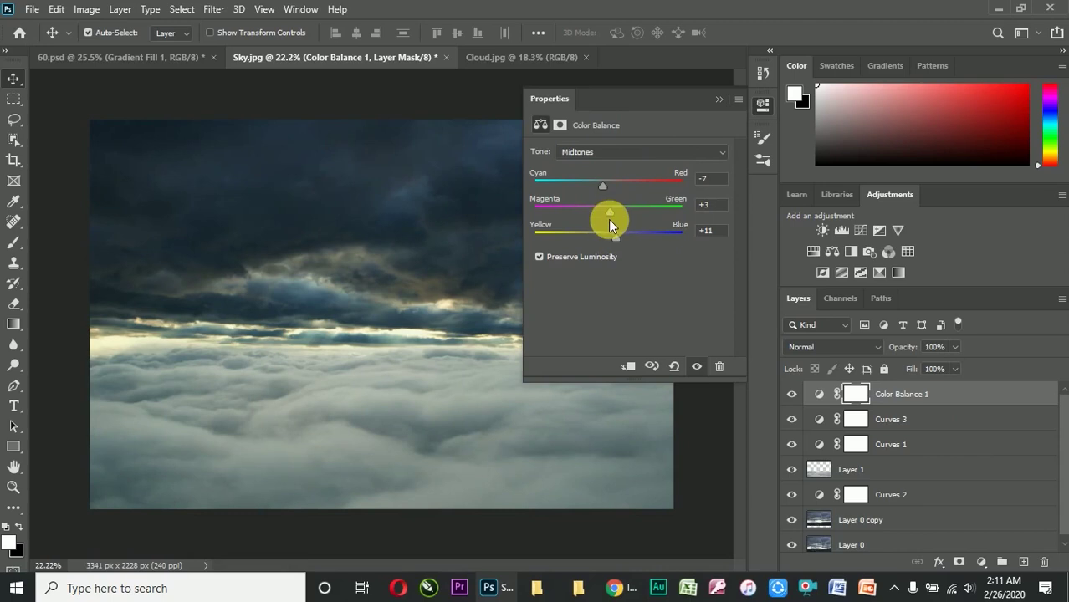
Rotate Layer 0 copy by about -2.3° and apply it
click(718, 99)
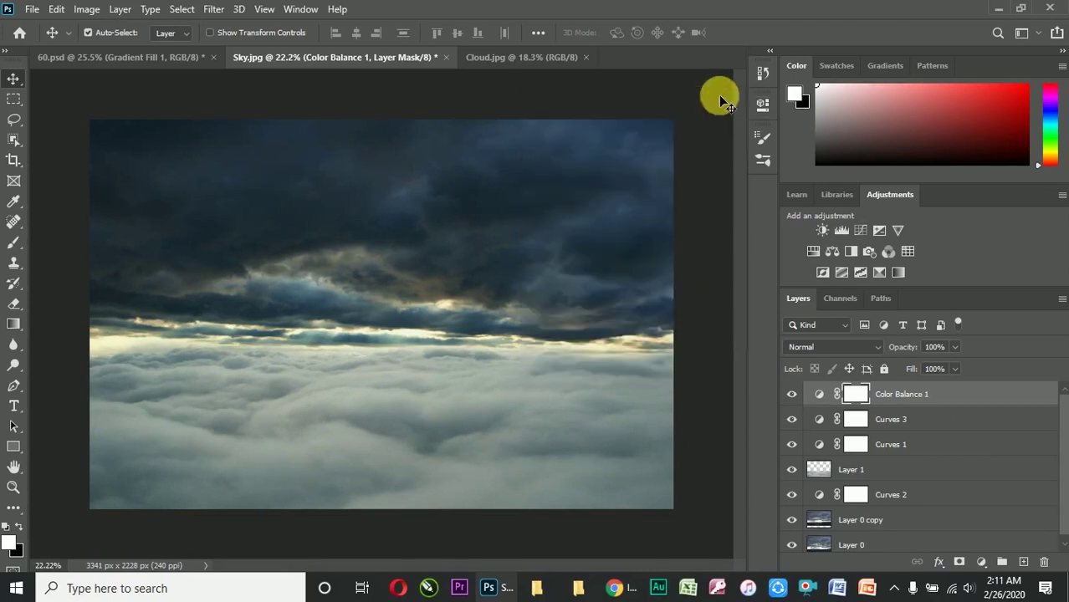
click(866, 512)
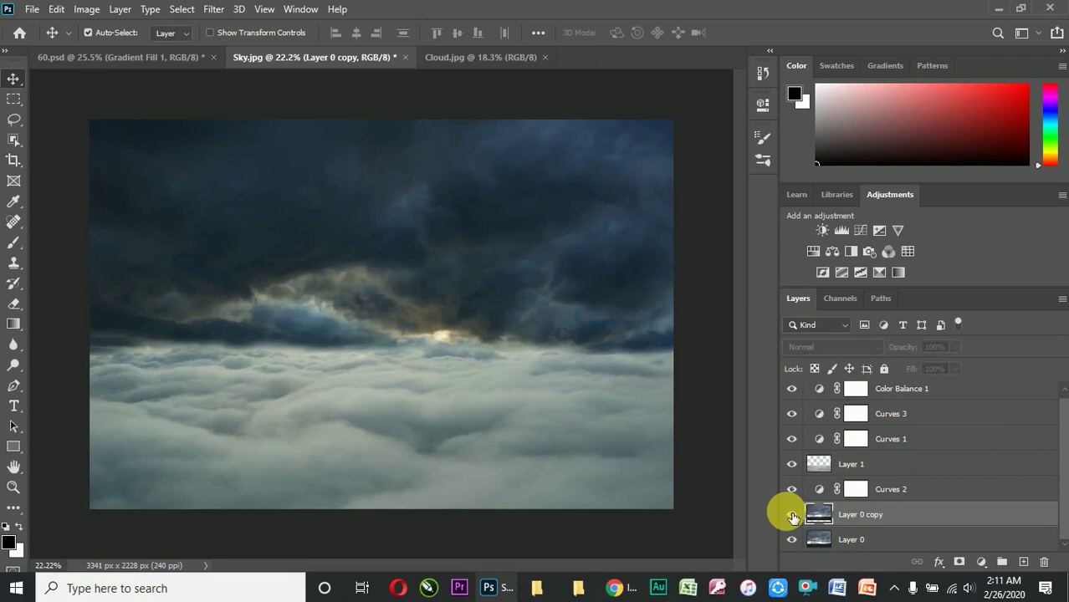
key(ctrl+t)
drag(699, 471, 704, 441)
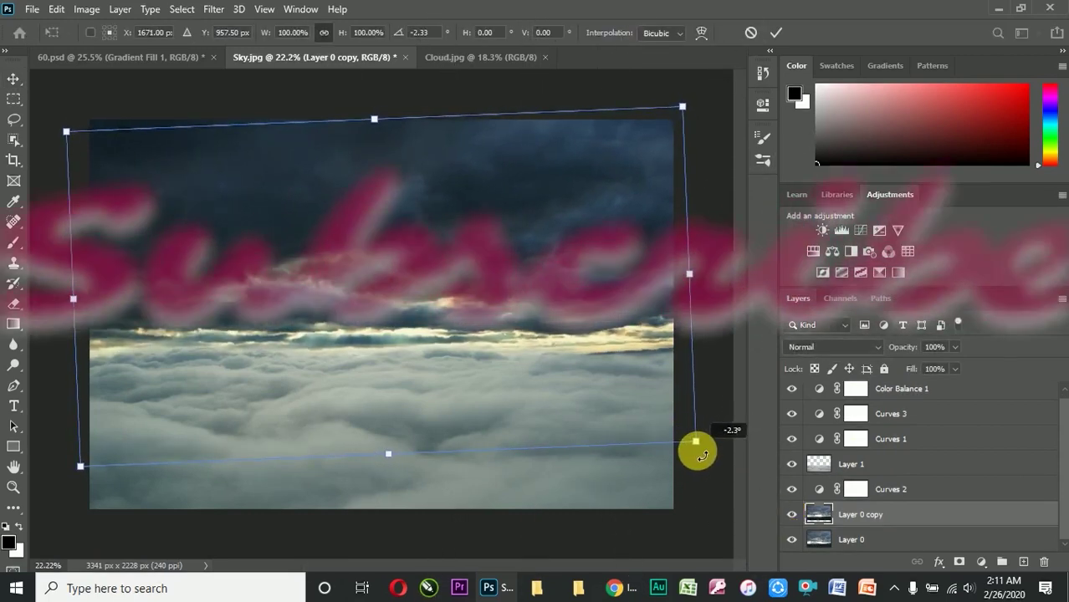
click(776, 32)
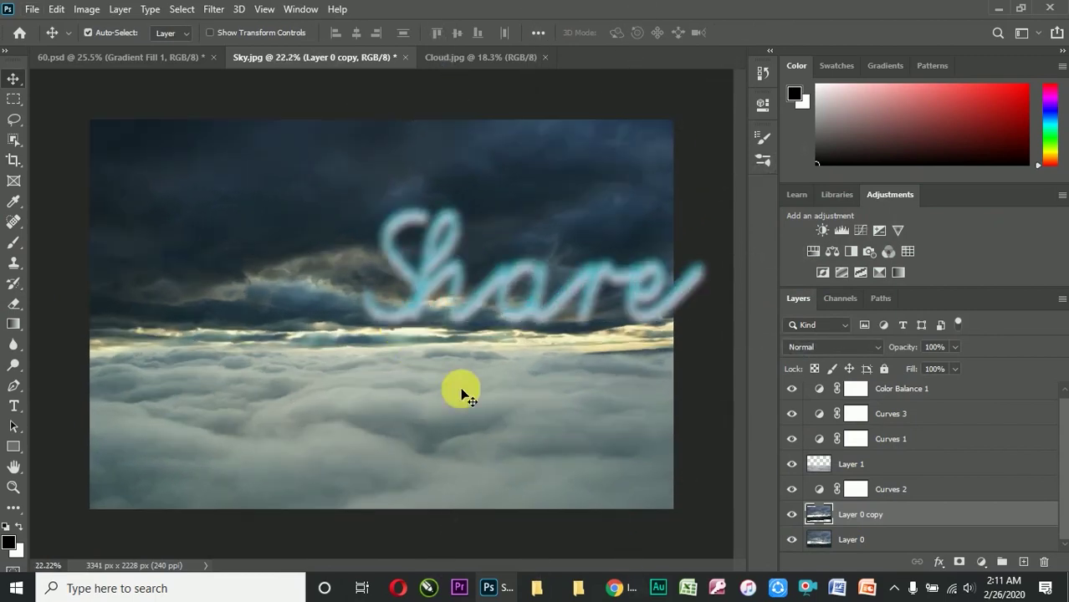
Close Cloud.jpg and bring the Model.JPG photo into Photoshop as a new document
click(515, 56)
click(542, 57)
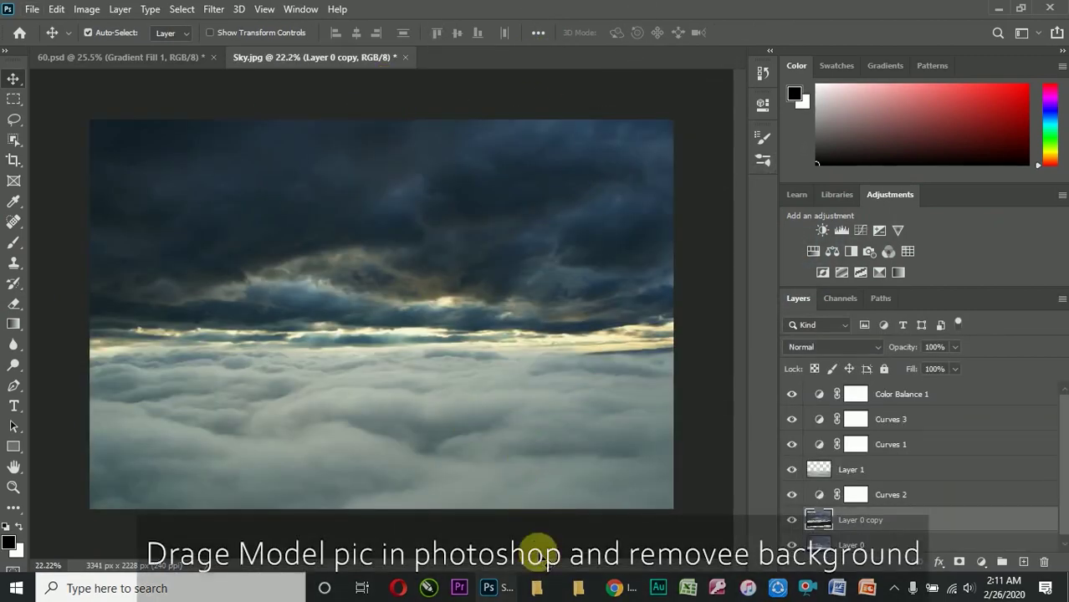
click(536, 588)
mouse_move(382, 193)
mouse_down()
mouse_move(502, 579)
mouse_move(499, 50)
mouse_up()
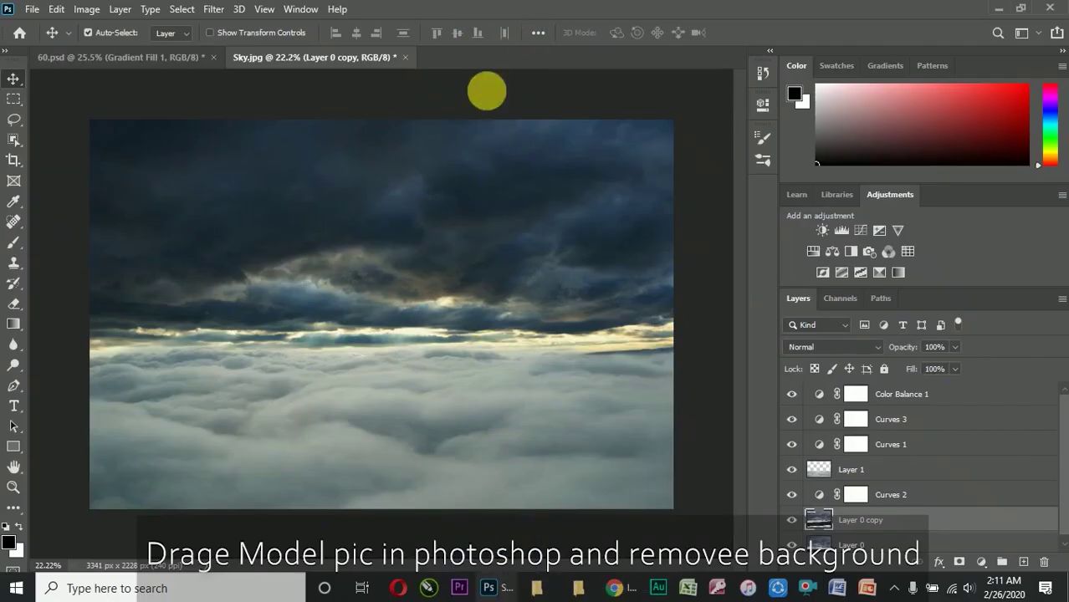
drag(487, 91, 481, 109)
Box the man with Object Selection, then add his left and right hands
click(14, 140)
drag(204, 131, 558, 514)
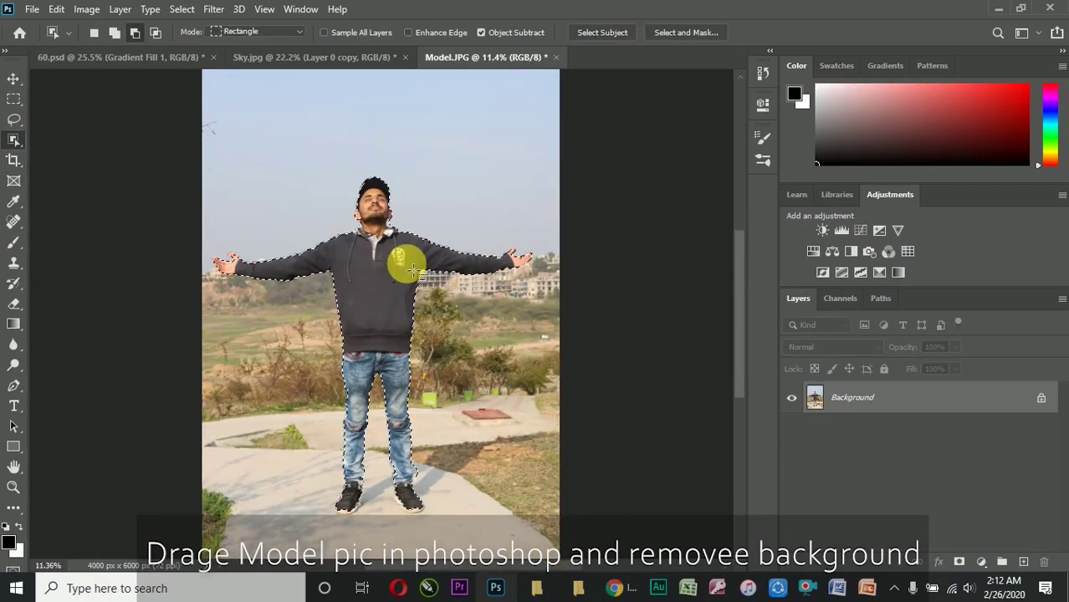
scroll(231, 249, up, 3)
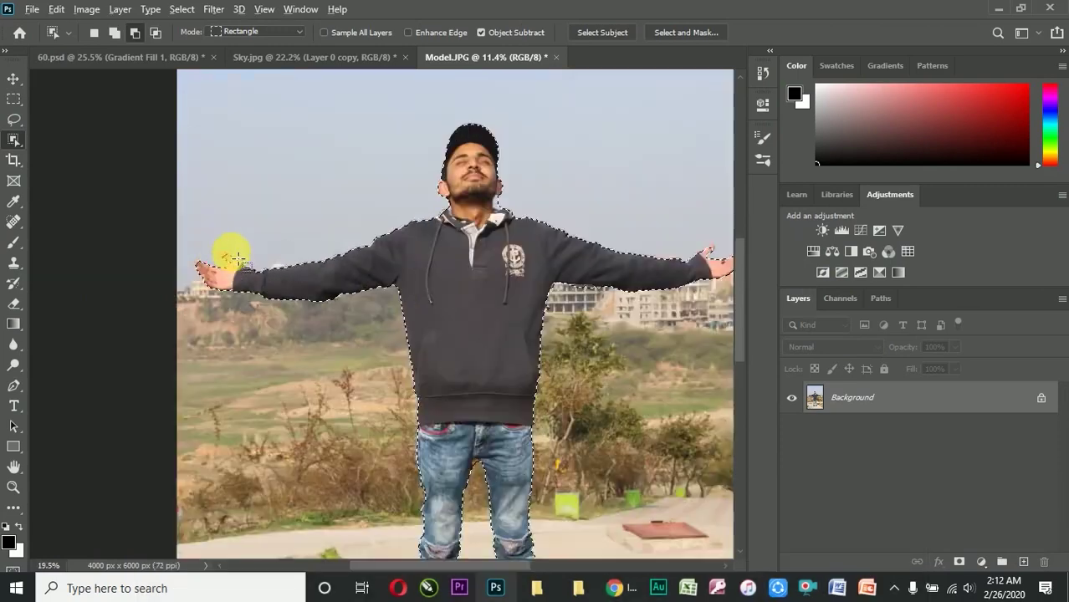
drag(185, 222, 270, 349)
scroll(203, 186, down, 1)
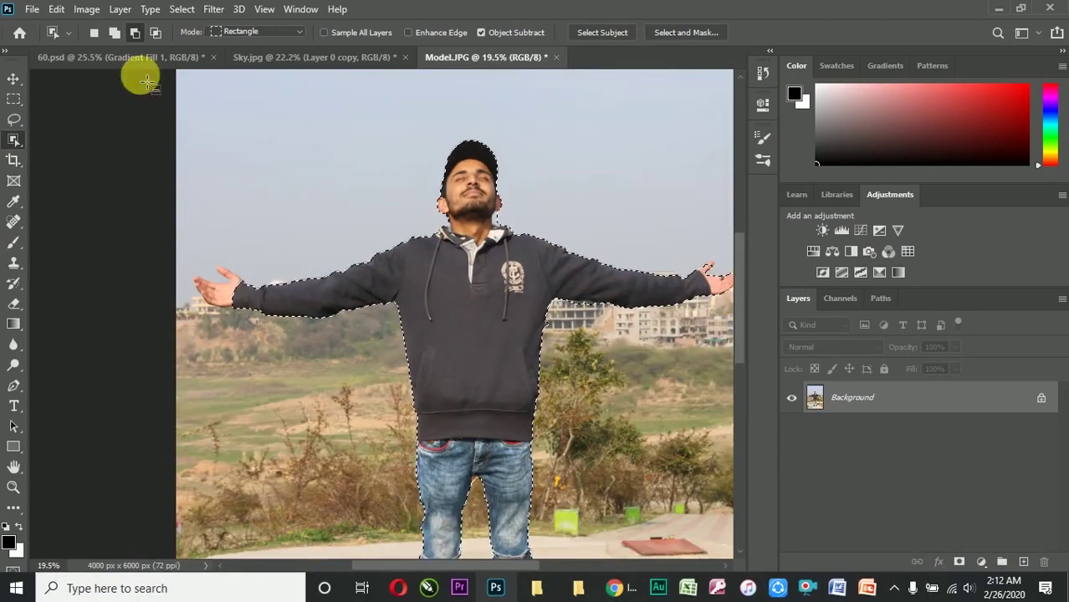
scroll(710, 258, down, 1)
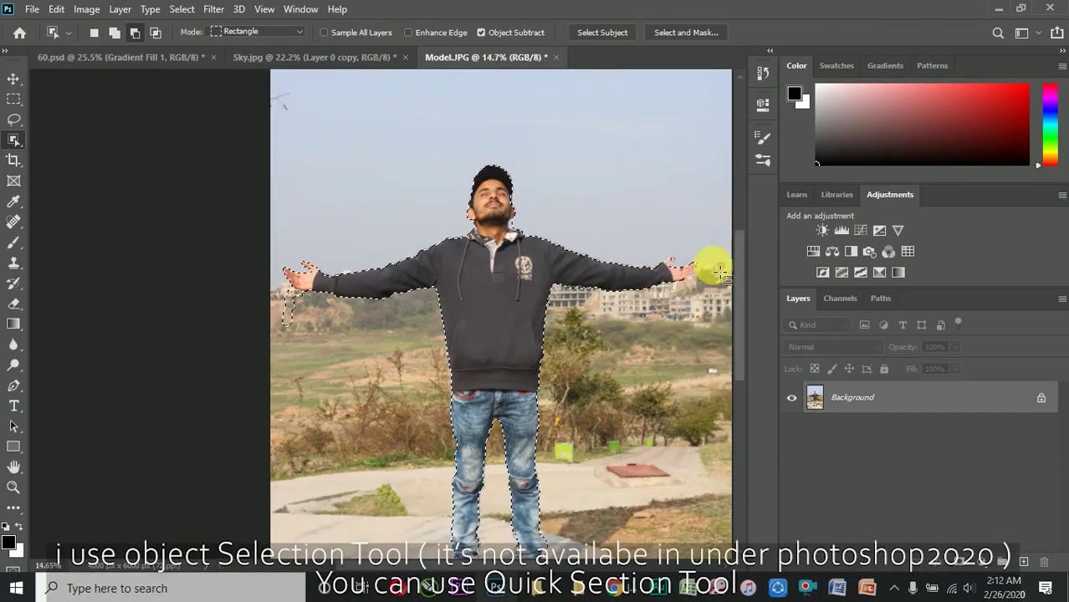
scroll(640, 257, up, 2)
drag(561, 241, 629, 322)
drag(487, 322, 501, 278)
scroll(501, 278, down, 1)
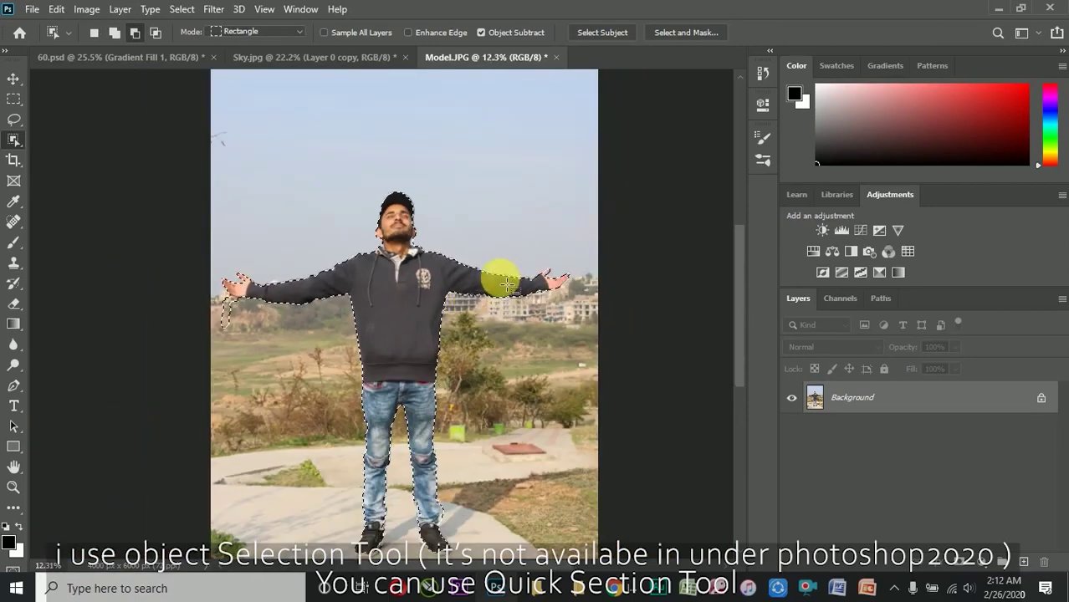
Extend the selection down the legs to the shoes with Quick Selection at brush sizes 300 and 150
right_click(13, 140)
click(95, 148)
scroll(231, 332, up, 1)
scroll(231, 332, up, 2)
key(bracketright)
key(bracketright)
key(bracketright)
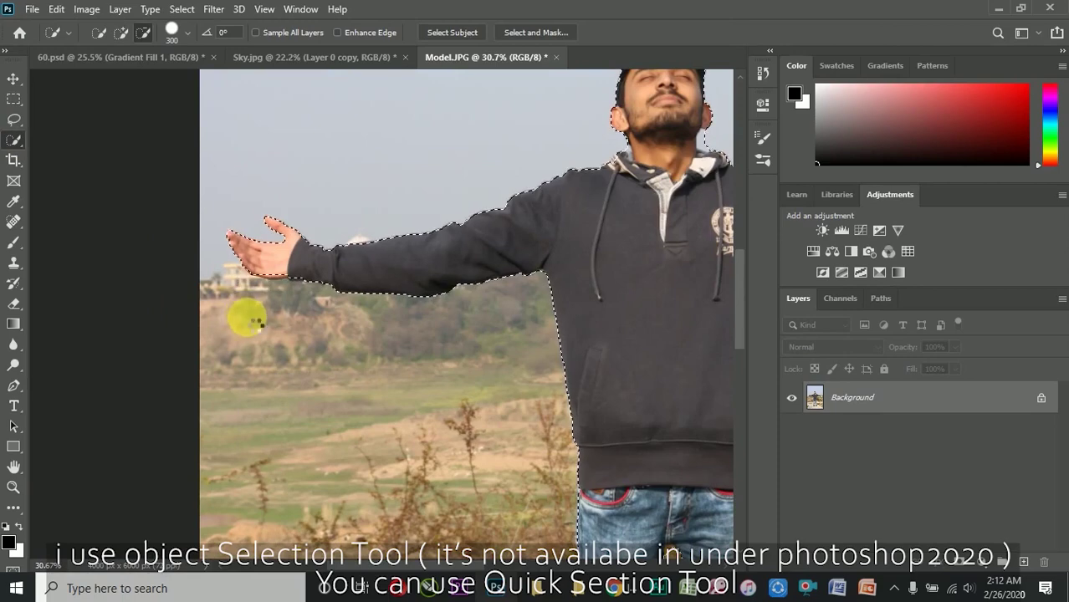
scroll(382, 251, down, 2)
scroll(529, 466, up, 2)
key(bracketleft)
key(bracketleft)
key(bracketleft)
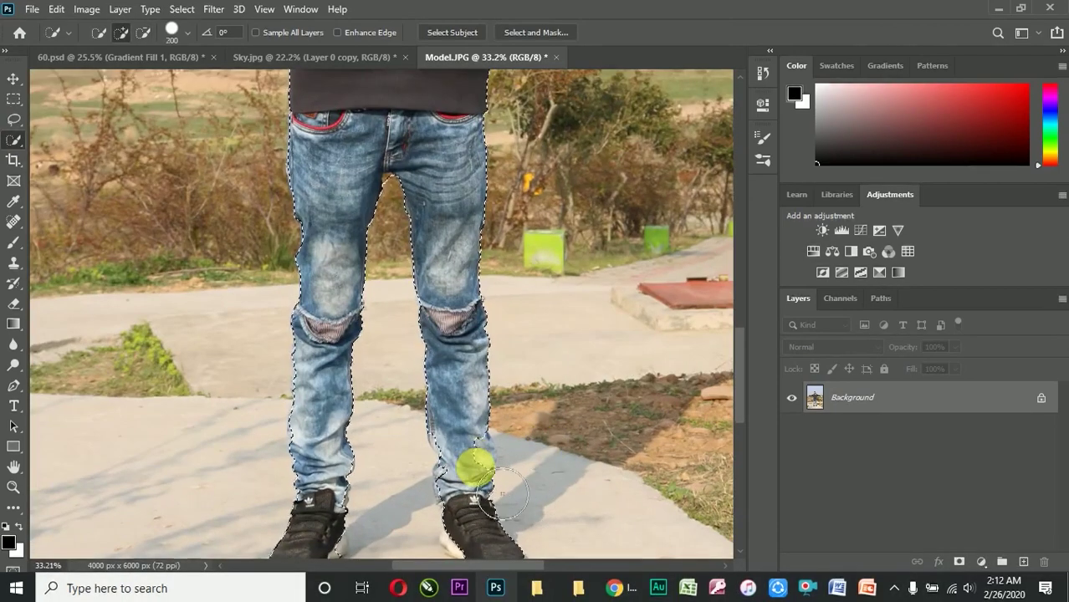
drag(493, 470, 446, 469)
scroll(434, 518, down, 2)
mouse_move(453, 377)
mouse_down()
mouse_move(412, 474)
mouse_move(407, 426)
mouse_move(374, 503)
mouse_up()
scroll(386, 373, down, 3)
scroll(368, 140, up, 2)
scroll(368, 140, up, 3)
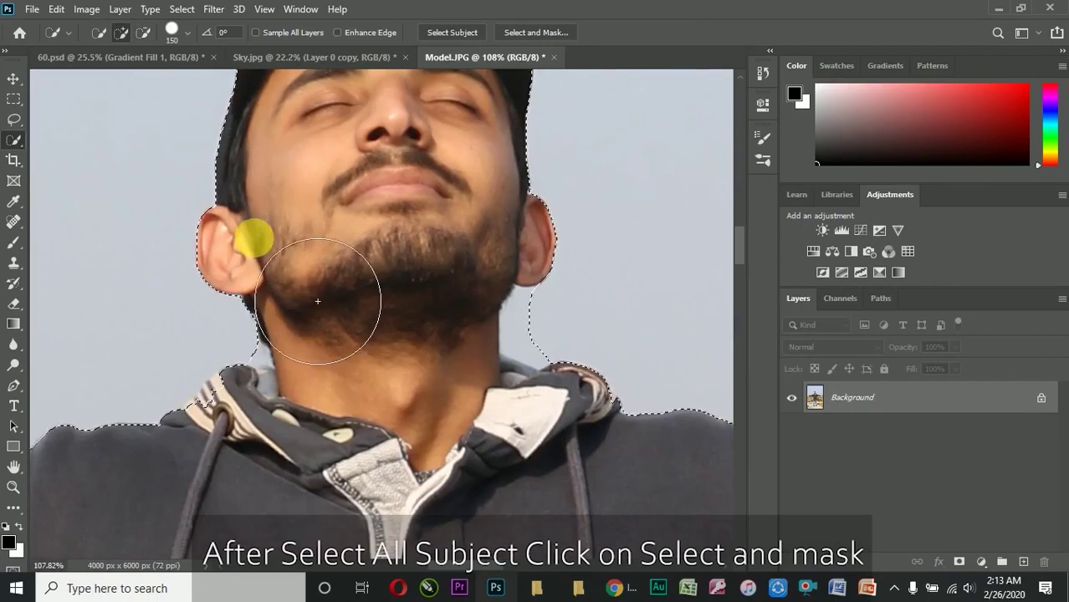
scroll(251, 234, down, 2)
scroll(305, 322, down, 2)
scroll(346, 238, down, 1)
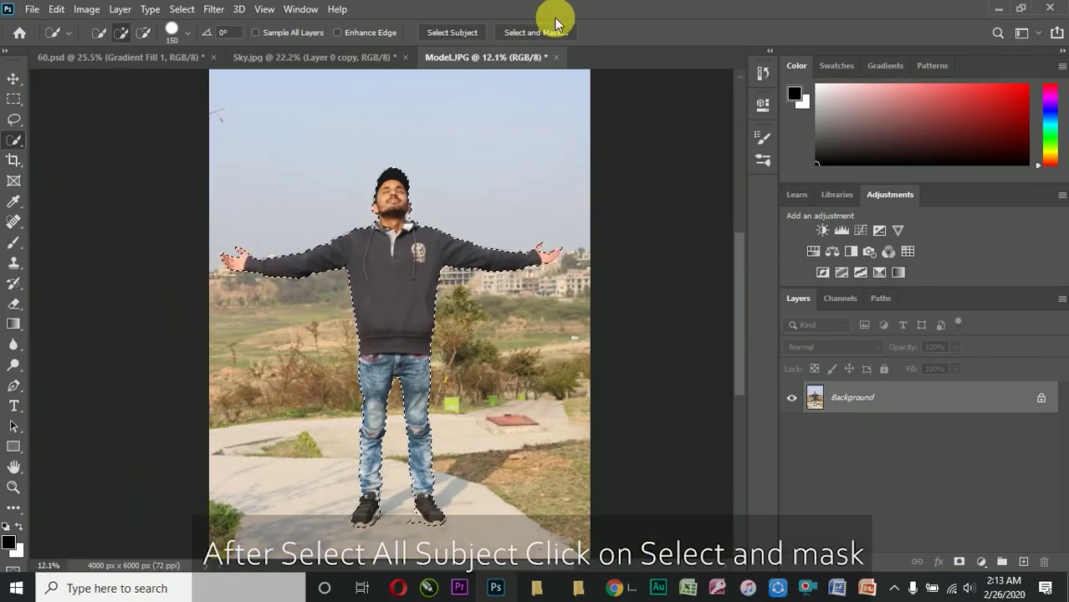
In Select and Mask, refine the edge along the left arm to the hand
click(552, 32)
scroll(420, 193, up, 3)
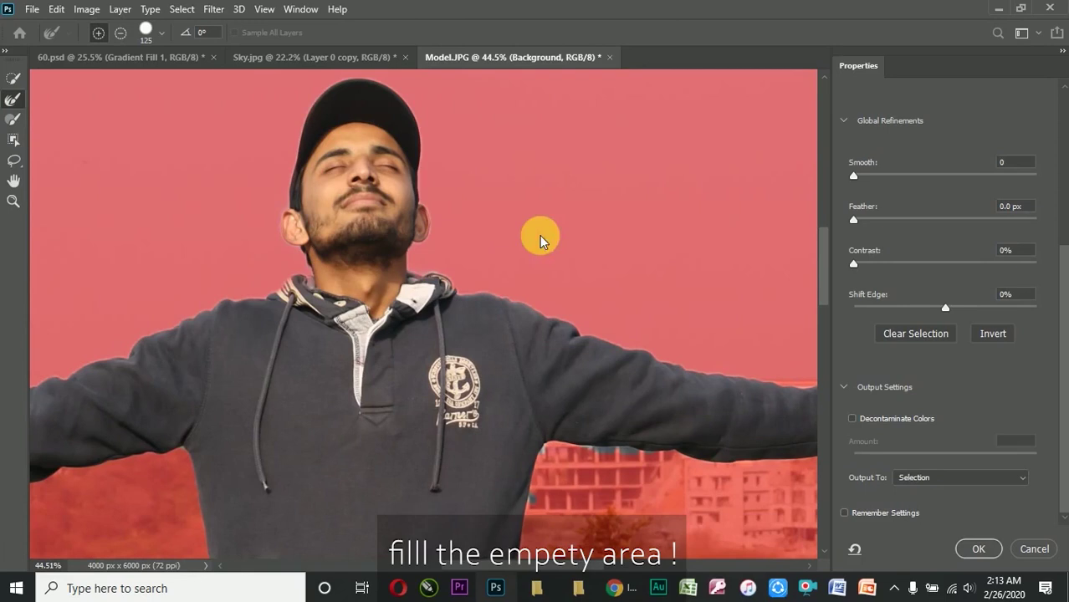
scroll(312, 276, down, 2)
scroll(544, 221, down, 2)
scroll(620, 275, down, 2)
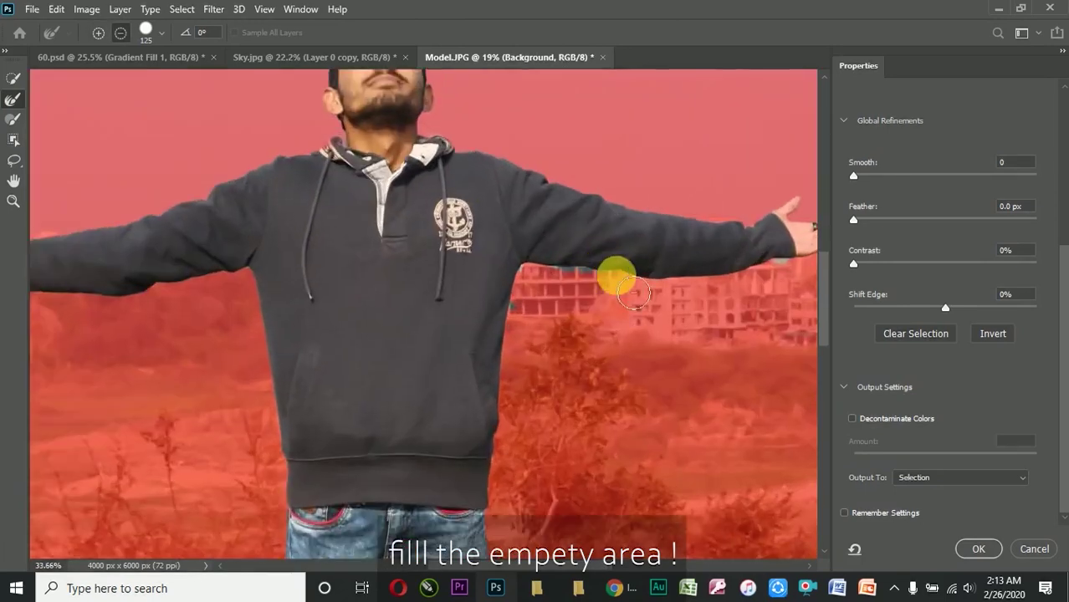
scroll(595, 262, up, 2)
scroll(447, 339, down, 3)
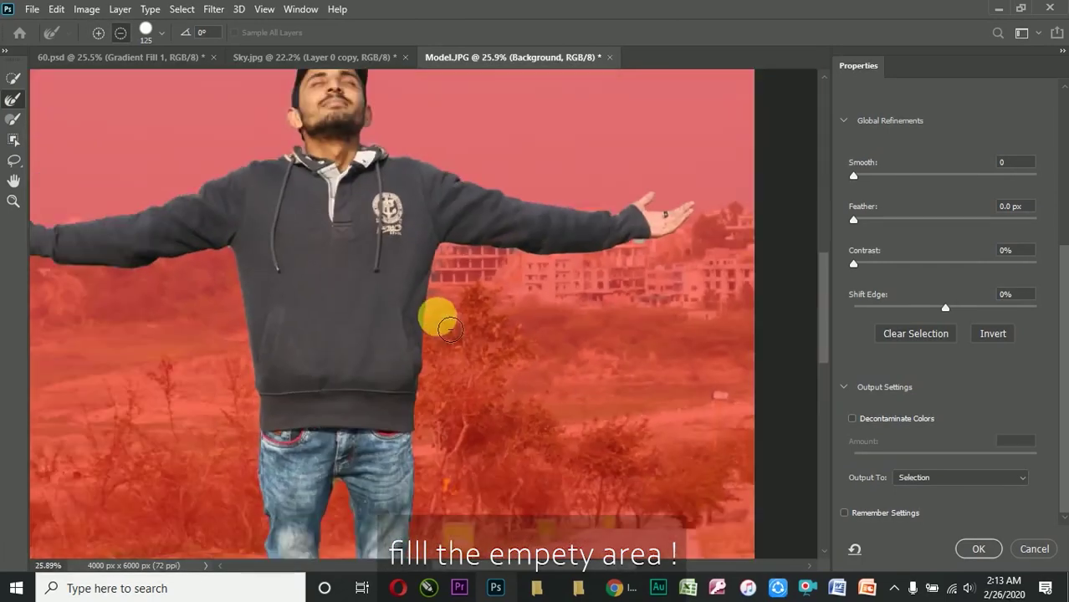
scroll(591, 250, up, 3)
mouse_move(272, 159)
mouse_down()
mouse_move(725, 209)
mouse_move(396, 269)
mouse_up()
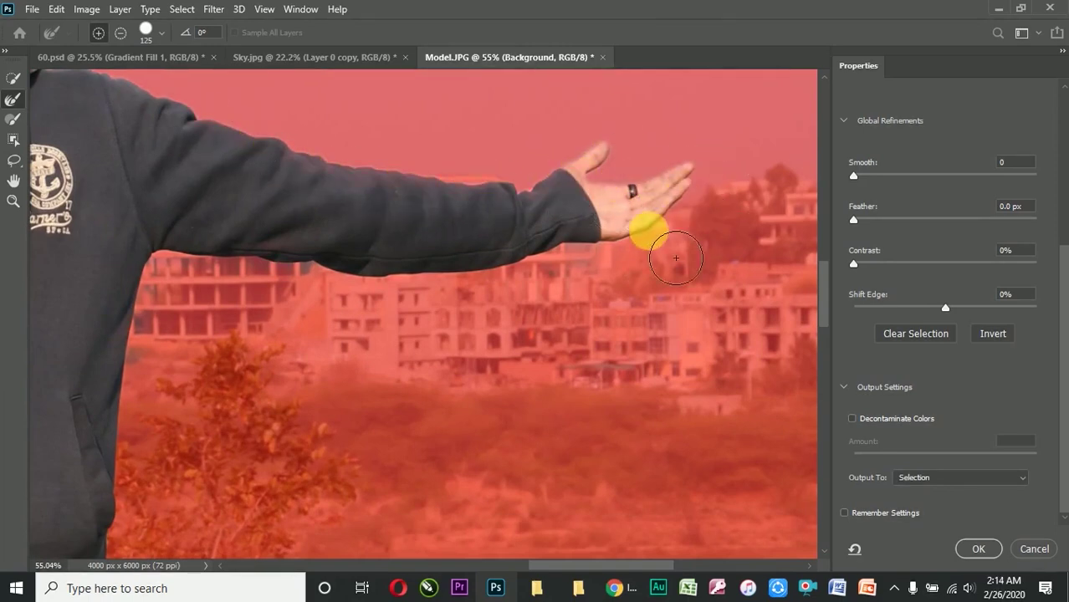
Refine the edges along the other arm, under the arm, between the legs and around the shoes
scroll(644, 234, down, 3)
scroll(232, 210, up, 3)
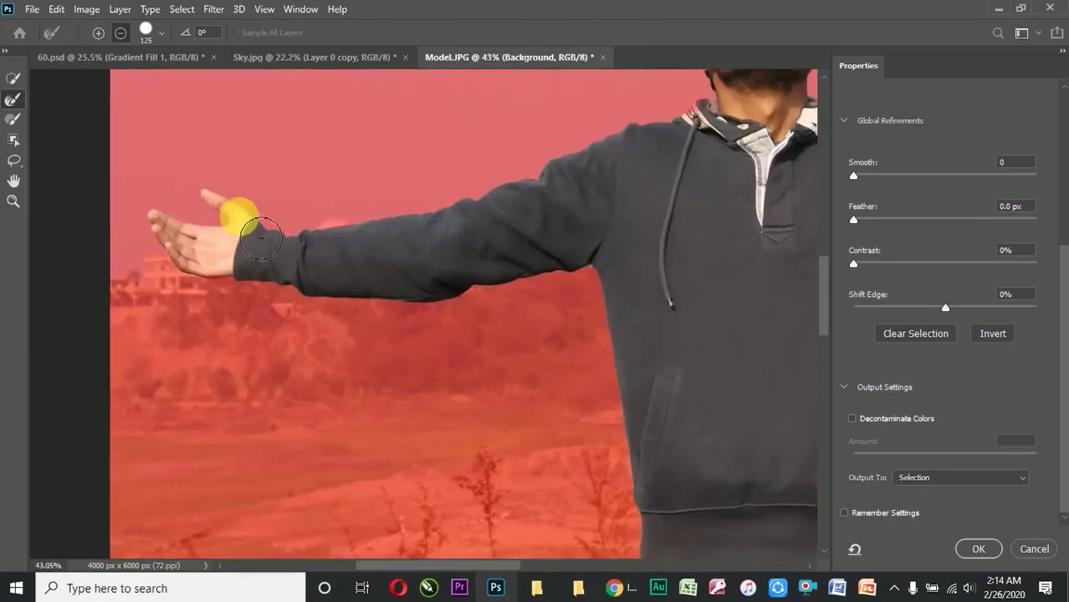
mouse_move(642, 154)
mouse_down()
mouse_move(493, 225)
mouse_move(336, 252)
mouse_move(256, 262)
mouse_move(179, 225)
mouse_move(147, 292)
mouse_move(368, 343)
mouse_move(613, 312)
mouse_up()
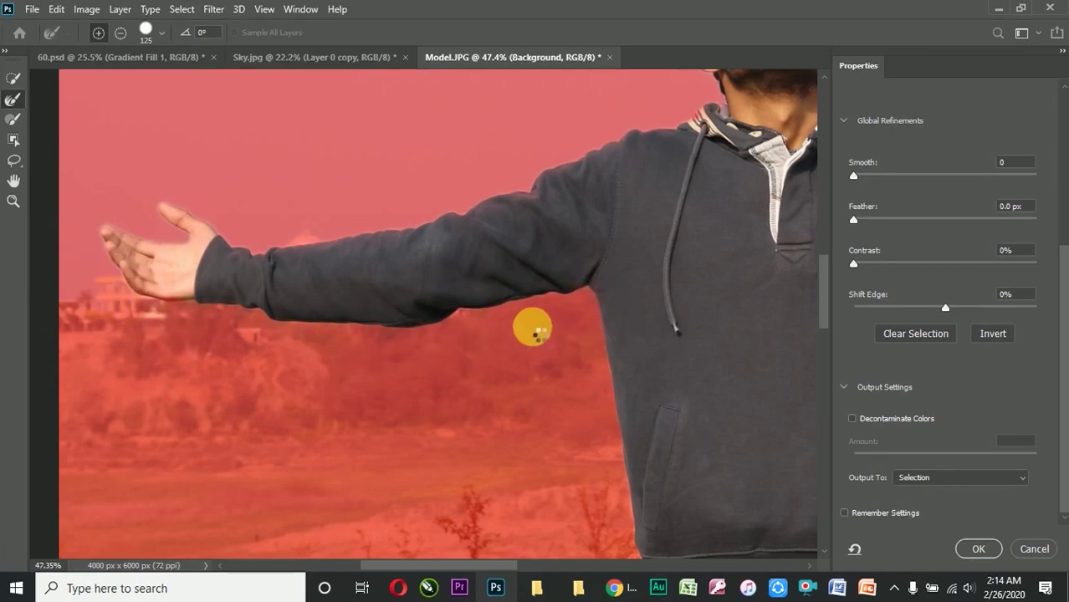
mouse_move(540, 331)
mouse_down()
mouse_move(512, 317)
mouse_move(572, 143)
mouse_move(603, 179)
mouse_move(644, 355)
mouse_move(472, 303)
mouse_move(631, 339)
mouse_move(626, 290)
mouse_up()
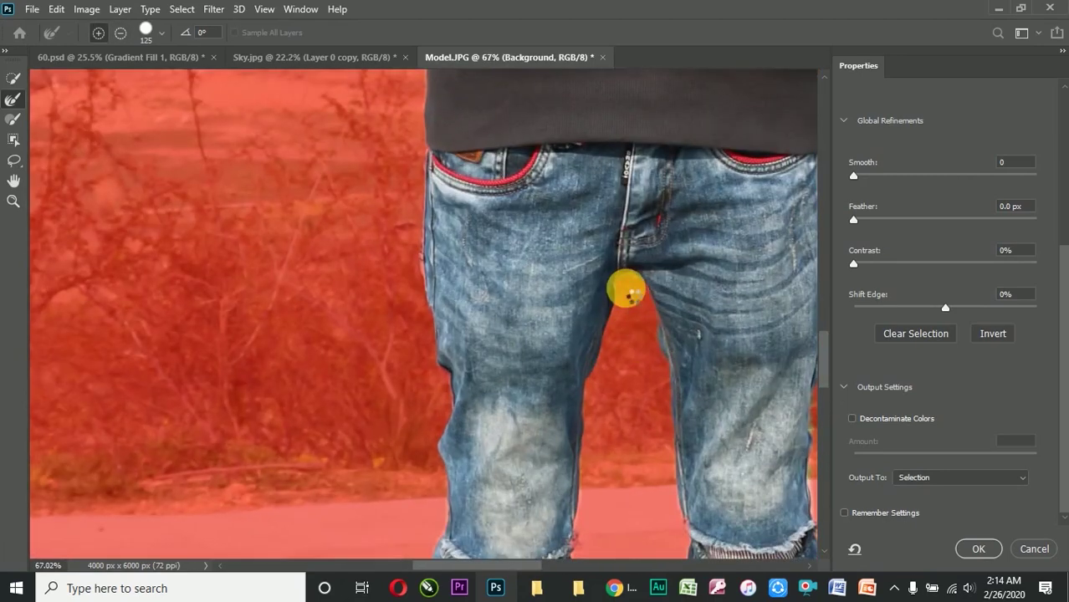
mouse_move(646, 342)
mouse_down()
mouse_move(358, 289)
mouse_move(640, 483)
mouse_up()
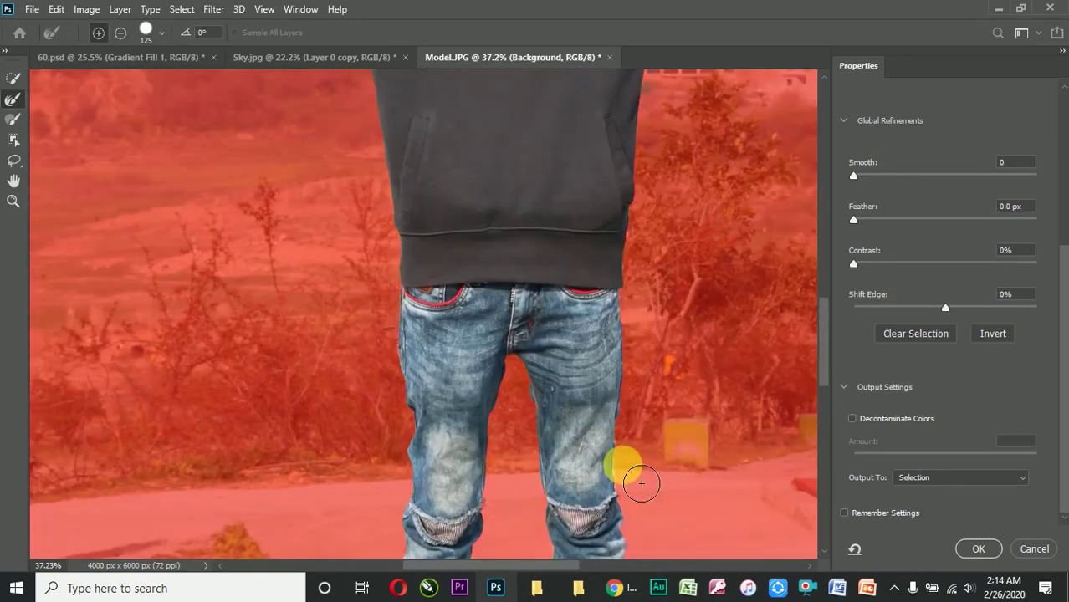
mouse_move(544, 401)
mouse_down()
mouse_move(525, 429)
mouse_move(595, 555)
mouse_up()
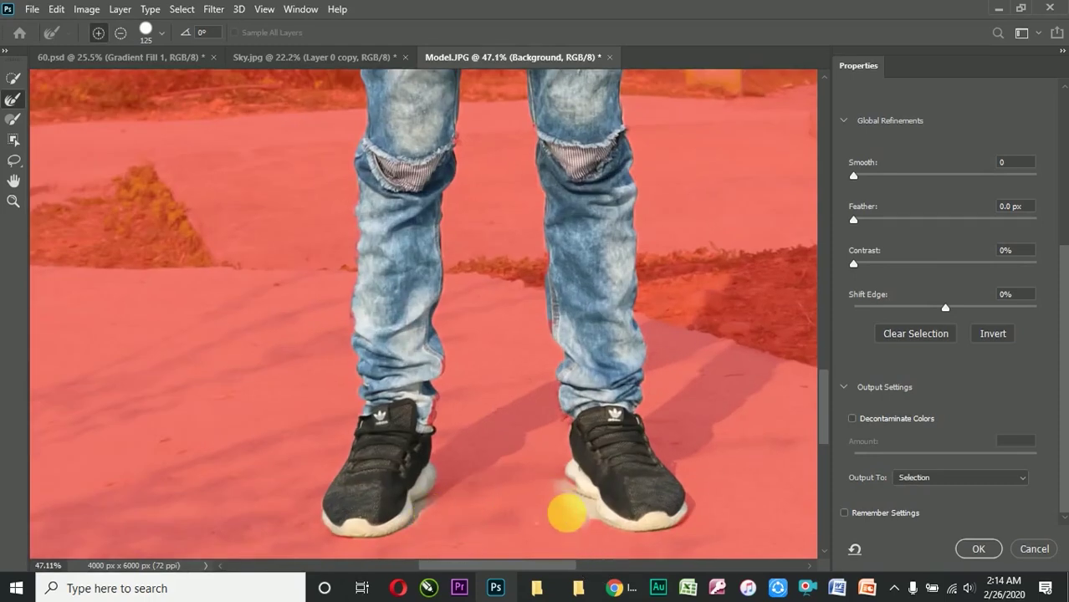
drag(578, 515, 439, 507)
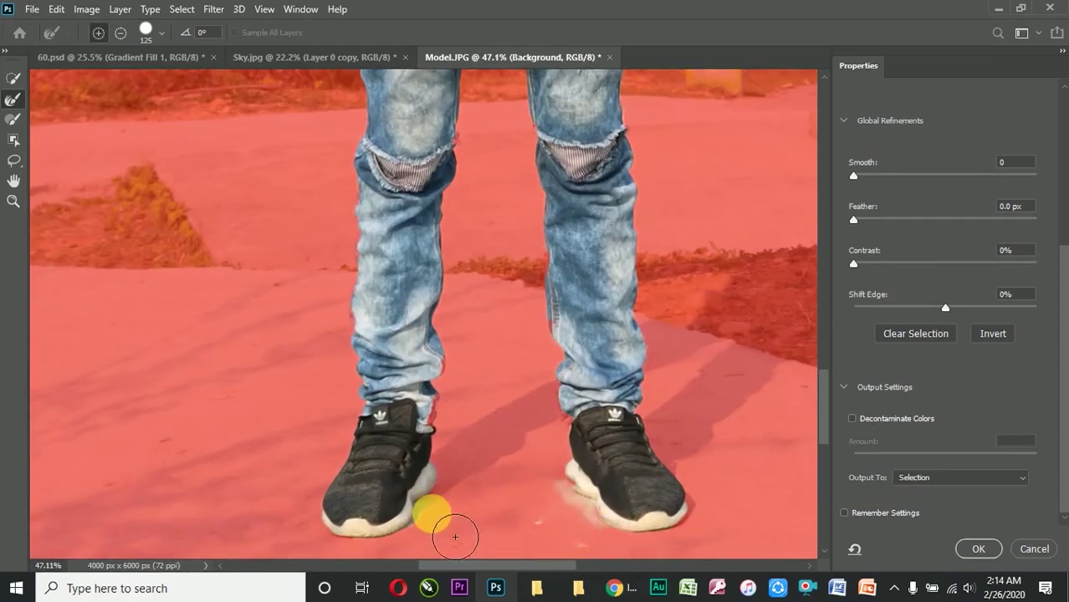
Output the refined selection to a Layer Mask and apply it
scroll(525, 477, down, 5)
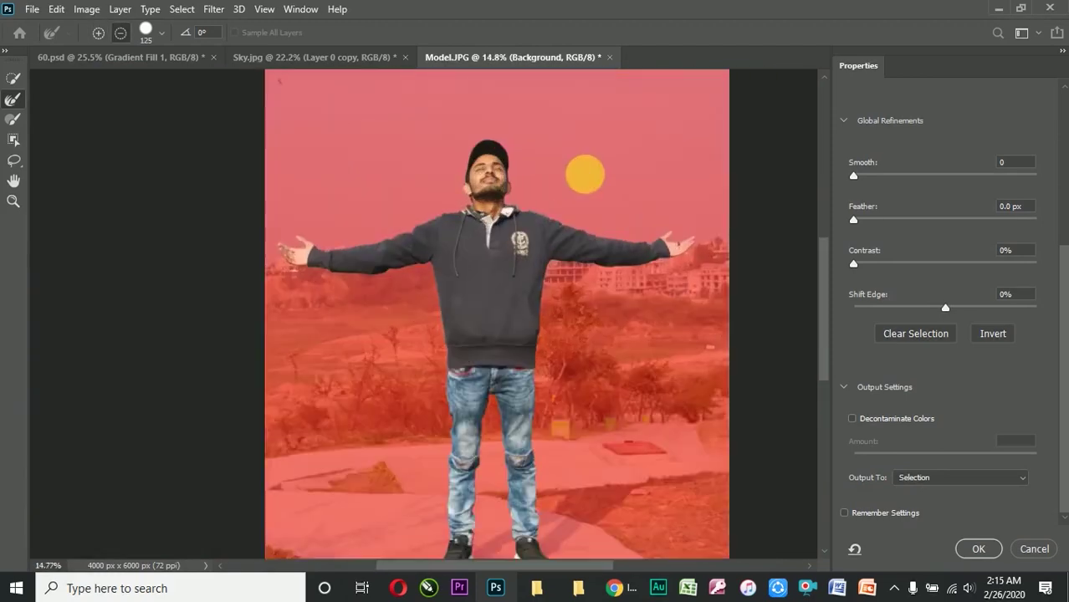
scroll(584, 171, up, 1)
scroll(525, 258, down, 1)
click(976, 478)
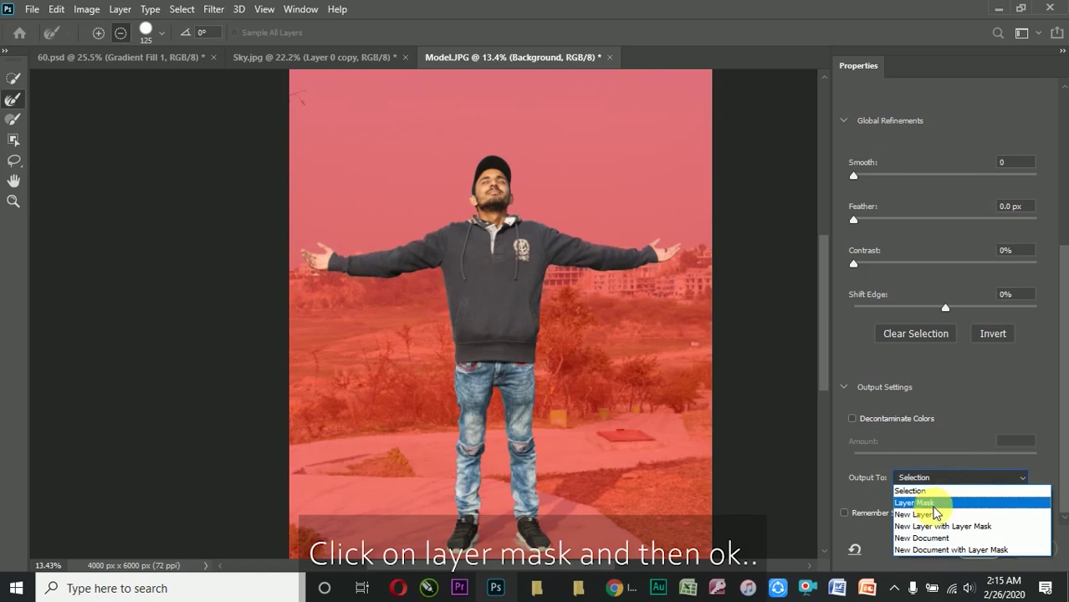
click(922, 506)
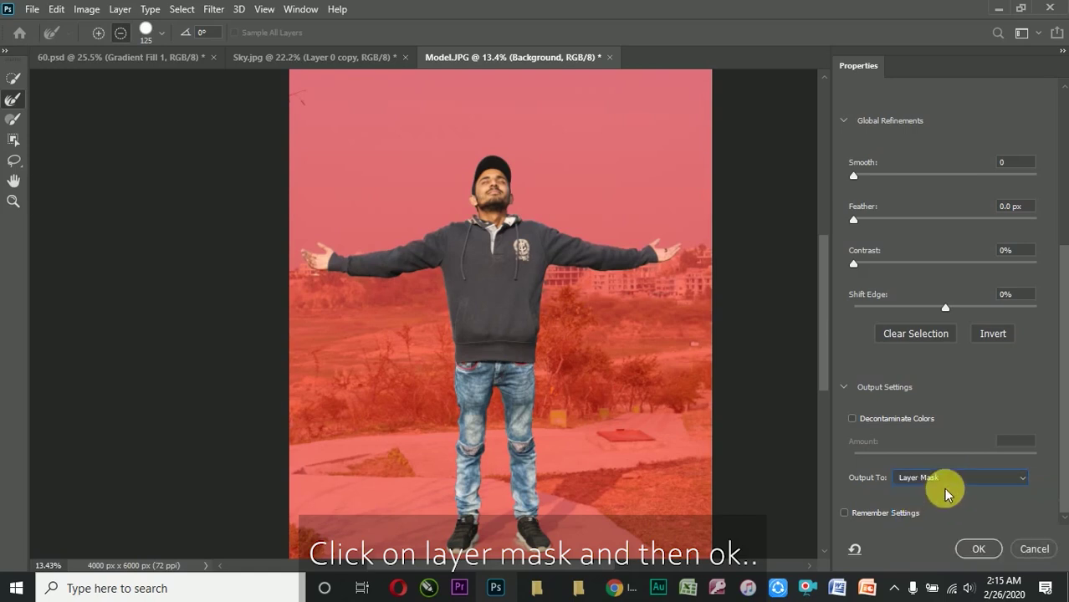
click(979, 549)
Bring the cut-out man into Sky.jpg and scale him down to about 23%
mouse_move(480, 286)
mouse_down()
mouse_move(353, 86)
mouse_move(381, 371)
mouse_up()
scroll(381, 371, down, 1)
drag(426, 325, 417, 313)
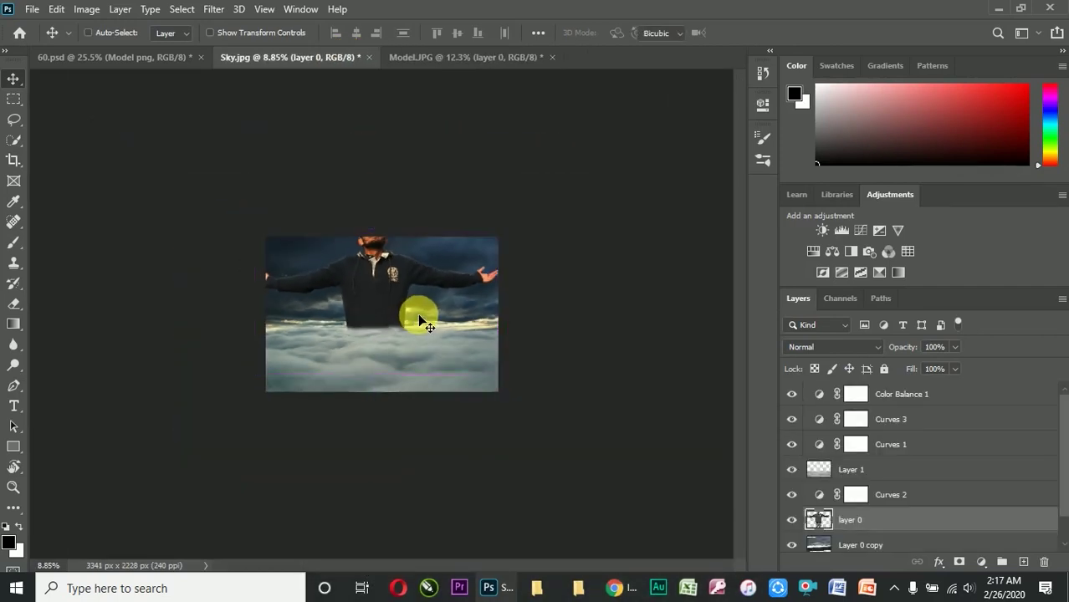
key(ctrl+t)
mouse_move(496, 210)
mouse_down()
mouse_move(408, 282)
mouse_move(417, 305)
mouse_move(391, 303)
mouse_up()
scroll(405, 280, up, 1)
scroll(405, 280, up, 1)
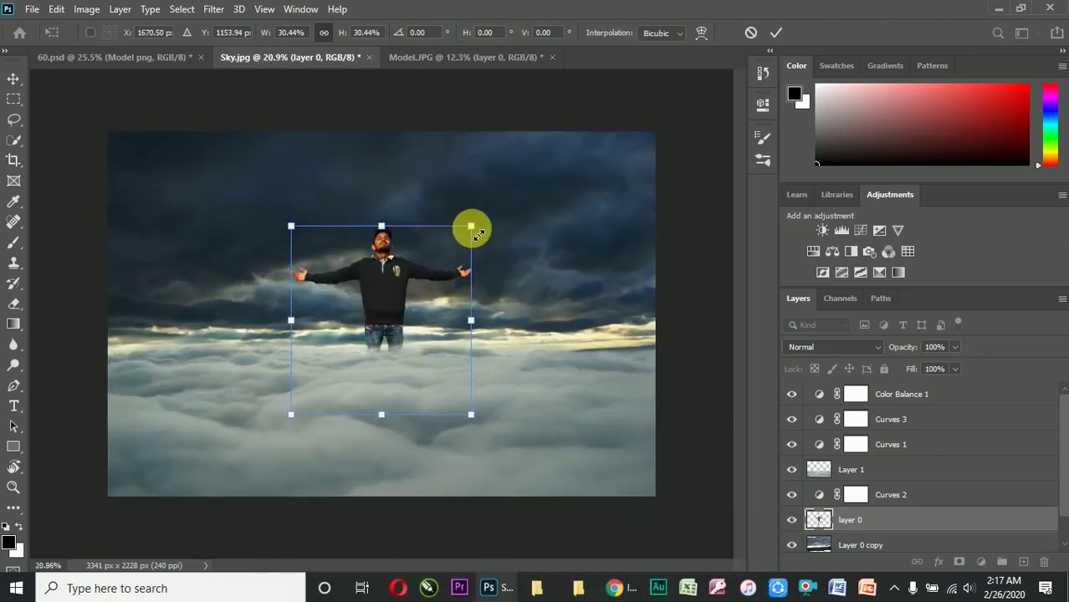
drag(470, 226, 445, 239)
drag(387, 290, 375, 292)
click(775, 33)
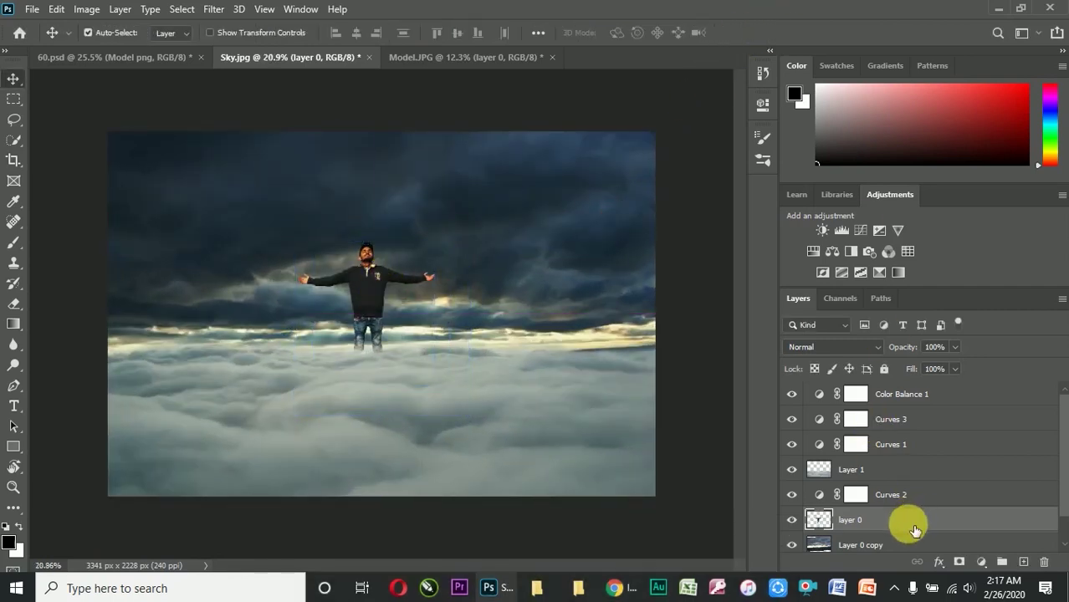
Move layer 0 to the top of the stack and place the man over the clouds at about 104%
drag(870, 519, 887, 412)
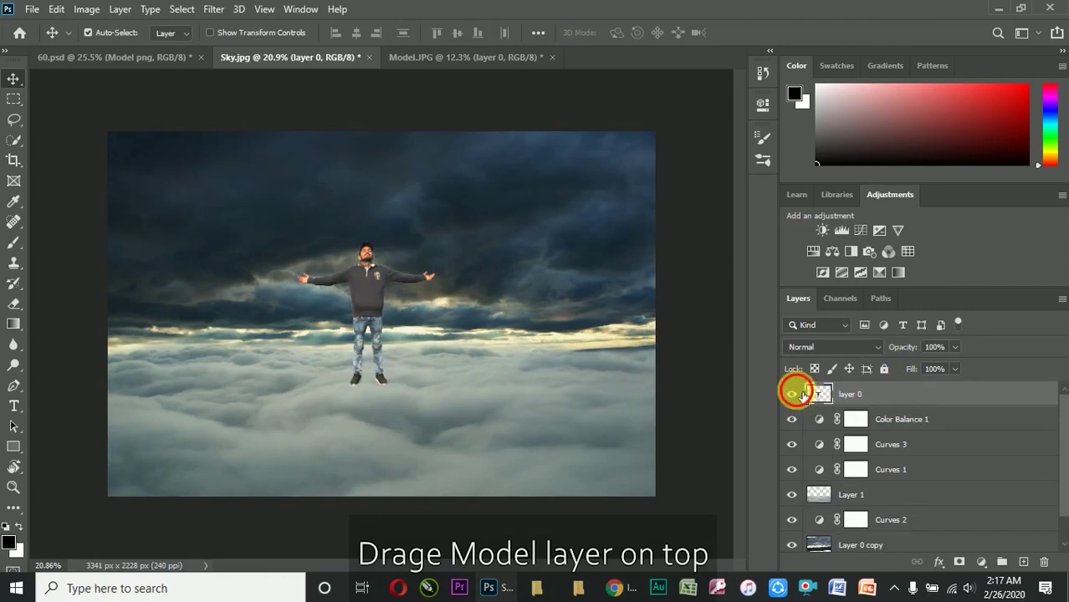
mouse_move(376, 299)
mouse_down()
mouse_move(348, 328)
mouse_move(368, 328)
mouse_up()
scroll(355, 301, up, 3)
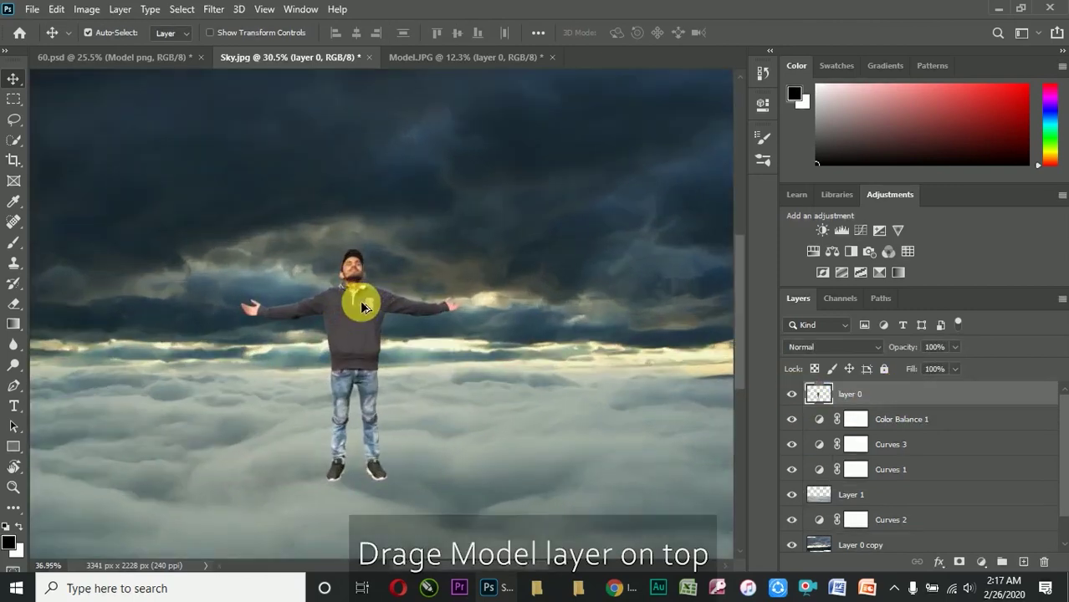
key(ctrl+t)
drag(462, 249, 471, 240)
drag(376, 297, 377, 262)
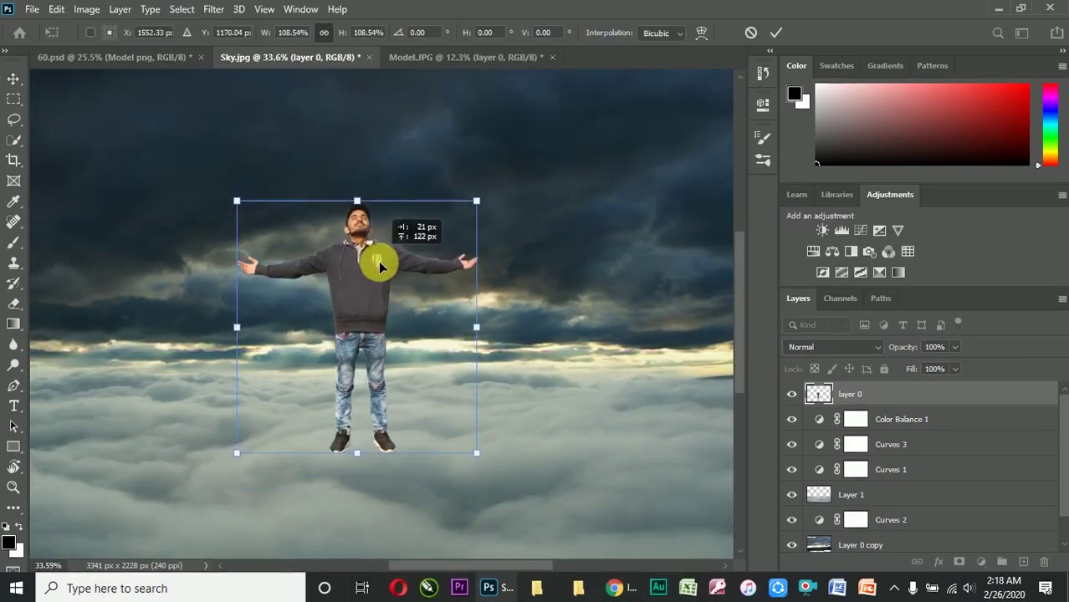
drag(470, 205, 472, 212)
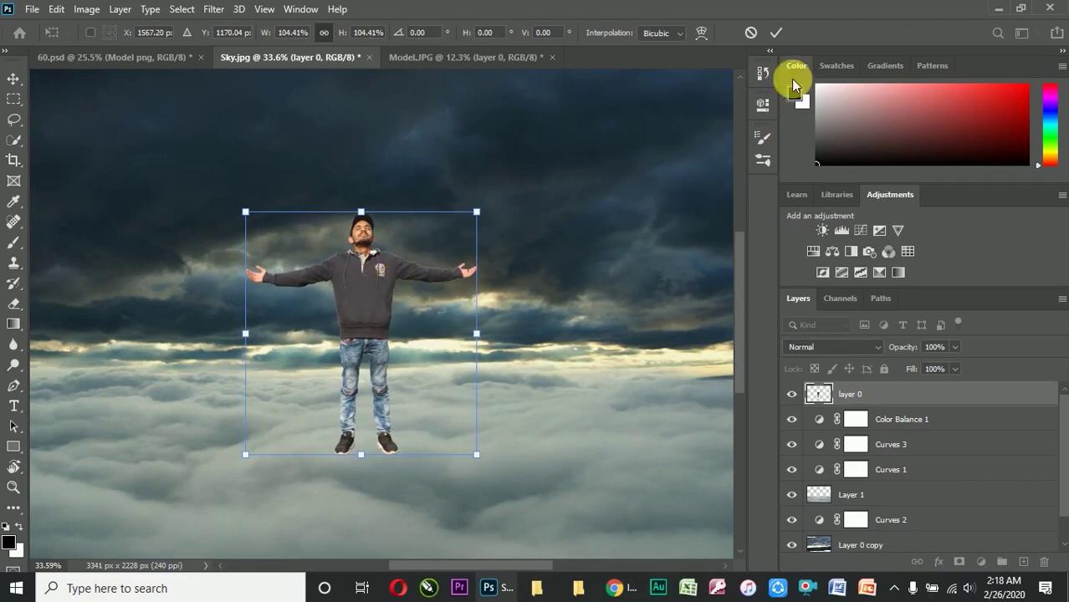
click(776, 32)
scroll(376, 318, down, 2)
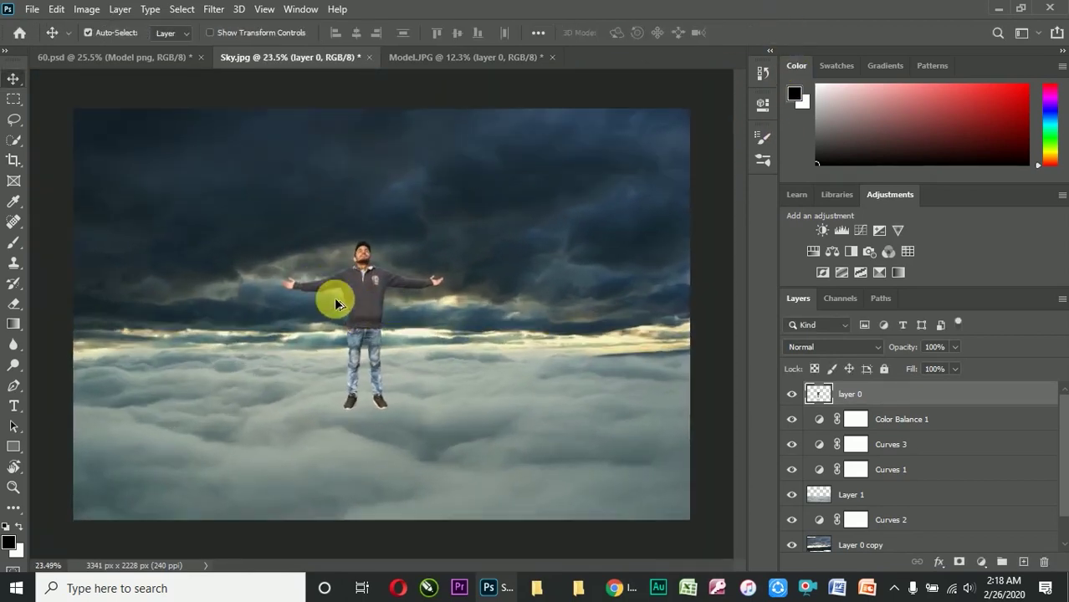
Add a Color Balance 2 layer with midtones at -18, -14, -15
click(982, 562)
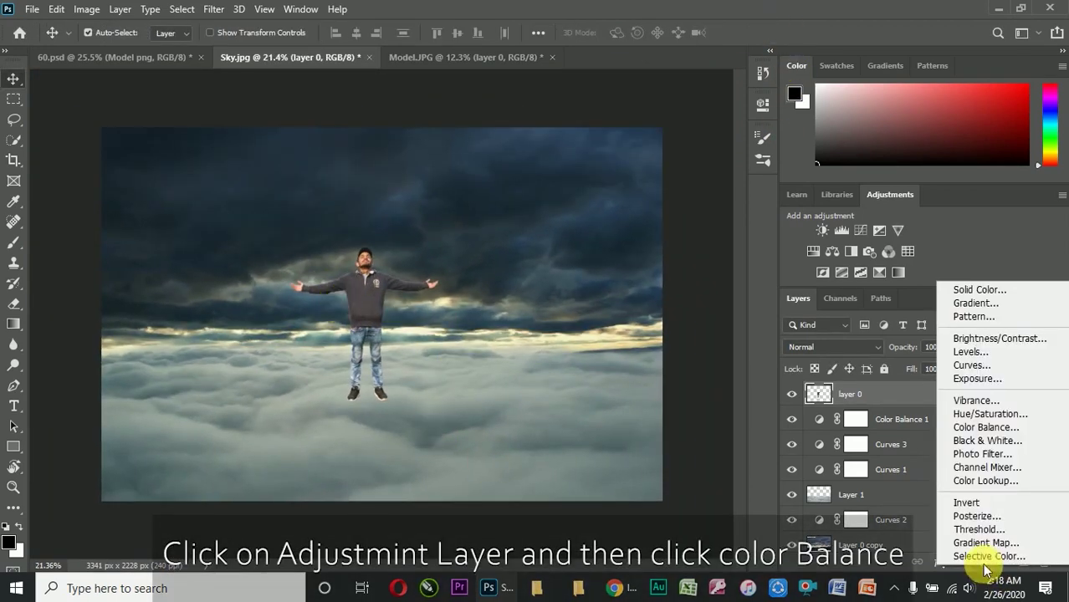
click(985, 427)
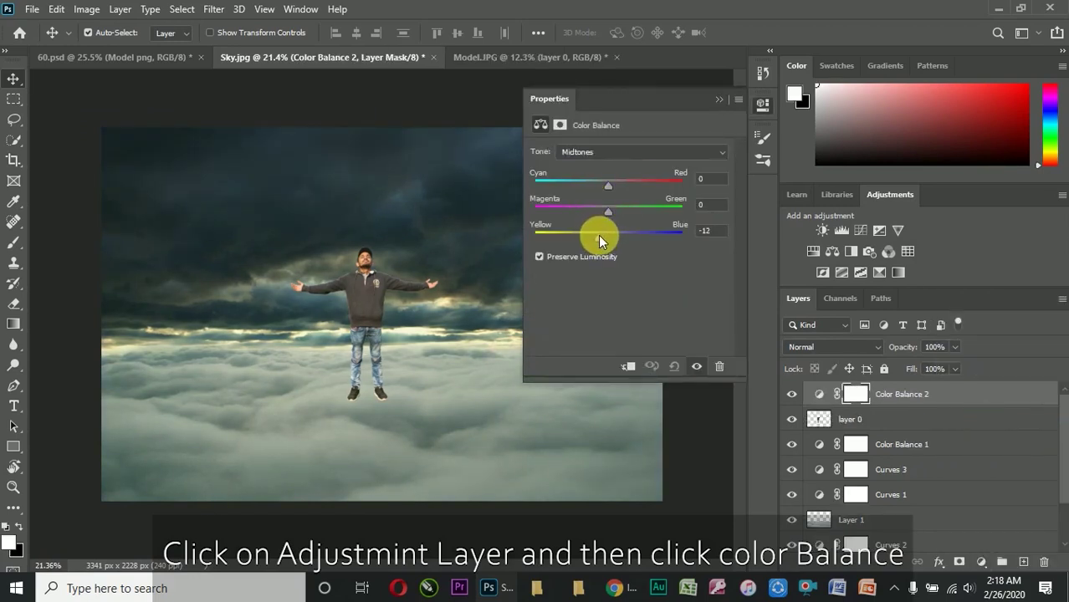
click(712, 240)
drag(602, 210, 596, 208)
click(715, 208)
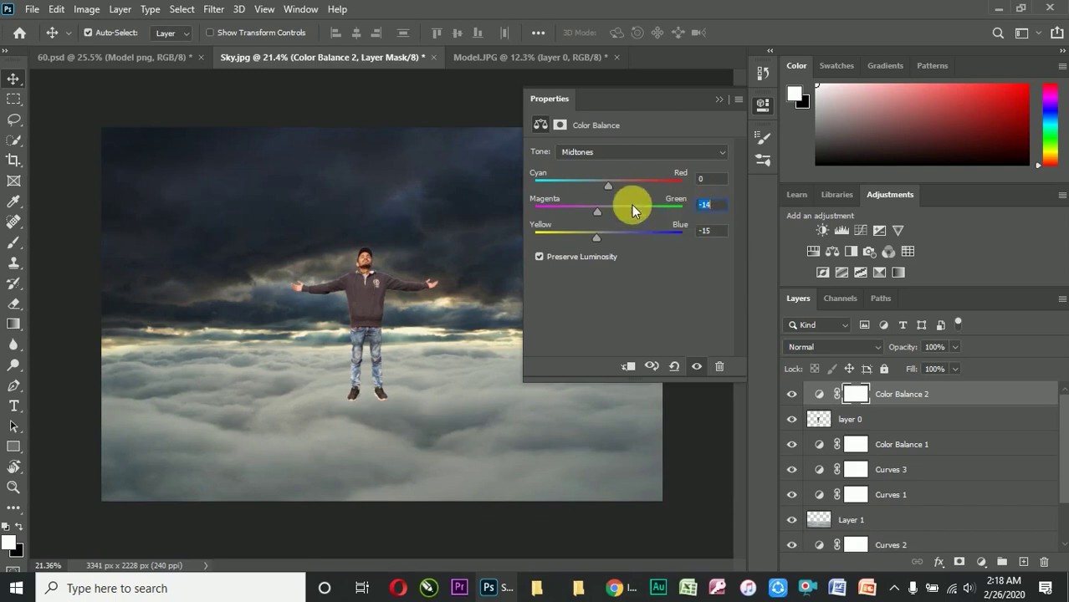
click(718, 100)
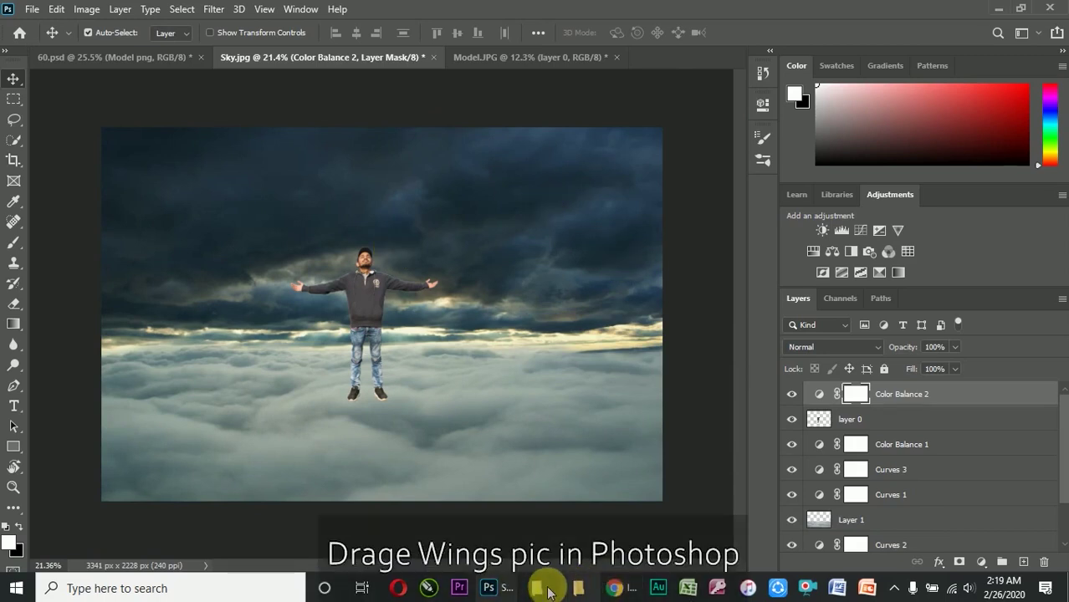
Drop Wing.png onto the sky picture and scale it to about 16%
click(540, 589)
drag(559, 205, 500, 586)
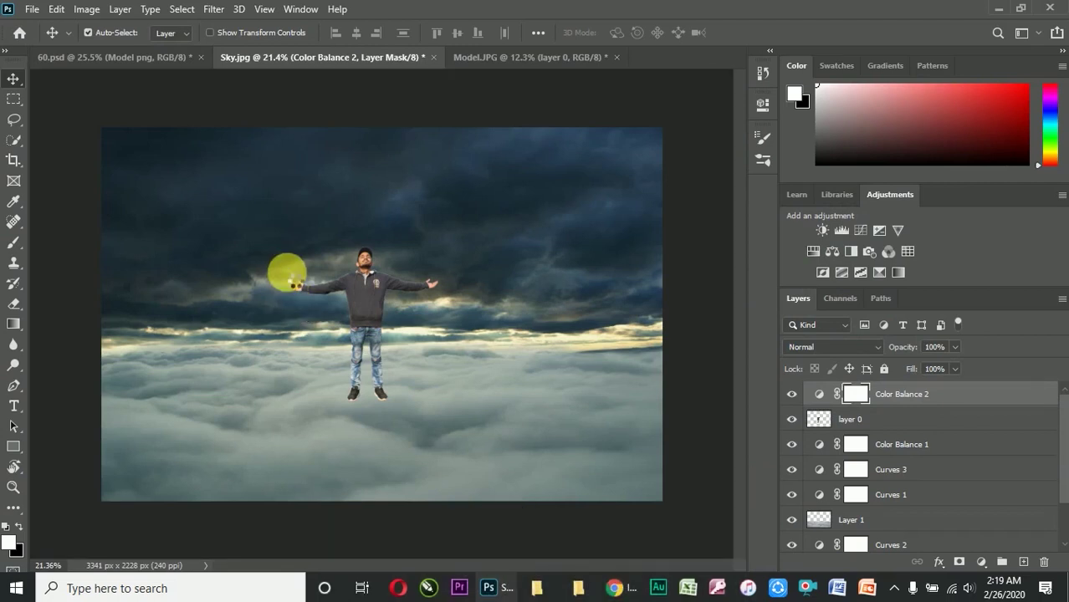
drag(499, 585, 286, 274)
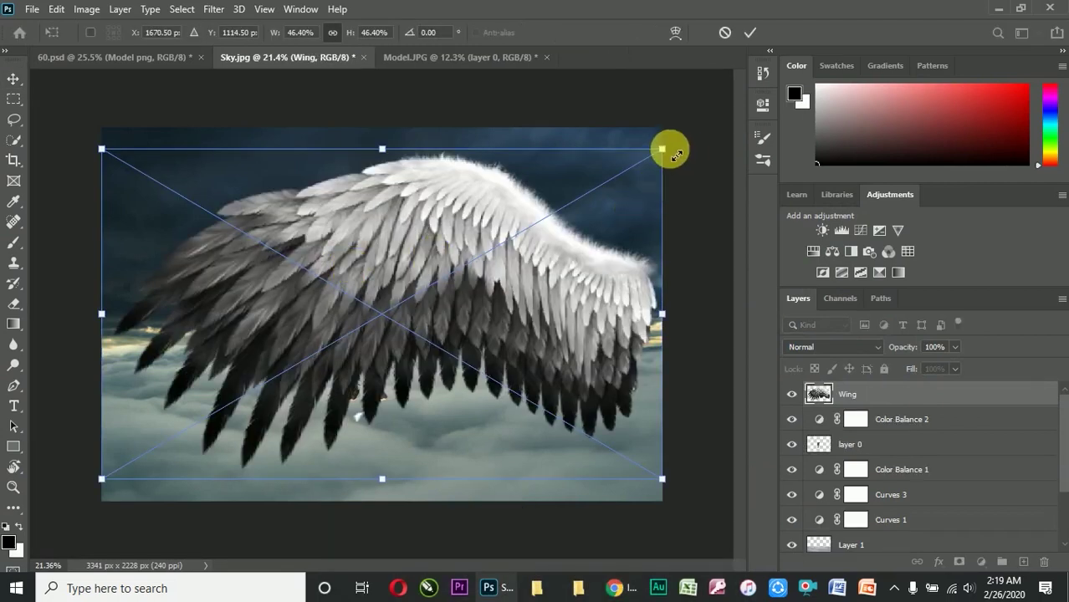
mouse_move(669, 151)
mouse_down()
mouse_move(464, 286)
mouse_move(339, 286)
mouse_up()
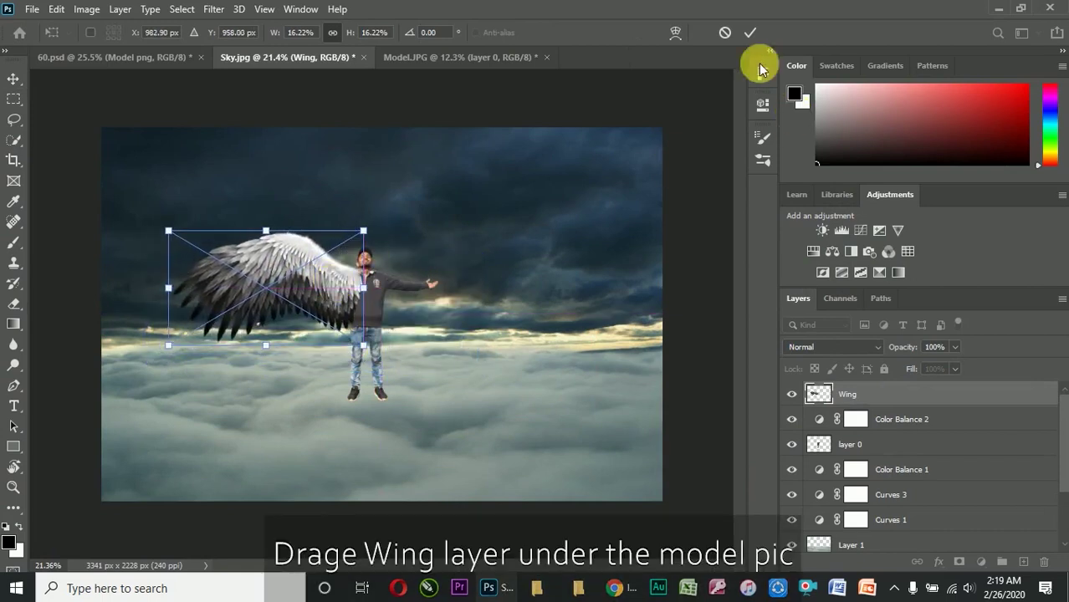
key(Return)
Move the Wing layer beneath layer 0 and position the wing behind the man's shoulder
drag(897, 401, 799, 456)
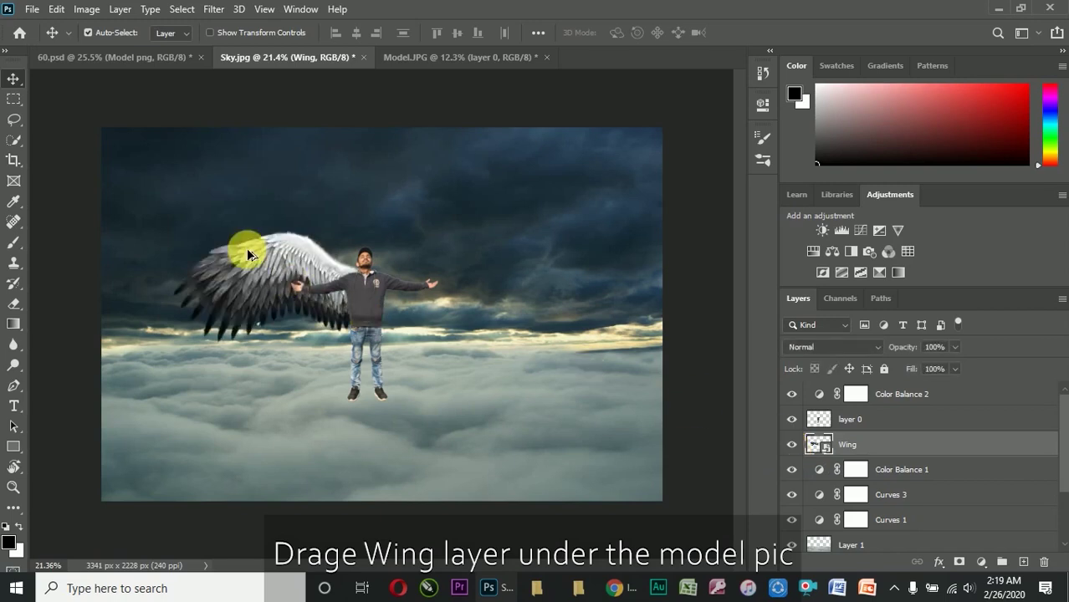
scroll(303, 254, up, 5)
mouse_move(303, 253)
mouse_down()
mouse_move(358, 284)
mouse_move(358, 275)
mouse_up()
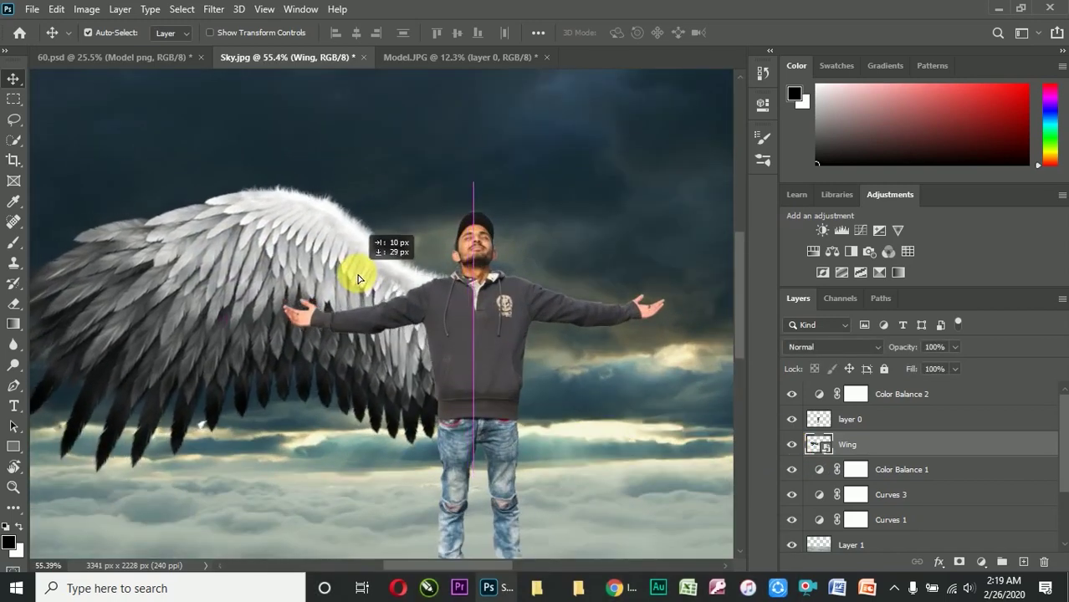
scroll(429, 246, down, 2)
scroll(429, 246, down, 2)
scroll(363, 274, up, 2)
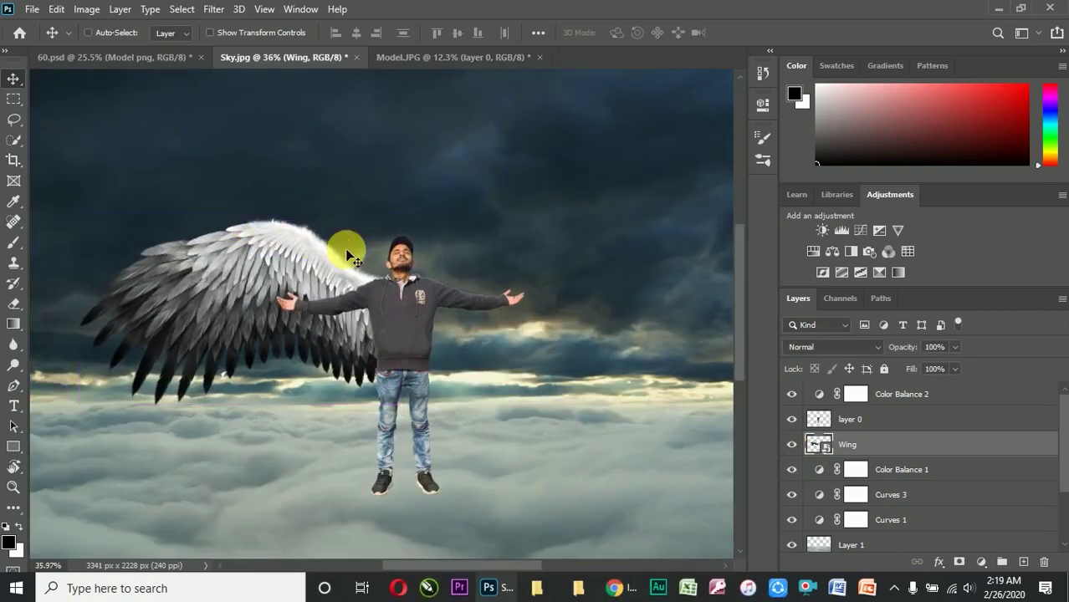
key(ctrl+t)
Scale, distort and skew the wing's corners so it angles up from the man's left shoulder
drag(405, 216, 391, 228)
drag(301, 277, 311, 277)
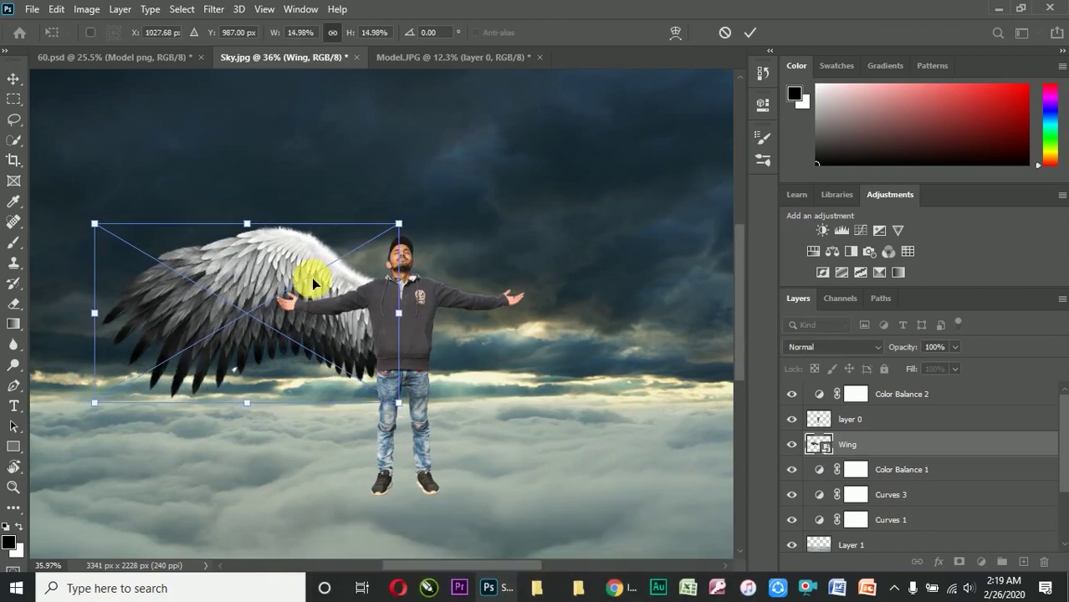
scroll(276, 239, down, 2)
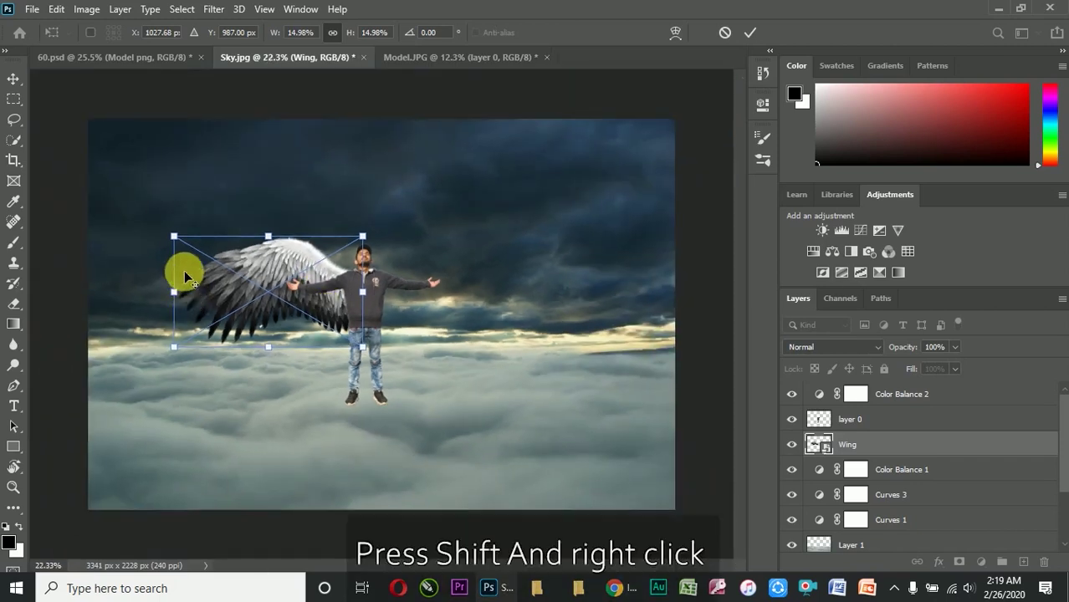
drag(154, 229, 166, 214)
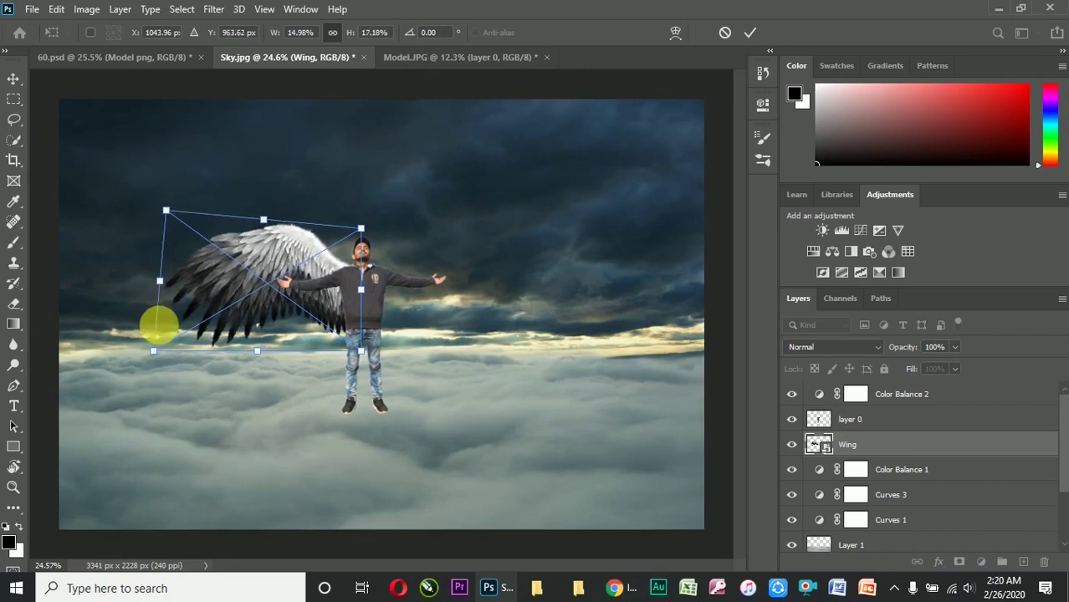
drag(153, 351, 150, 349)
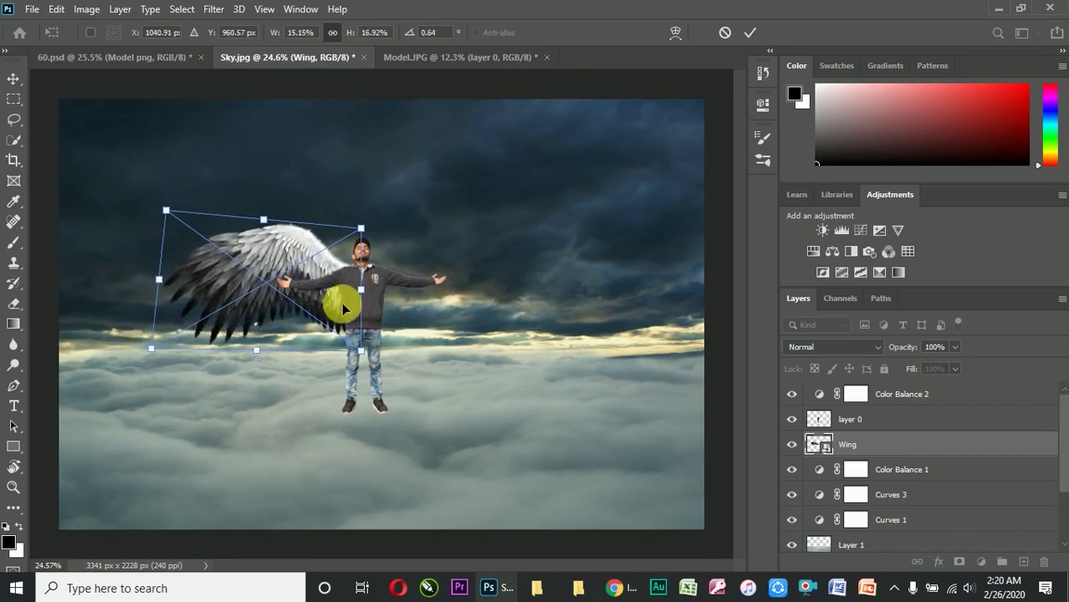
drag(365, 231, 365, 237)
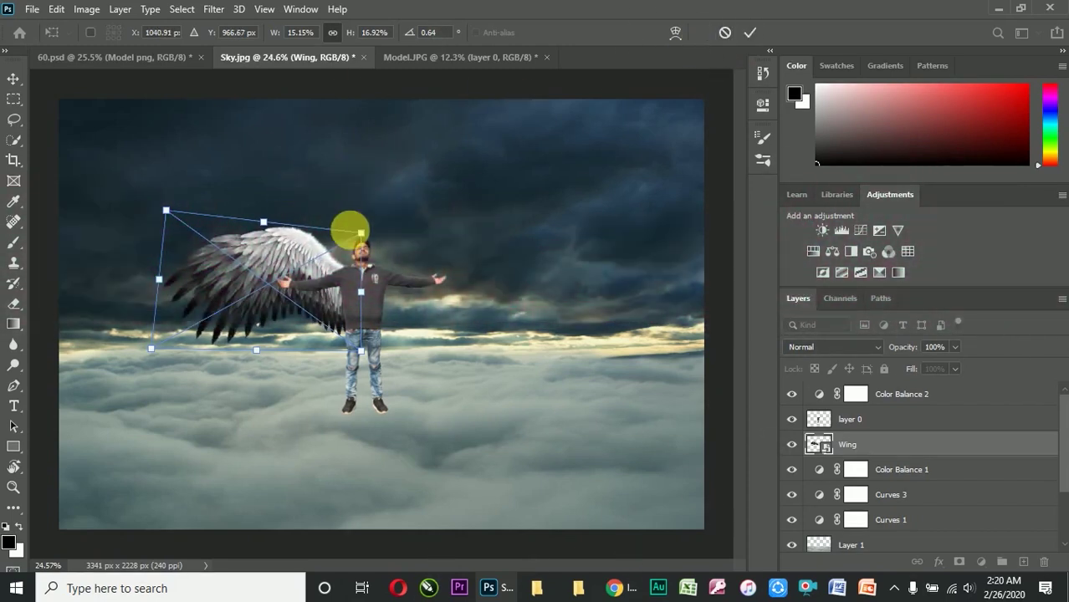
drag(363, 232, 303, 255)
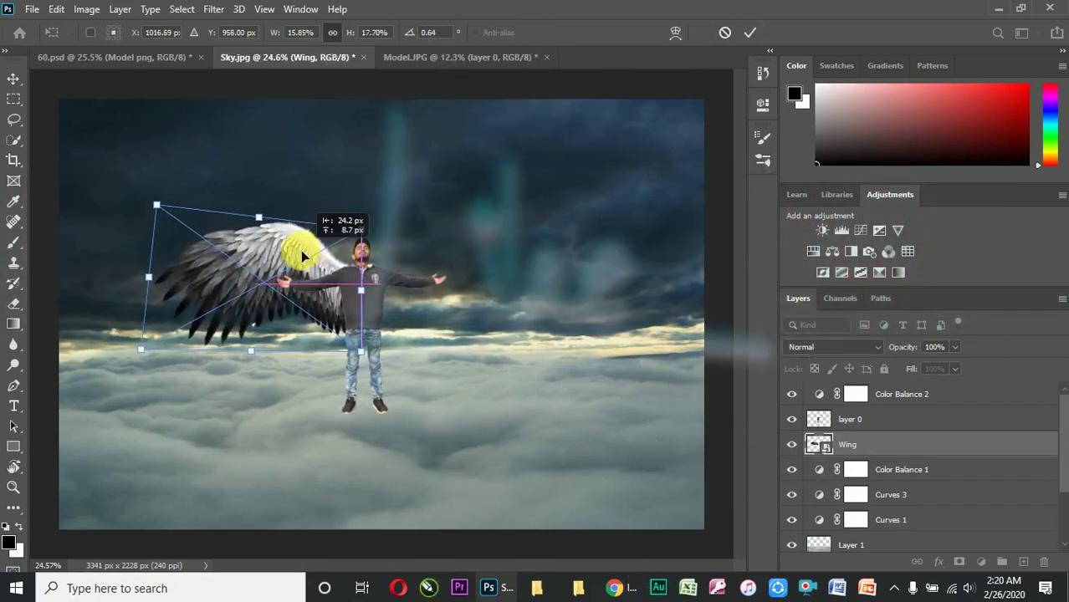
scroll(305, 307, down, 2)
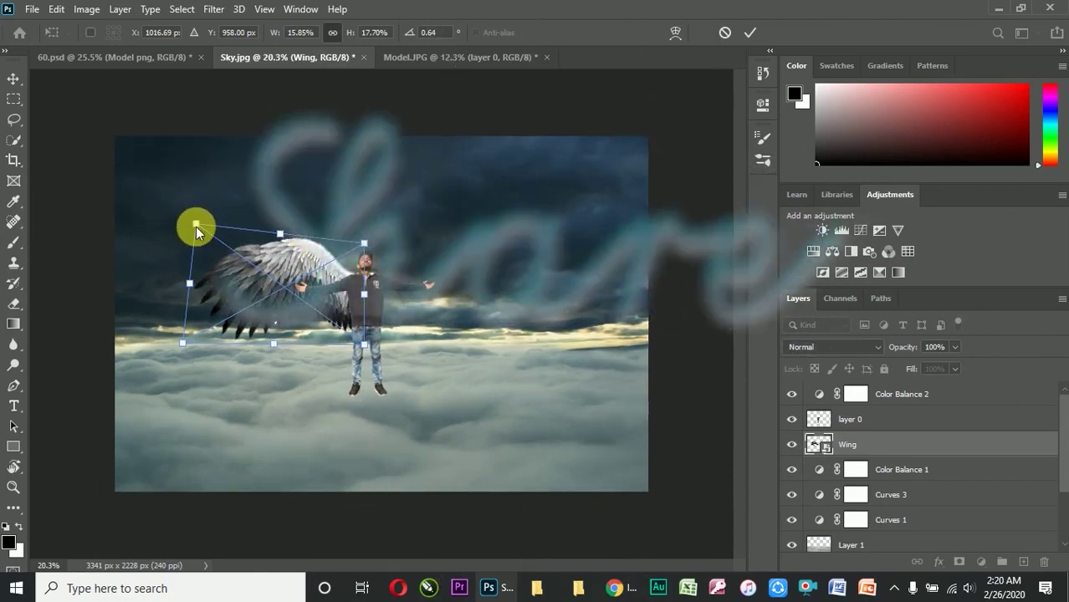
drag(198, 226, 203, 228)
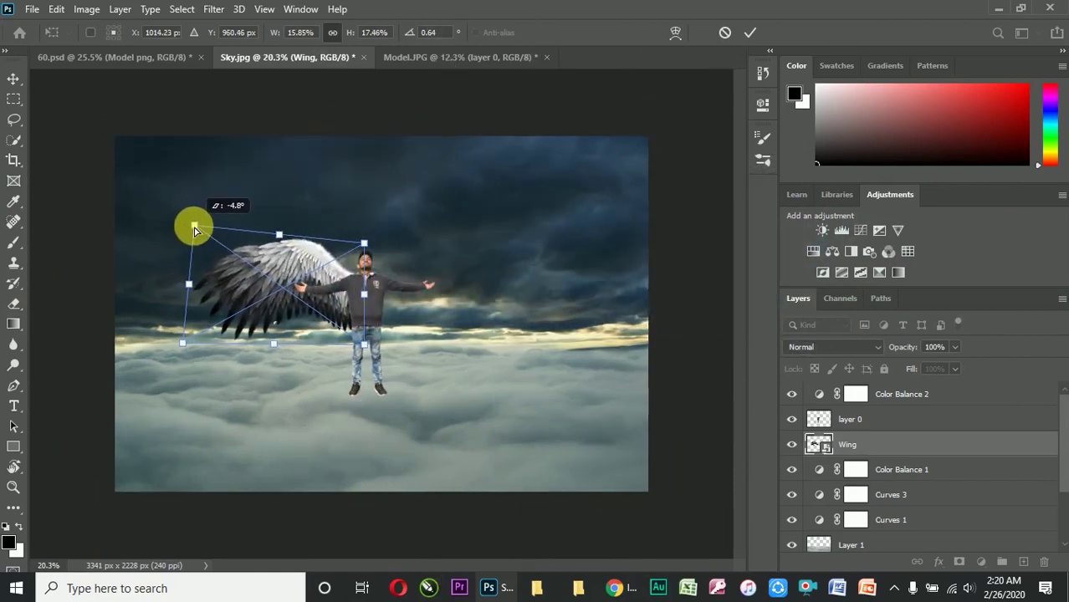
click(749, 32)
key(ctrl+0)
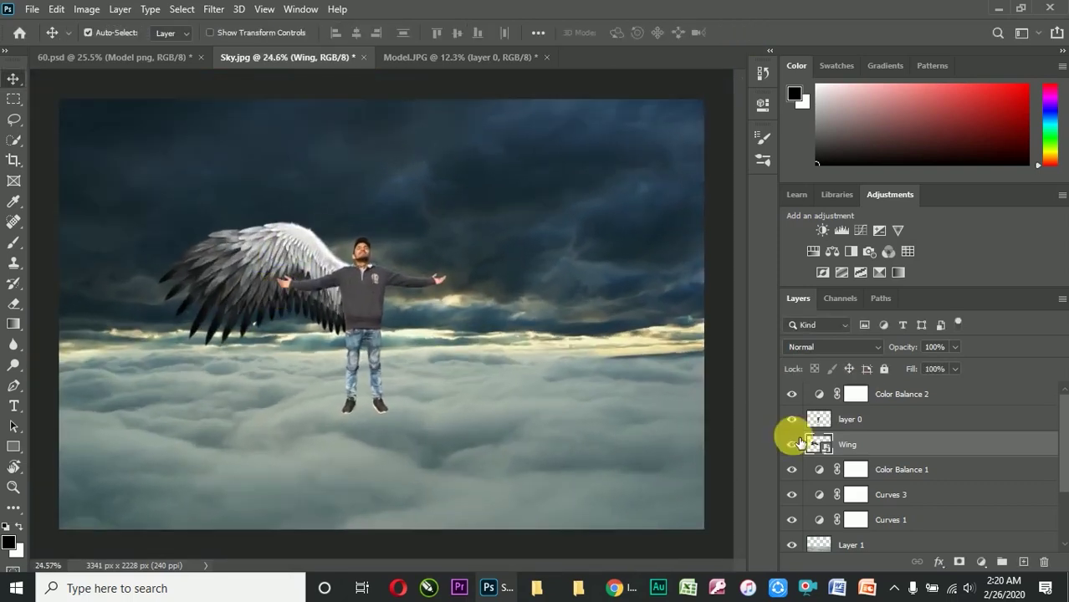
Duplicate the wing as Wing 2 and move it to the man's right side
click(791, 444)
click(792, 444)
key(ctrl+j)
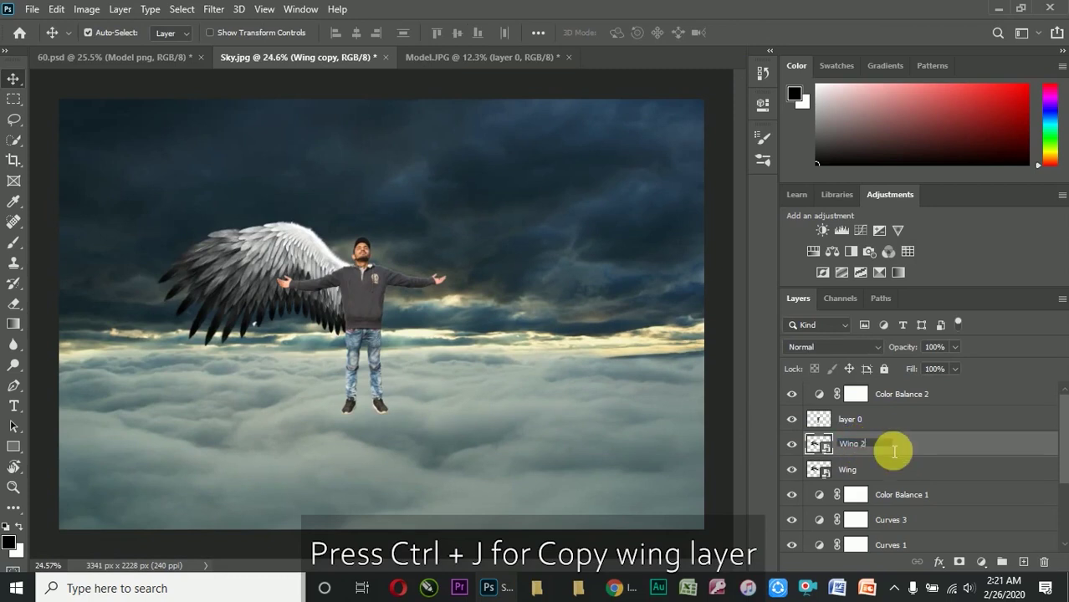
key(Return)
mouse_move(276, 247)
mouse_down()
mouse_move(448, 238)
mouse_move(498, 259)
mouse_up()
Flip Wing 2 horizontally and settle it behind the man's right shoulder
key(ctrl+t)
right_click(535, 286)
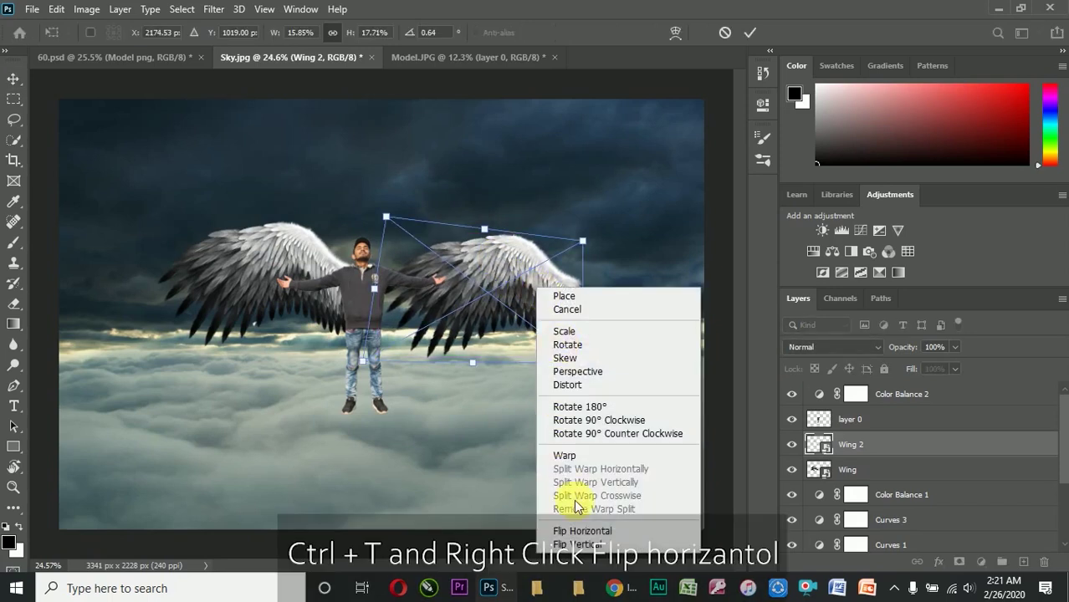
click(591, 530)
drag(489, 275, 487, 275)
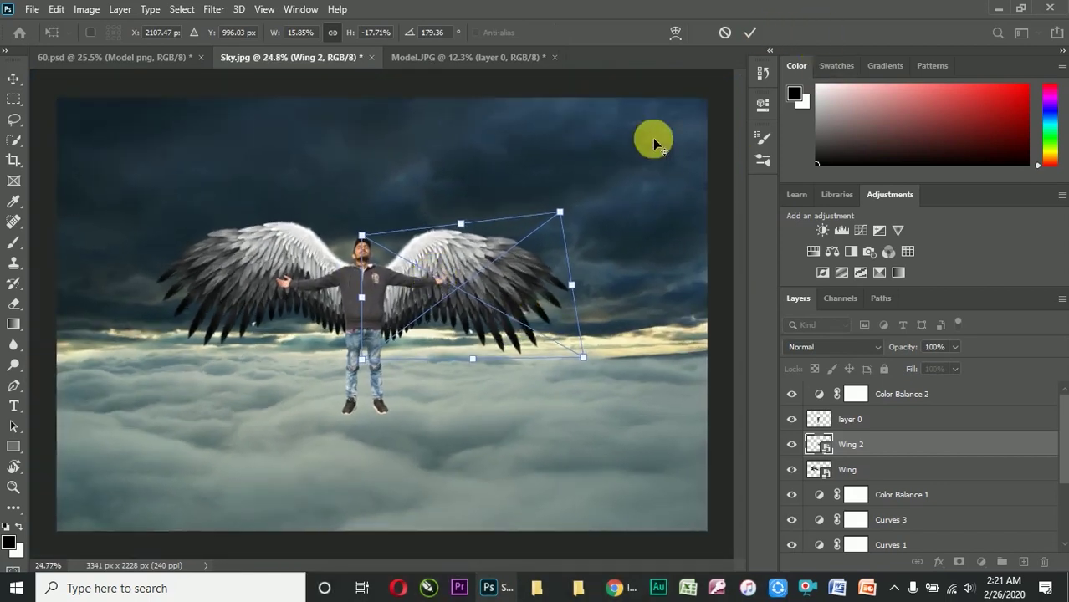
click(749, 32)
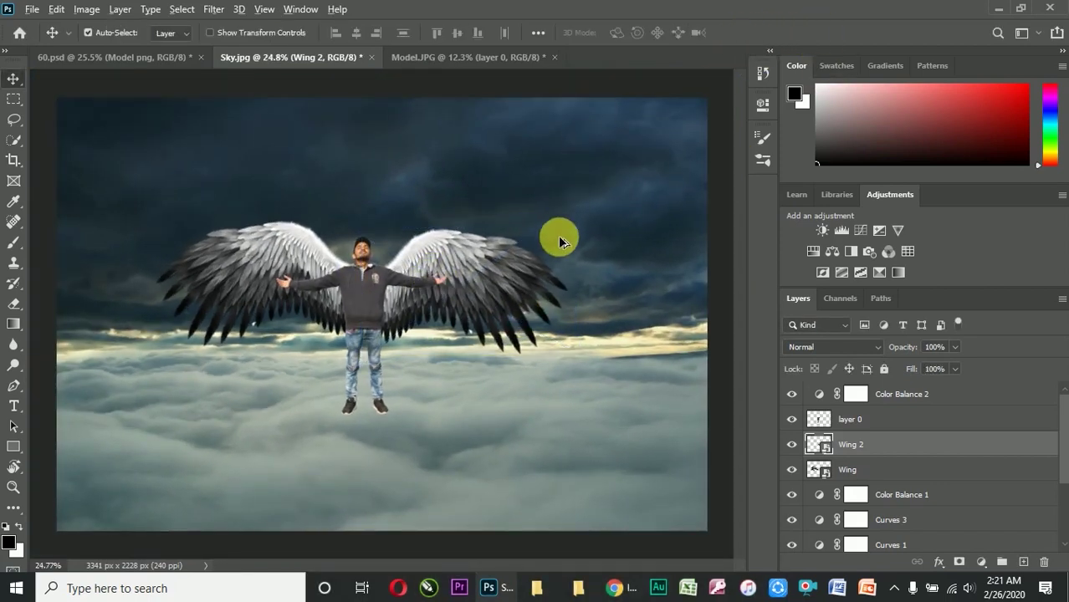
Add a Curves layer, bend the RGB curve slightly and move the Blue curve's top endpoint
click(981, 562)
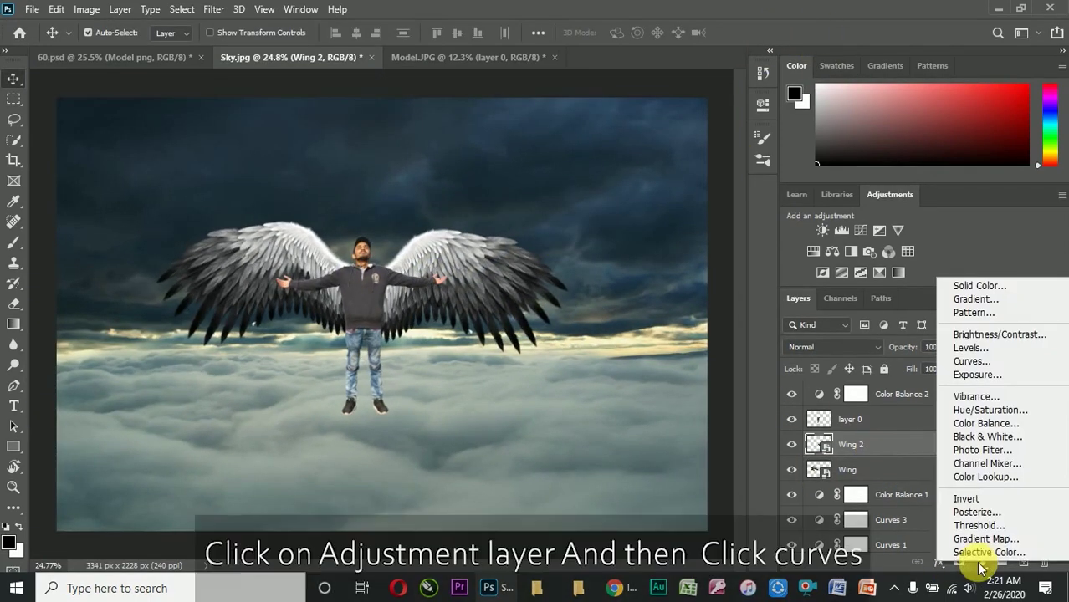
click(972, 361)
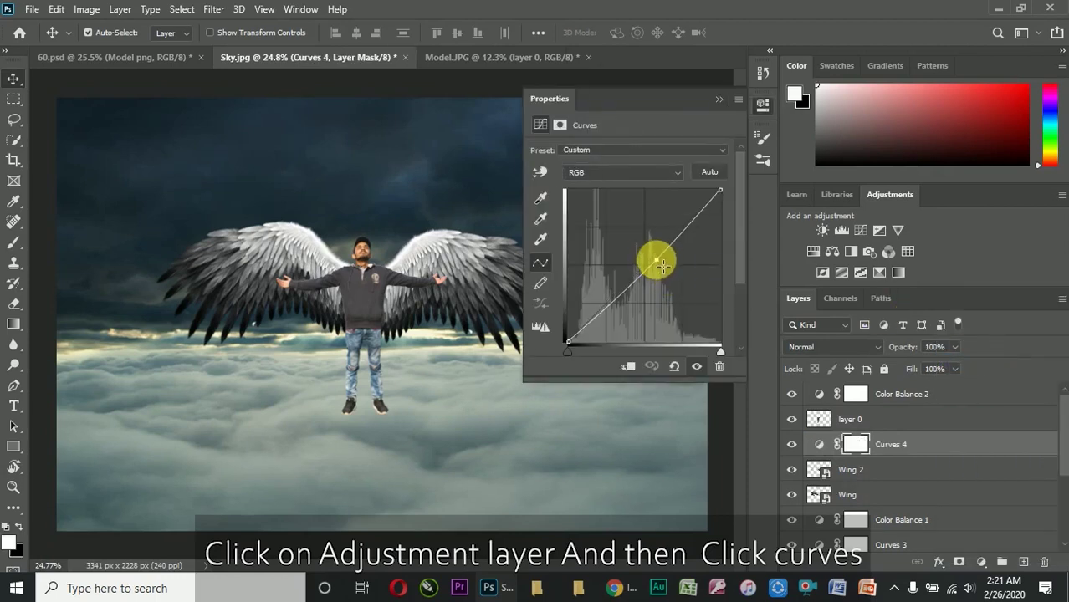
drag(662, 266, 658, 264)
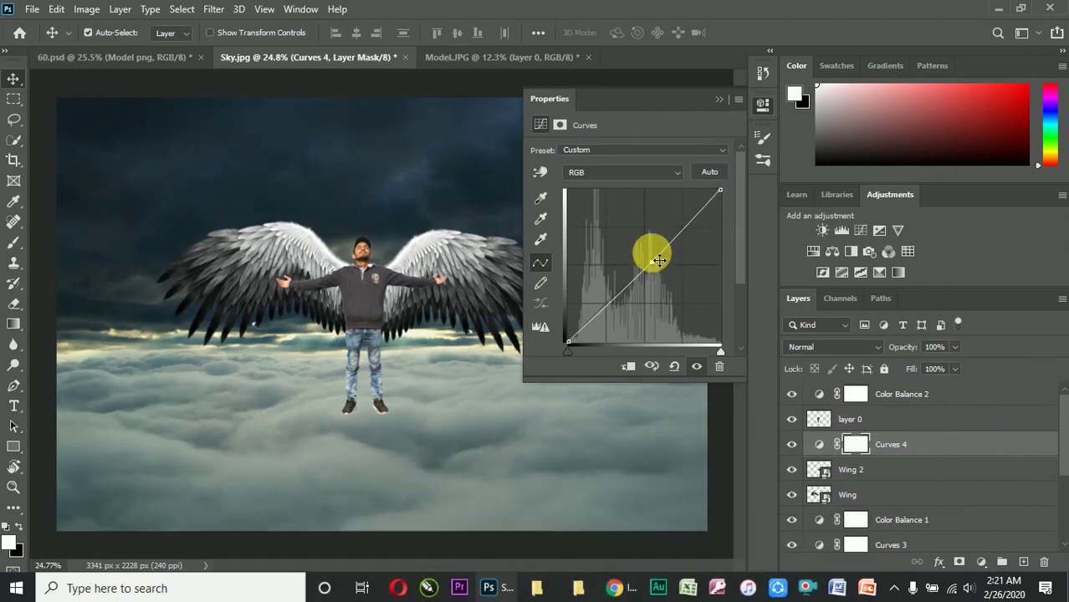
click(608, 173)
click(604, 217)
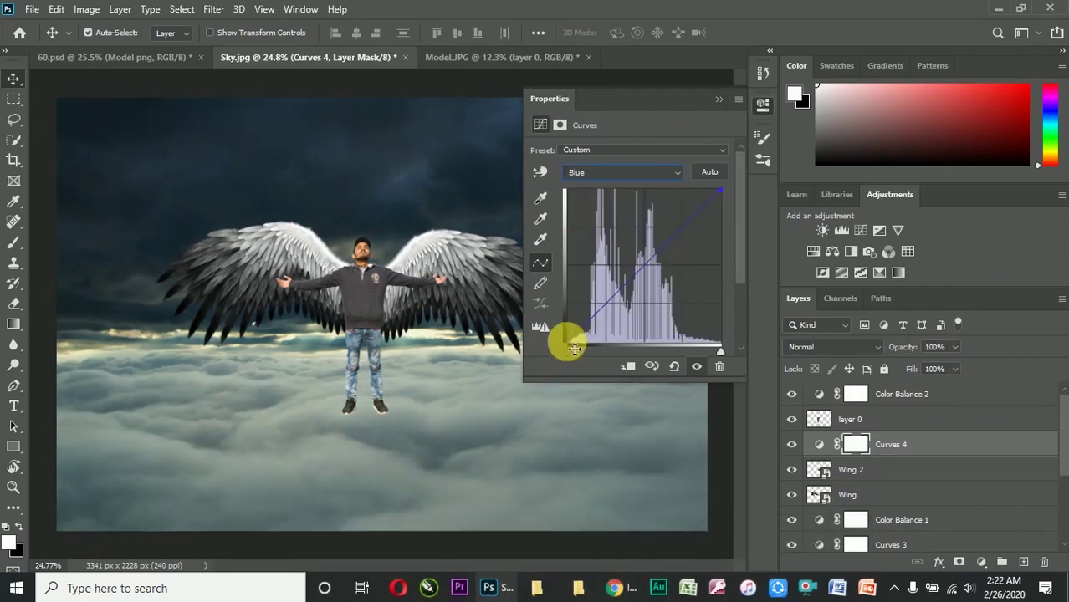
click(724, 200)
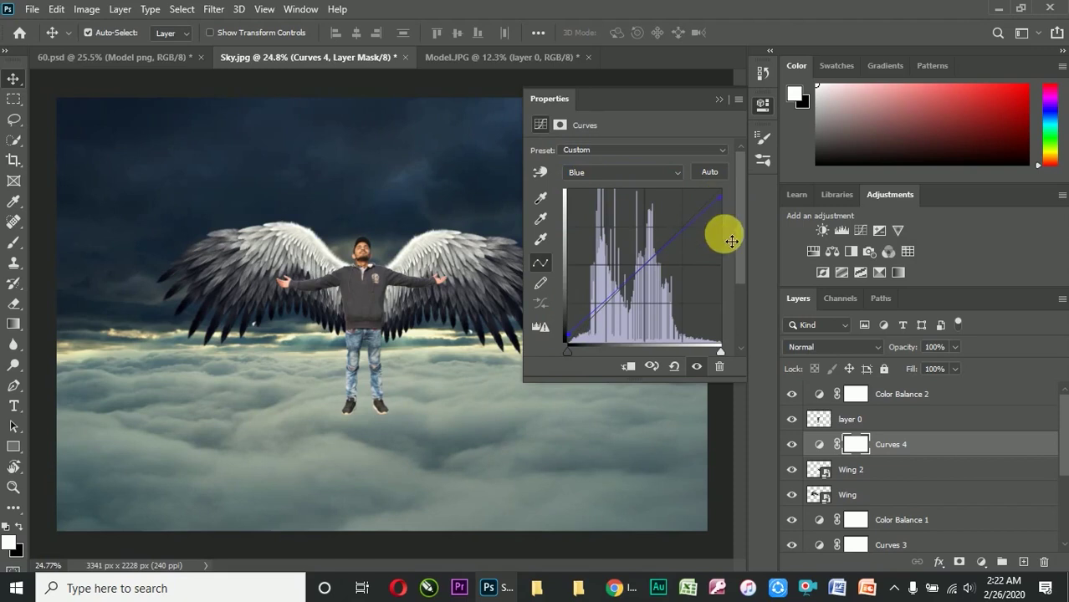
click(718, 99)
click(792, 446)
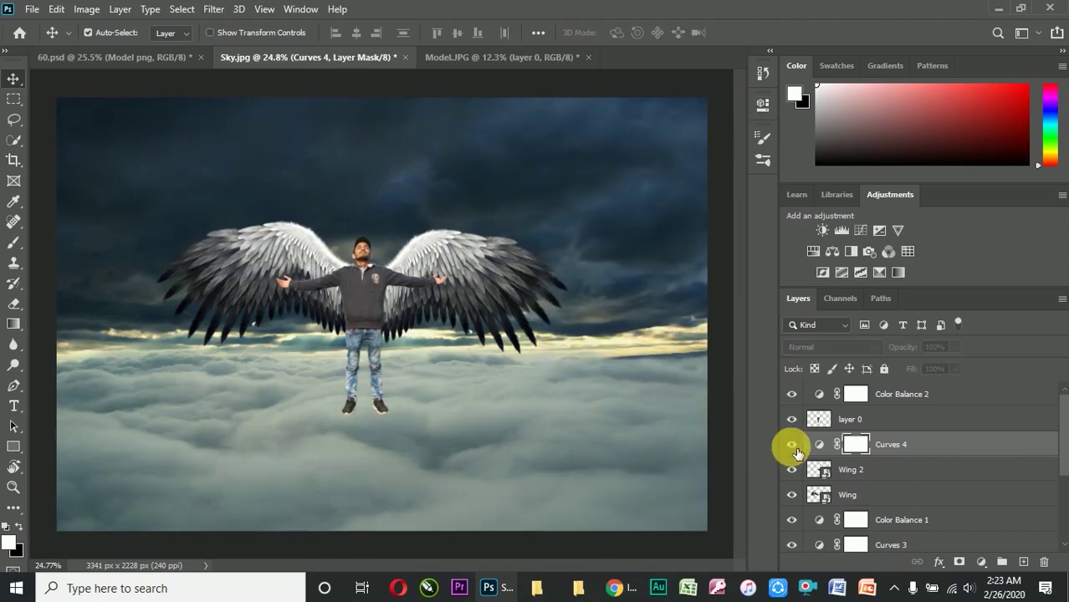
click(928, 471)
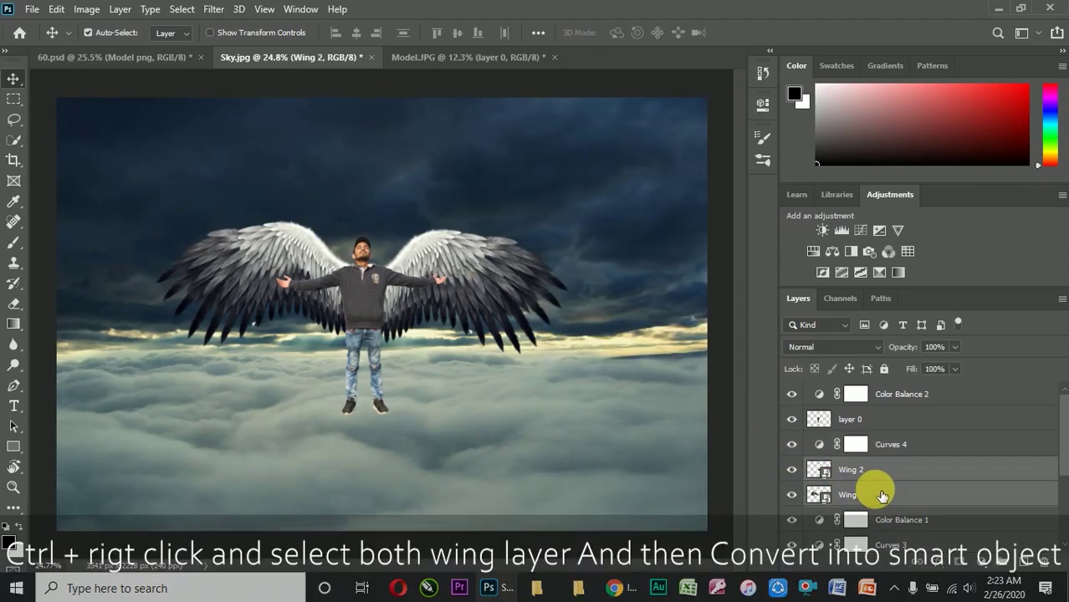
Combine the Wing and Wing 2 layers into one smart object
ctrl+click(878, 494)
right_click(874, 478)
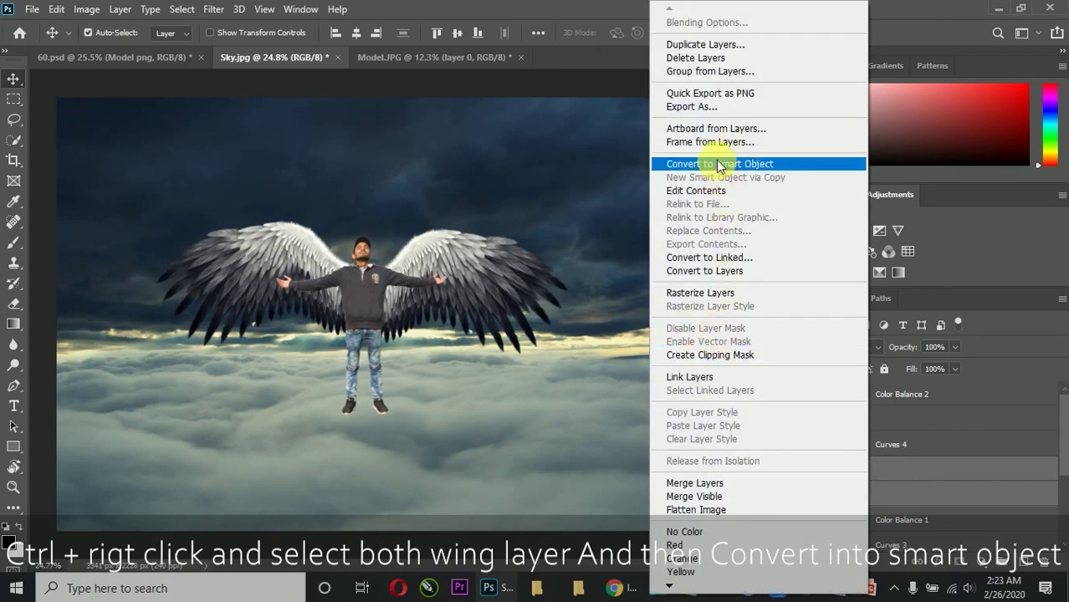
click(711, 165)
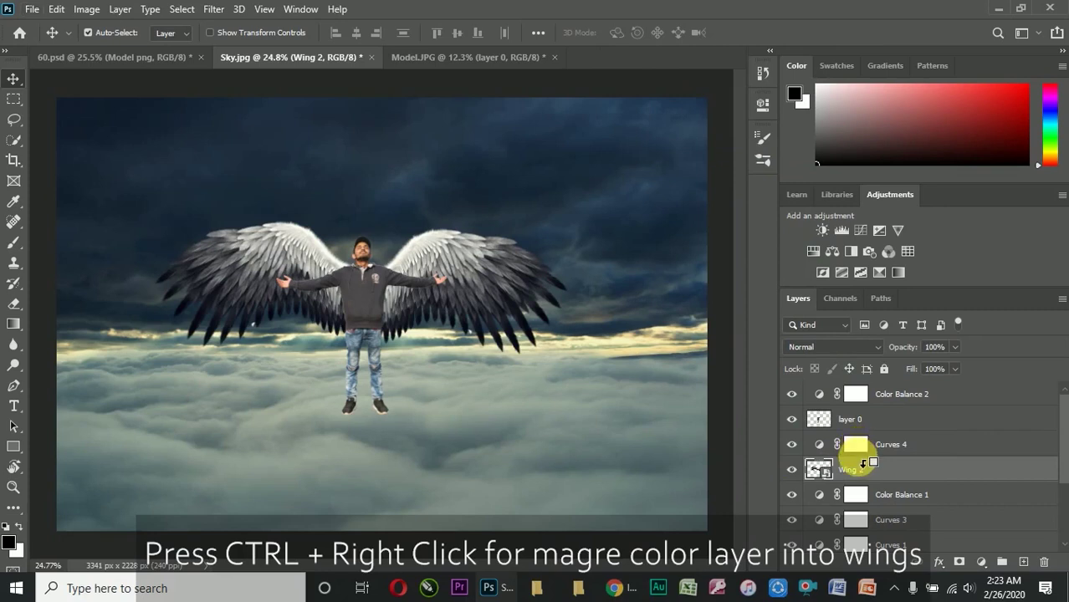
Clip Curves 4 to Wing 2 and add an empty Layer 2 above it
alt+click(796, 456)
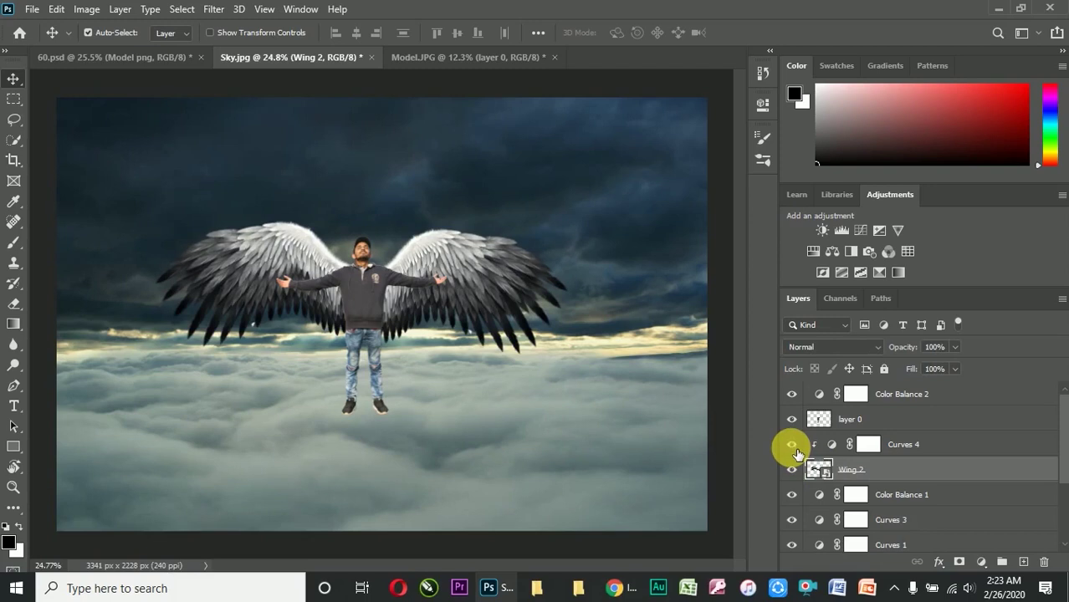
alt+scroll(372, 310, down, 2)
alt+scroll(376, 310, up, 1)
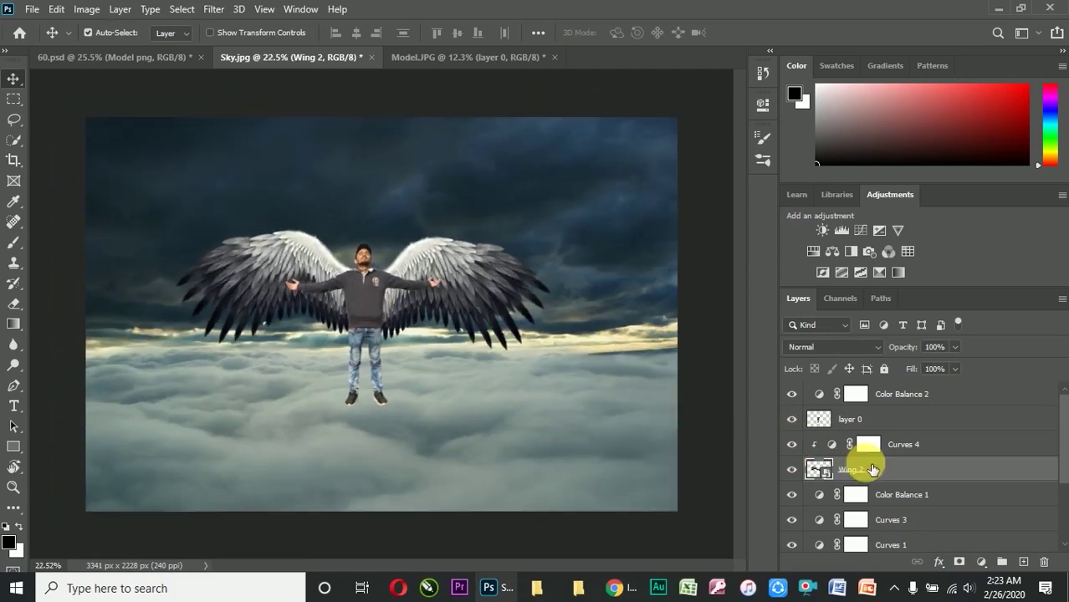
click(893, 442)
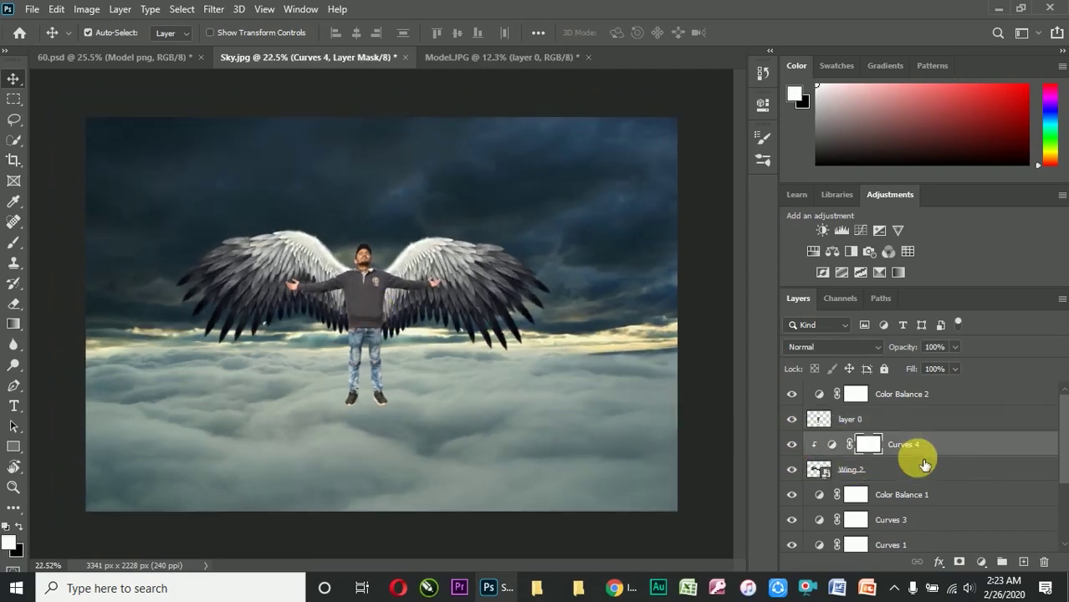
click(1023, 562)
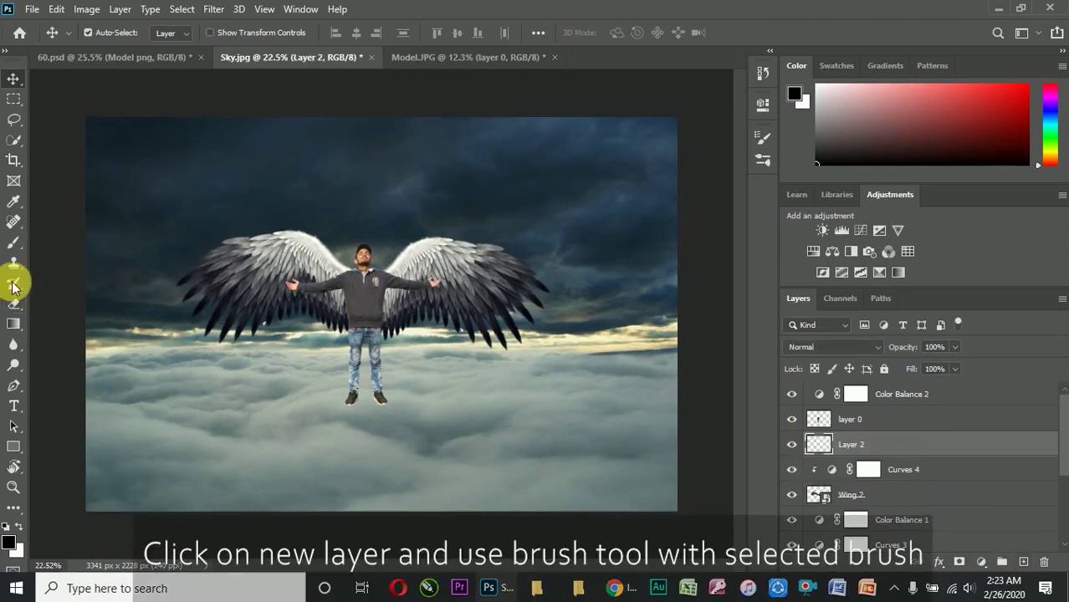
Pick a soft 30 px black brush and clip Layer 2 to the wing below
click(13, 243)
click(102, 32)
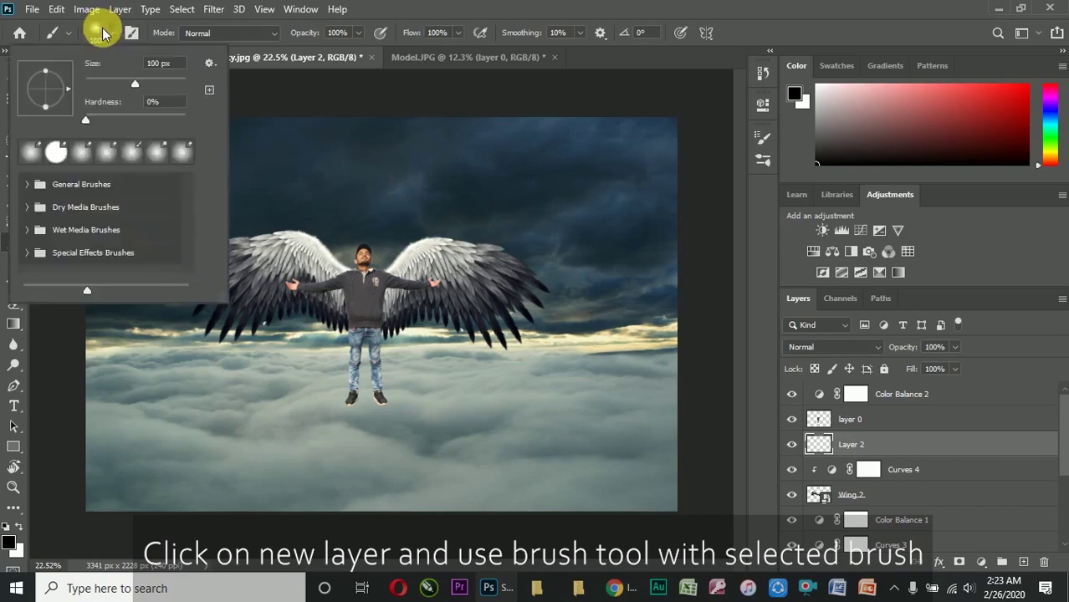
click(131, 33)
click(592, 161)
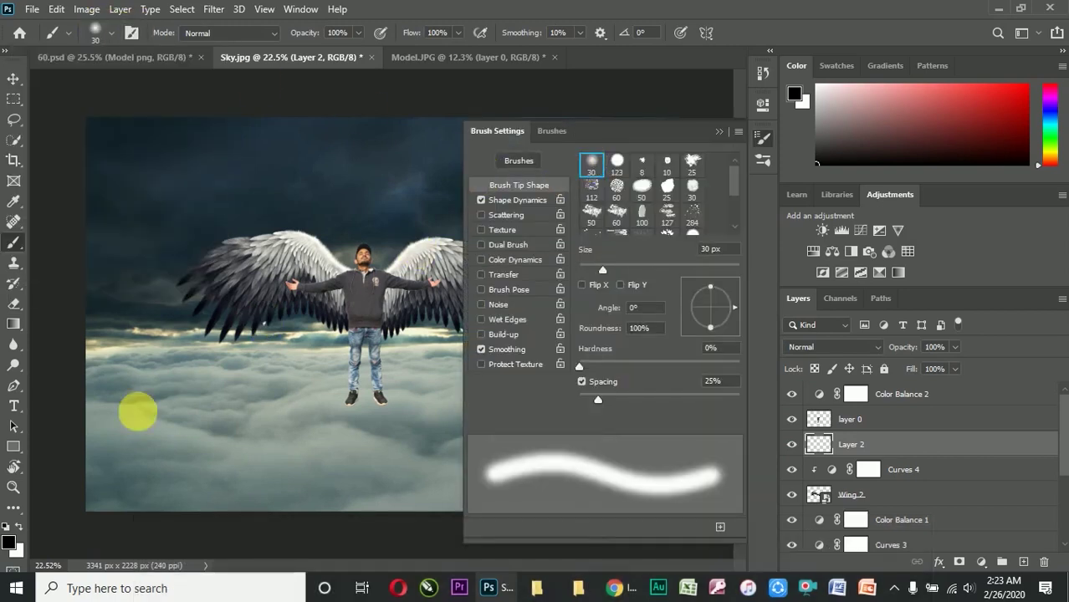
click(9, 542)
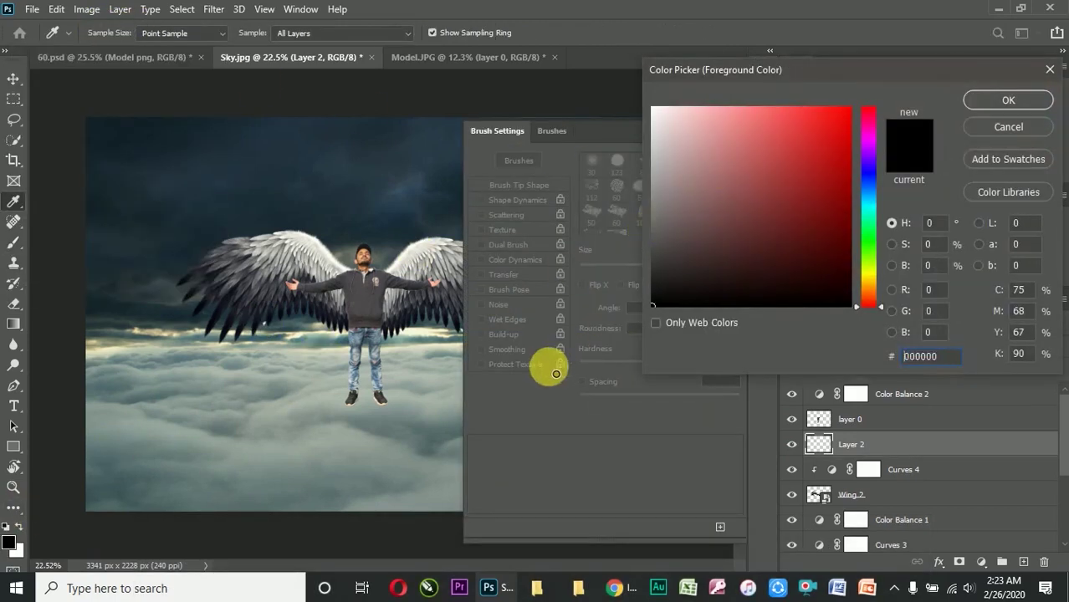
click(1007, 99)
click(763, 139)
right_click(855, 443)
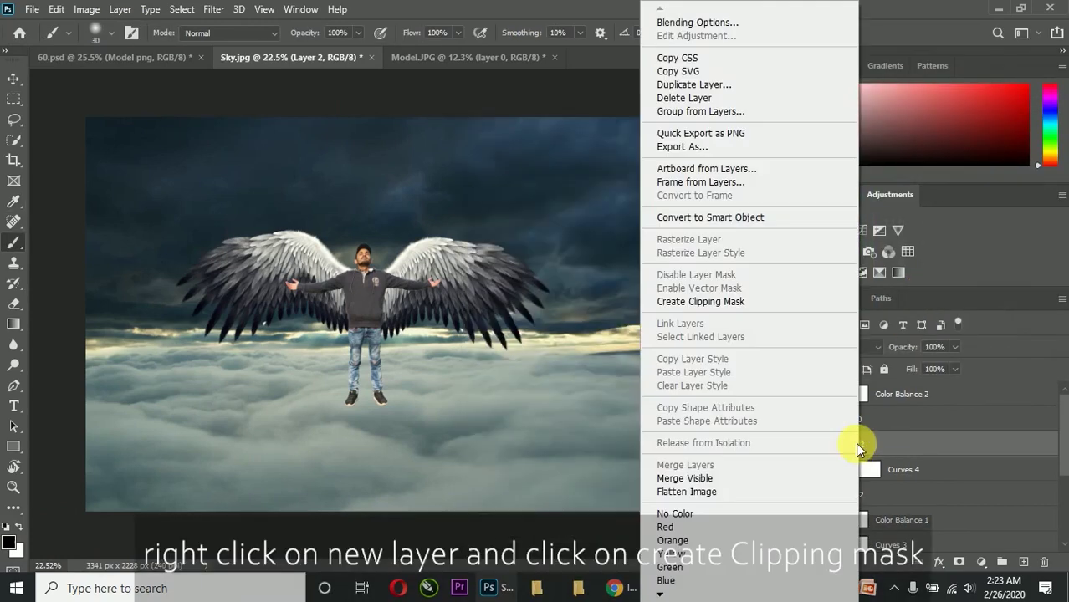
click(700, 301)
Paint black shadow on the wing beside the man's torso with a 200 px brush
key(bracketright)
key(bracketright)
key(bracketright)
key(bracketleft)
key(bracketleft)
key(bracketleft)
drag(356, 307, 348, 332)
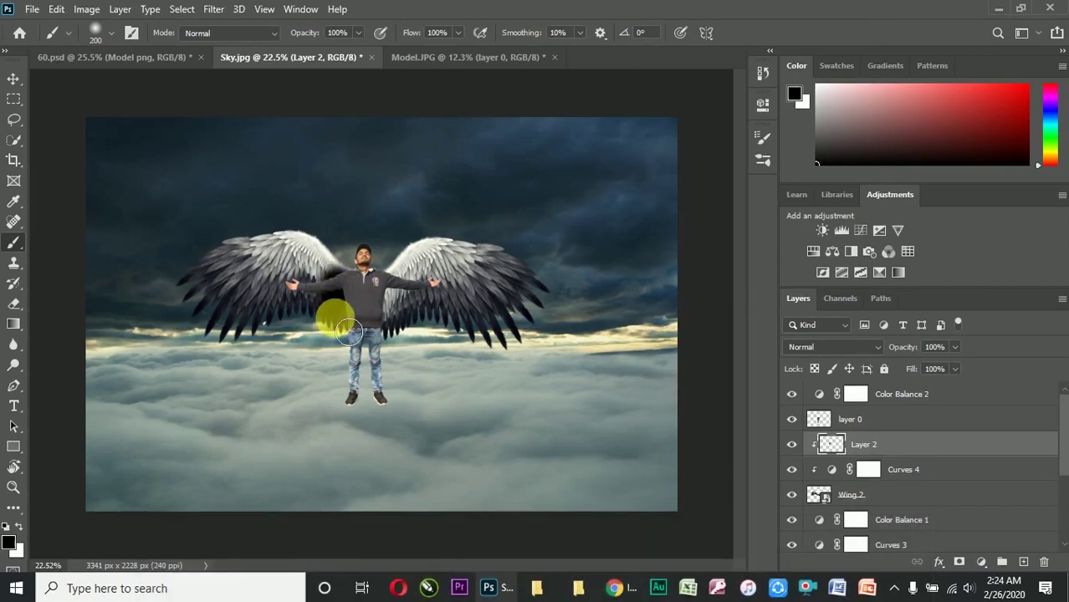
alt+scroll(339, 318, up, 3)
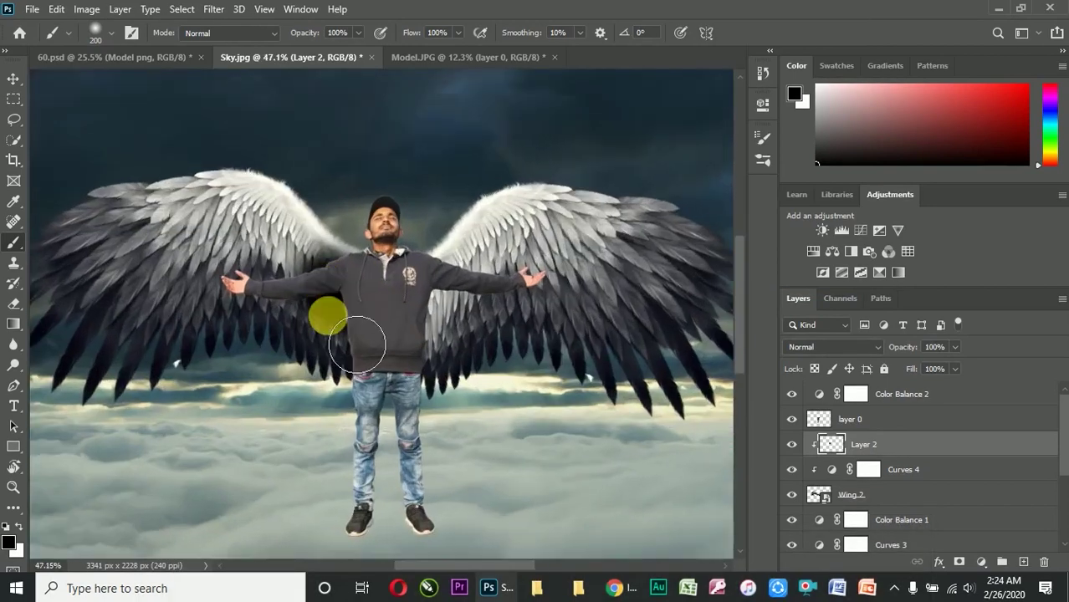
mouse_move(343, 333)
mouse_down()
mouse_move(325, 326)
mouse_move(429, 338)
mouse_move(381, 382)
mouse_move(474, 343)
mouse_move(465, 352)
mouse_up()
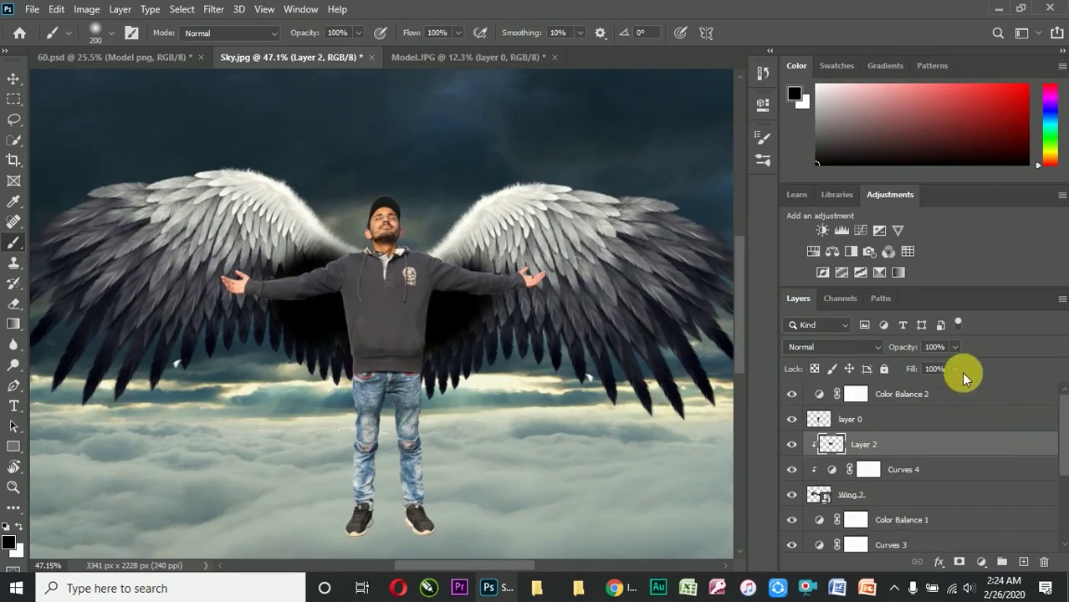
Lower Layer 2 opacity to 62% and erase stray shadow from the man's chest
click(935, 346)
drag(937, 364, 926, 362)
key(bracketright)
key(bracketright)
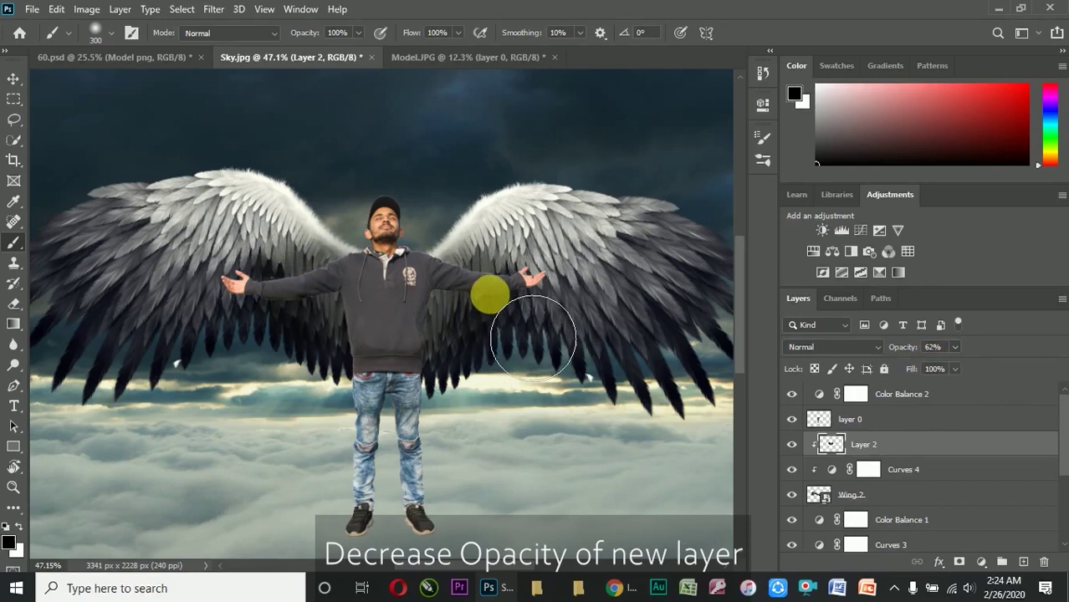
scroll(386, 358, down, 3)
scroll(335, 301, up, 1)
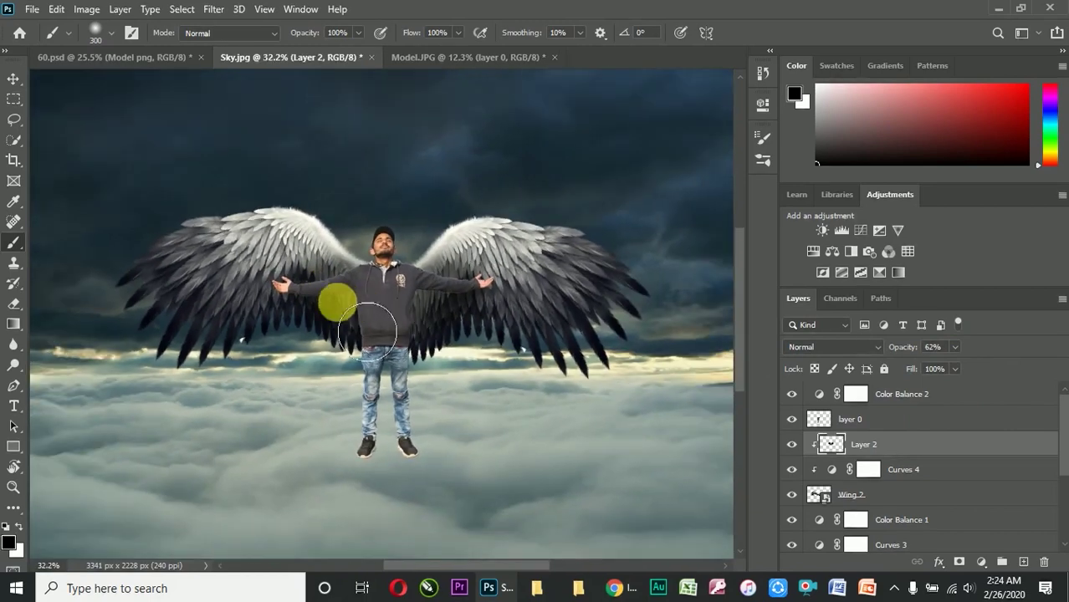
key(e)
mouse_move(422, 274)
mouse_down()
mouse_move(365, 258)
mouse_move(377, 274)
mouse_move(327, 241)
mouse_move(435, 276)
mouse_up()
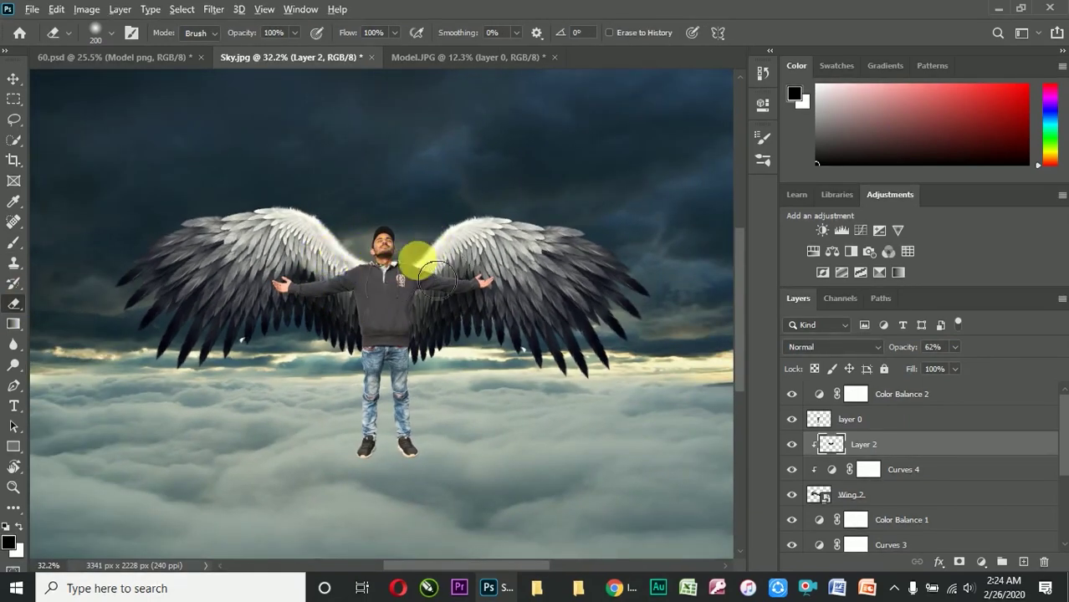
Rename layer 0 to Model
scroll(422, 274, down, 2)
scroll(866, 485, down, 3)
click(791, 489)
click(791, 493)
scroll(792, 468, up, 3)
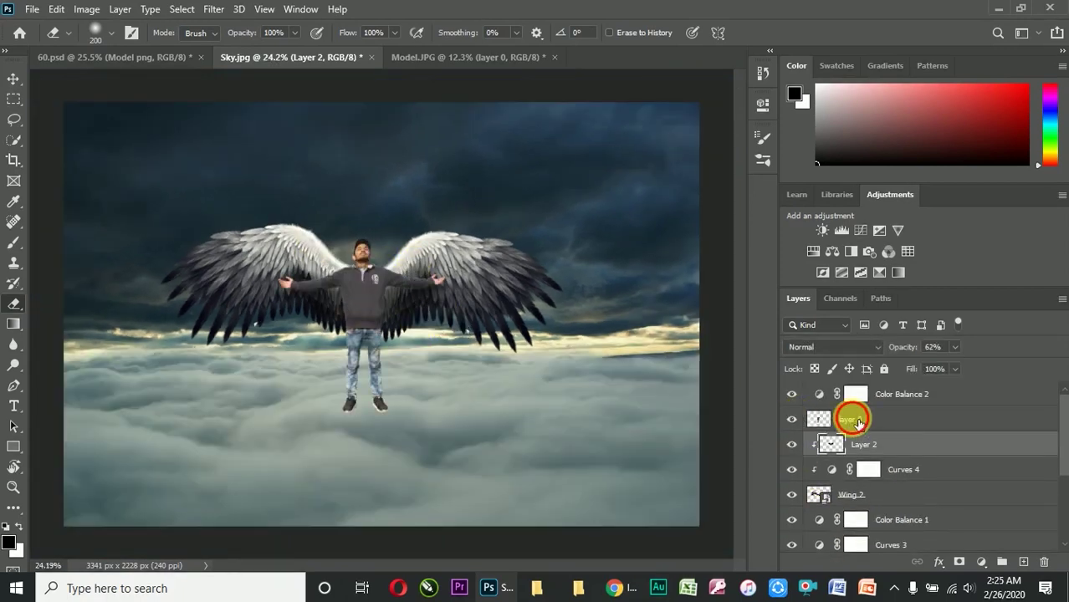
double_click(853, 419)
text(Model)
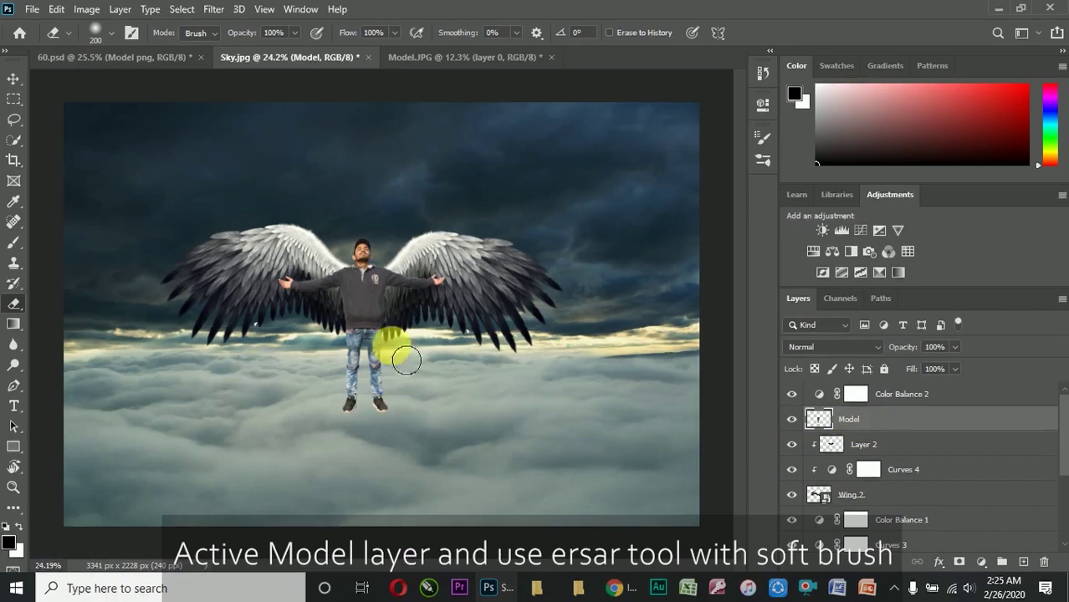
click(132, 33)
Erase the man's shoes with a soft 200 px eraser so his feet fade into the clouds
click(606, 167)
click(719, 131)
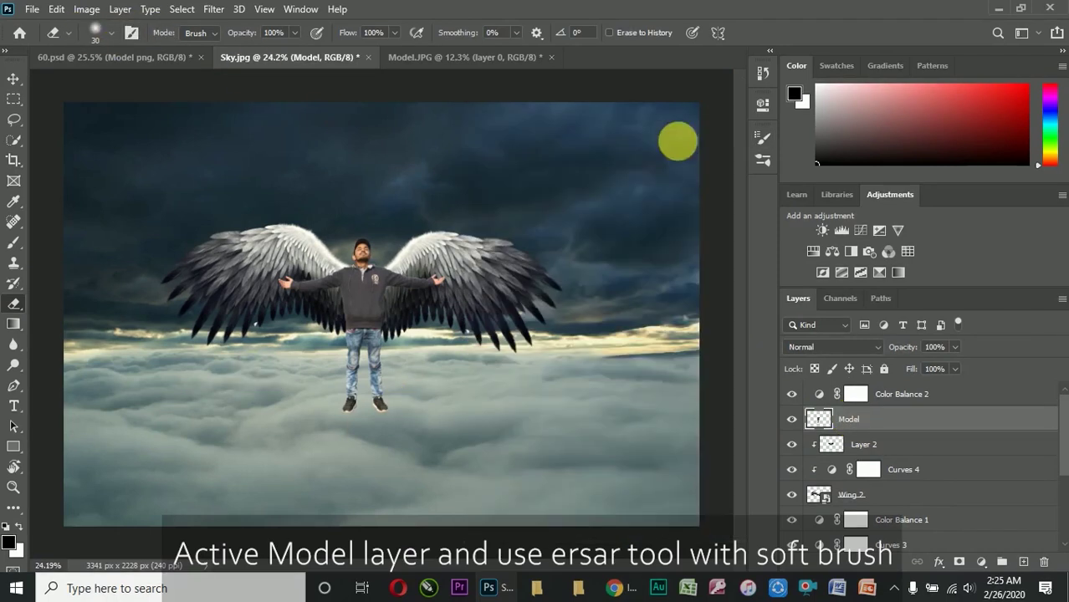
scroll(353, 452, up, 3)
scroll(358, 441, up, 2)
scroll(364, 441, down, 2)
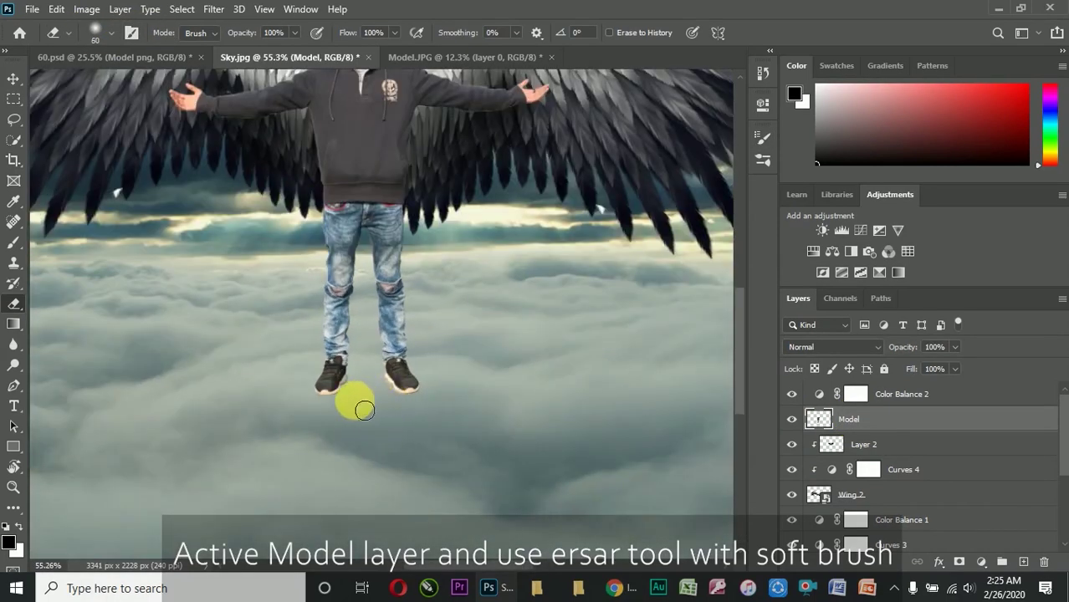
key(bracketright)
key(bracketright)
key(bracketright)
mouse_move(337, 403)
mouse_down()
mouse_move(401, 393)
mouse_move(358, 422)
mouse_move(446, 430)
mouse_move(377, 428)
mouse_up()
scroll(377, 427, down, 1)
scroll(377, 425, down, 1)
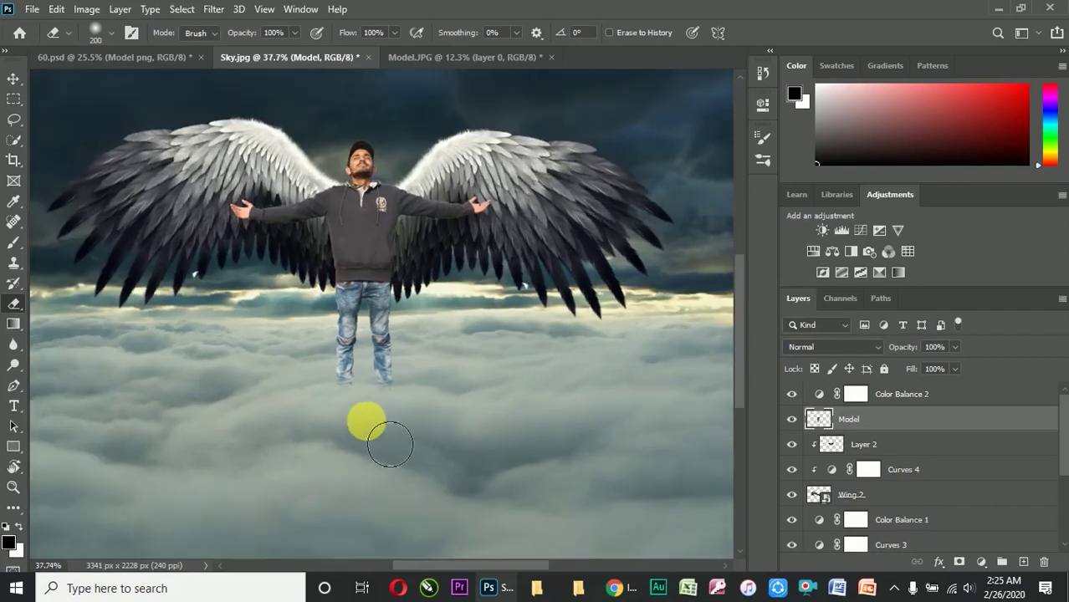
scroll(378, 418, down, 1)
scroll(378, 413, down, 1)
scroll(963, 466, down, 1)
scroll(967, 481, up, 1)
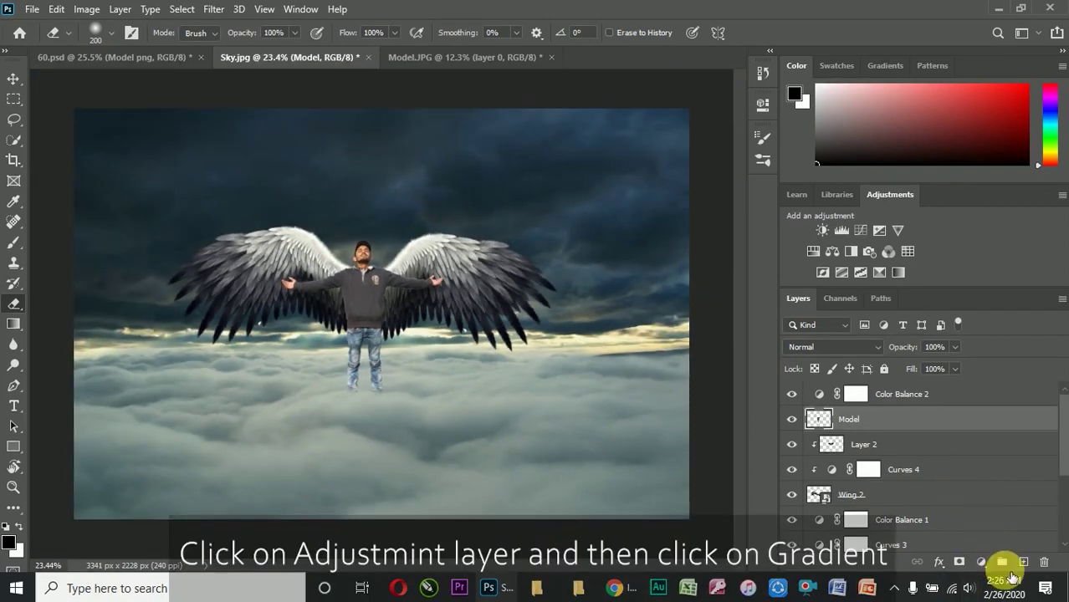
Add a Radial, reversed Gradient Fill at 122% scale, centred up toward the figure
click(991, 566)
click(964, 293)
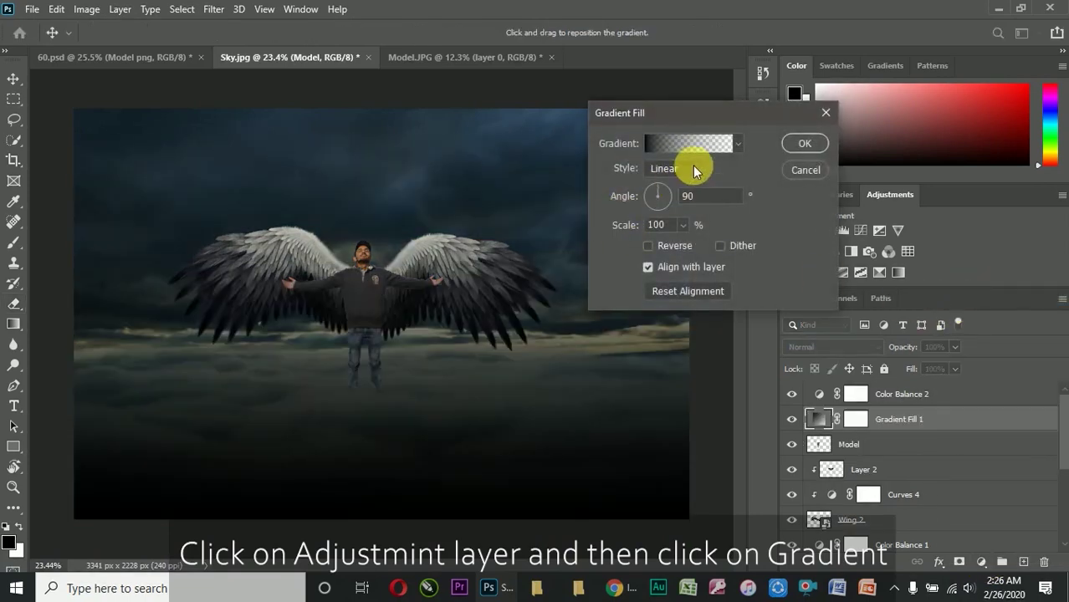
click(648, 246)
click(683, 224)
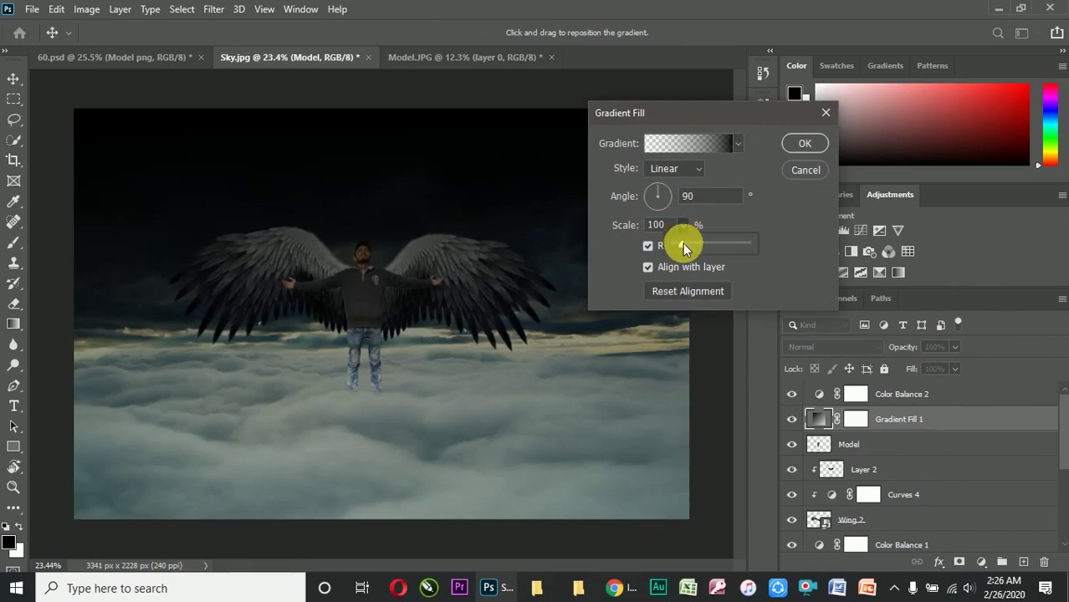
drag(683, 244, 679, 242)
click(678, 170)
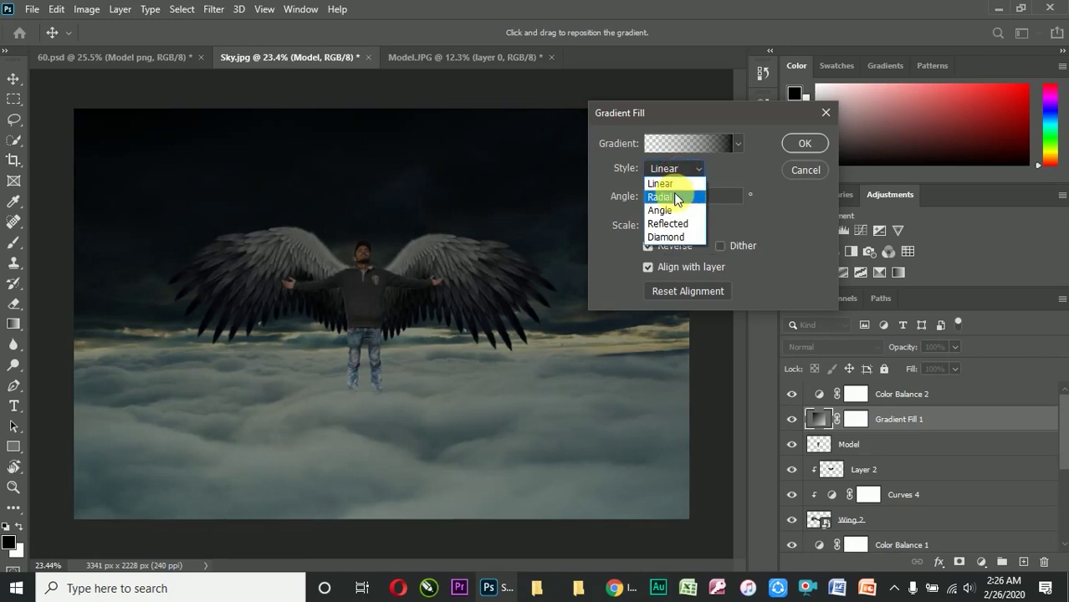
click(673, 196)
click(682, 228)
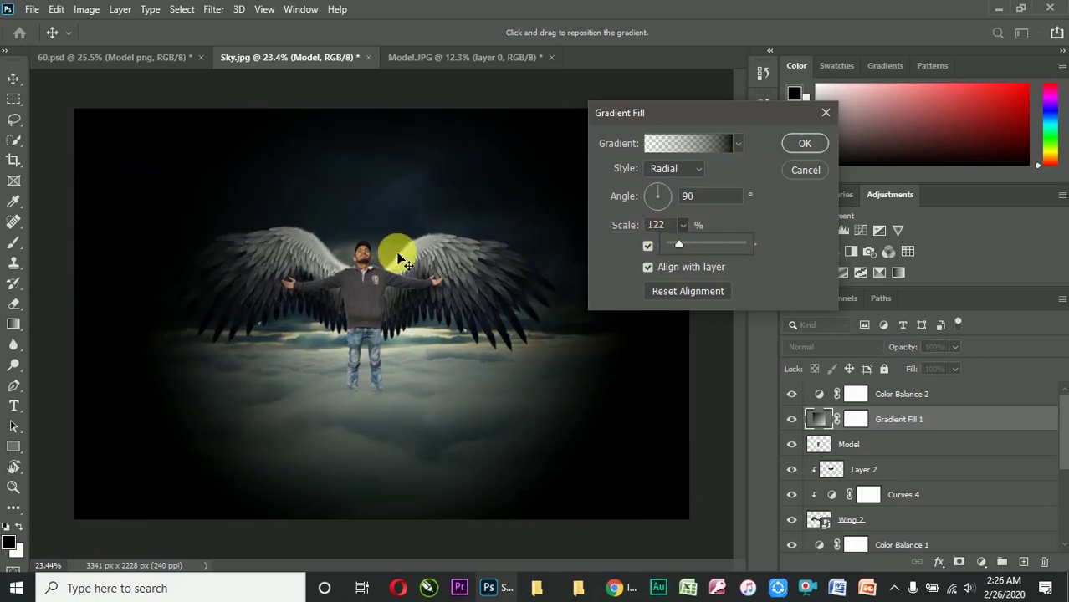
drag(400, 257, 393, 232)
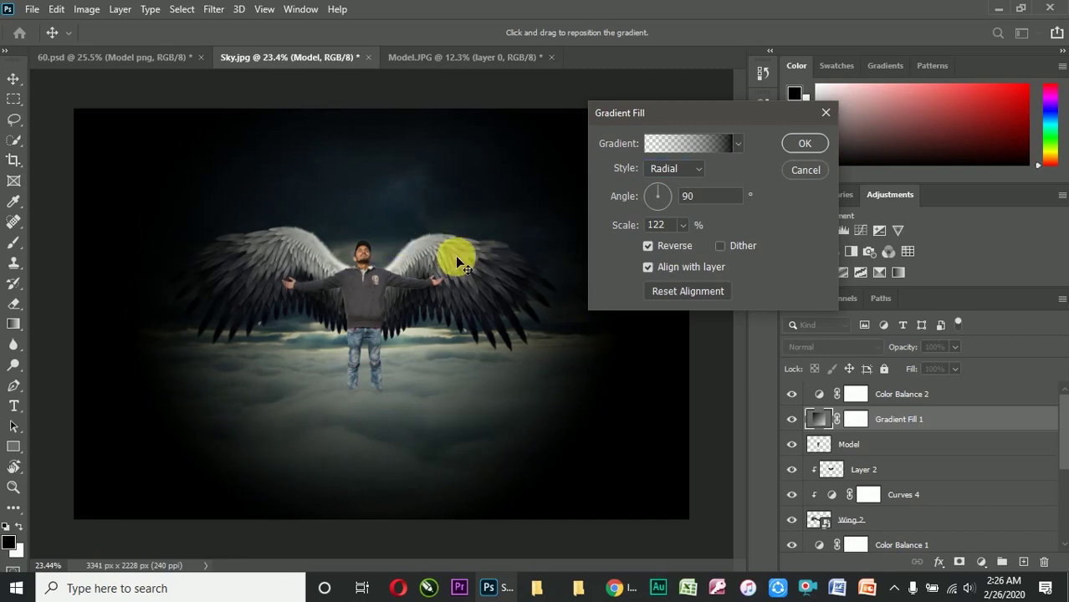
Move Gradient Fill 1 above Color Balance 2 and set its opacity to 38%
click(816, 144)
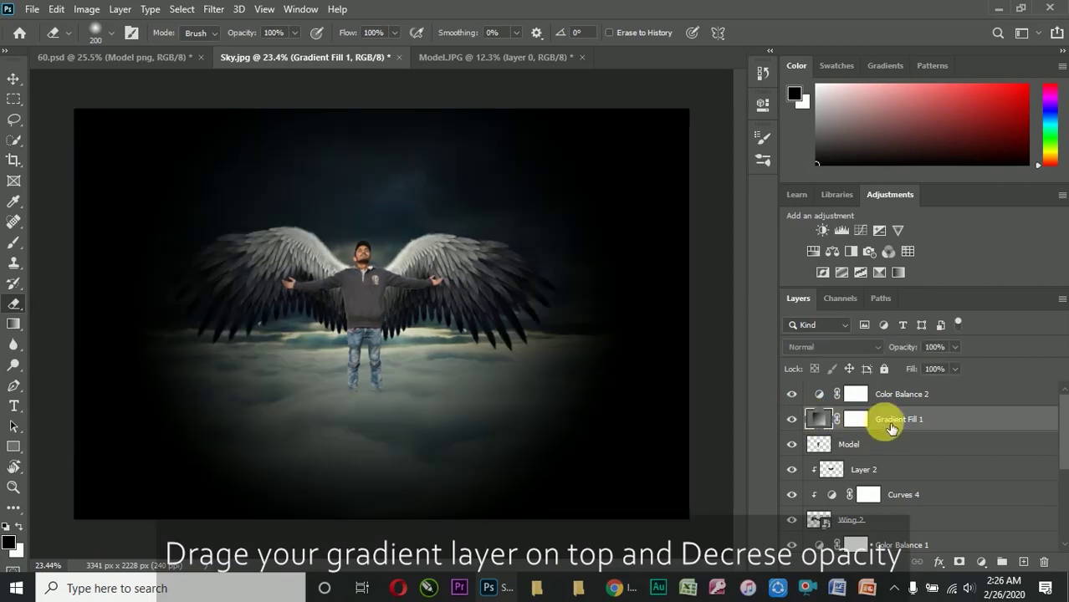
drag(883, 418, 882, 394)
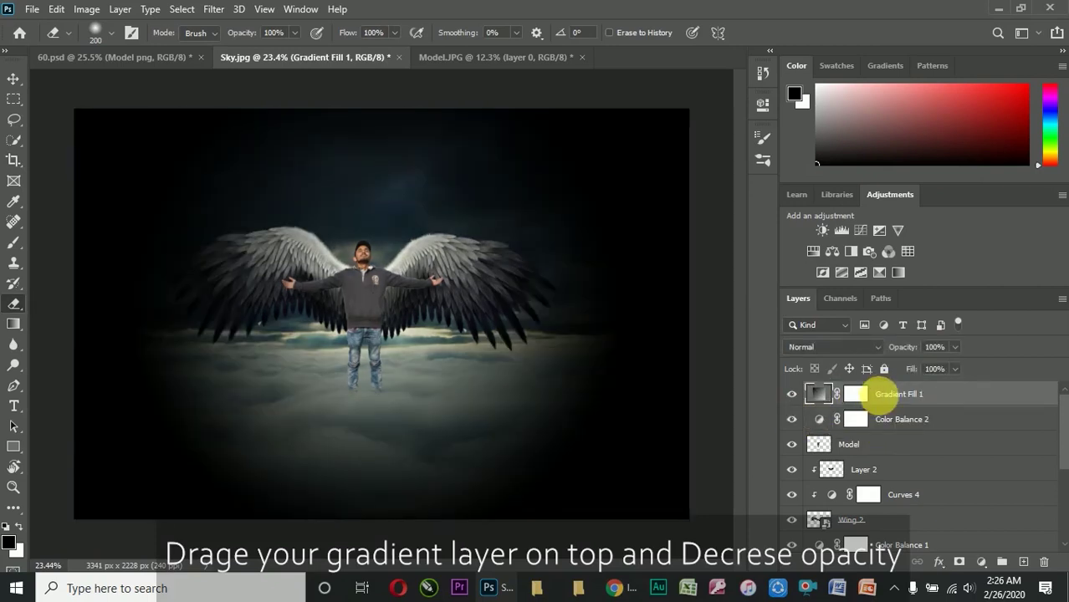
drag(916, 362, 909, 359)
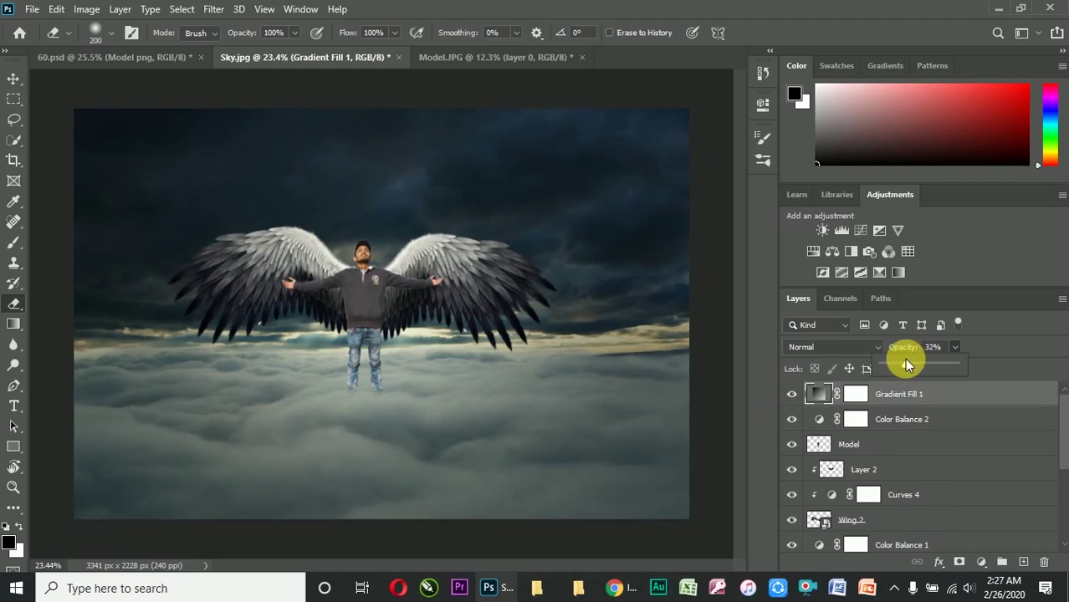
drag(908, 362, 910, 363)
scroll(459, 322, up, 1)
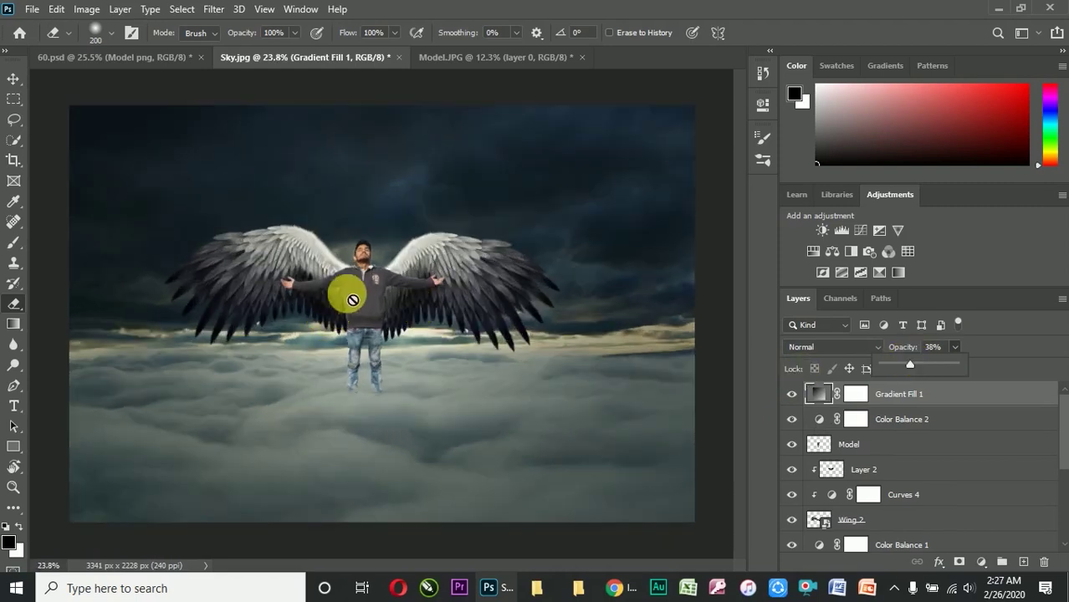
scroll(362, 285, down, 2)
click(14, 78)
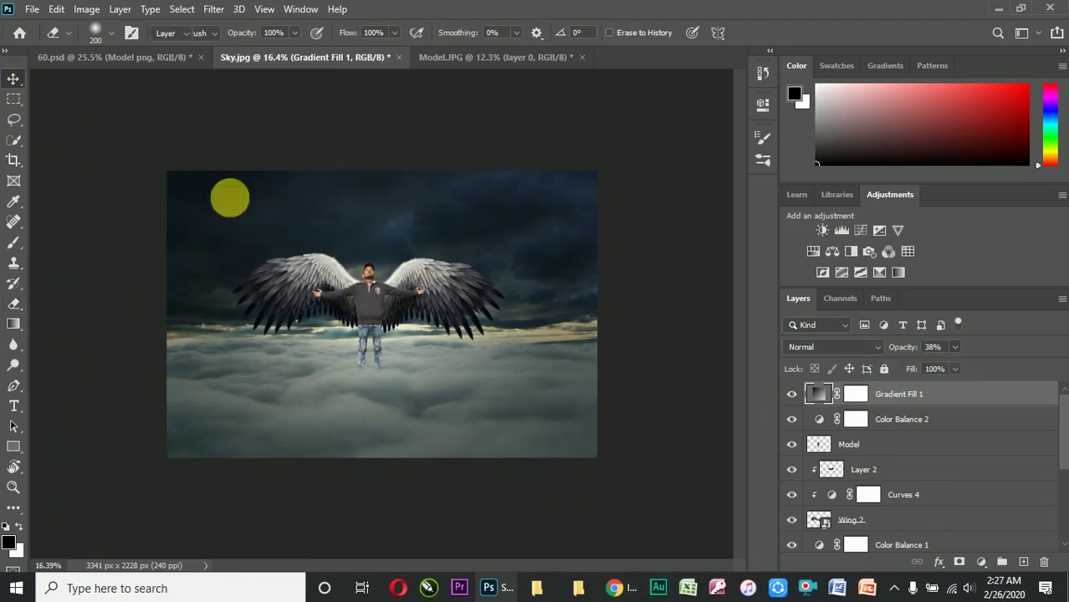
scroll(882, 442, down, 3)
Fill the new empty Layer 3 with solid black
click(882, 438)
click(792, 463)
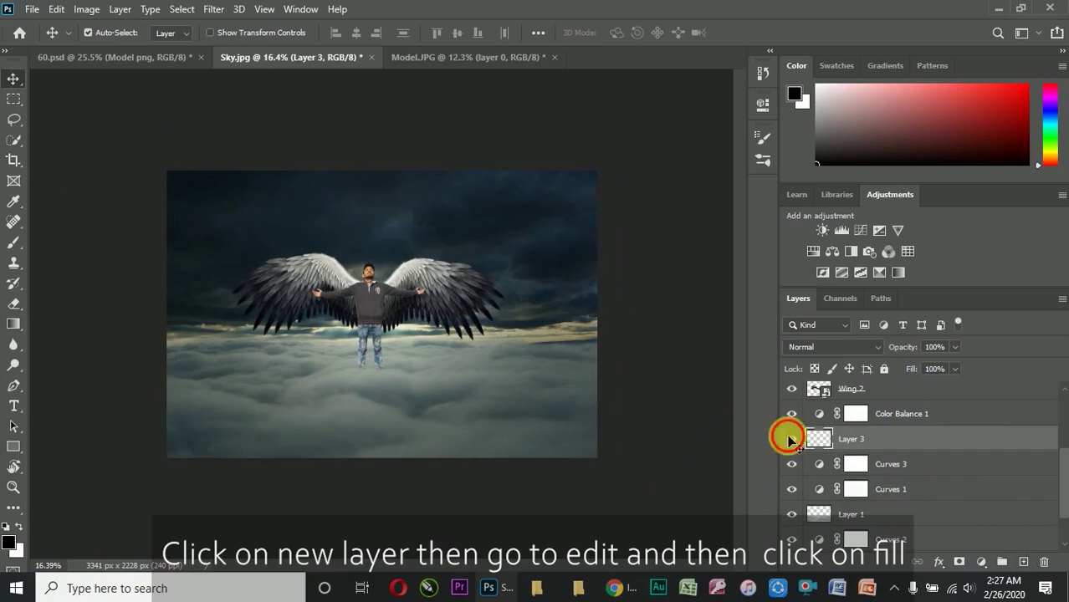
click(56, 8)
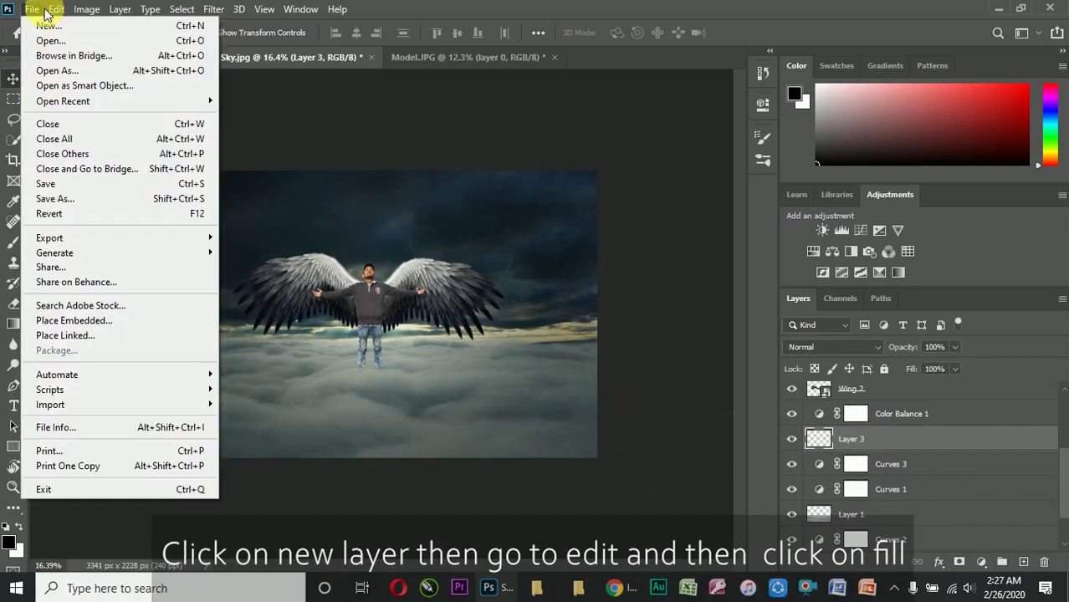
click(125, 251)
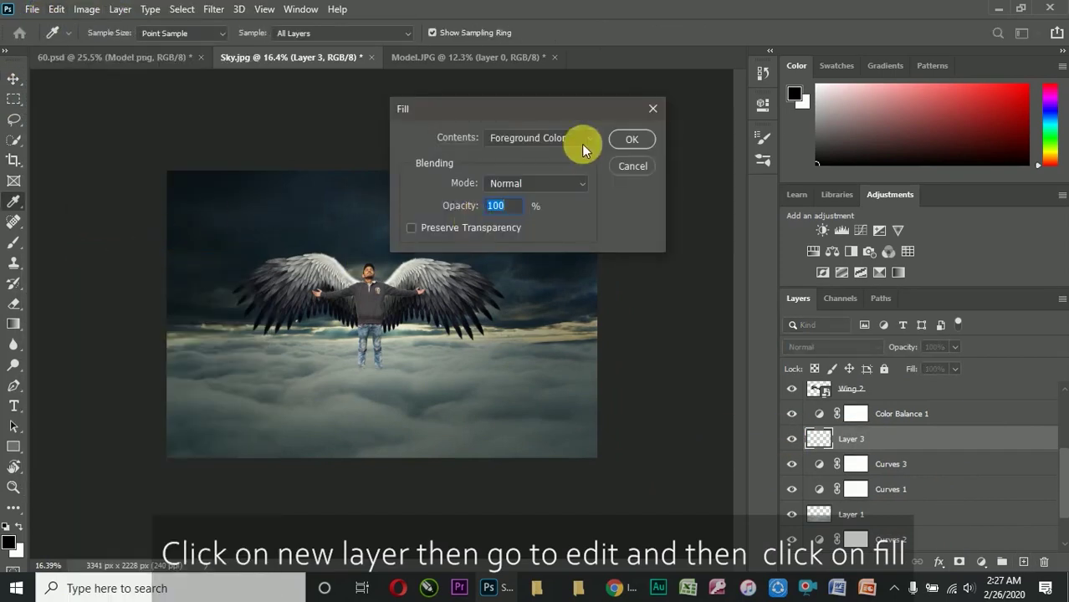
click(564, 142)
click(508, 252)
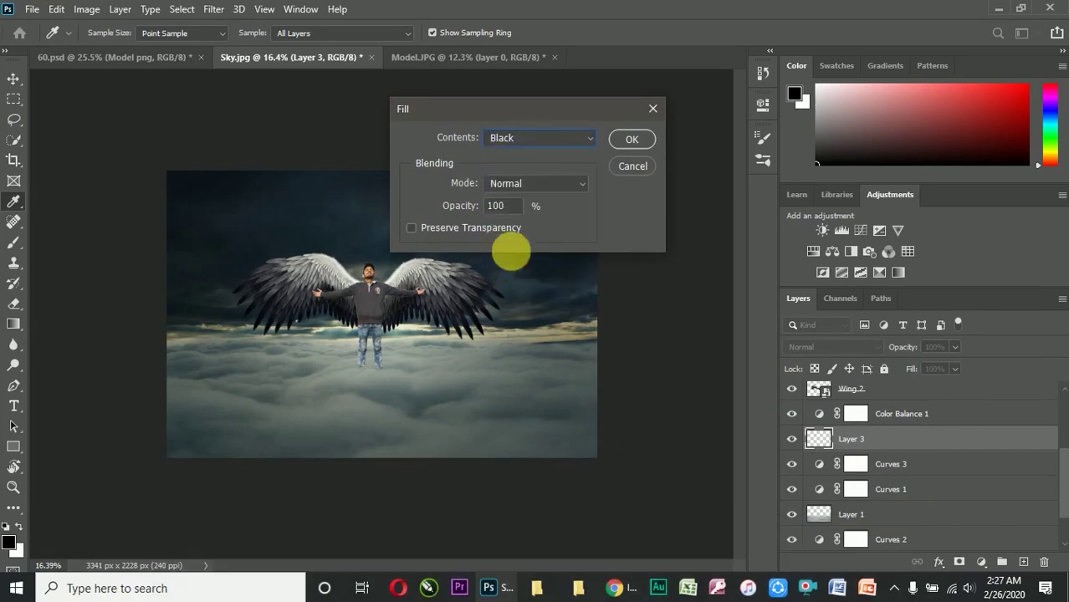
click(636, 142)
key(v)
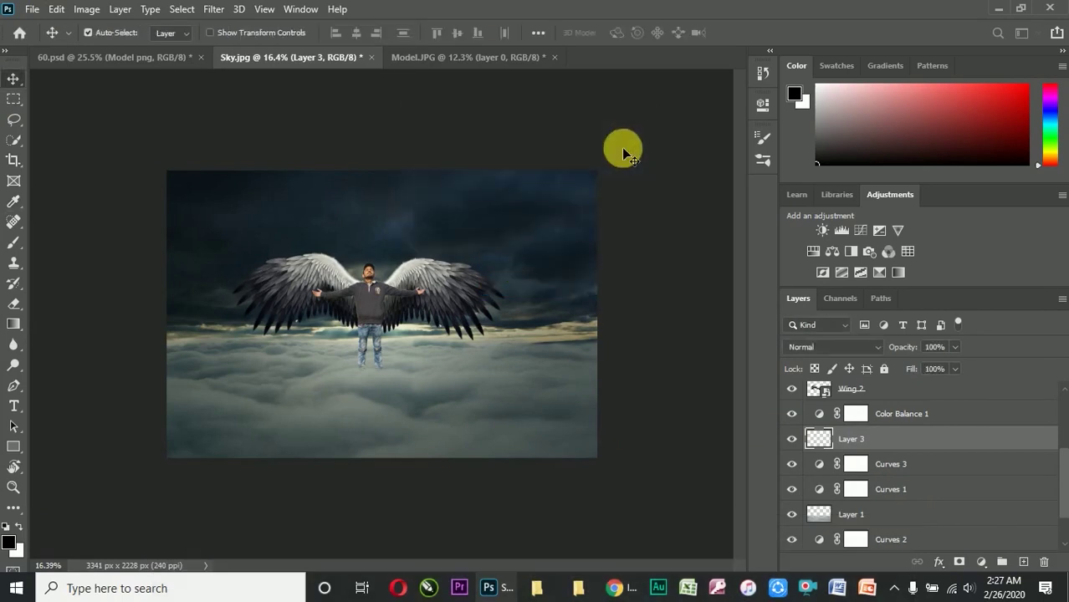
Render a Movie Prime lens flare at 119% brightness behind the man's head
scroll(424, 272, up, 1)
scroll(426, 272, down, 1)
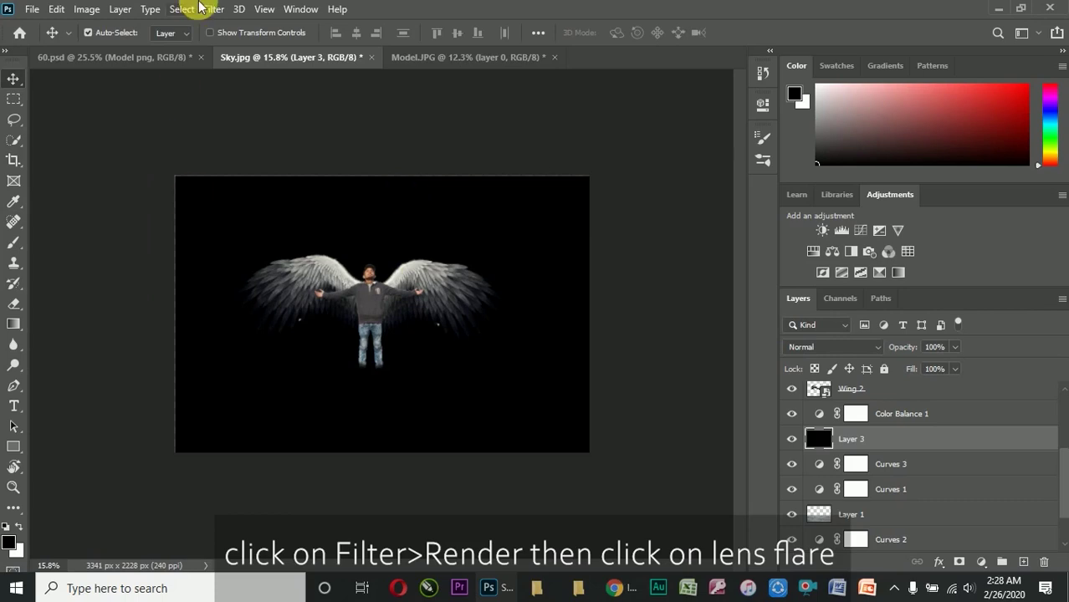
click(213, 10)
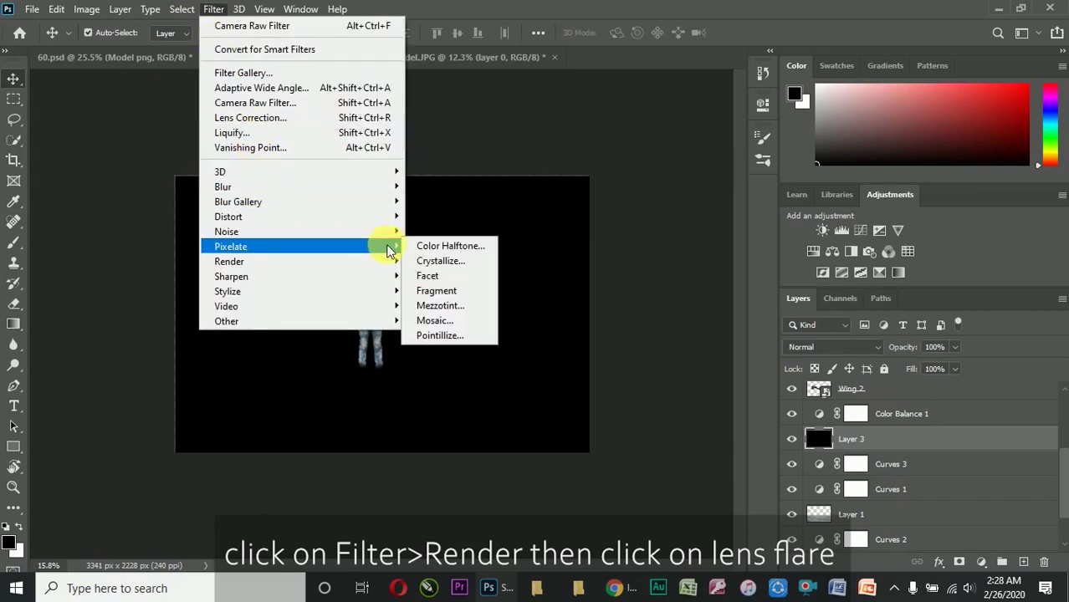
click(450, 359)
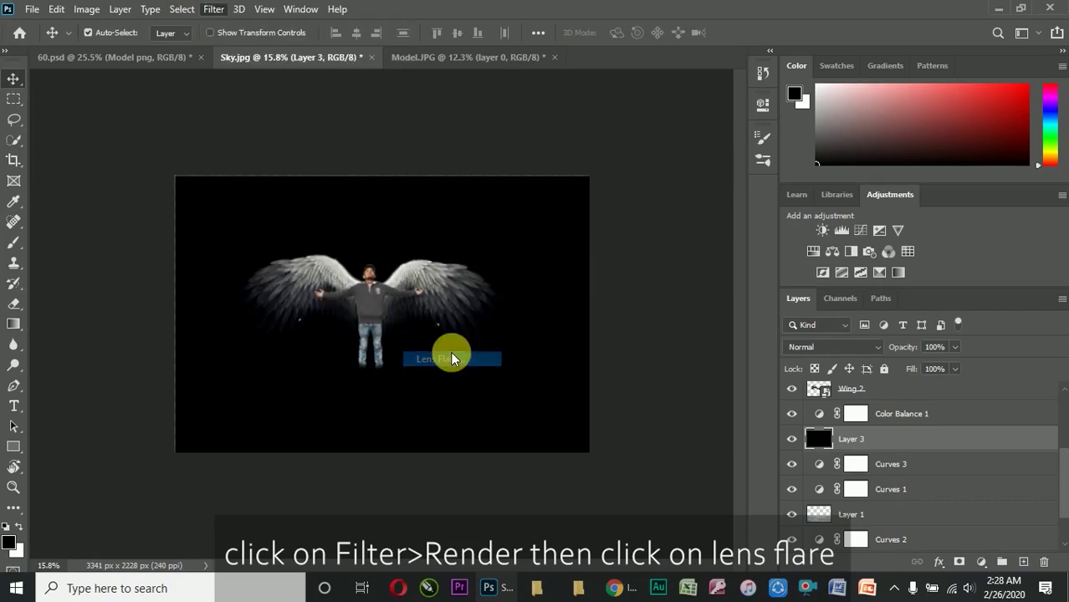
click(813, 176)
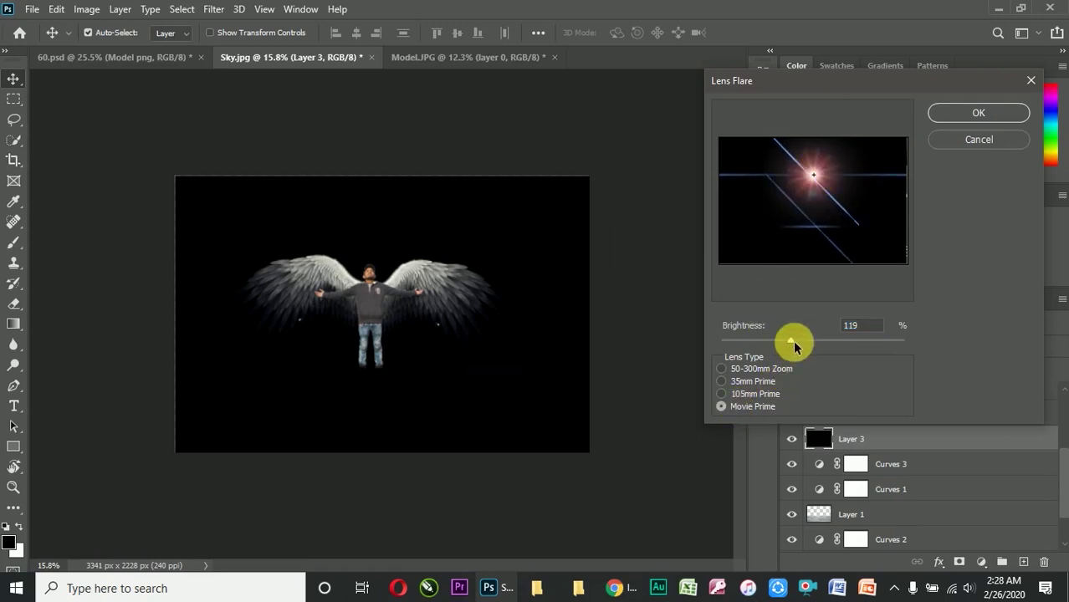
double_click(842, 334)
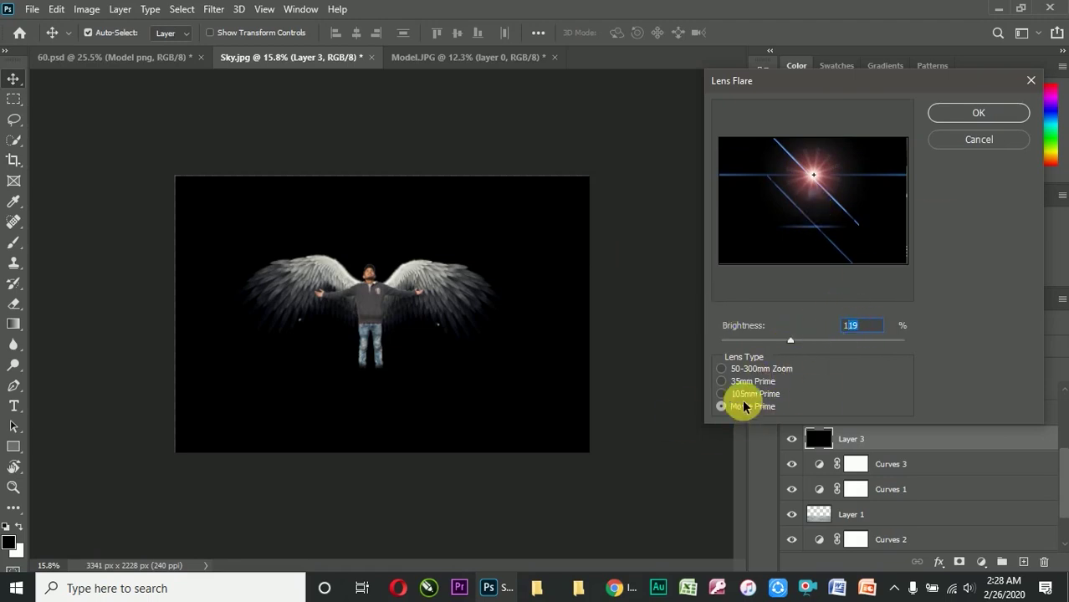
click(976, 113)
click(791, 438)
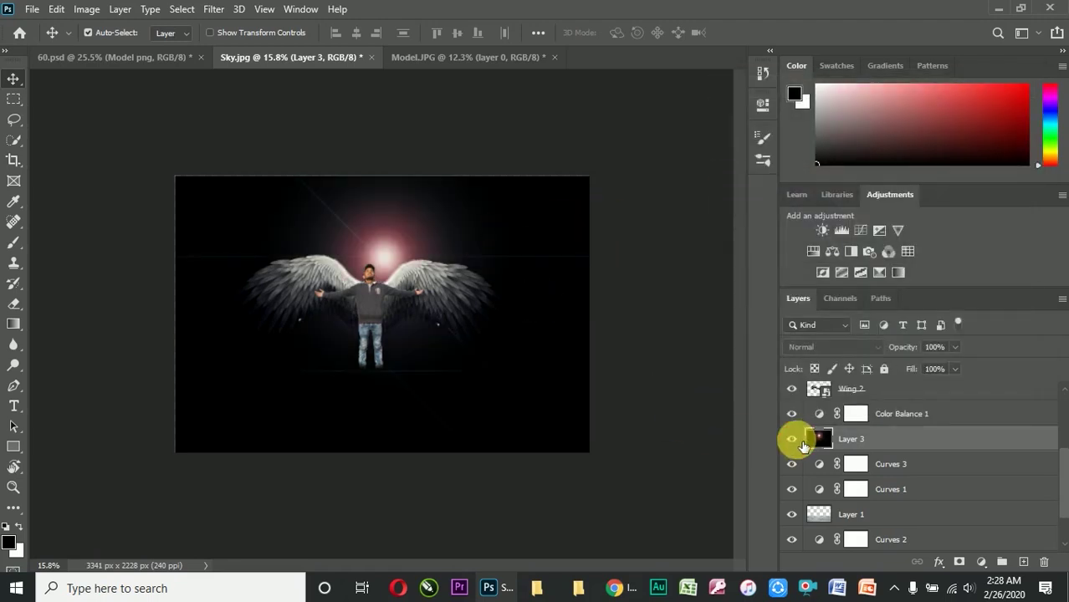
Scale the flare layer to about 111% and reposition it
click(878, 437)
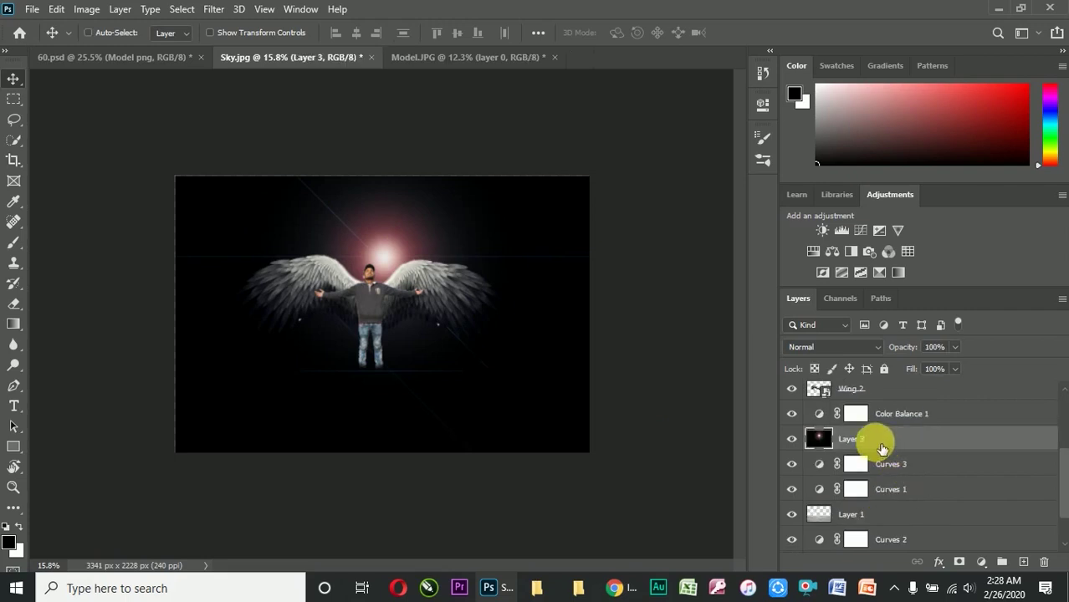
key(ctrl+t)
drag(465, 289, 438, 313)
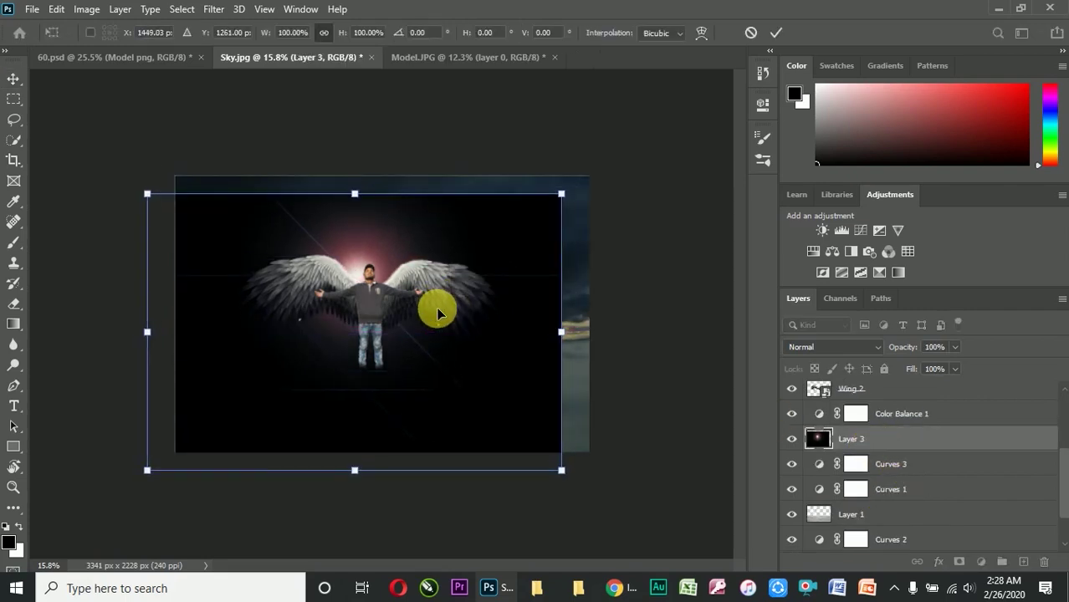
drag(561, 471, 580, 489)
drag(458, 377, 422, 370)
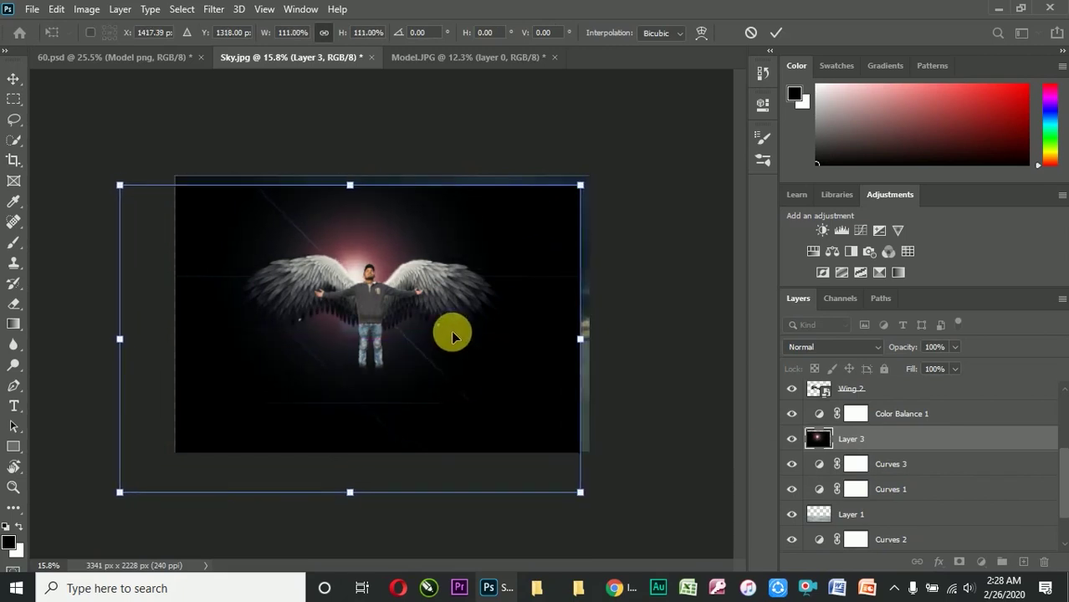
key(Return)
Set the flare layer to Screen blend mode and resize it to cover the canvas
click(803, 346)
click(796, 311)
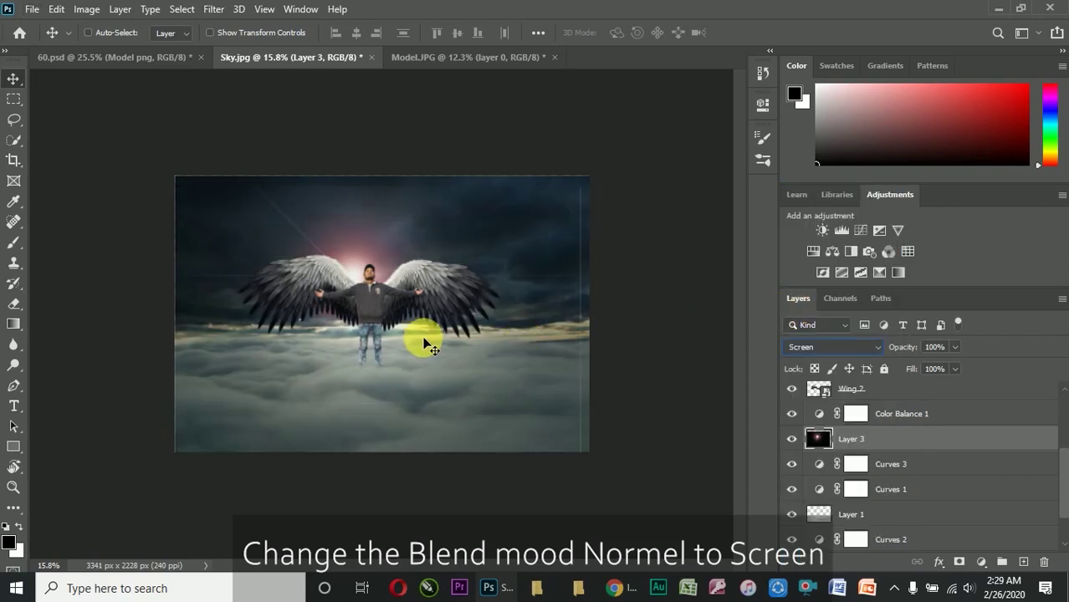
key(ctrl+t)
drag(584, 494, 595, 502)
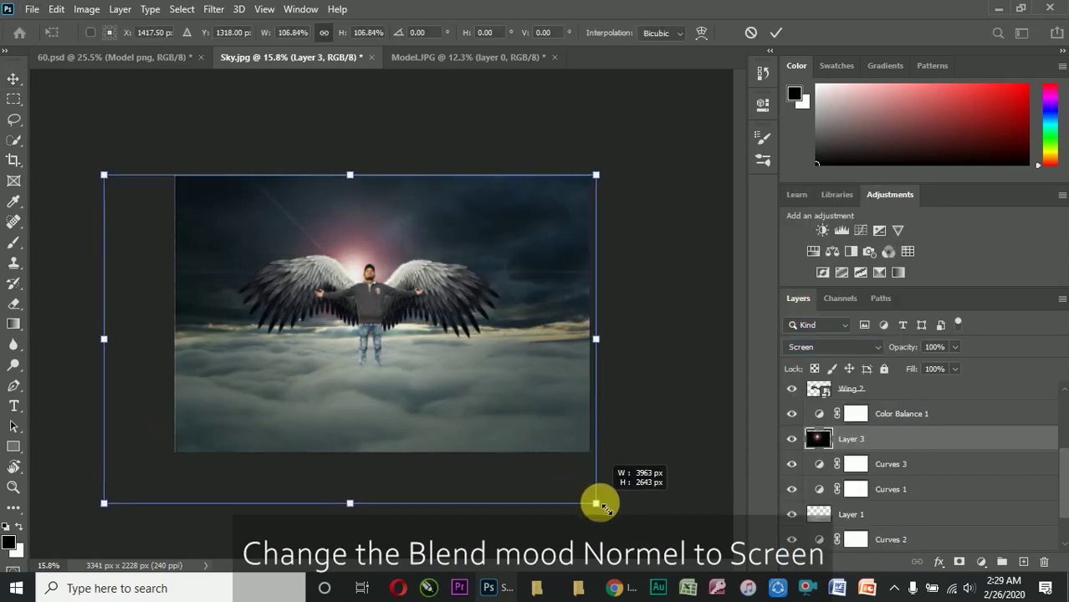
drag(420, 336, 413, 344)
scroll(362, 271, up, 5)
drag(363, 273, 375, 270)
scroll(374, 270, down, 3)
click(776, 33)
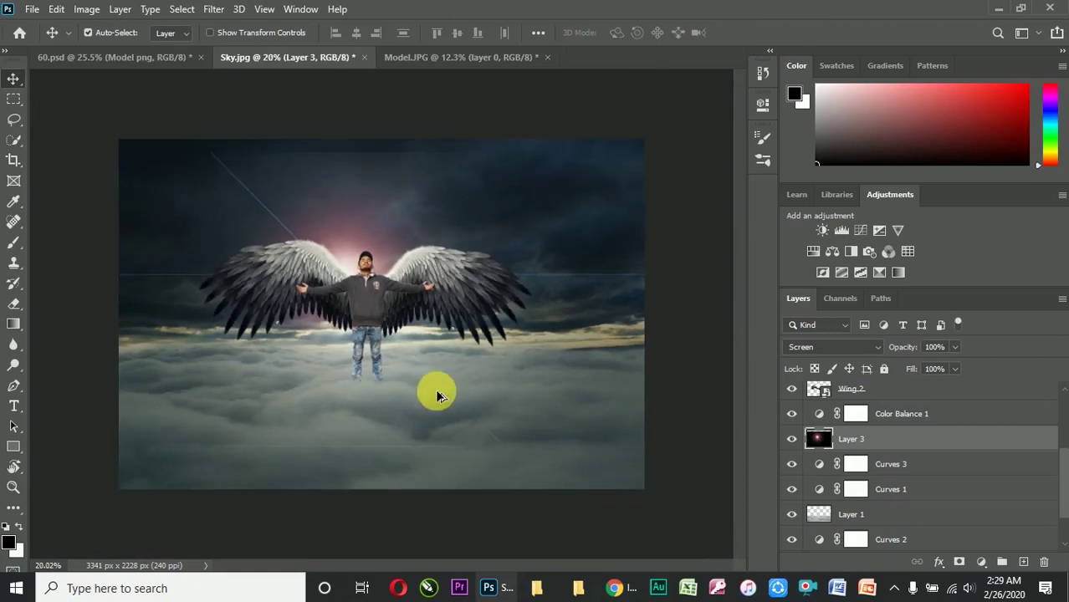
Raise the flare layer's Levels black input to 22
key(ctrl+l)
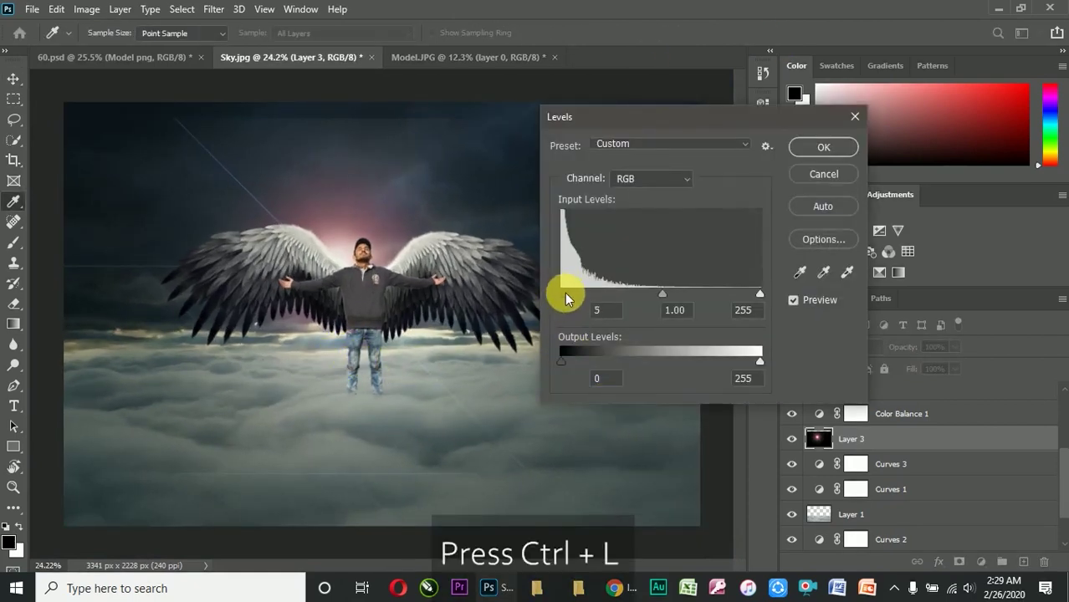
drag(577, 291, 581, 290)
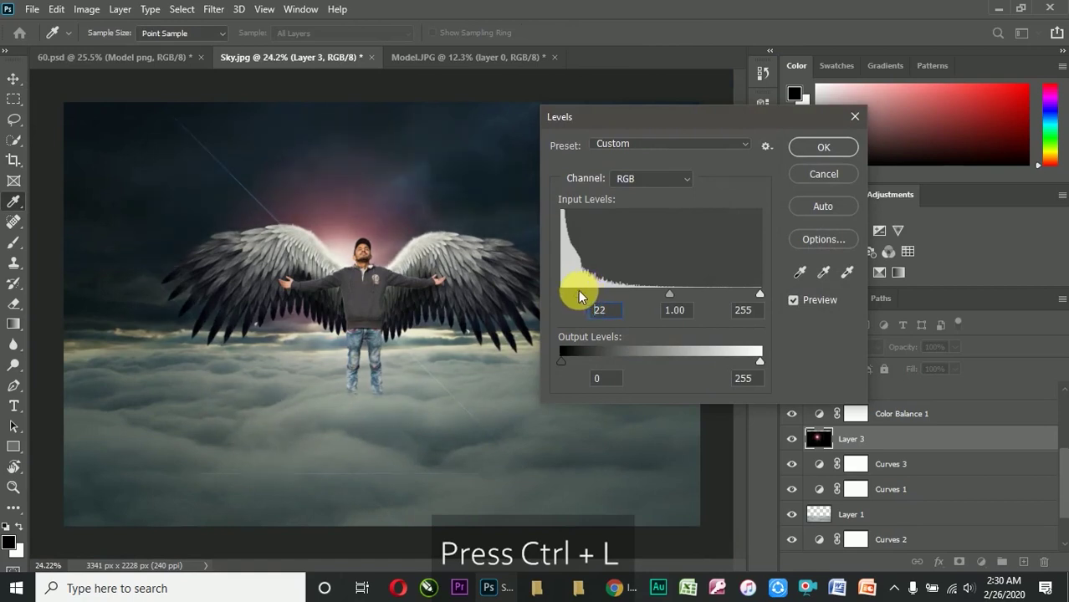
key(Return)
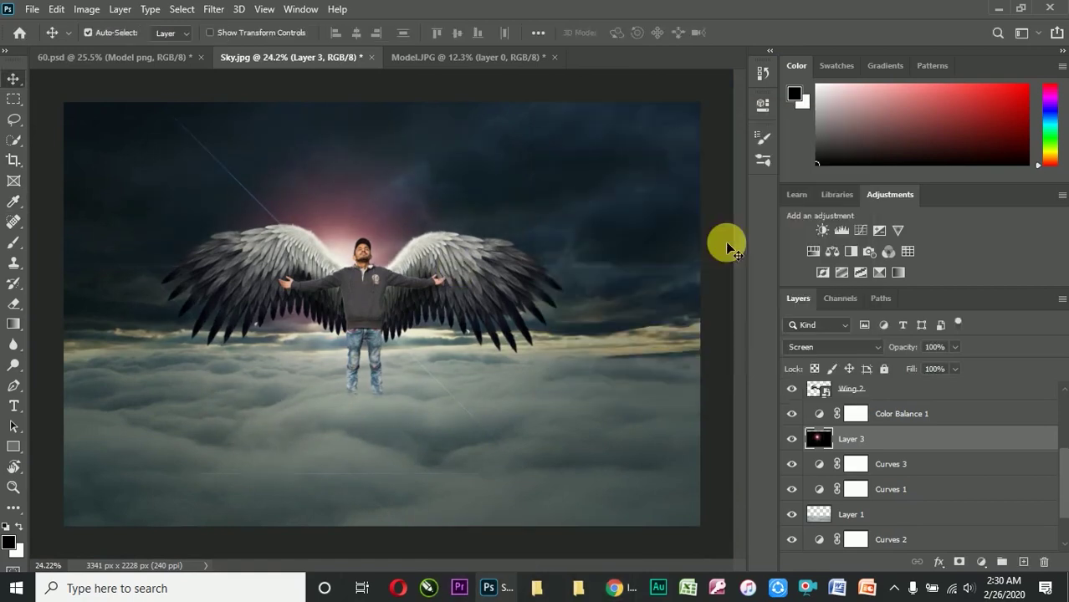
click(790, 439)
Duplicate the flare layer, scale the copy to about 57% and flip it vertically
click(790, 439)
key(ctrl+j)
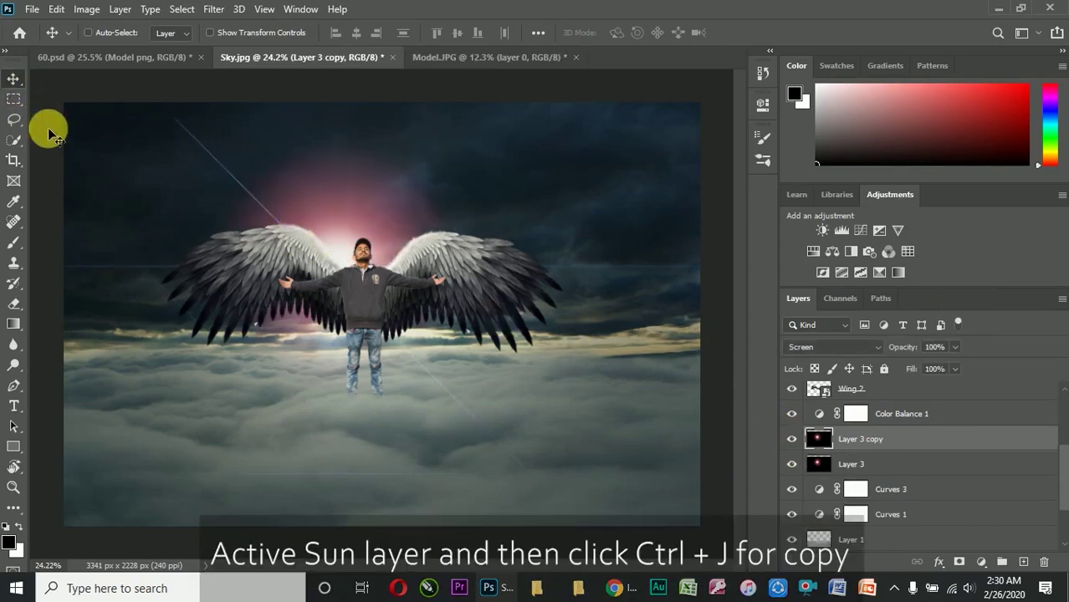
key(ctrl+t)
drag(708, 119, 544, 228)
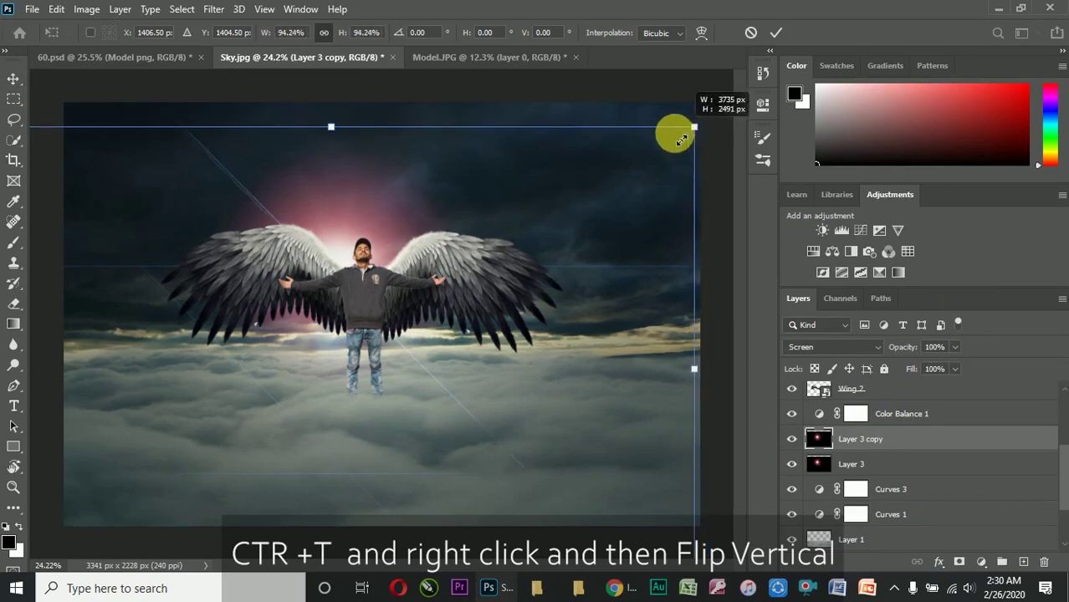
right_click(431, 310)
click(452, 291)
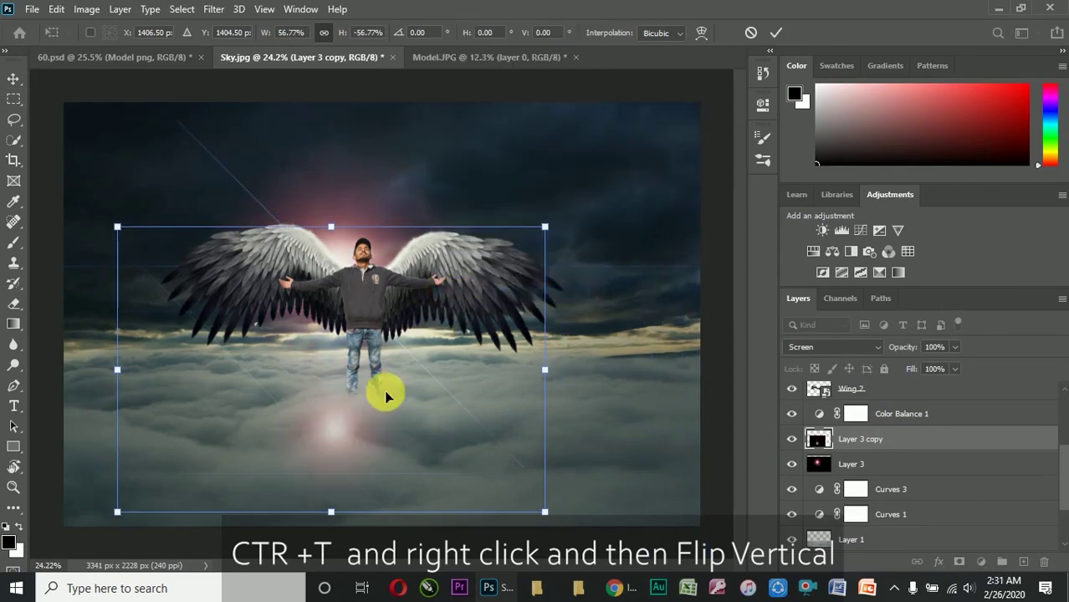
click(776, 33)
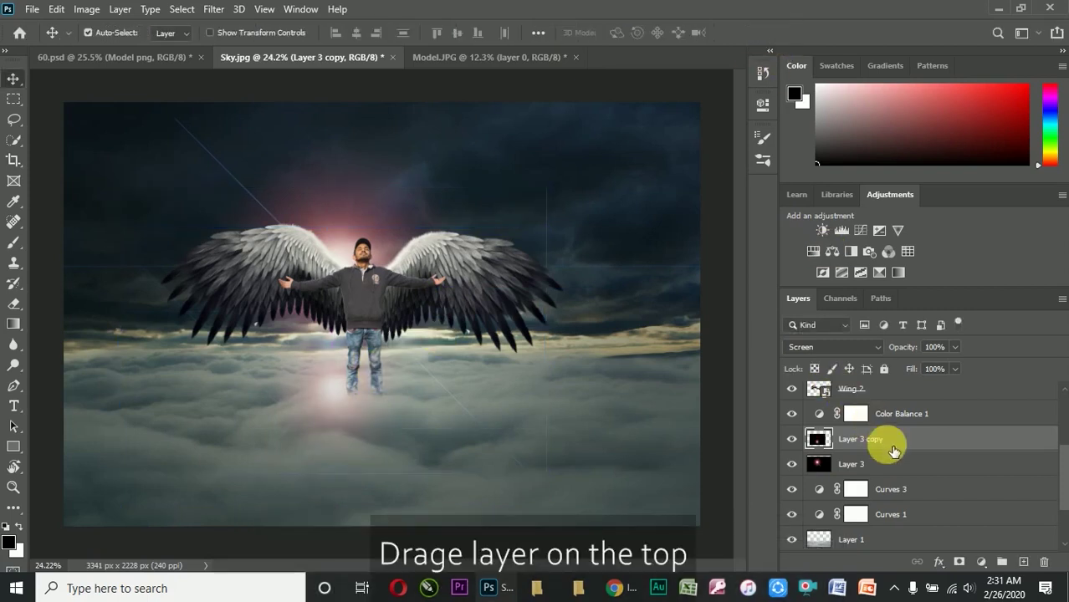
Move Layer 3 copy up the stack to sit just beneath the Model layer
drag(893, 452, 907, 416)
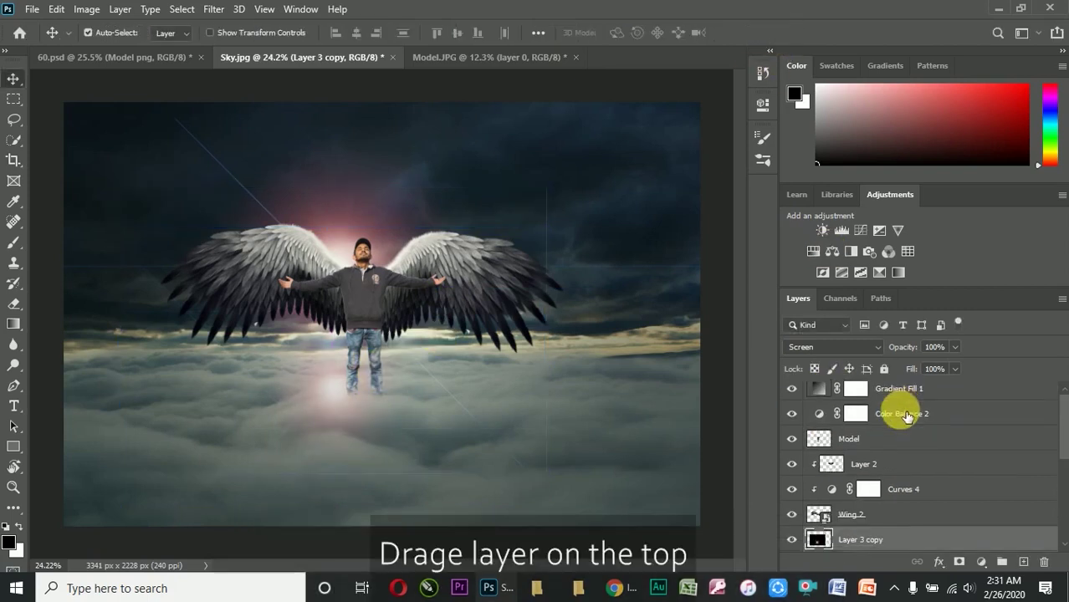
drag(900, 551, 886, 457)
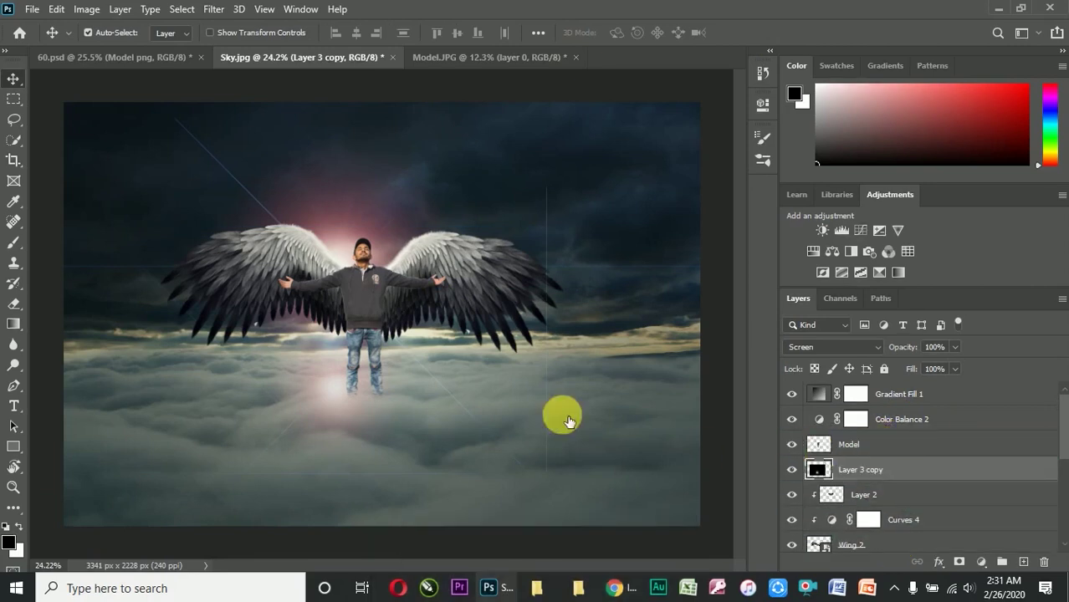
click(345, 398)
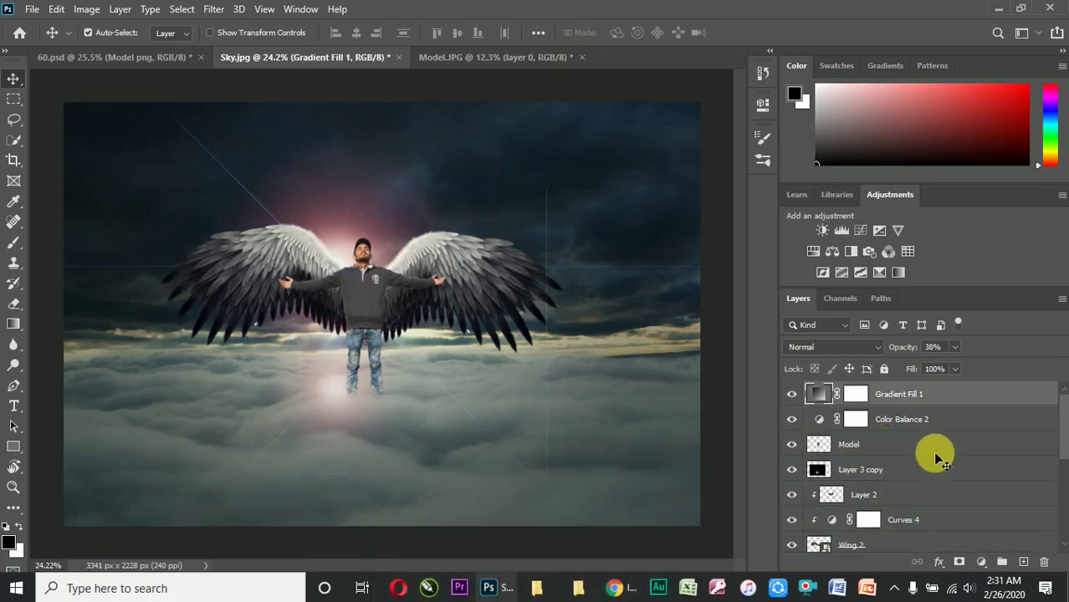
scroll(920, 464, down, 3)
click(897, 468)
scroll(899, 468, up, 2)
scroll(887, 448, up, 1)
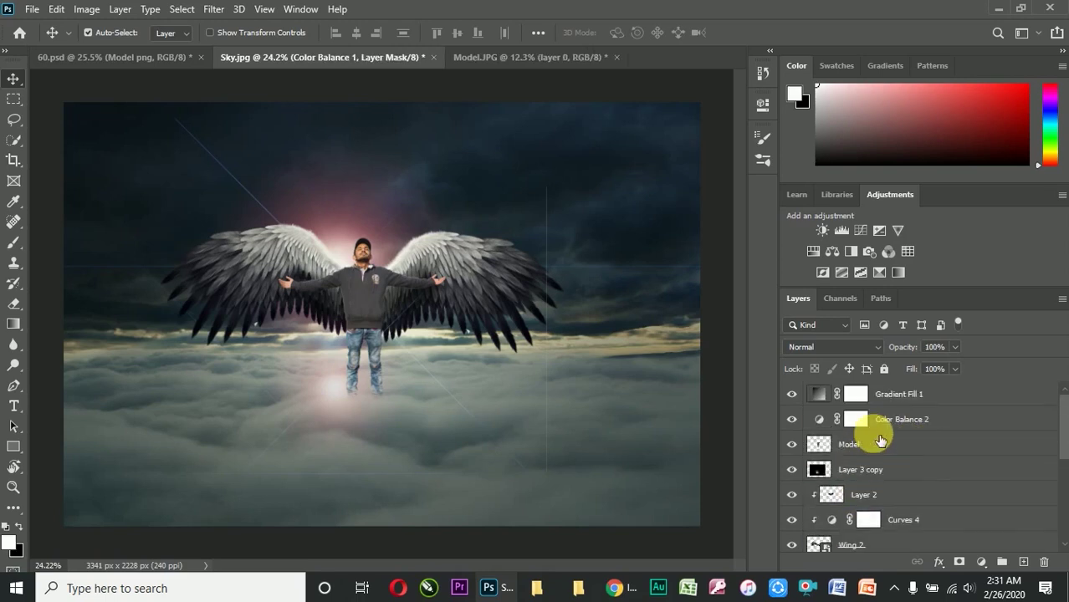
click(810, 473)
Move the Layer 3 copy glow higher on the canvas and shrink it to about 78%
click(791, 470)
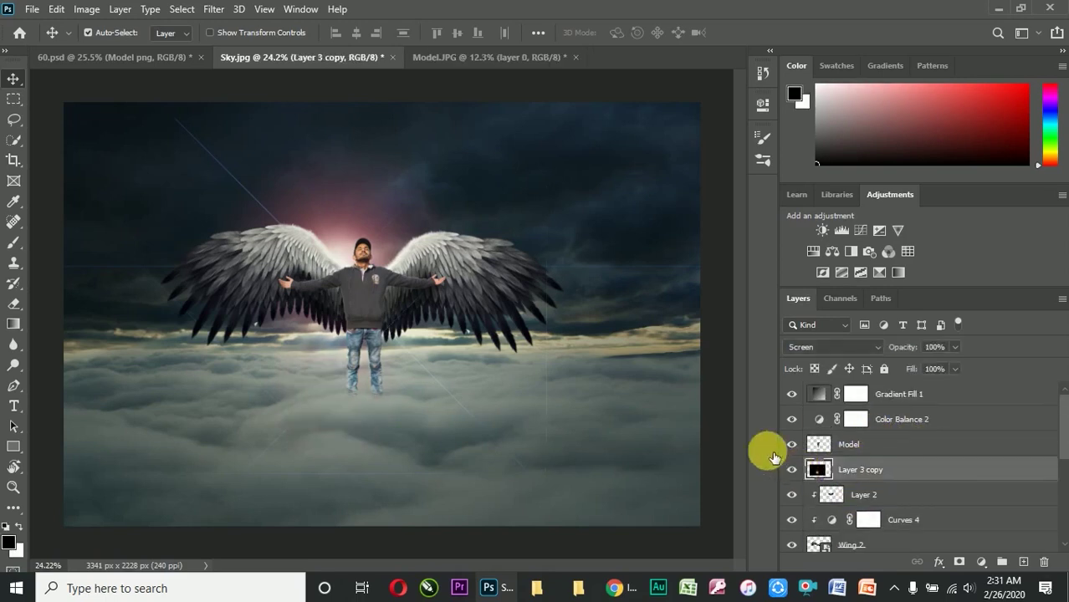
key(ctrl+t)
drag(369, 390, 375, 267)
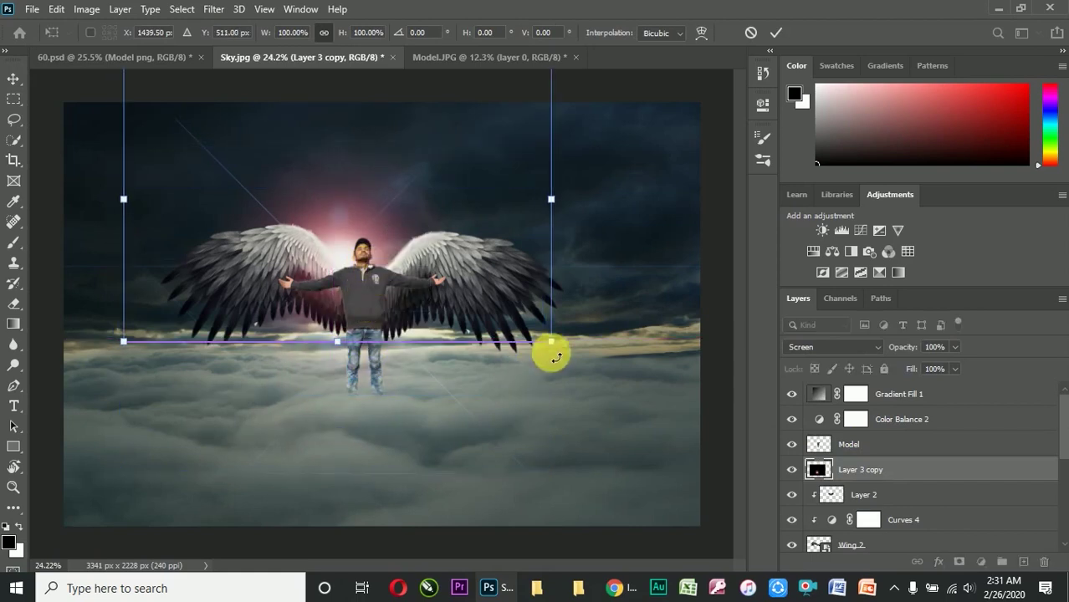
drag(558, 345, 505, 311)
scroll(372, 234, up, 3)
scroll(296, 274, up, 2)
scroll(296, 275, up, 1)
mouse_move(293, 246)
mouse_down()
mouse_move(305, 314)
mouse_move(290, 288)
mouse_up()
click(779, 31)
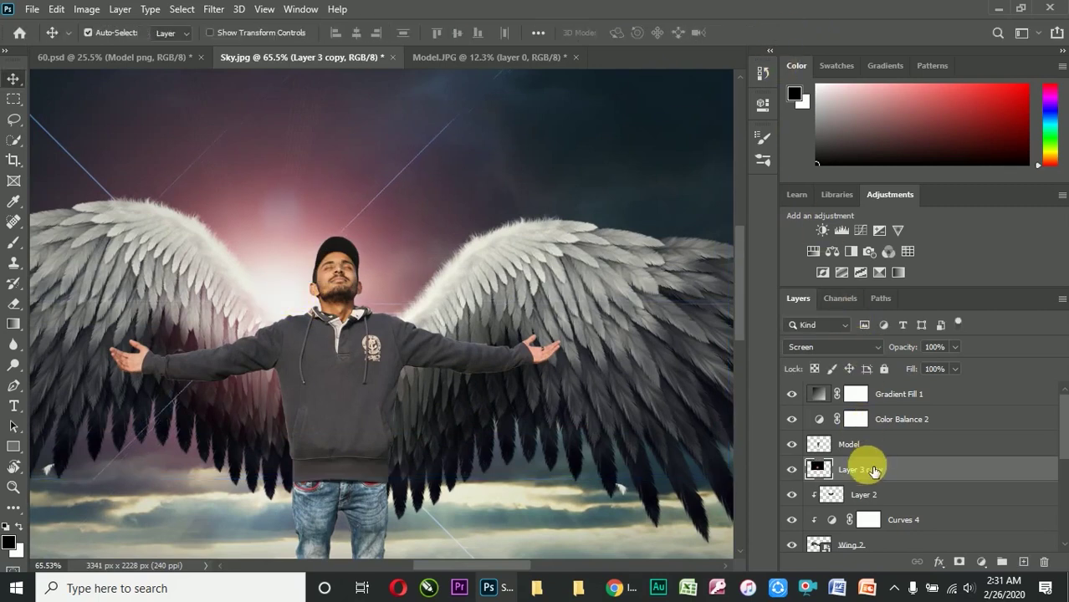
Place Layer 3 copy above Model and lower its opacity to 59%
drag(860, 469, 867, 444)
scroll(366, 305, down, 1)
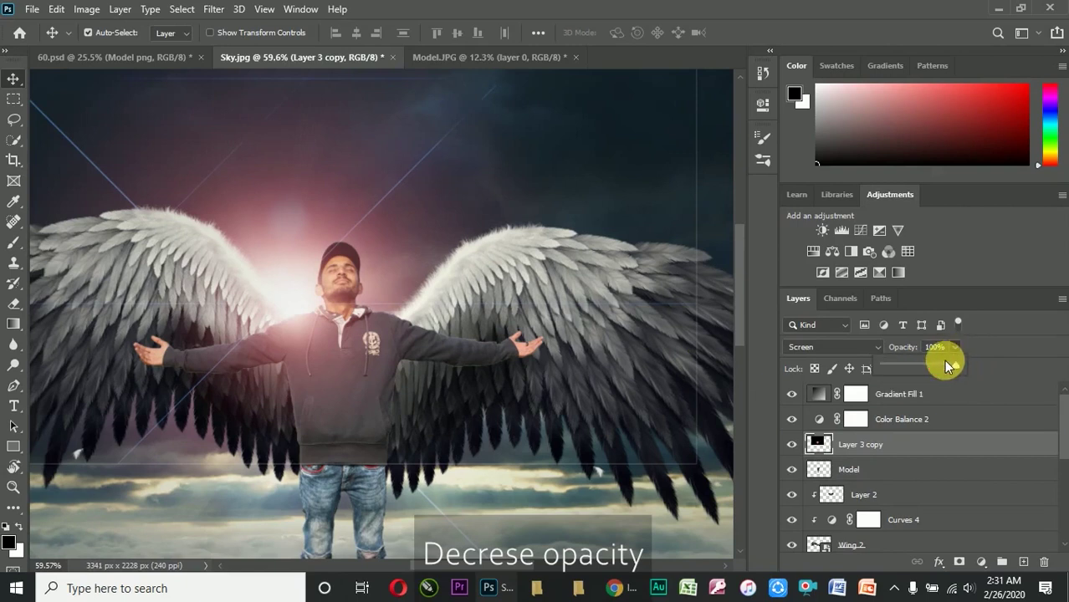
drag(938, 363, 925, 362)
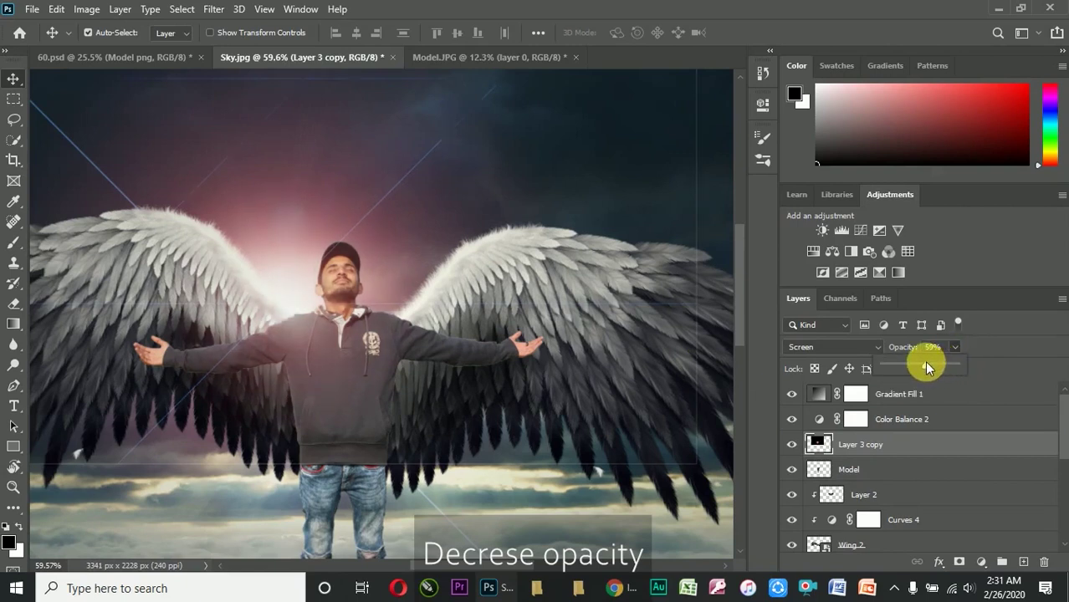
Rasterize Gradient Fill 1 and erase its glow around the figure's legs
click(290, 299)
scroll(293, 303, down, 3)
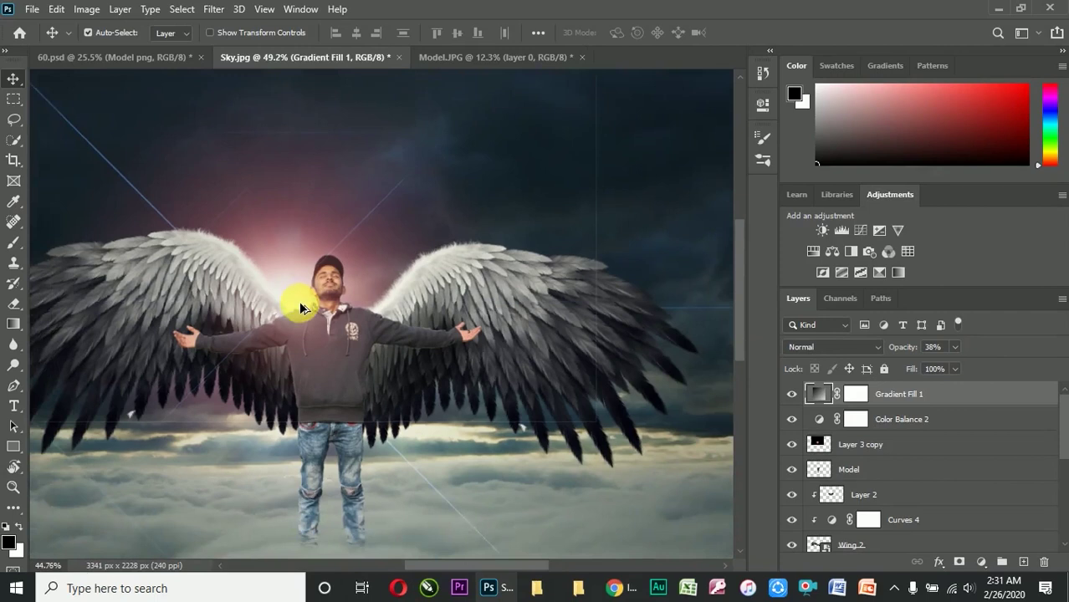
scroll(300, 308, down, 3)
click(560, 221)
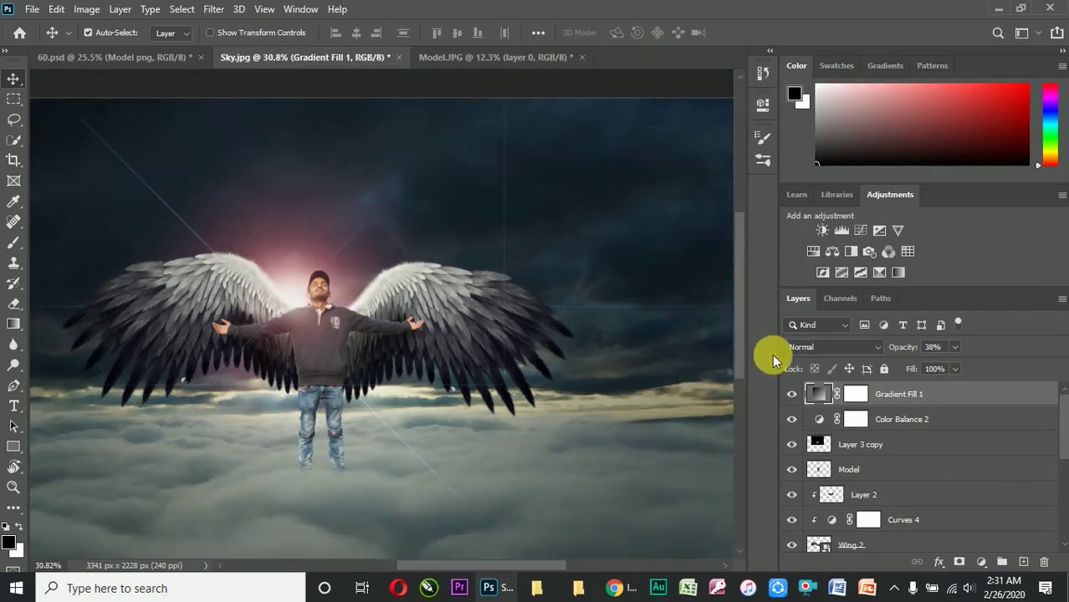
click(14, 303)
click(349, 356)
click(473, 240)
scroll(338, 366, up, 3)
mouse_move(327, 393)
mouse_down()
mouse_move(305, 411)
mouse_move(317, 443)
mouse_move(190, 451)
mouse_move(624, 441)
mouse_move(535, 450)
mouse_up()
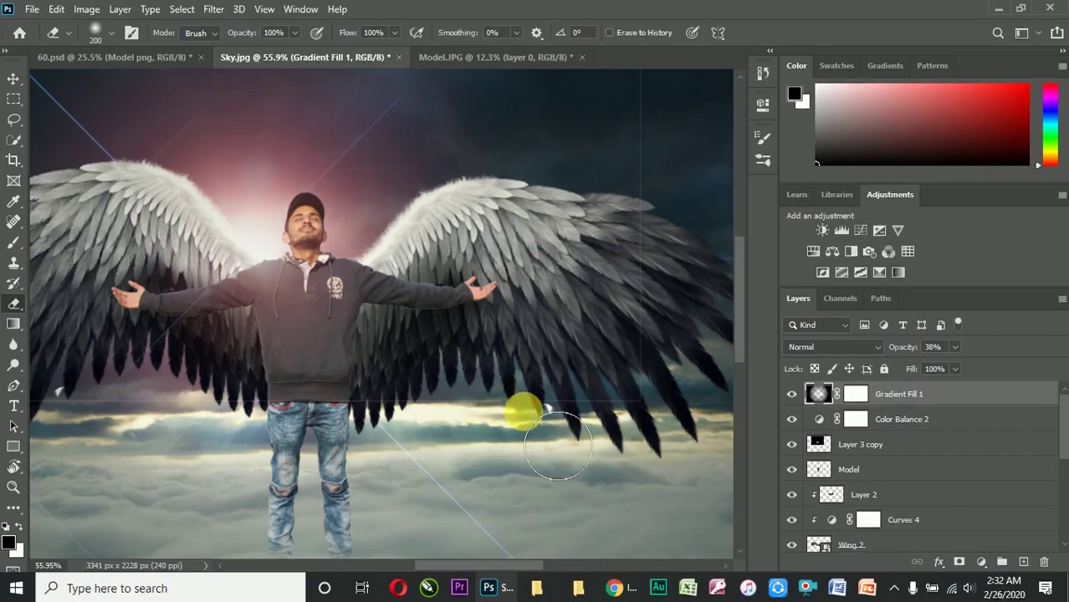
Erase the Layer 3 copy glow from the lower wing tips and lower image area
scroll(810, 426, down, 1)
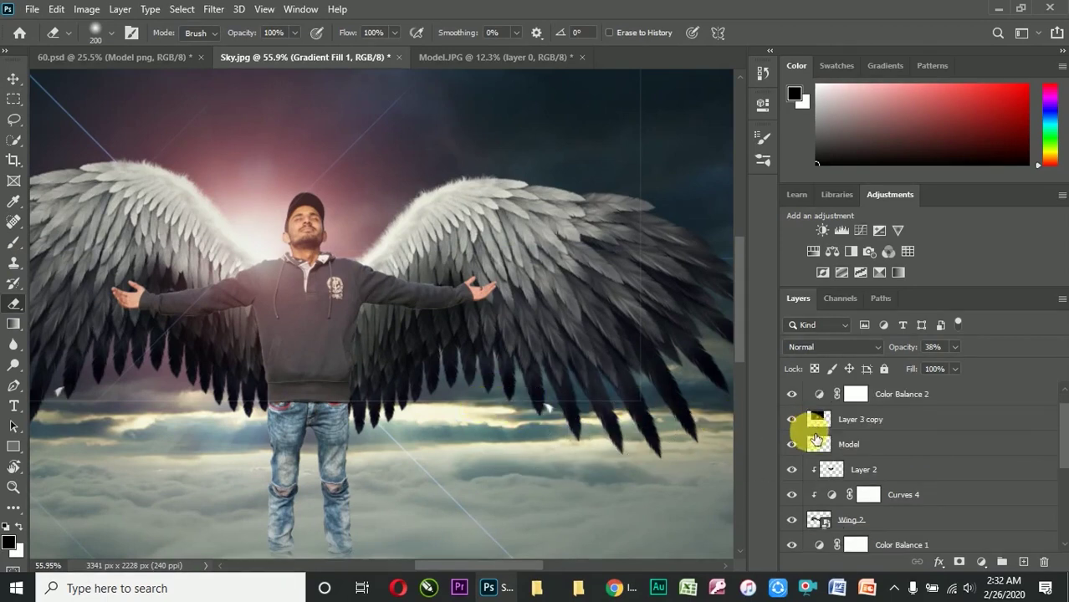
click(816, 422)
drag(555, 447, 450, 450)
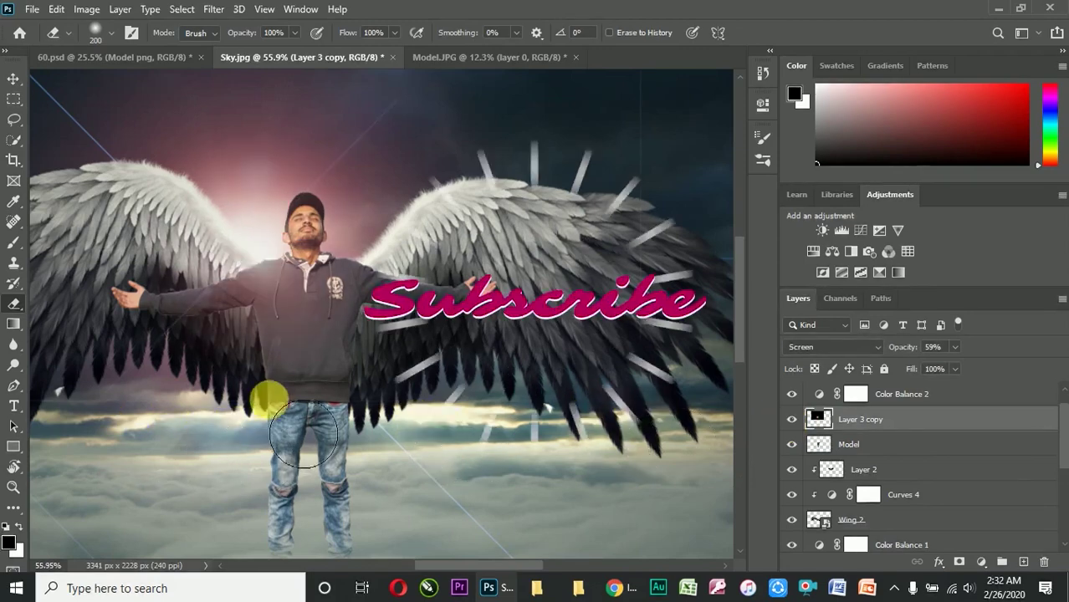
drag(259, 459, 407, 436)
Bring the whole image into view and select the Model layer
scroll(406, 437, down, 3)
scroll(424, 377, up, 2)
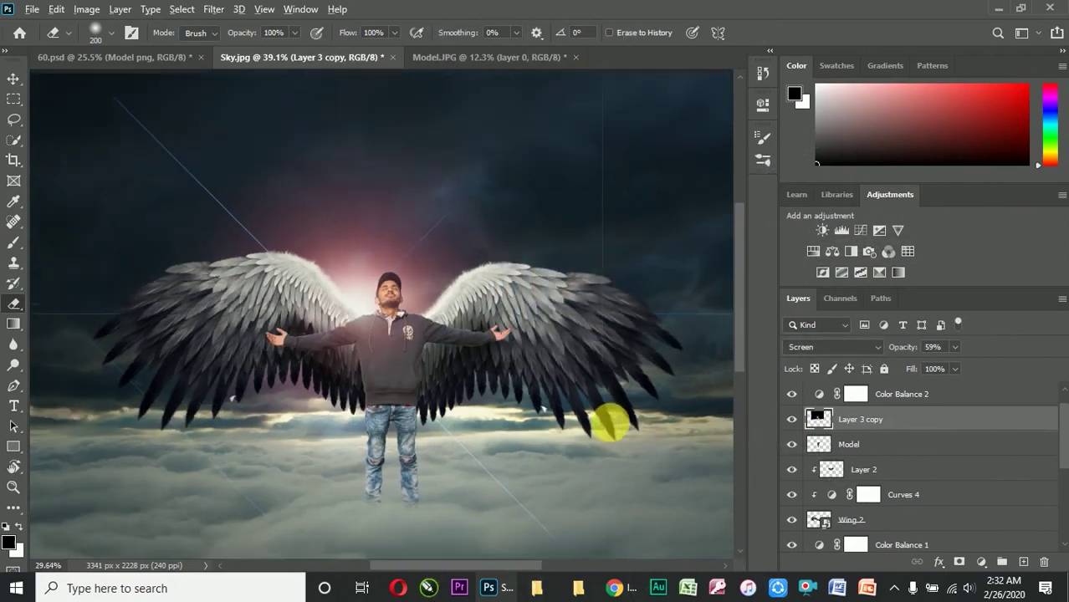
scroll(619, 422, down, 2)
drag(606, 443, 376, 284)
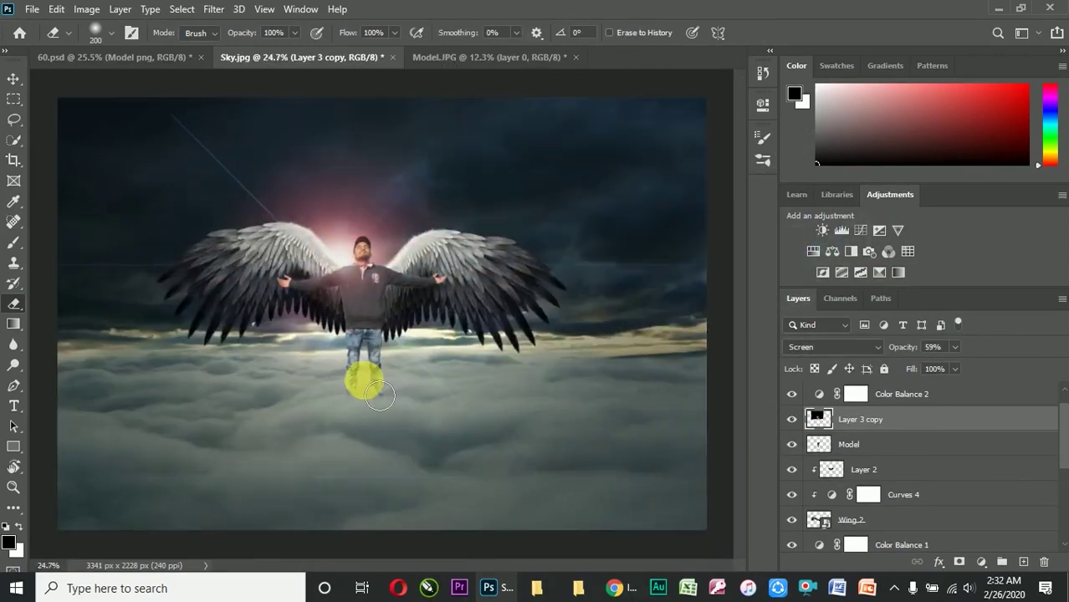
scroll(435, 209, up, 2)
scroll(359, 201, up, 2)
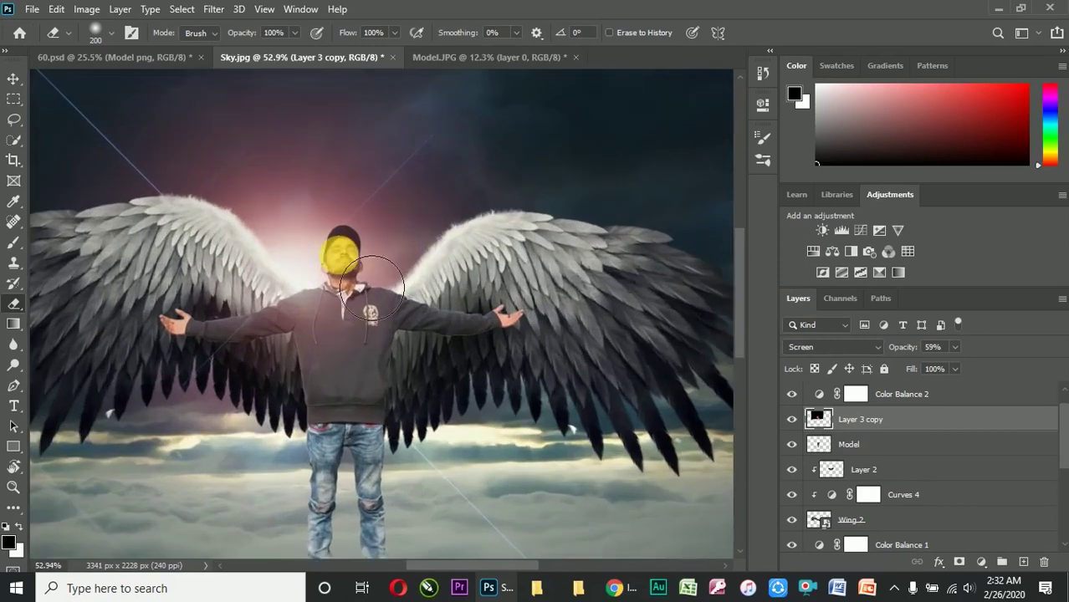
scroll(351, 452, up, 1)
scroll(425, 298, down, 2)
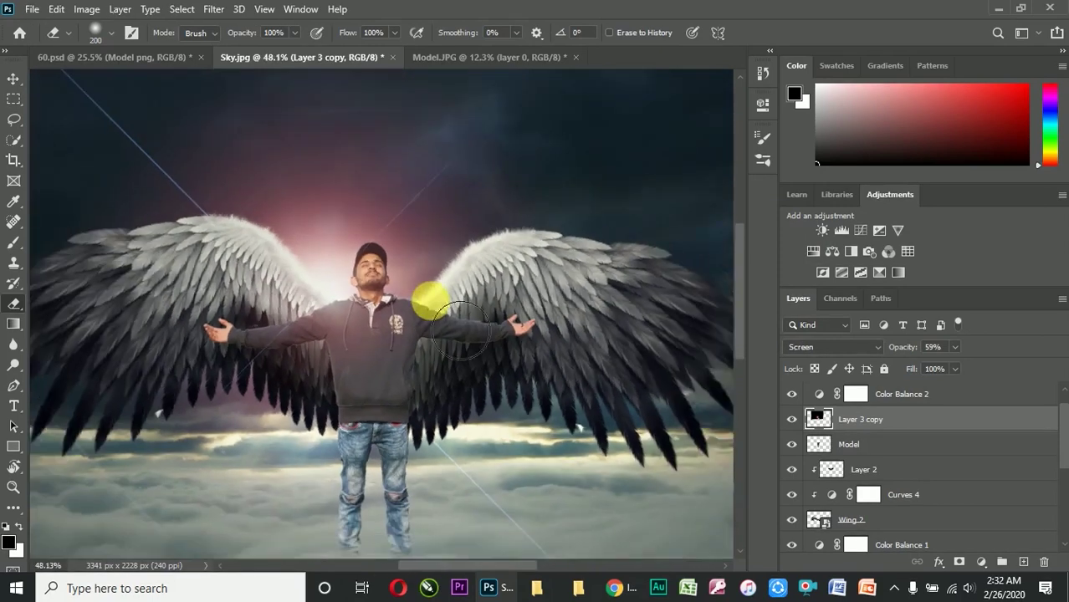
scroll(415, 184, down, 2)
scroll(322, 253, down, 2)
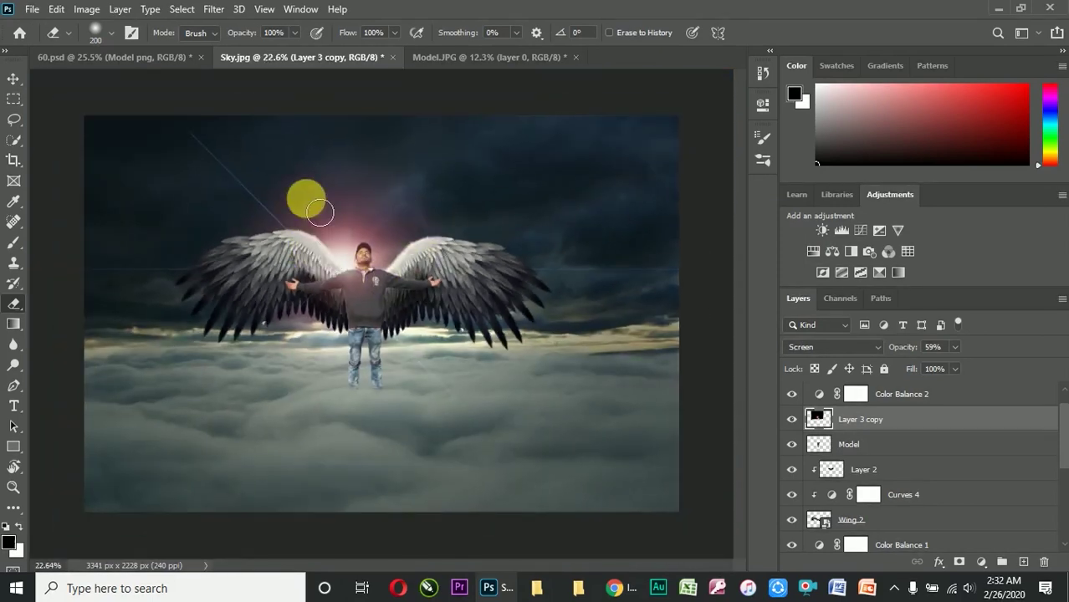
scroll(351, 219, up, 1)
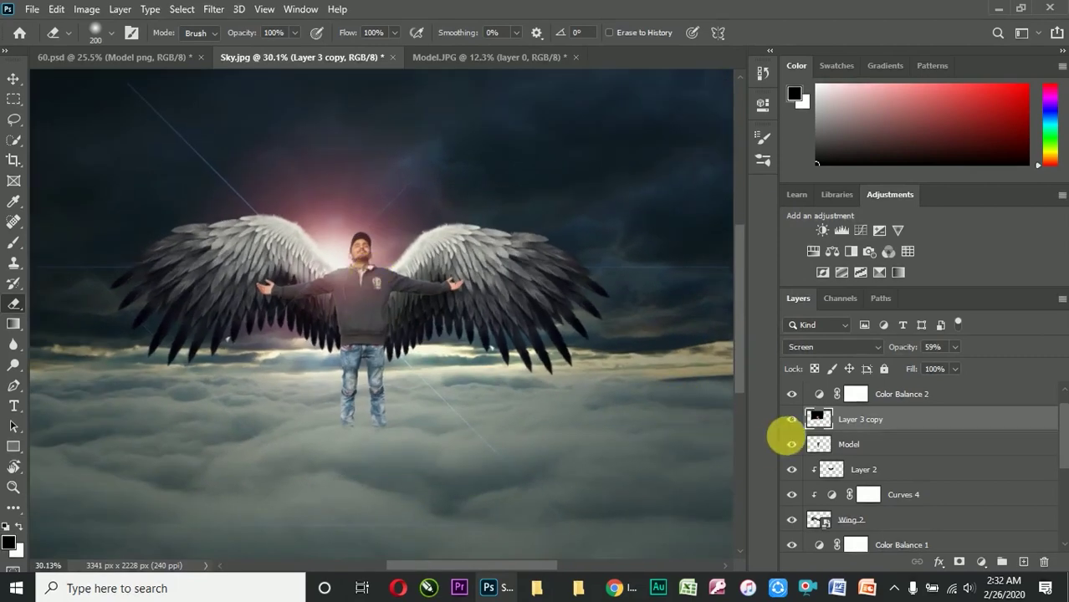
click(802, 443)
scroll(378, 284, up, 1)
scroll(378, 285, up, 8)
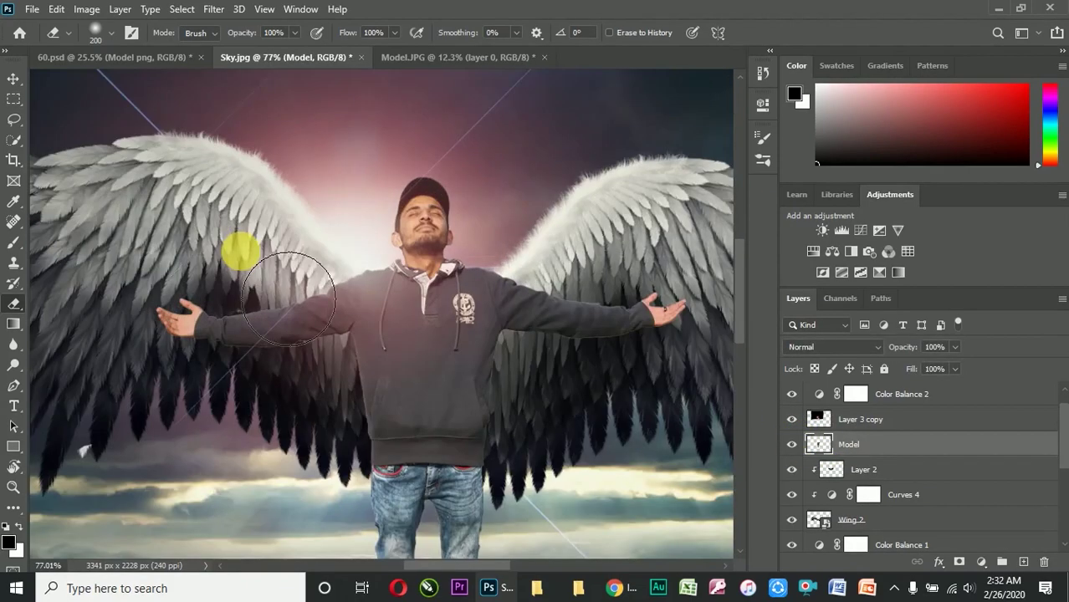
scroll(239, 246, down, 2)
Select the model's hoodie with Object Selection, subtracting the collar area
key(m)
mouse_move(191, 232)
mouse_down()
mouse_move(528, 398)
mouse_move(529, 430)
mouse_up()
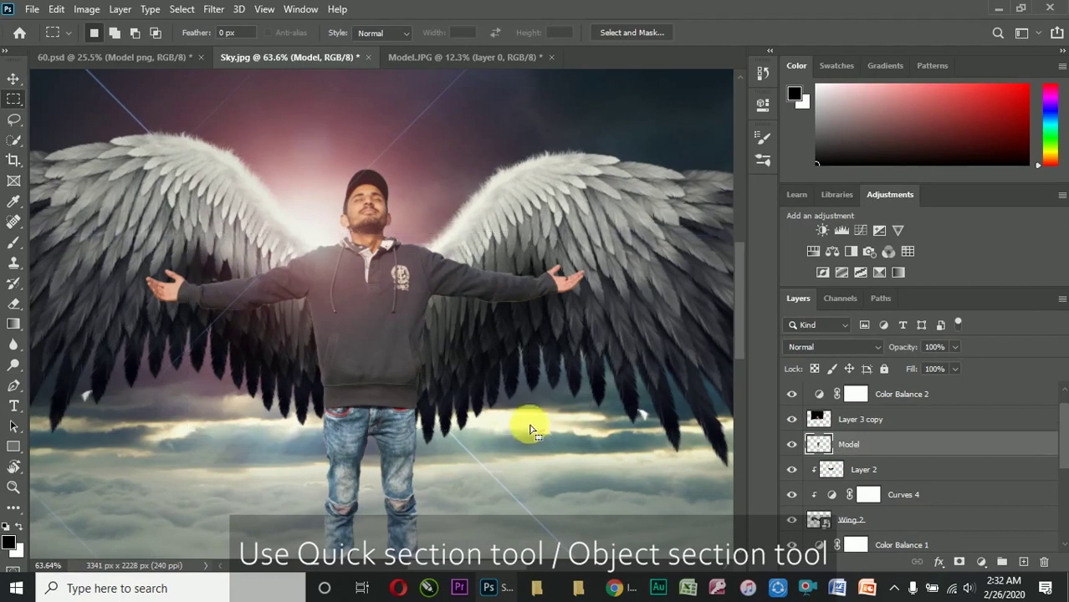
right_click(13, 140)
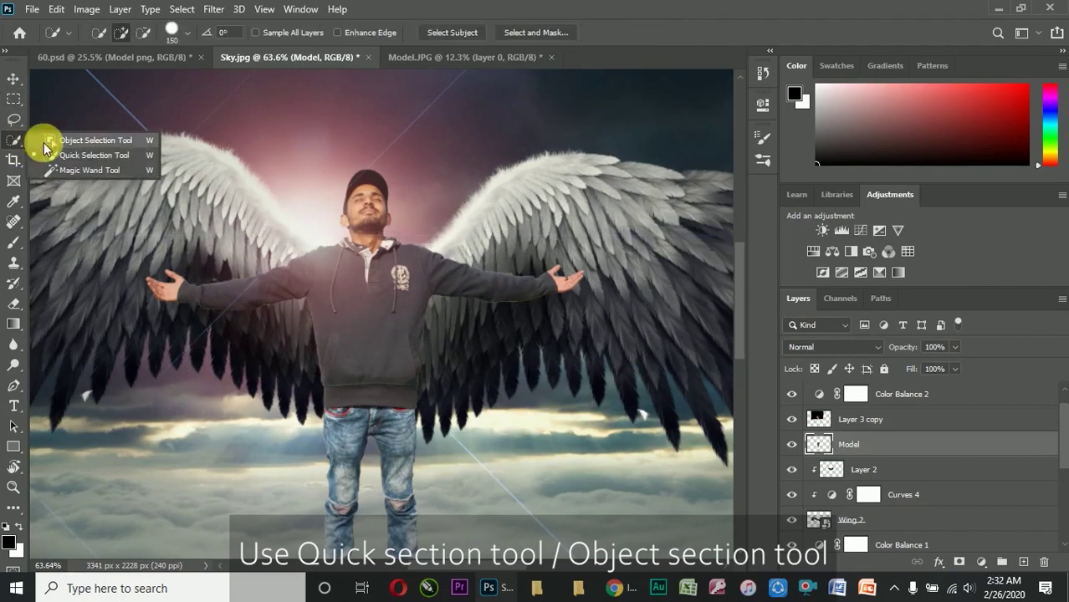
click(84, 135)
drag(181, 223, 559, 416)
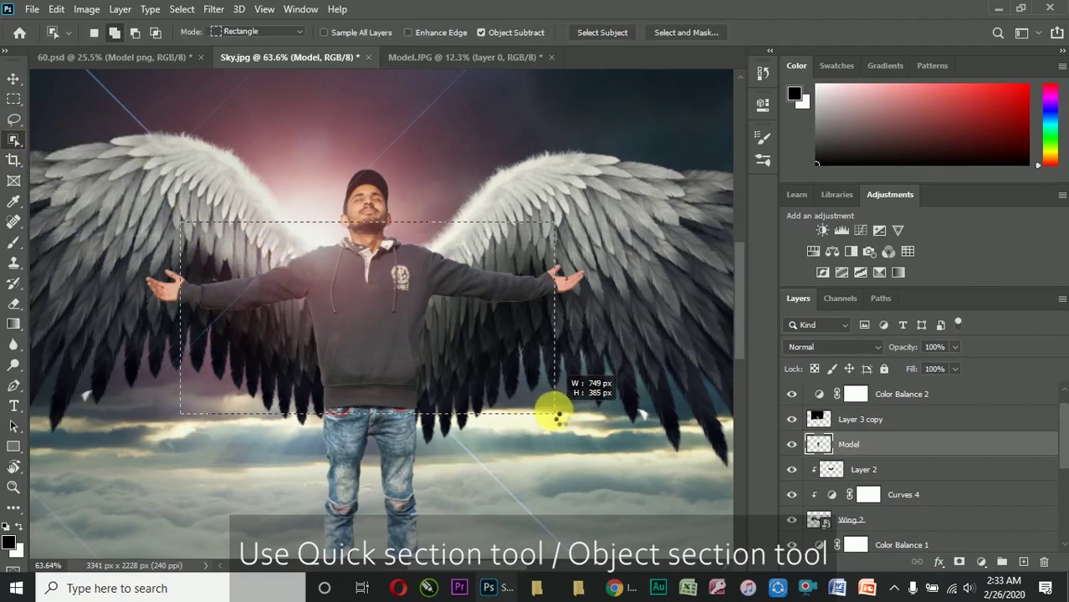
scroll(364, 228, up, 6)
drag(264, 229, 522, 294)
Paint dark tone over the hoodie on a new Soft Light Layer 4 at 77% opacity
scroll(517, 292, down, 3)
scroll(527, 298, down, 3)
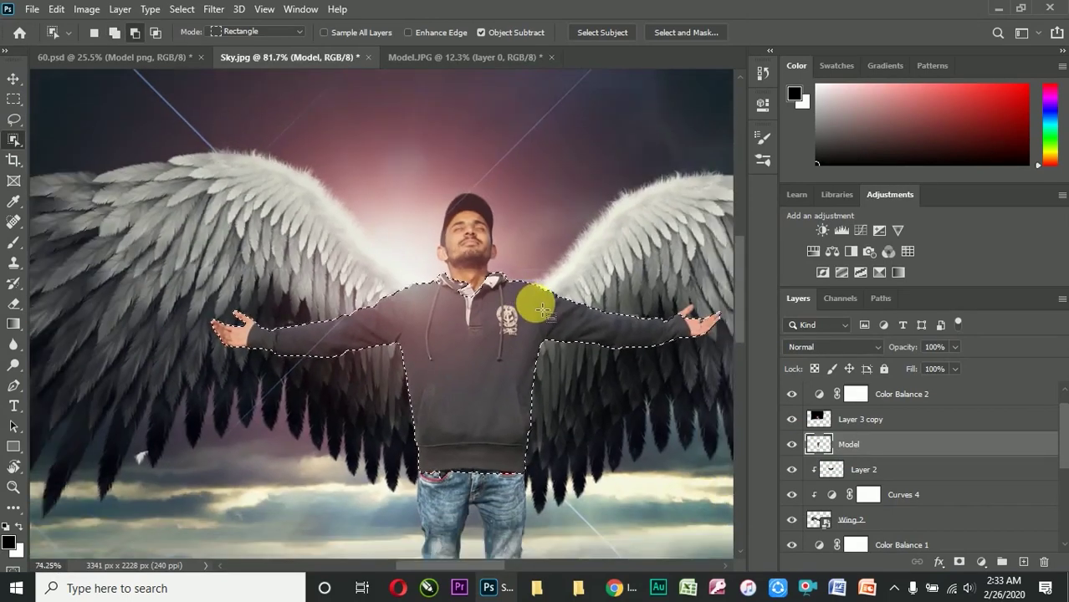
click(1024, 562)
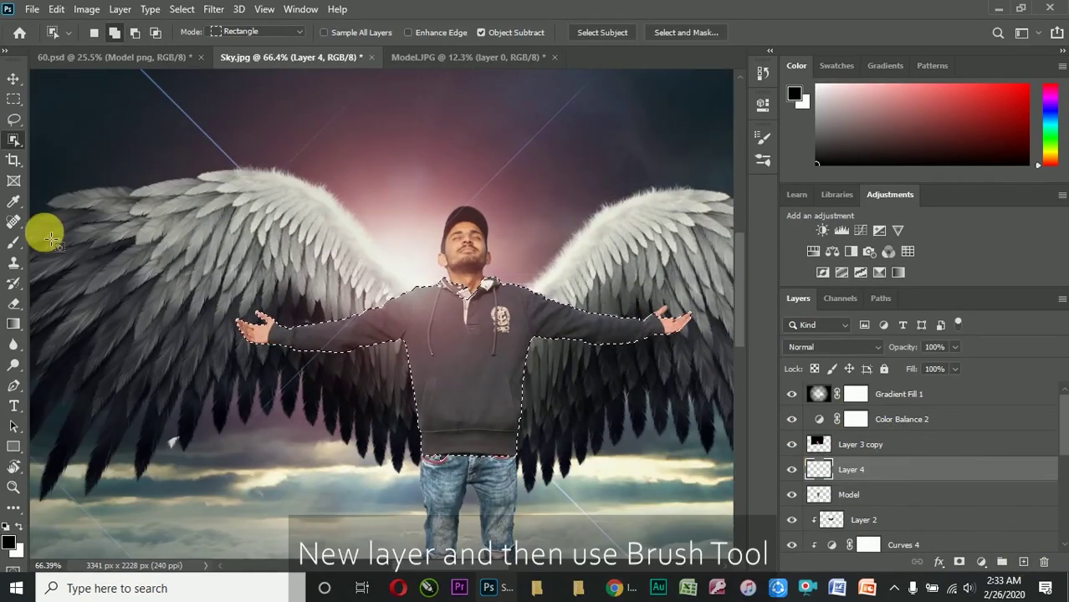
click(14, 242)
click(833, 346)
click(811, 406)
mouse_move(565, 377)
mouse_down()
mouse_move(497, 362)
mouse_move(330, 374)
mouse_move(429, 370)
mouse_up()
click(953, 352)
drag(935, 368, 937, 361)
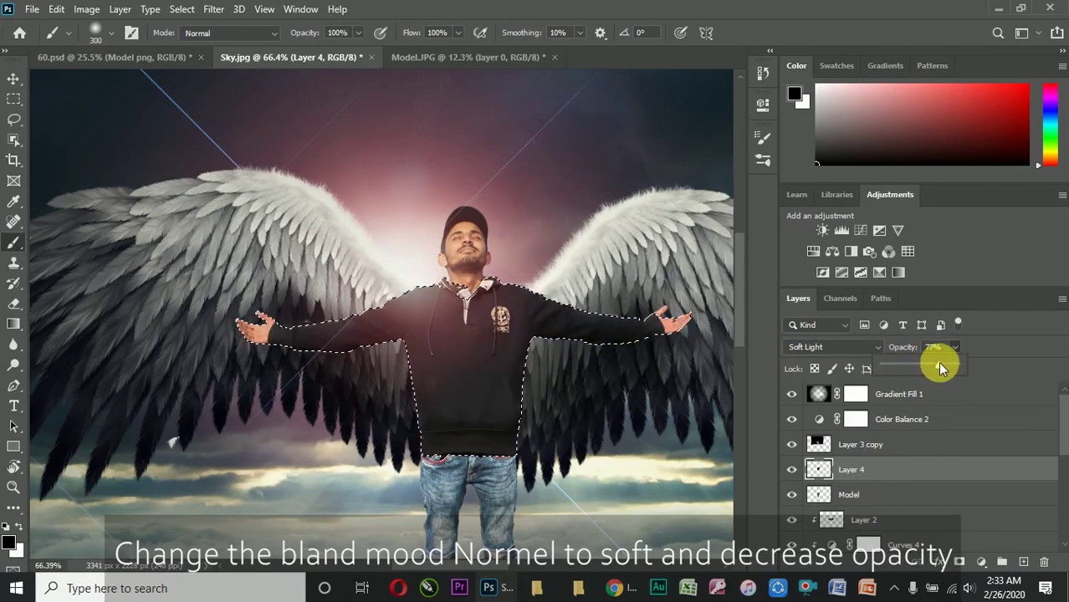
Deselect the hoodie and fit the canvas to the screen
key(ctrl+d)
key(ctrl+0)
scroll(339, 210, up, 2)
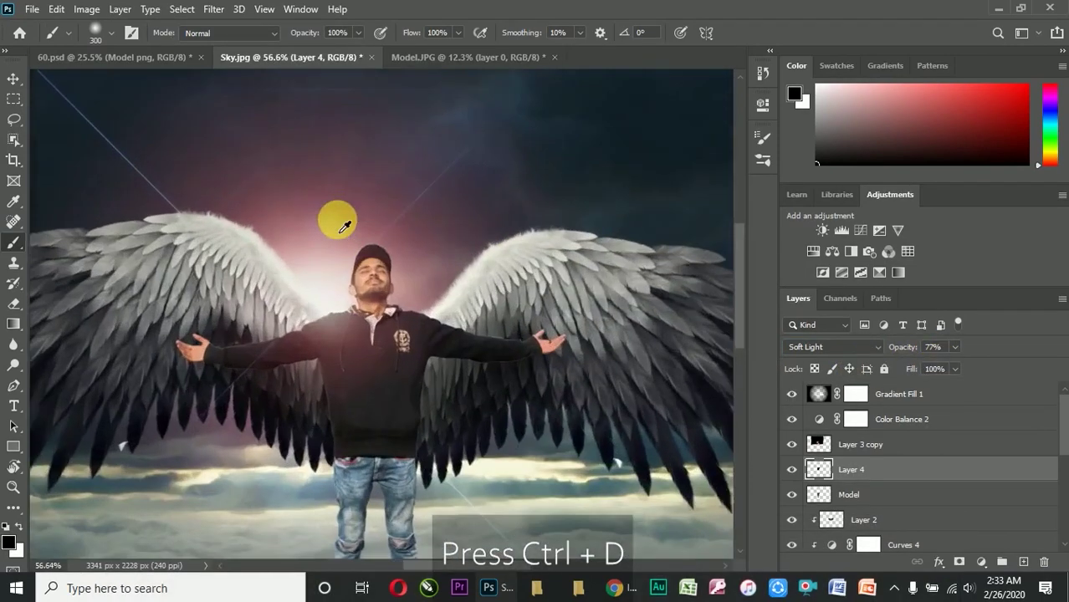
scroll(305, 191, down, 3)
Drag feather.png from the Wings folder toward Photoshop
click(22, 80)
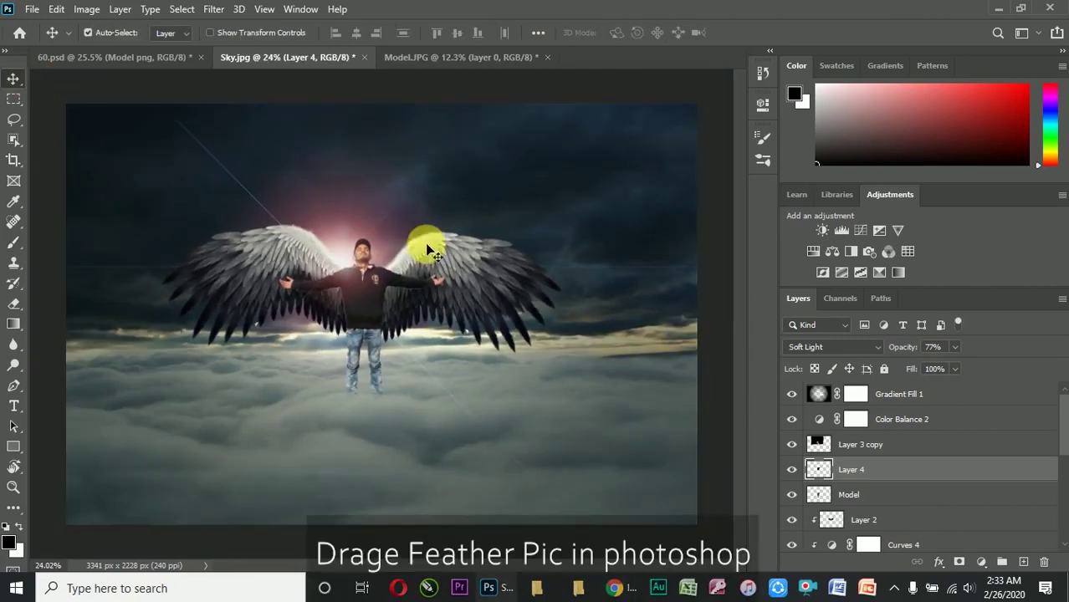
click(540, 588)
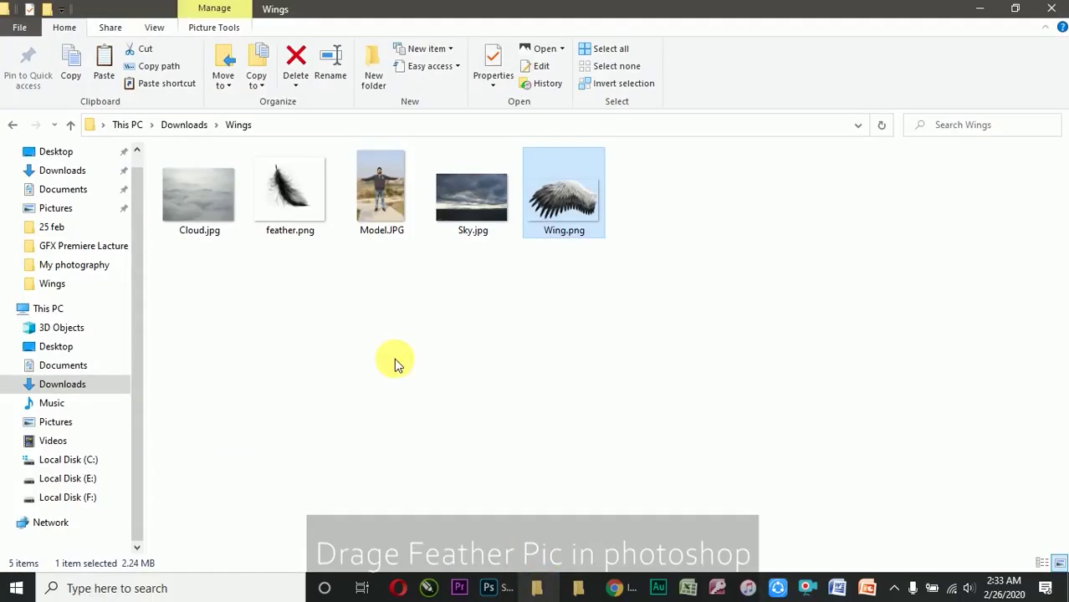
click(295, 183)
drag(295, 183, 496, 592)
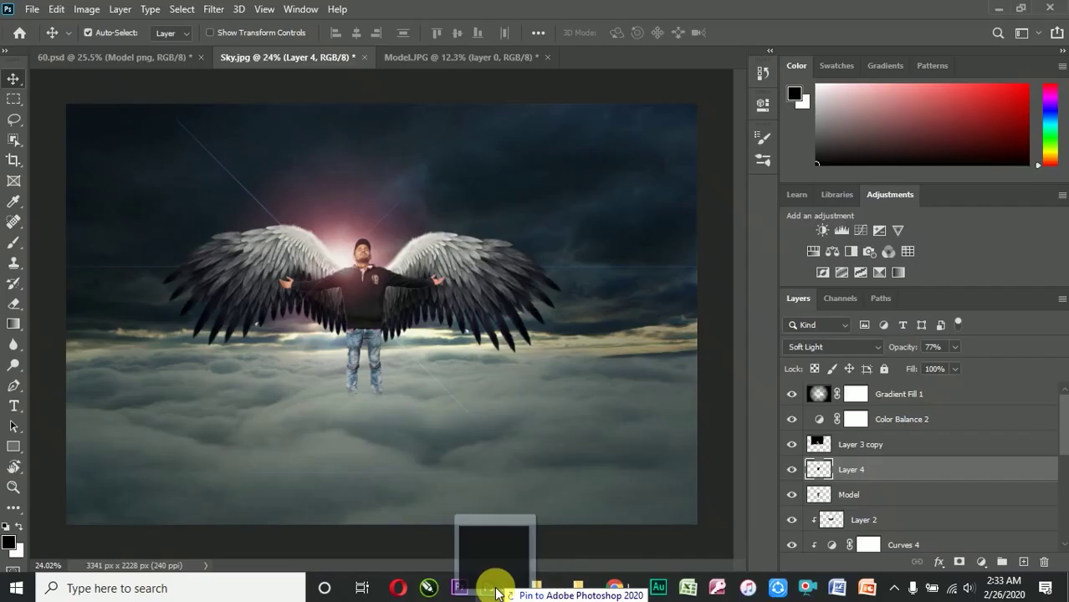
Place feather.png small in the lower-left clouds above Layer 3 copy, then add empty Layer 5
drag(496, 592, 343, 452)
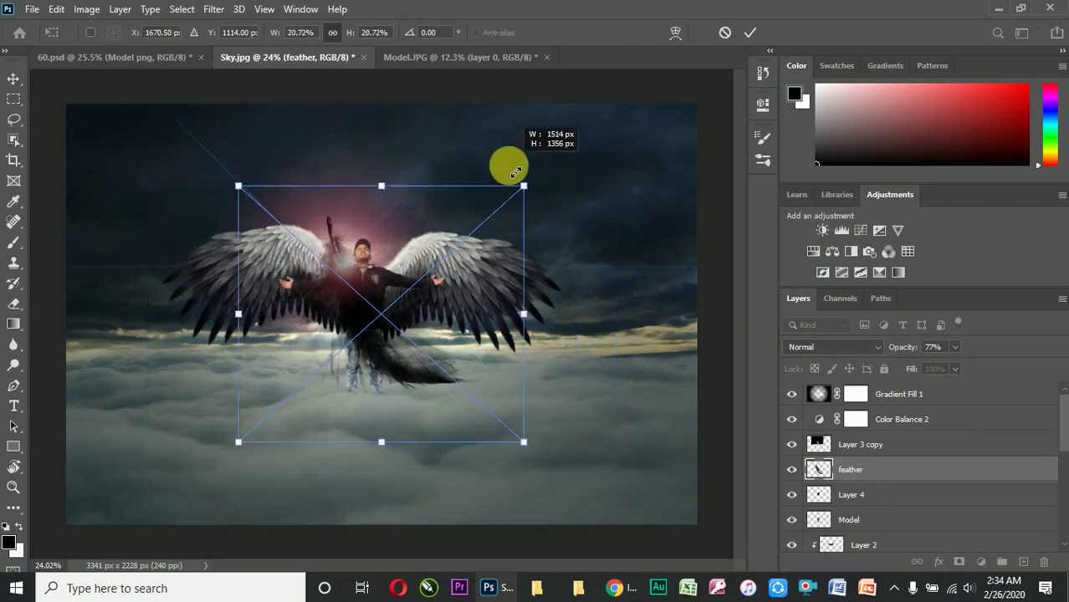
drag(627, 107, 475, 229)
drag(454, 306, 309, 426)
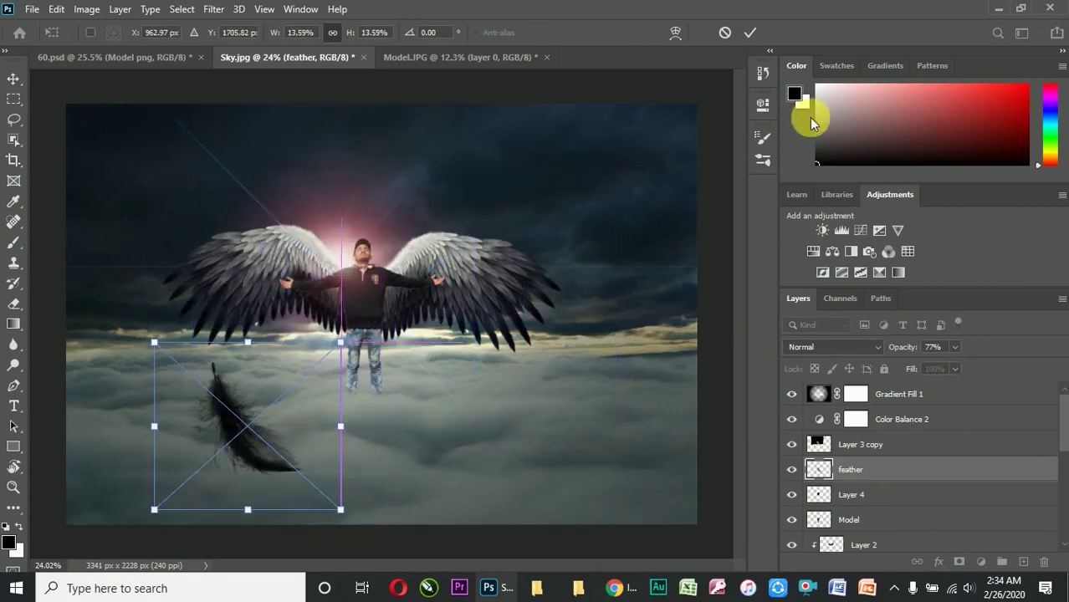
click(748, 35)
drag(875, 478, 894, 457)
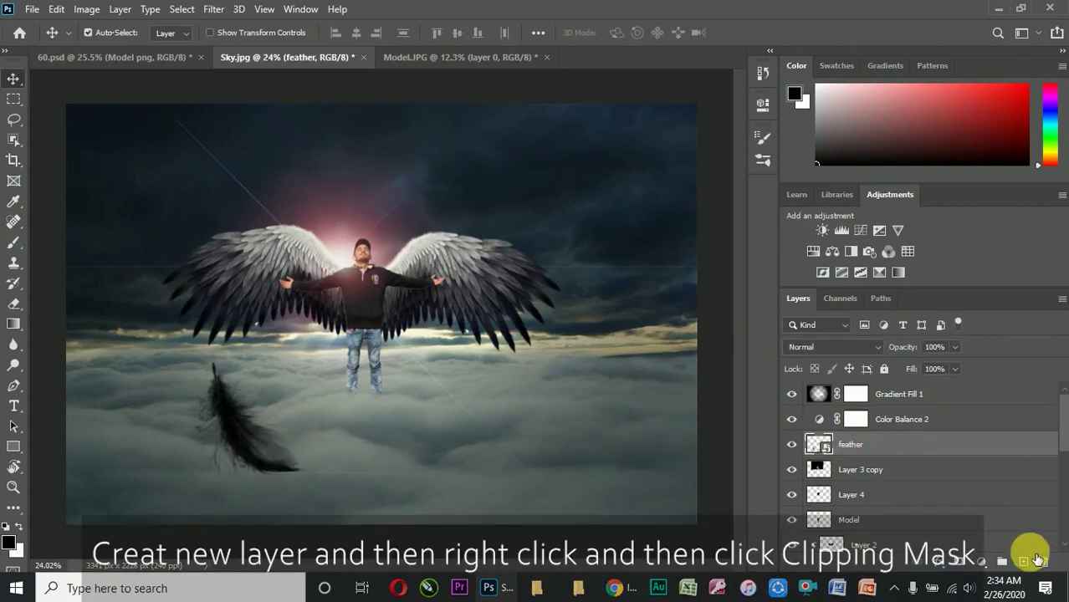
click(1034, 558)
Clip Layer 5 to the feather and set up a white brush
right_click(871, 453)
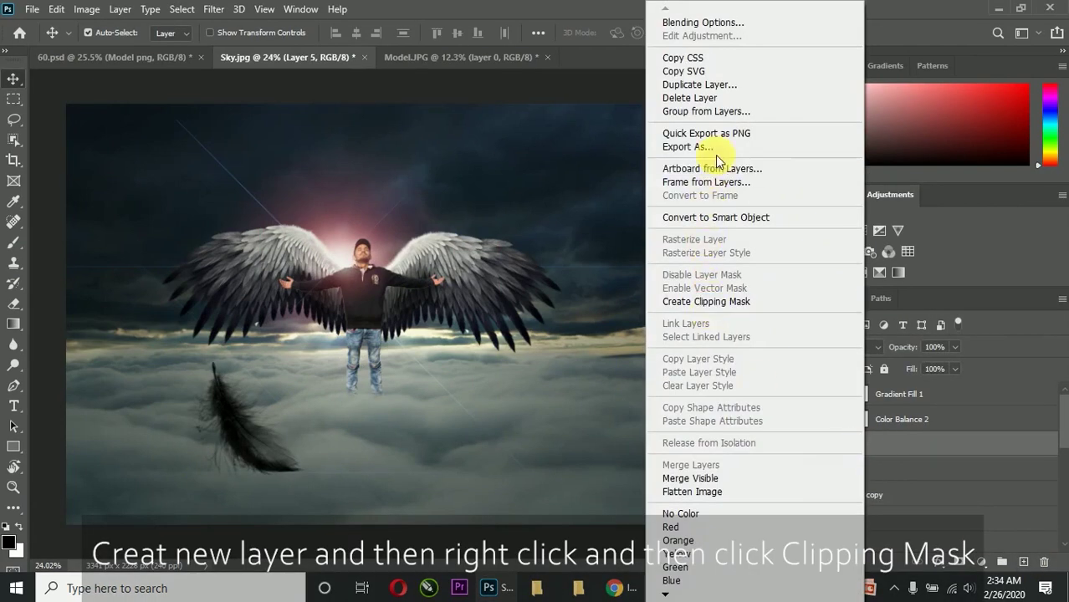
click(742, 302)
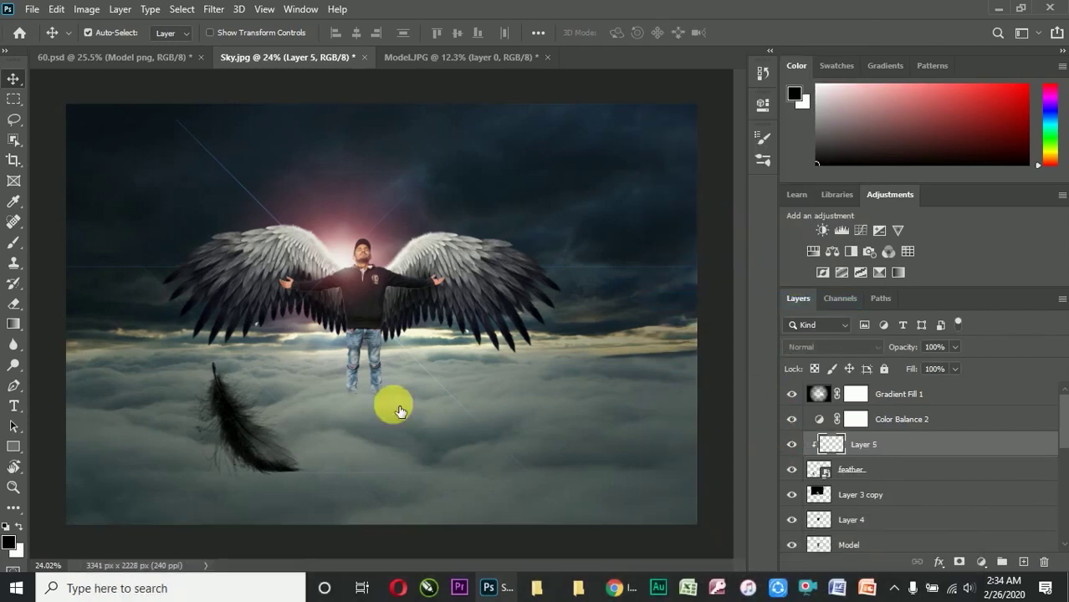
click(10, 244)
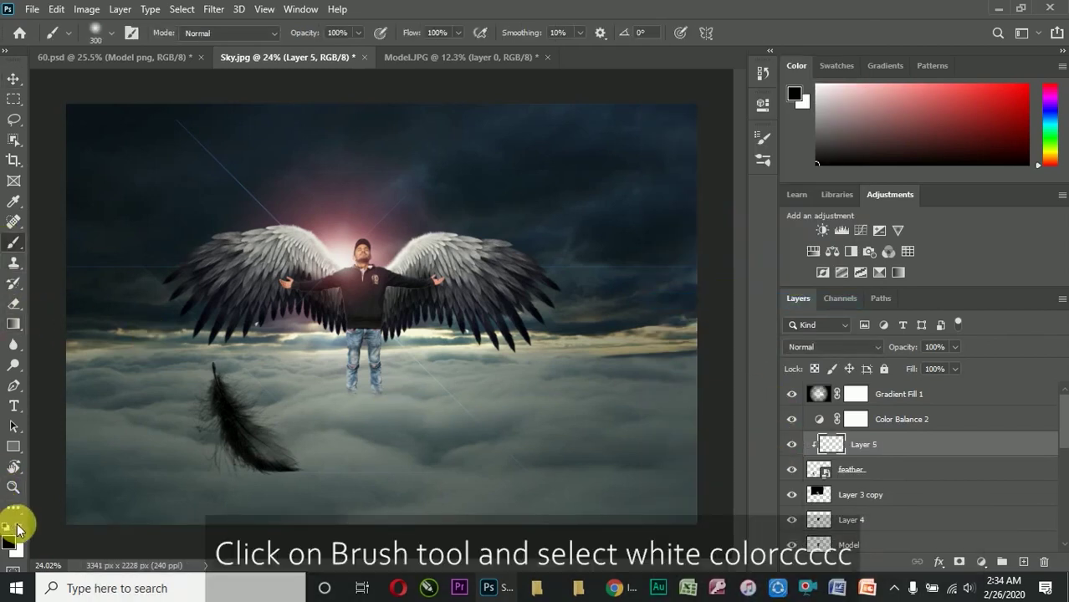
click(19, 527)
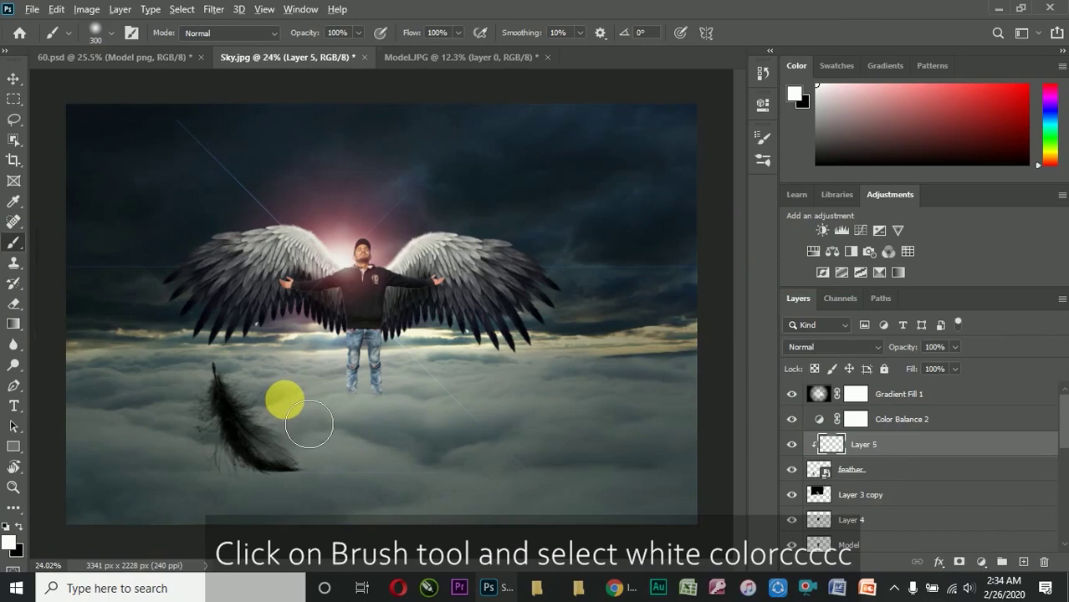
scroll(308, 427, up, 1)
click(132, 33)
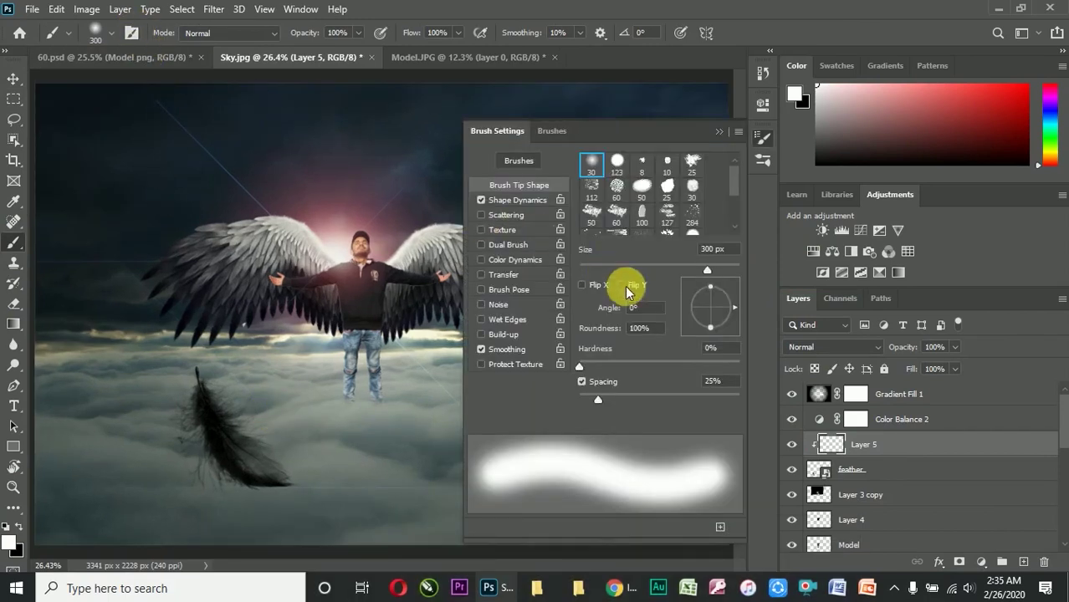
click(718, 131)
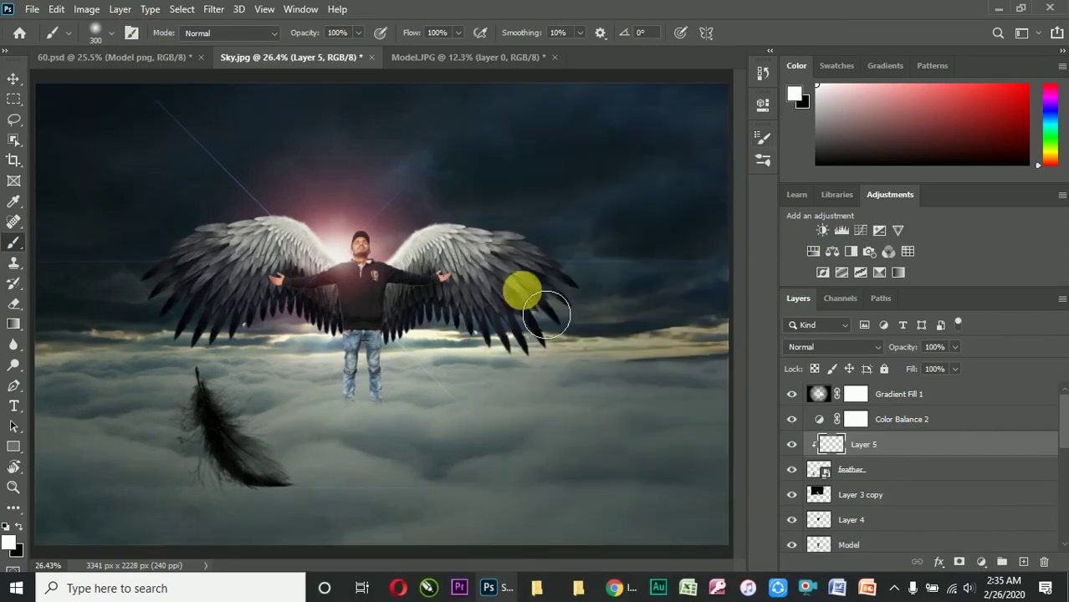
scroll(237, 444, up, 3)
Paint a soft white highlight on the feather's tail at about 82% opacity
drag(299, 474, 374, 506)
key(ctrl+z)
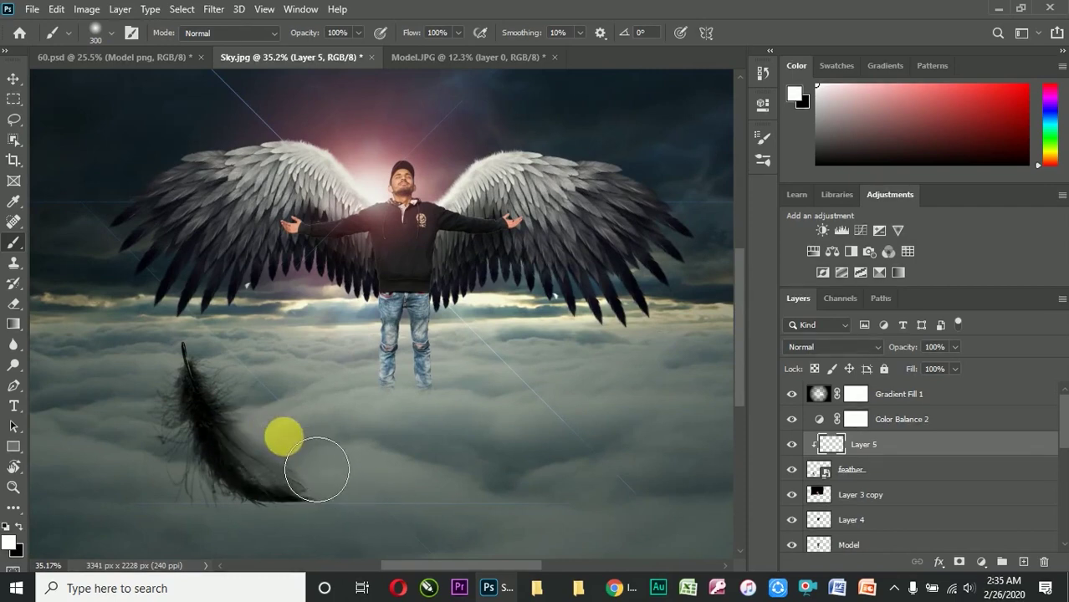
mouse_move(284, 427)
mouse_down()
mouse_move(358, 490)
mouse_move(405, 469)
mouse_up()
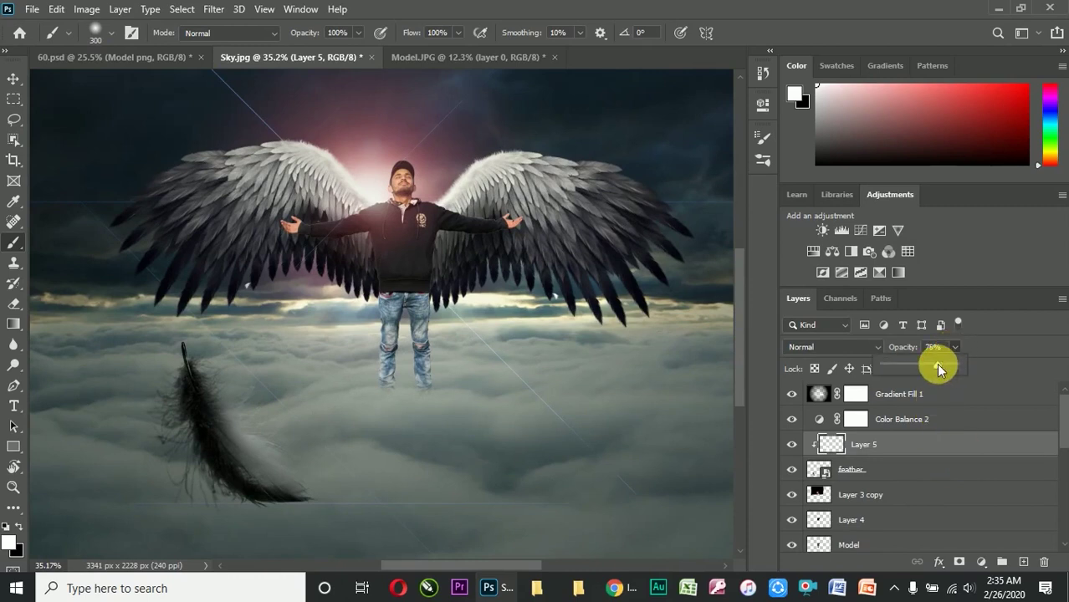
drag(941, 367, 945, 362)
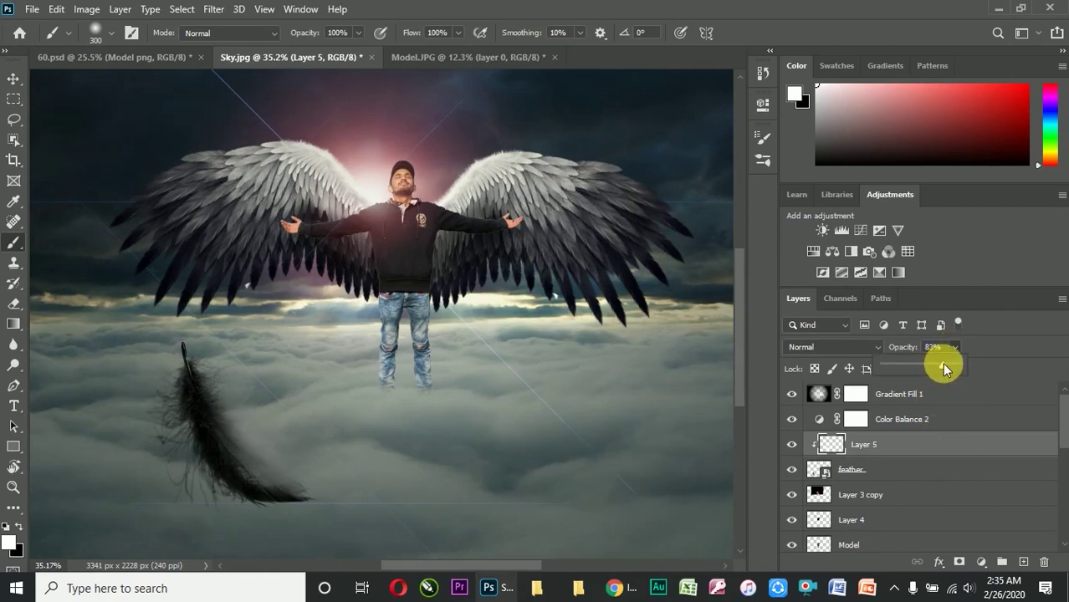
Erase excess light from the tail and add smaller highlight strokes along the feather's body
key(e)
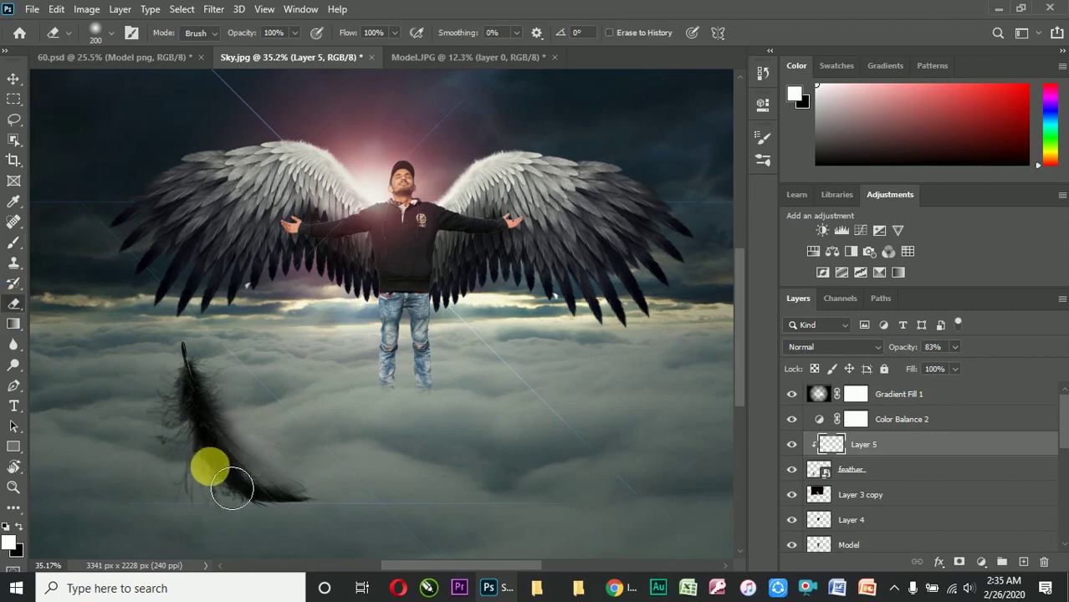
drag(252, 492, 287, 521)
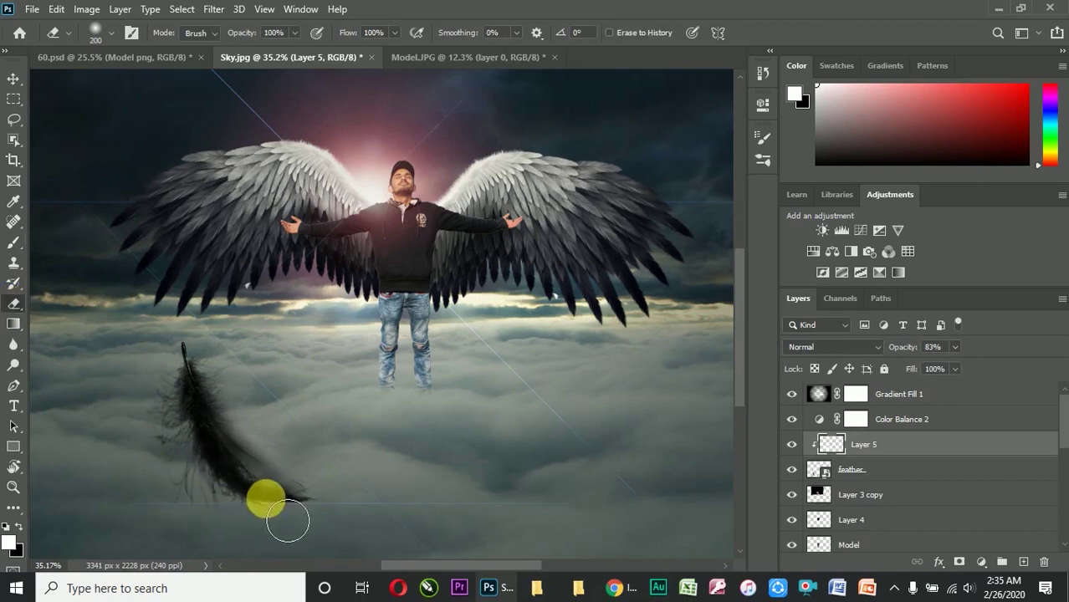
click(13, 248)
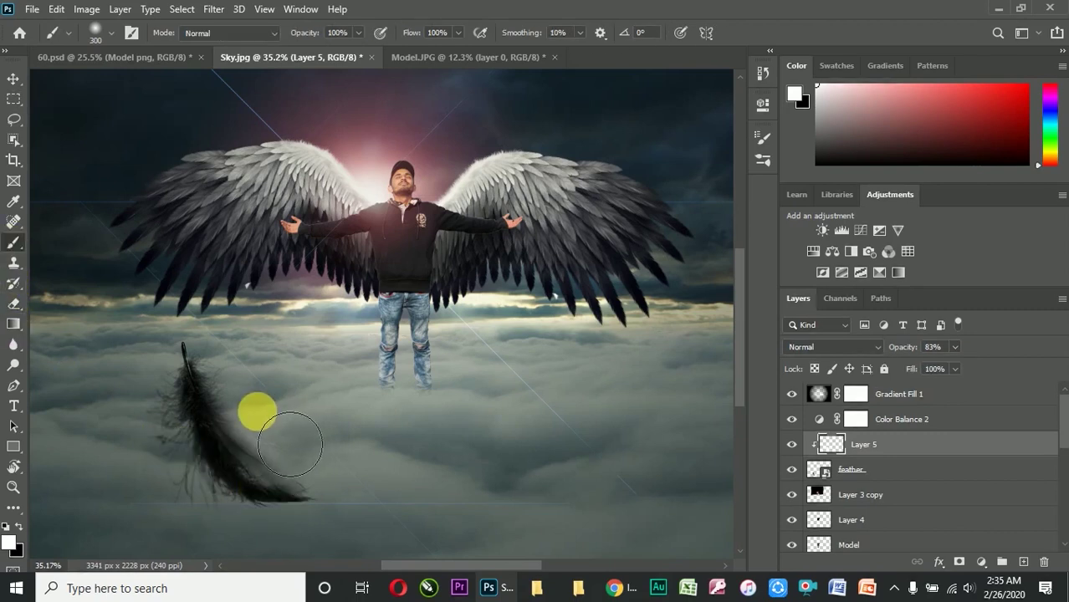
key(bracketleft)
key(bracketleft)
key(bracketleft)
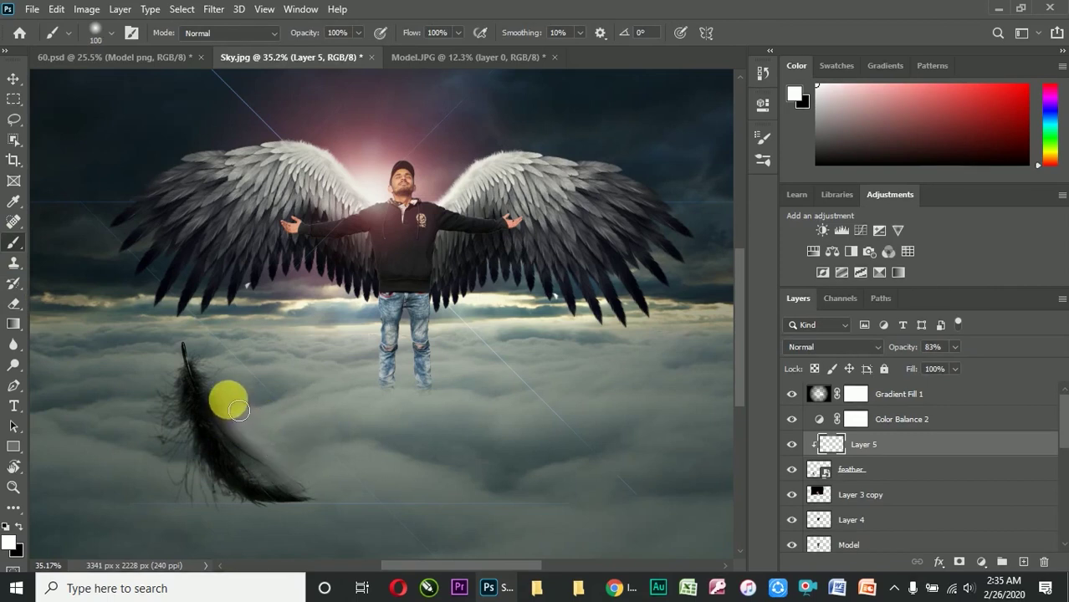
drag(238, 410, 260, 458)
mouse_move(331, 506)
mouse_down()
mouse_move(224, 387)
mouse_move(312, 479)
mouse_move(235, 377)
mouse_move(268, 442)
mouse_move(222, 443)
mouse_move(280, 529)
mouse_move(311, 529)
mouse_up()
Trim the feather highlight with the Eraser
click(30, 311)
alt+scroll(542, 427, down, 2)
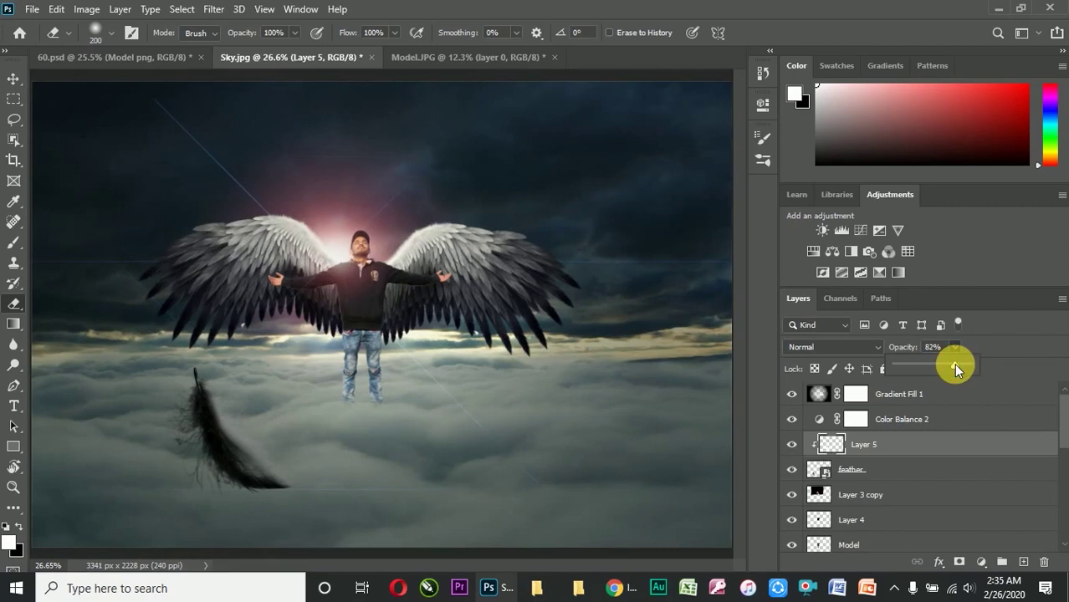
alt+scroll(393, 397, up, 1)
alt+scroll(382, 400, down, 1)
click(13, 78)
alt+scroll(405, 334, down, 2)
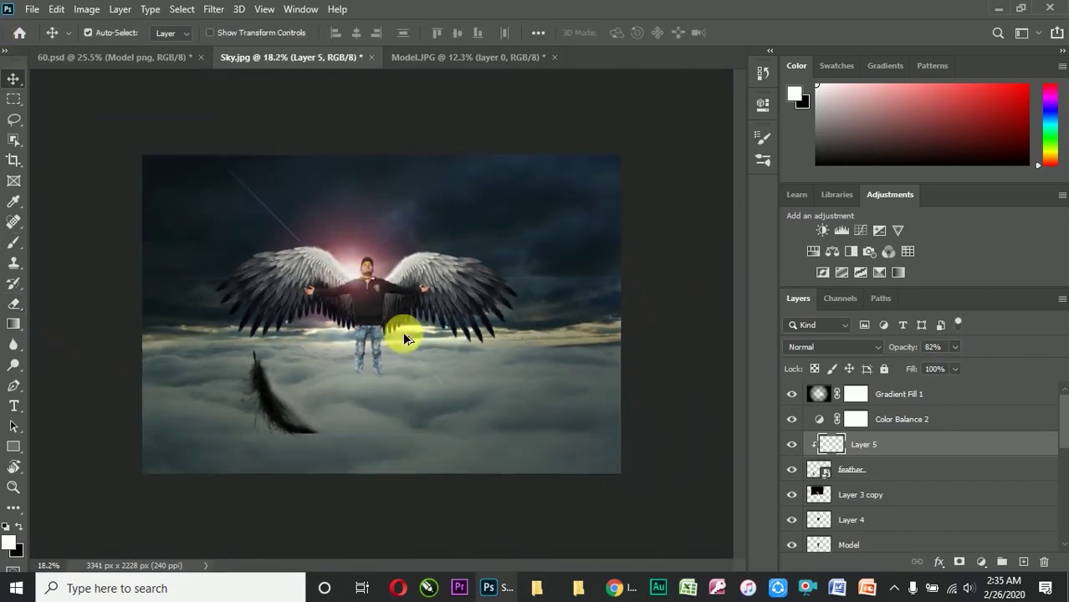
Merge Layer 5 and the feather layer into one layer
click(264, 408)
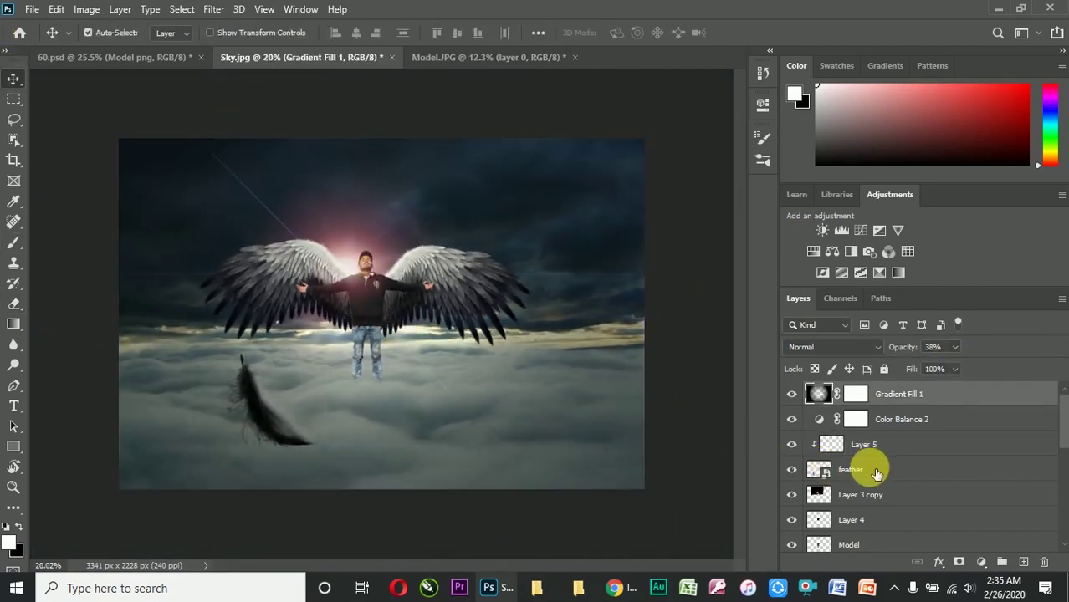
click(862, 446)
click(832, 469)
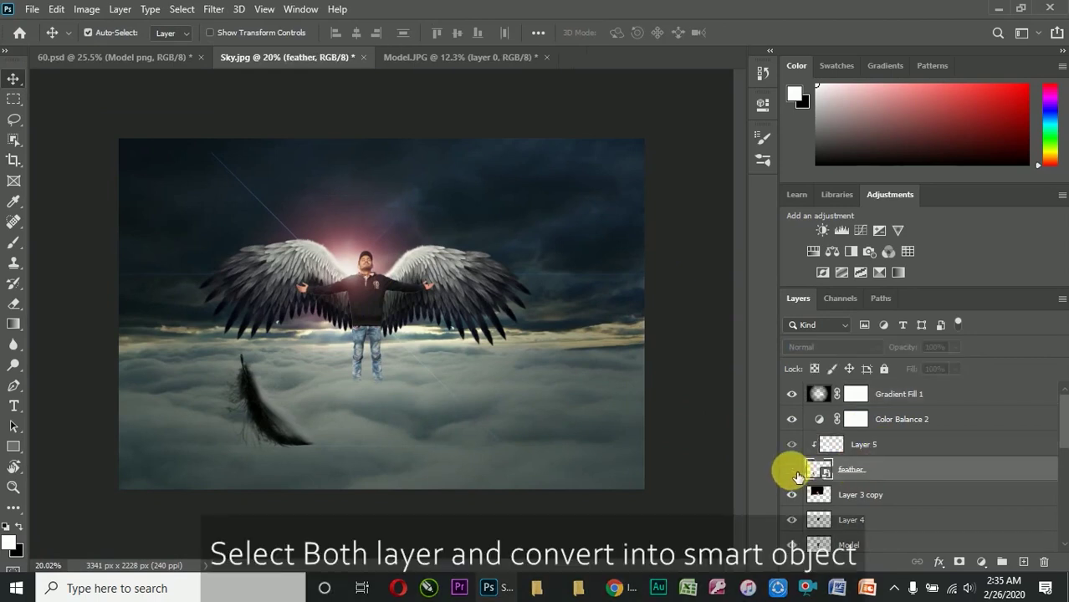
ctrl+click(889, 450)
right_click(888, 450)
key(Escape)
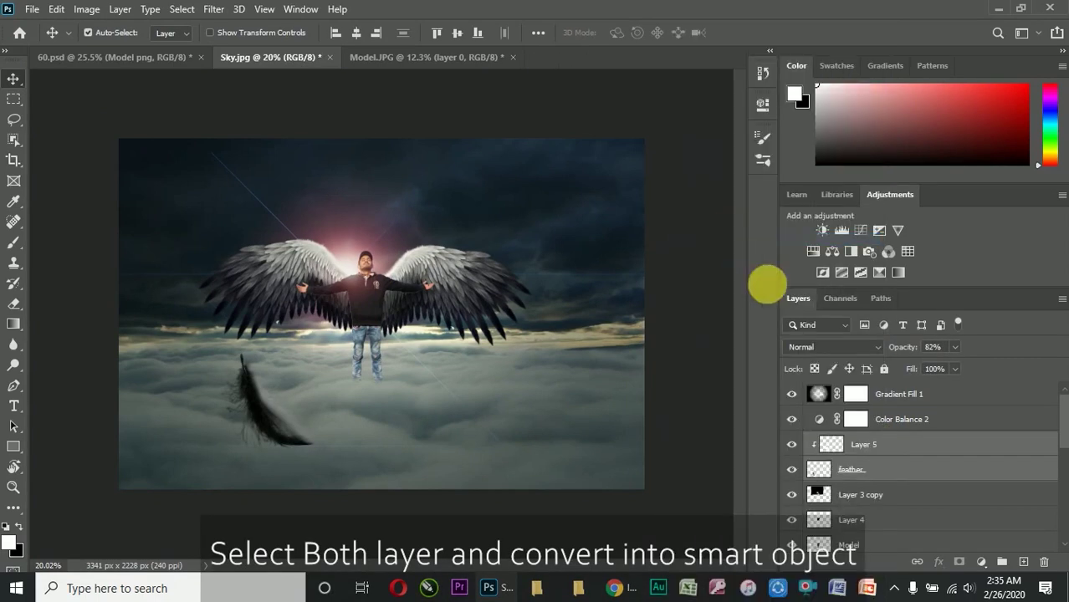
right_click(887, 446)
click(736, 217)
right_click(848, 444)
key(Escape)
click(791, 444)
click(792, 446)
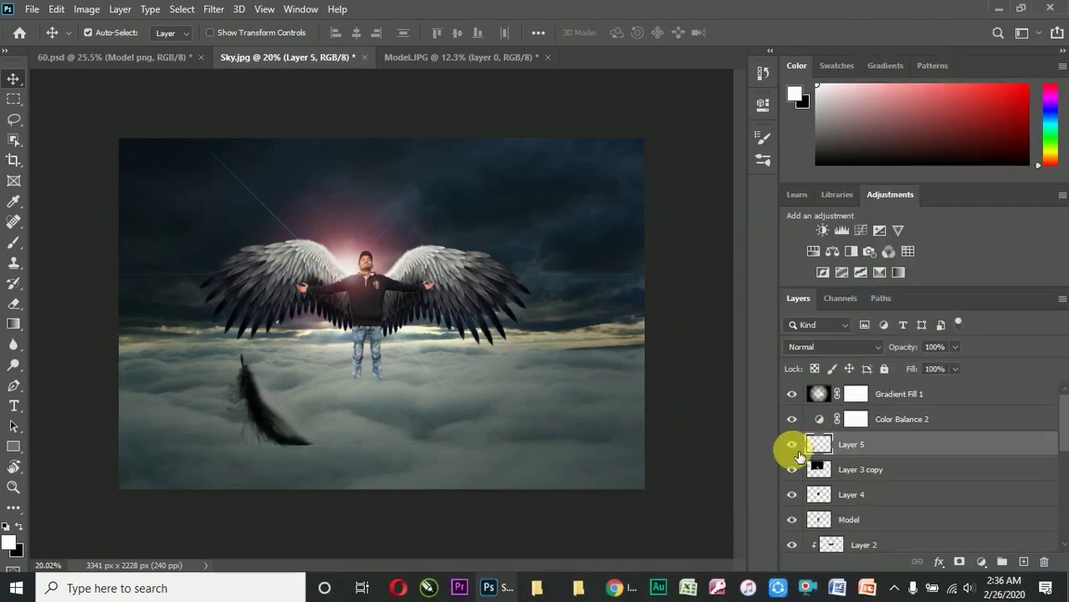
Add an Inner Glow to the feather using a pink colour sampled from the sky
click(981, 563)
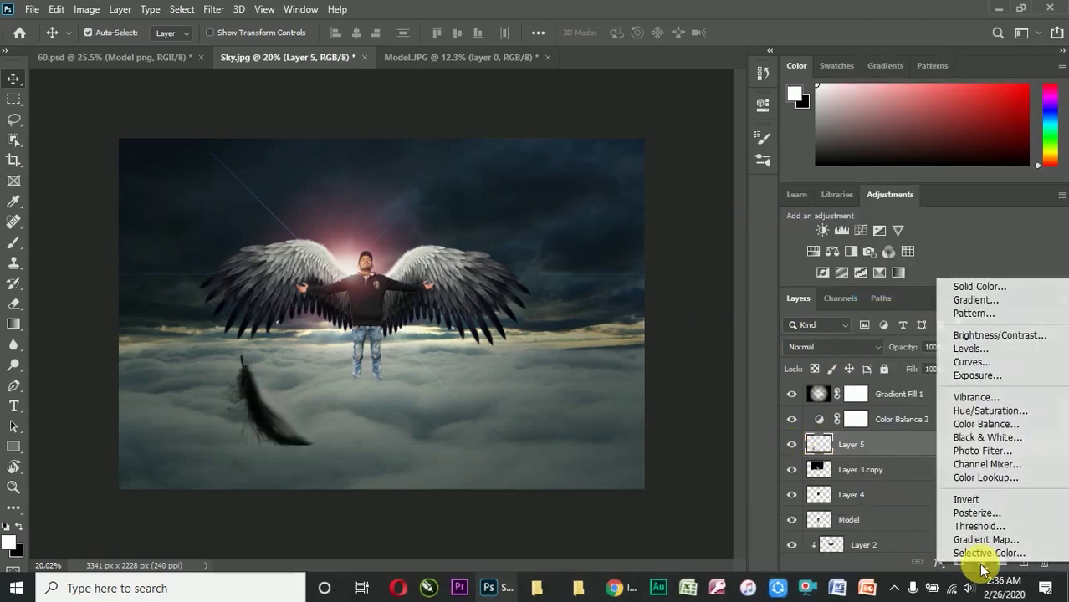
click(920, 558)
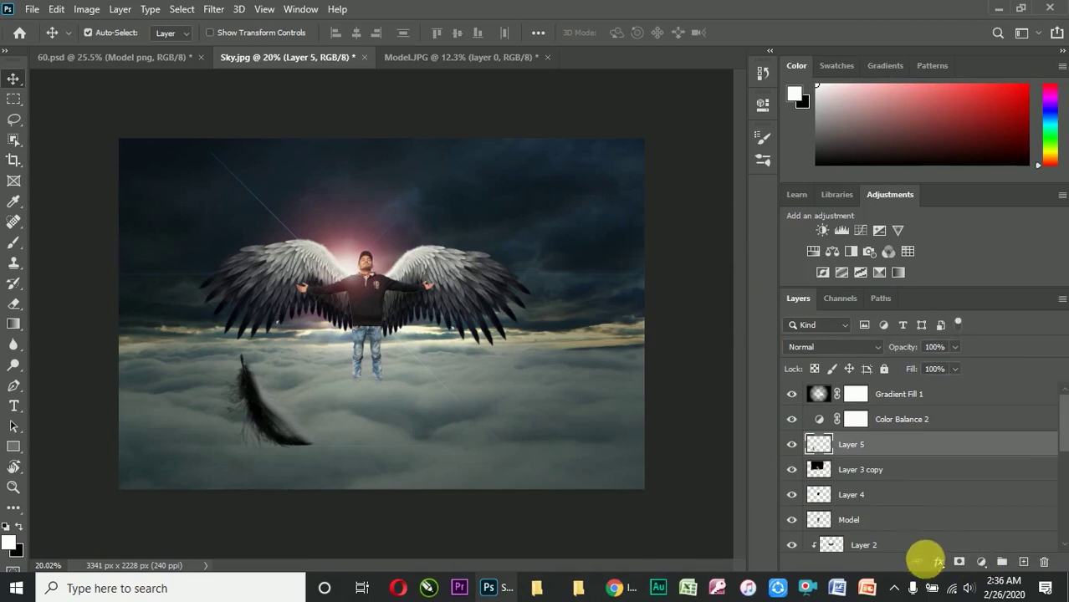
click(939, 562)
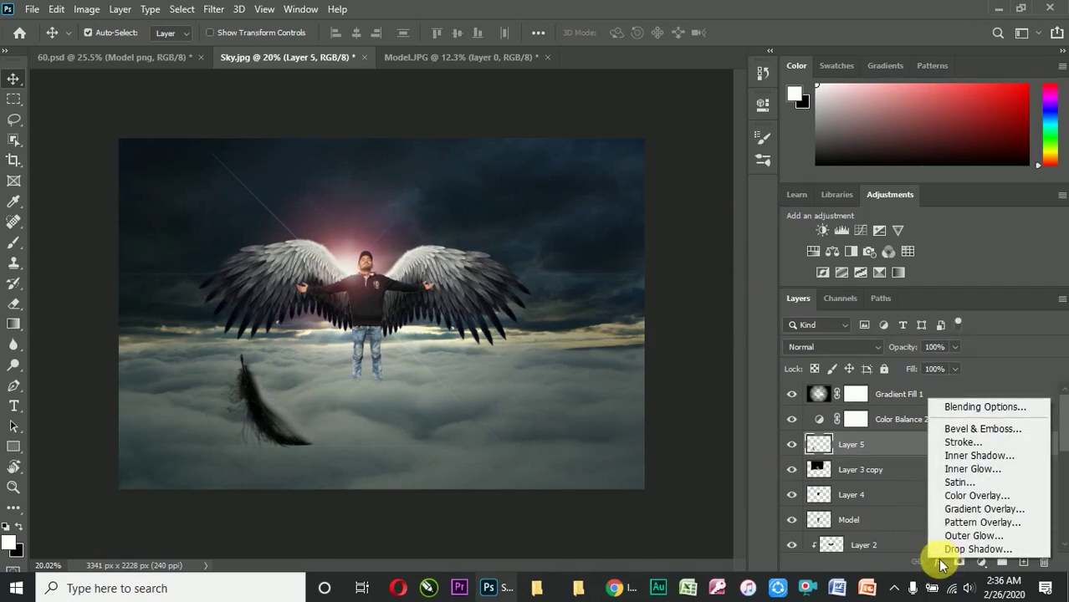
click(957, 474)
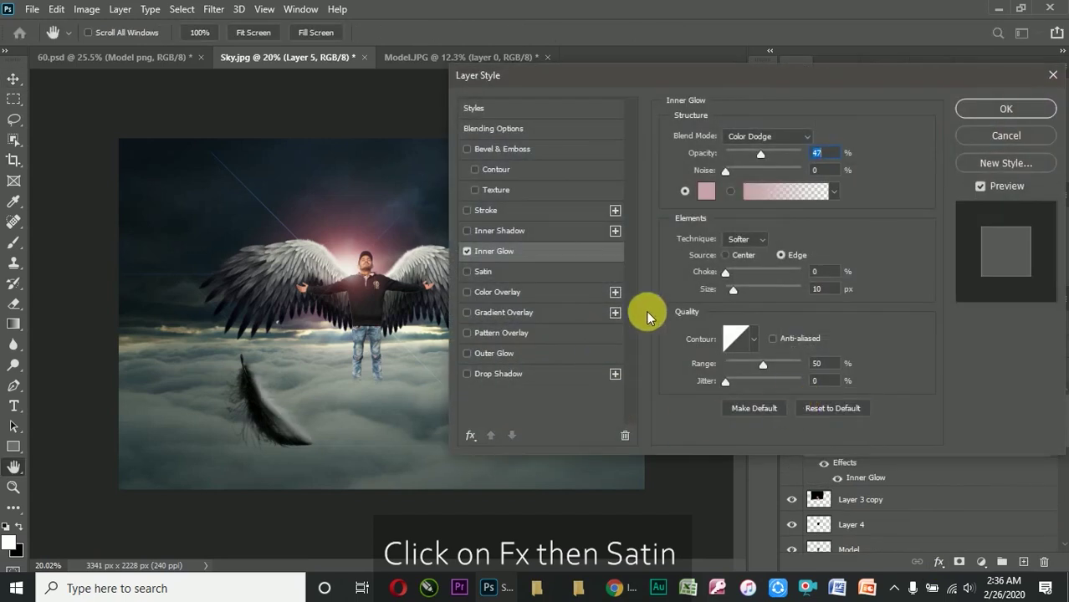
click(706, 191)
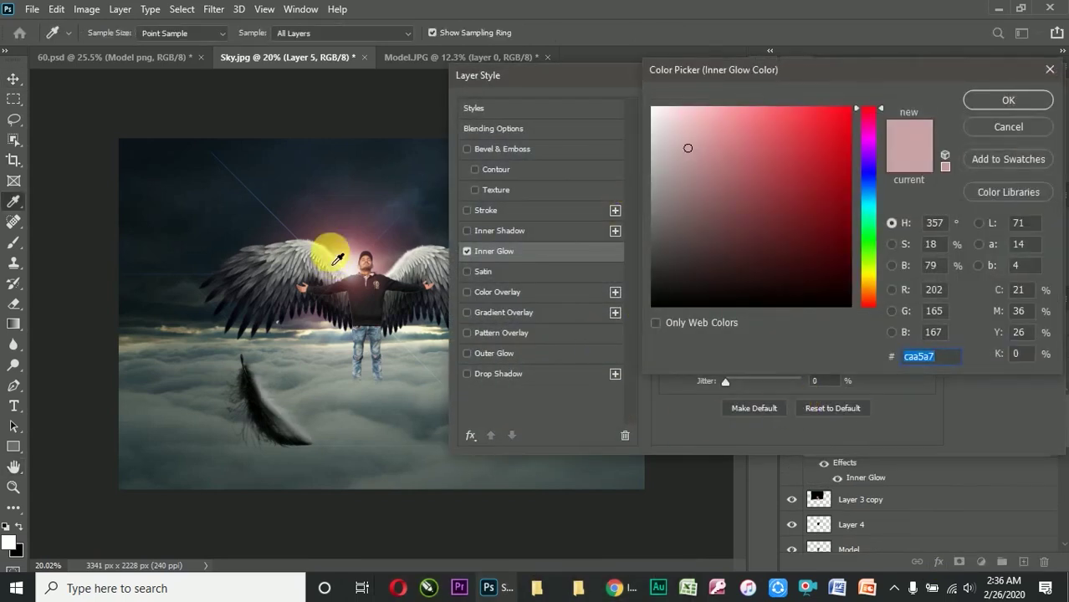
click(334, 262)
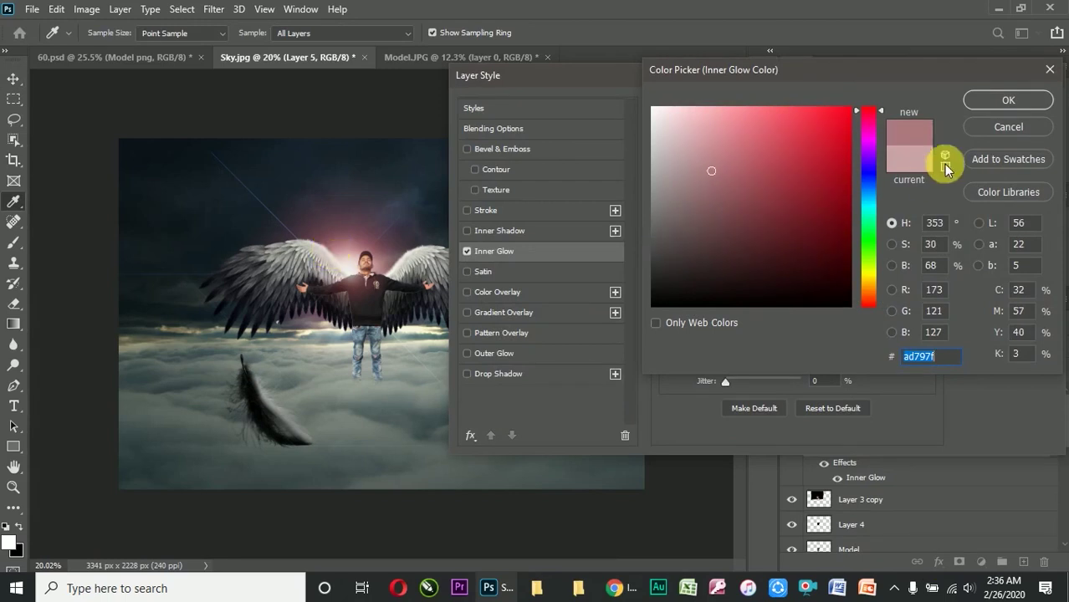
click(985, 101)
Set the Inner Glow to Color Dodge at 44% opacity and apply it
click(786, 137)
click(770, 137)
click(770, 138)
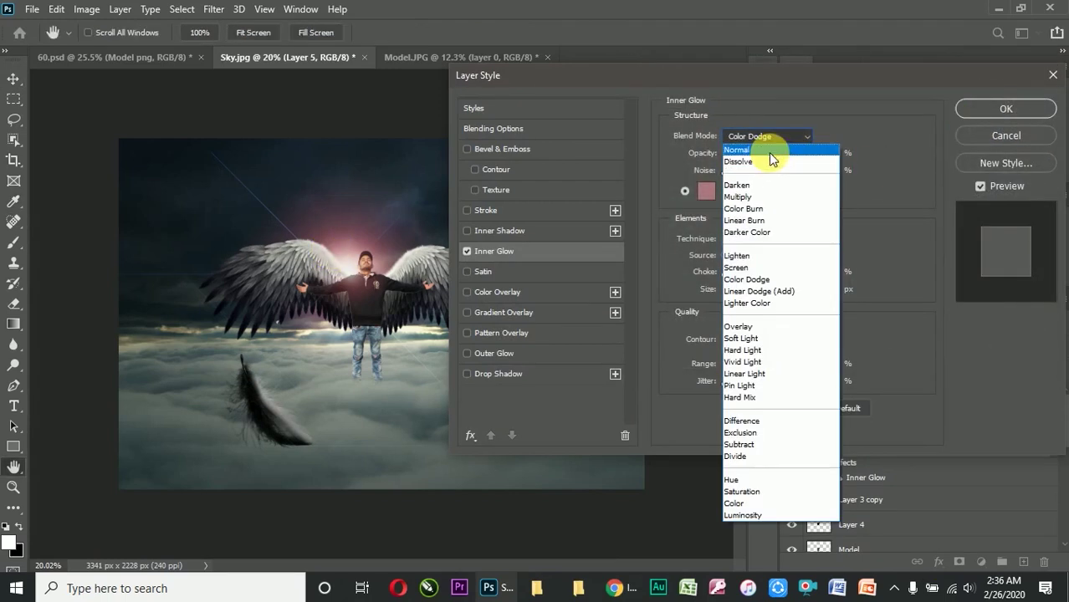
click(771, 279)
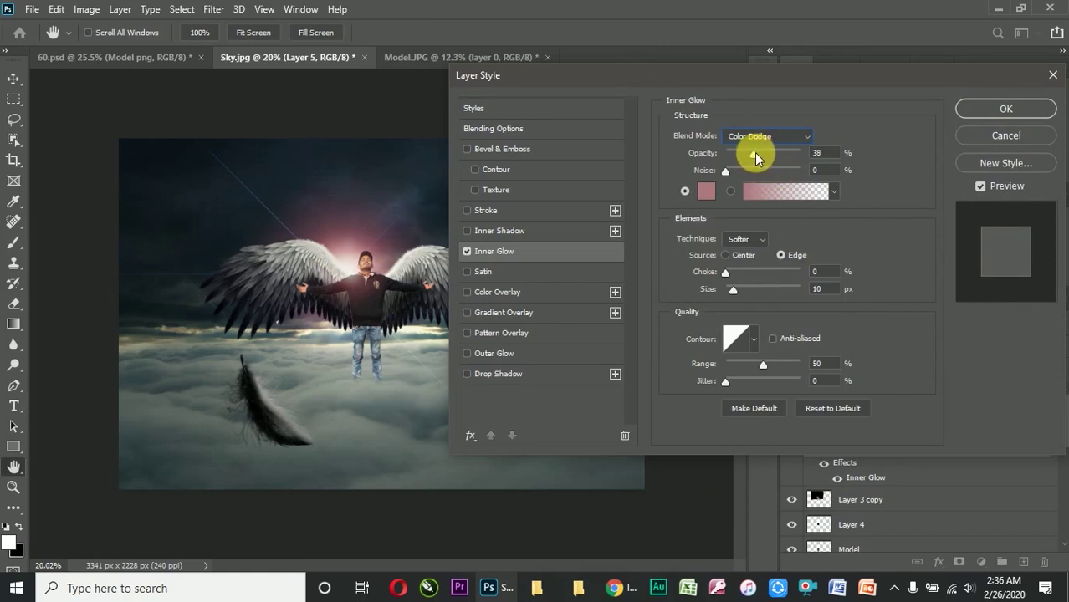
drag(757, 153, 759, 153)
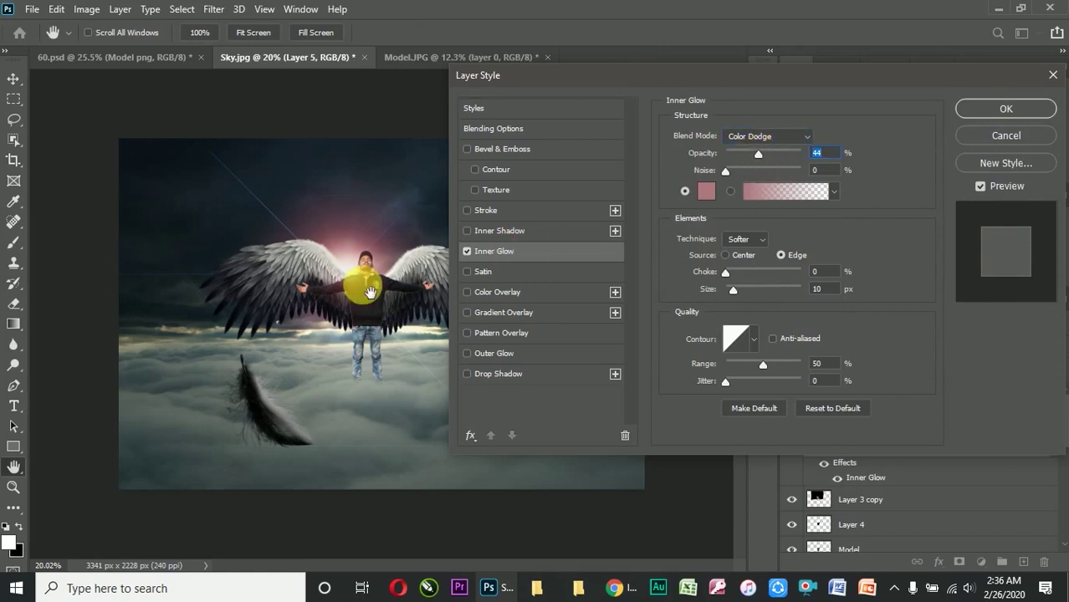
click(1001, 107)
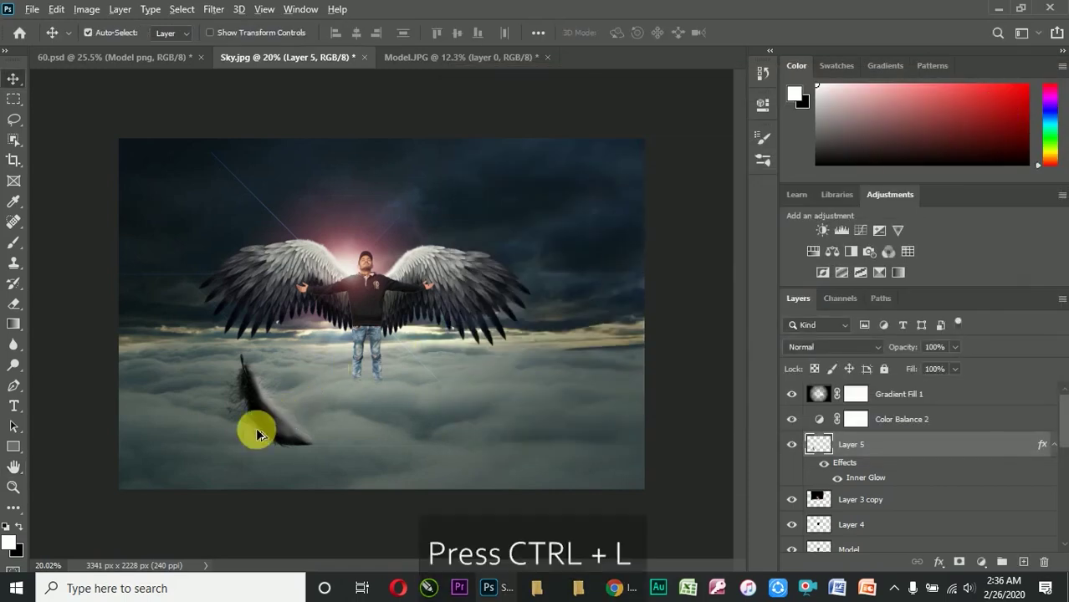
Lift the feather's darkest output level to 12 with Levels
scroll(280, 422, up, 3)
key(ctrl+l)
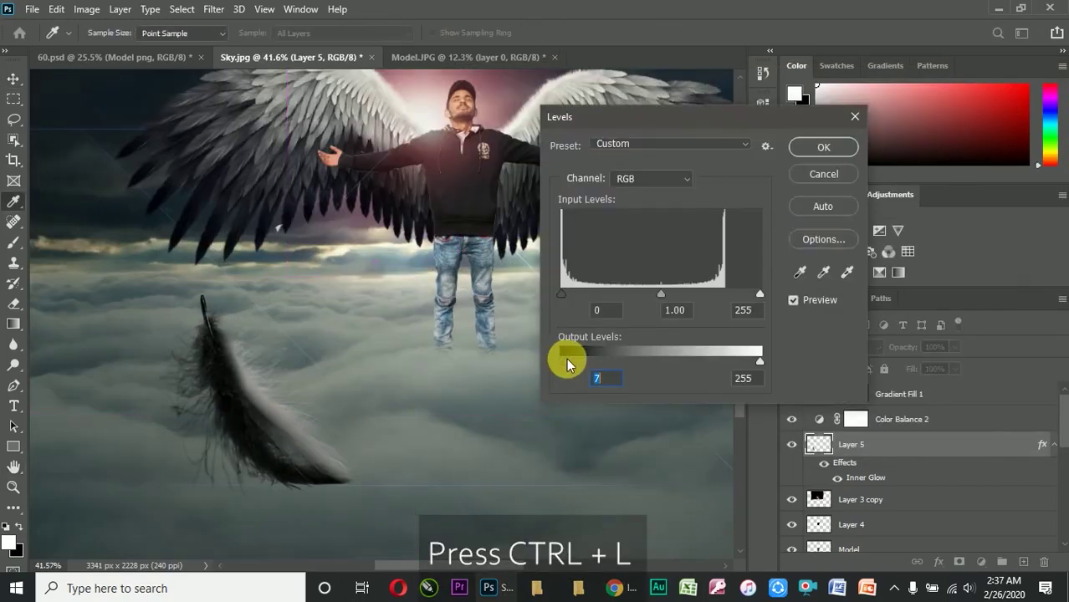
drag(567, 365, 572, 365)
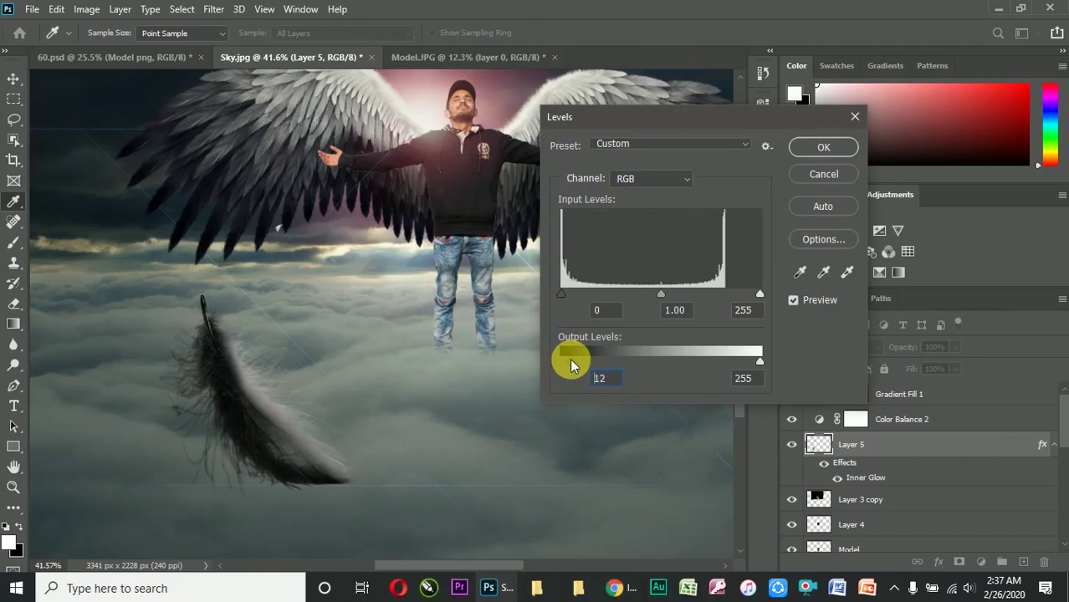
click(812, 147)
key(v)
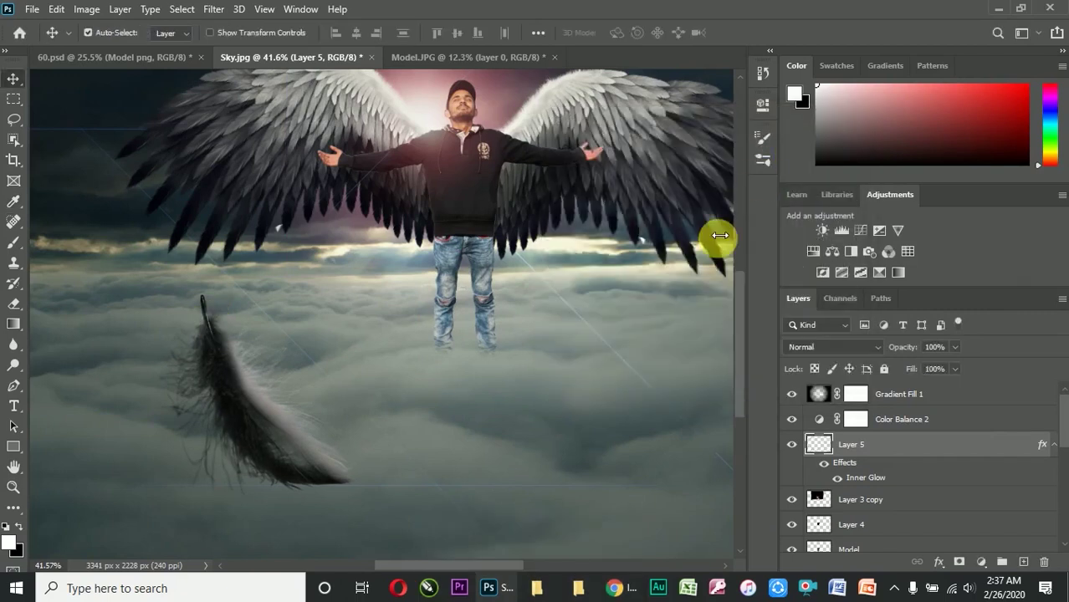
Nudge the feather layer slightly right and down
key(ctrl+0)
scroll(251, 402, down, 1)
drag(219, 410, 228, 423)
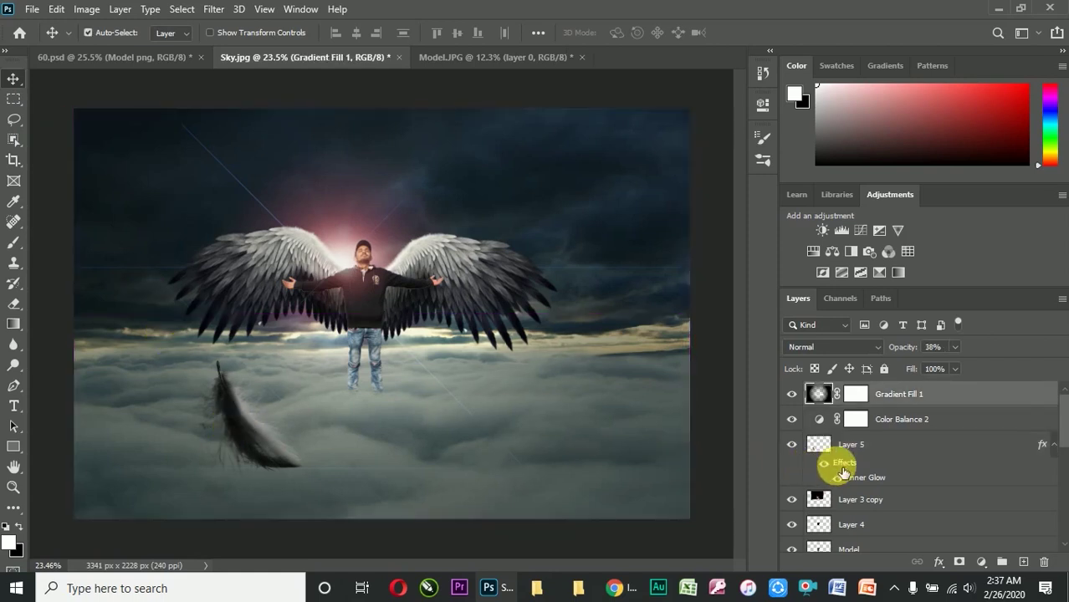
scroll(920, 469, down, 3)
scroll(919, 468, up, 2)
scroll(901, 446, up, 1)
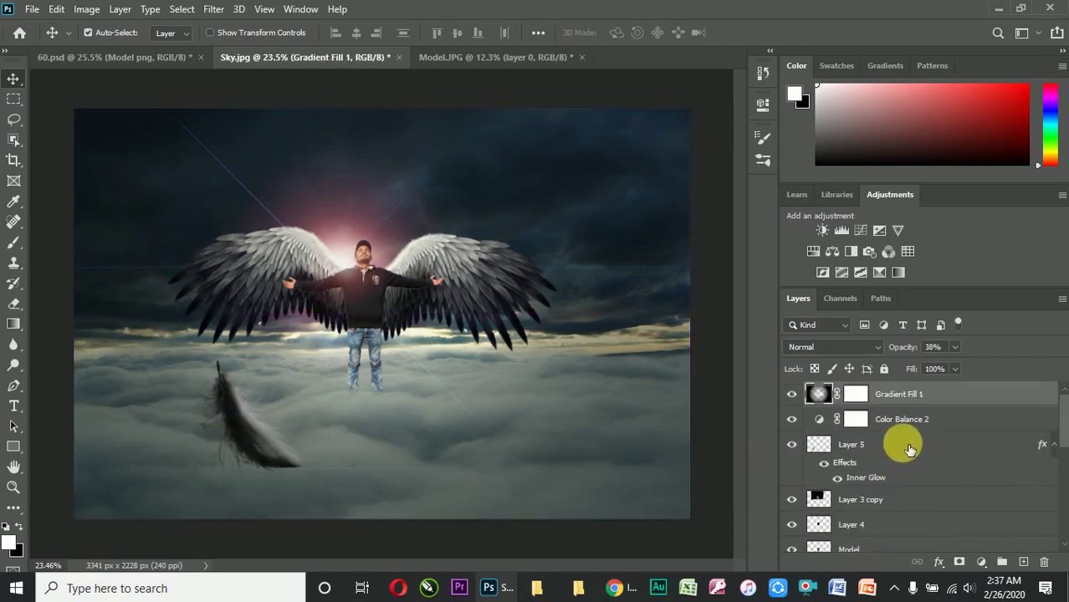
Rename Layer 5 to Feather and rasterize its Inner Glow into the pixels
click(793, 446)
click(793, 446)
click(856, 449)
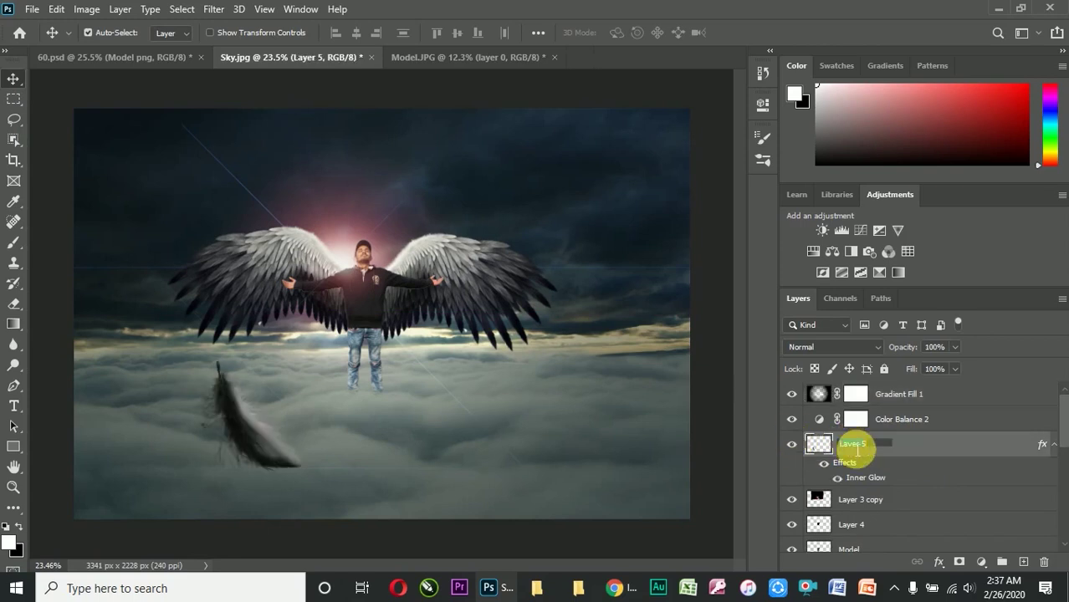
text(Feather)
key(Return)
right_click(849, 444)
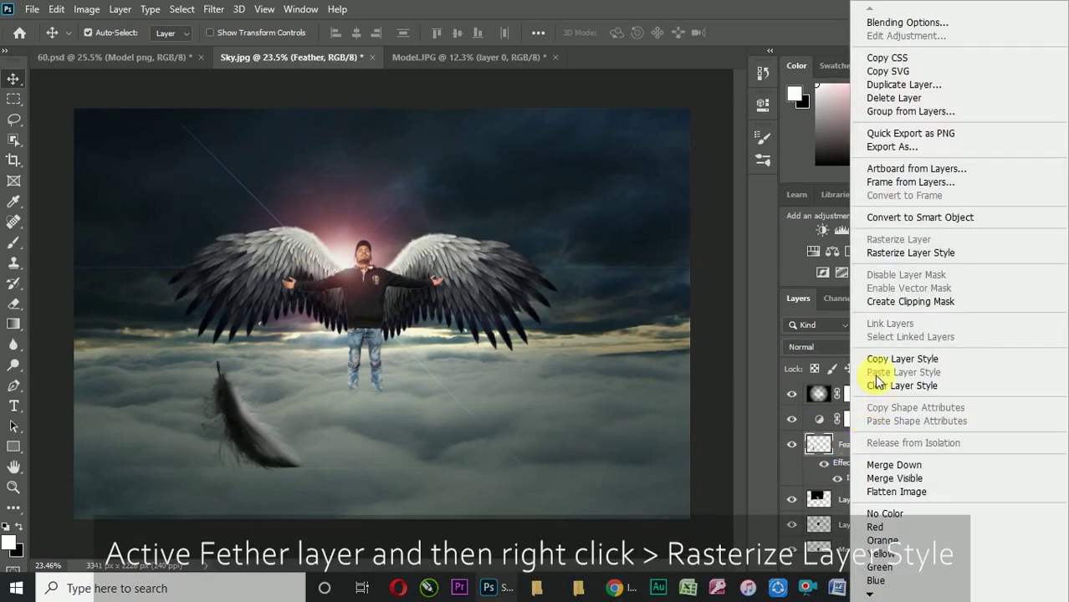
click(910, 253)
click(791, 444)
Move the feather and enlarge it to about 126%
key(ctrl+t)
drag(256, 420, 176, 455)
drag(281, 374, 295, 359)
click(776, 33)
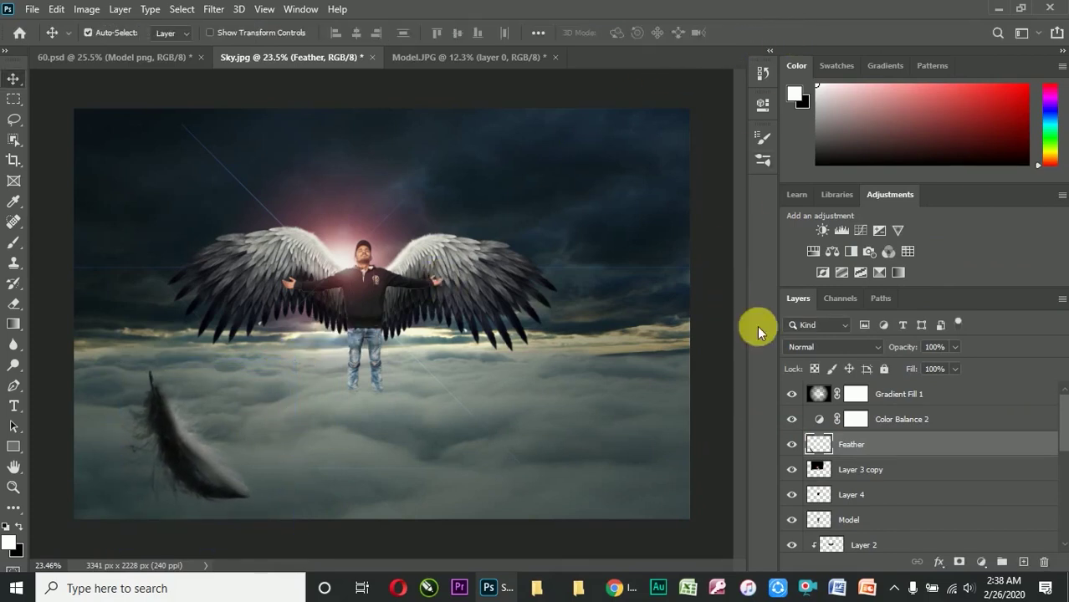
Duplicate the feather twice and move Feather copy 2 above Gradient Fill 1
key(ctrl+j)
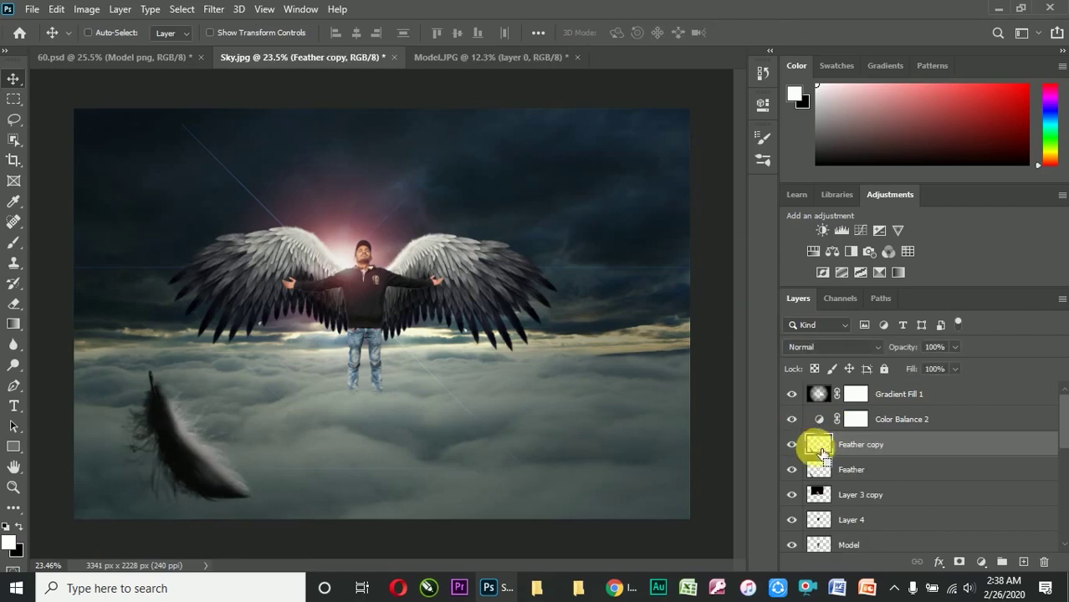
key(ctrl+j)
ctrl+click(191, 452)
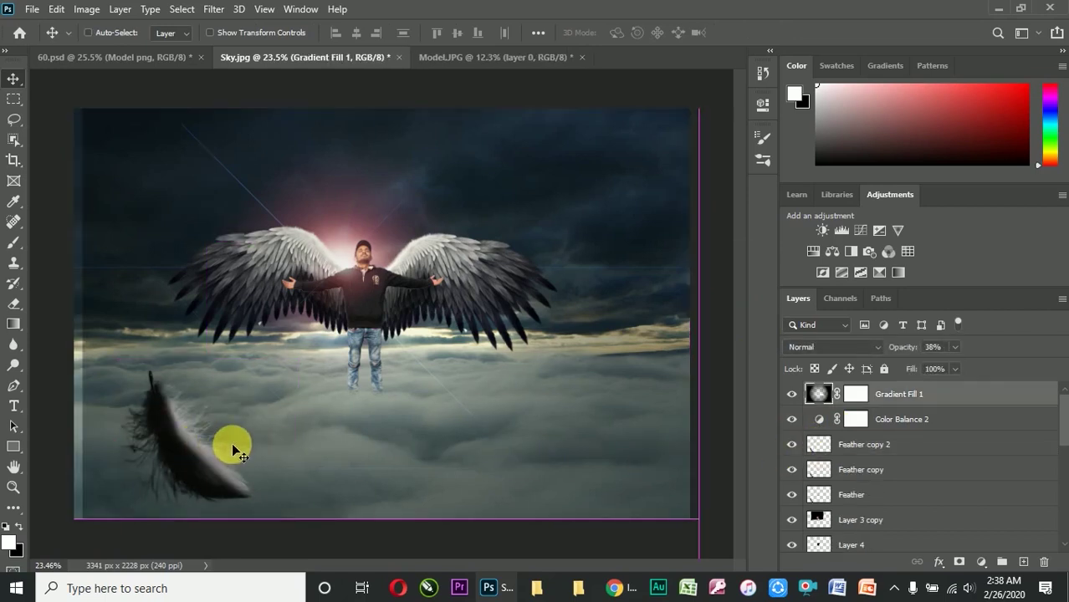
click(907, 421)
click(899, 443)
click(903, 394)
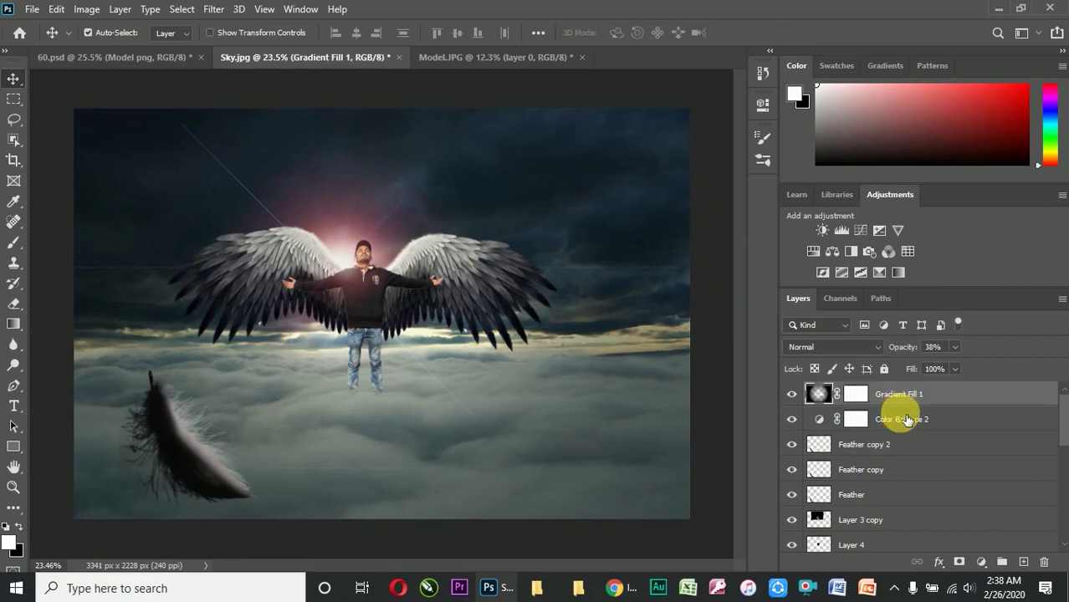
shift+click(903, 418)
mouse_move(907, 419)
mouse_down()
mouse_move(918, 432)
mouse_move(906, 462)
mouse_up()
click(880, 395)
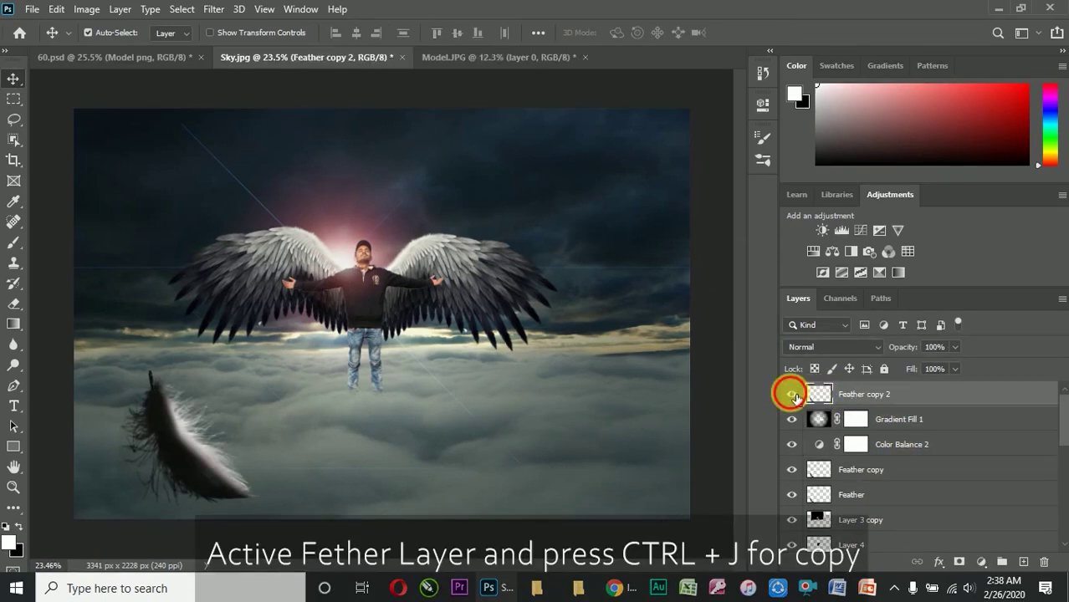
Move the feather copy up-right, rotate it about 171° and shrink it to about 30%
drag(197, 448, 274, 413)
key(ctrl+t)
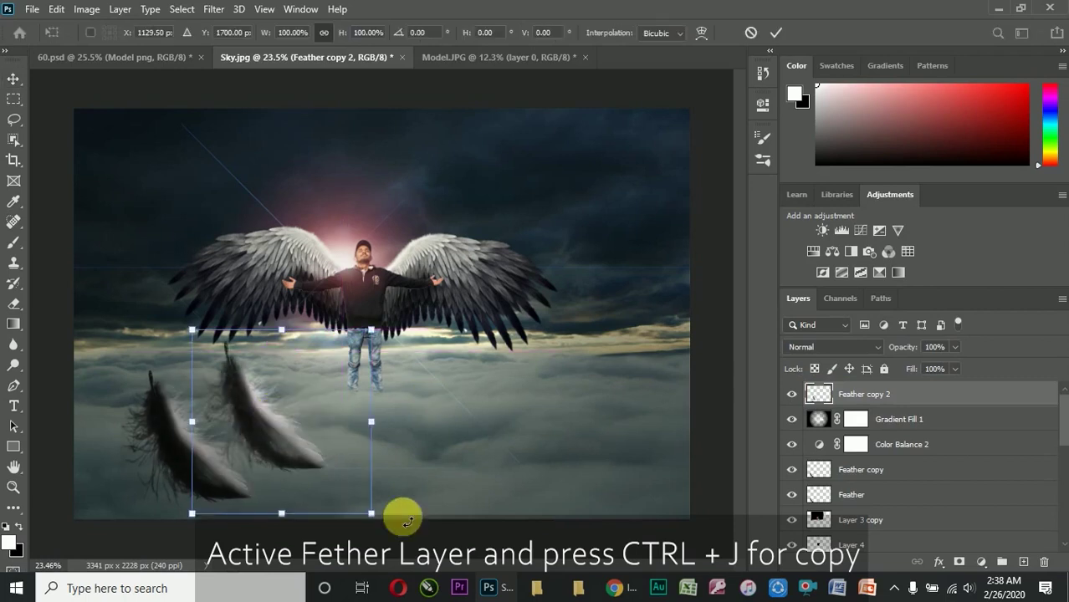
drag(400, 511, 148, 358)
mouse_move(356, 318)
mouse_down()
mouse_move(296, 407)
mouse_move(320, 358)
mouse_up()
key(Return)
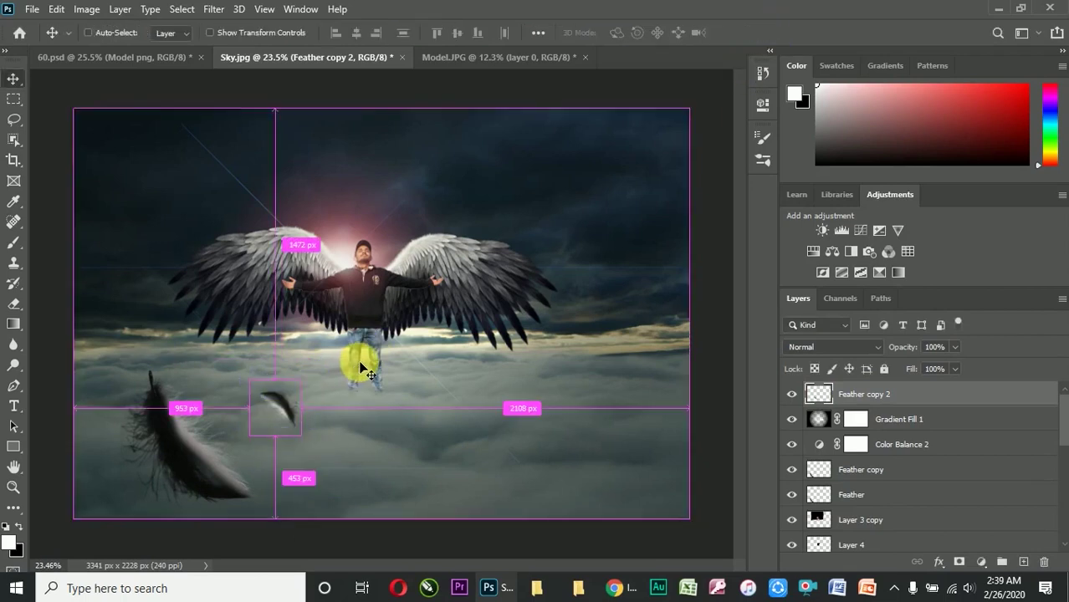
Flip the next small feather copy and resize it
key(ctrl+t)
right_click(333, 322)
click(339, 330)
mouse_move(322, 308)
mouse_down()
mouse_move(328, 331)
mouse_move(283, 359)
mouse_up()
key(Return)
Flip another small feather copy vertically
scroll(428, 269, up, 1)
key(ctrl+t)
right_click(249, 366)
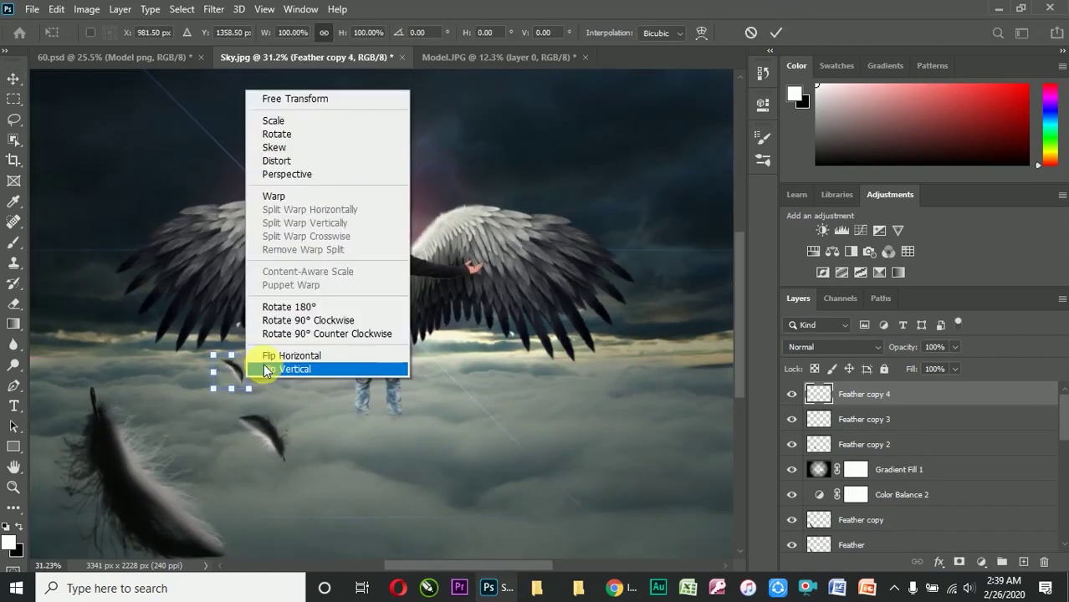
click(243, 365)
key(Return)
Place a feather copy further right and rotate Feather copy 6 about 136°
mouse_move(242, 368)
mouse_down()
mouse_move(352, 378)
mouse_move(322, 406)
mouse_move(352, 407)
mouse_move(318, 395)
mouse_move(368, 399)
mouse_up()
key(ctrl+t)
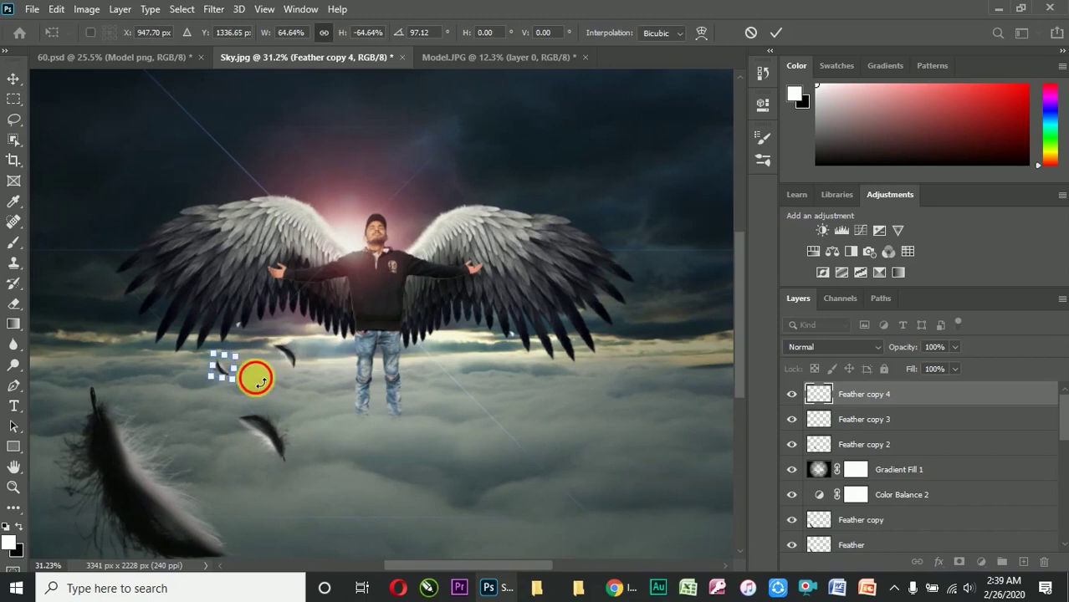
key(Return)
key(ctrl+t)
key(Return)
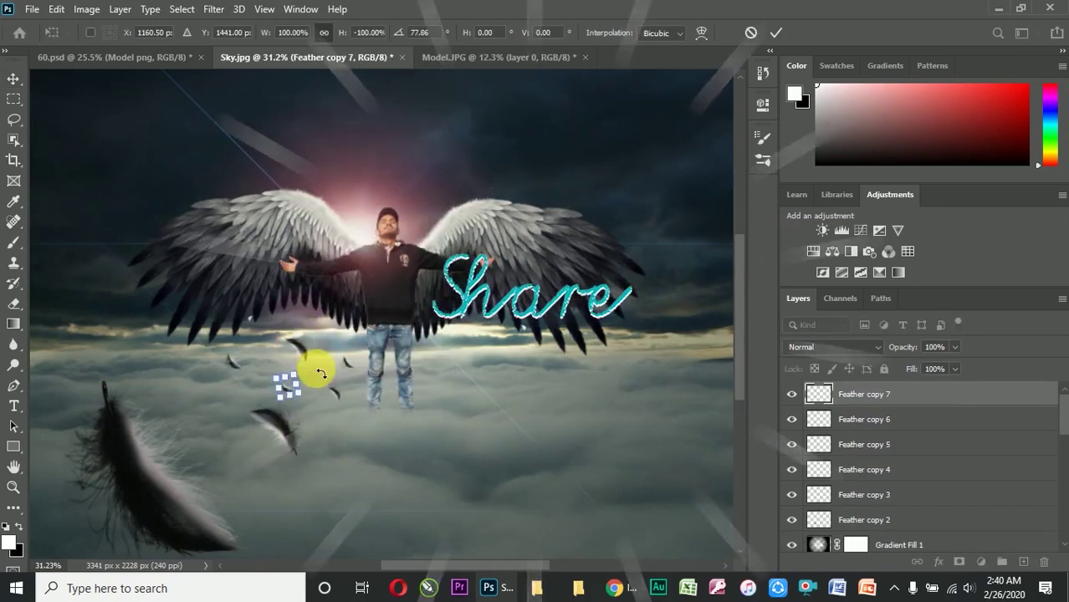
Copy feathers to near the man's legs, transforming Feather copy 9
scroll(286, 382, down, 1)
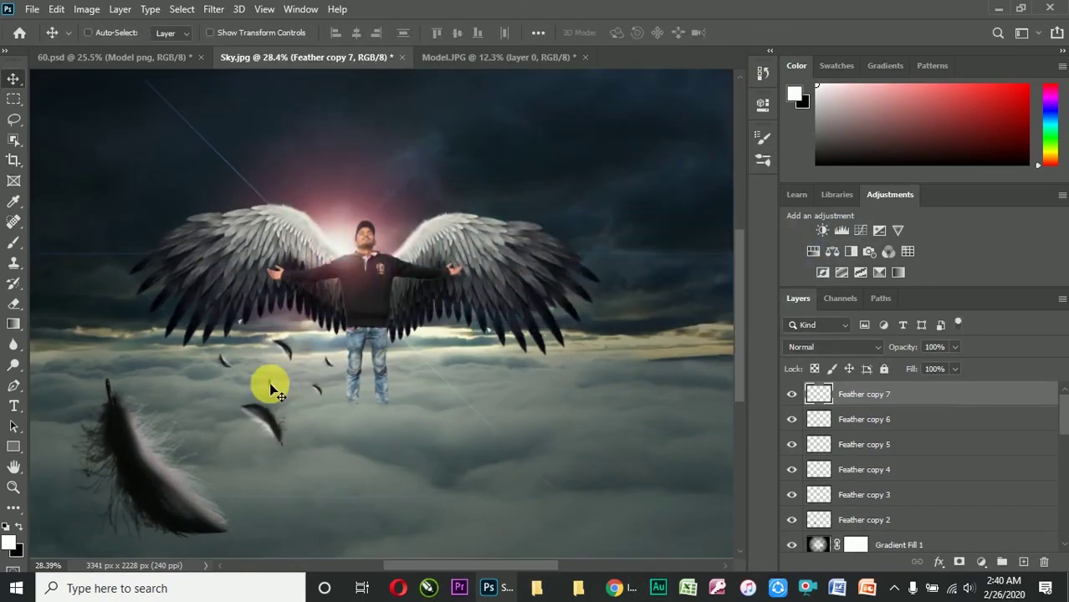
mouse_move(275, 389)
alt+mouse_down()
mouse_move(441, 353)
mouse_move(452, 395)
mouse_move(607, 298)
mouse_move(467, 437)
alt+mouse_up()
key(ctrl+t)
key(Return)
key(ctrl+t)
key(Return)
Add Feather copies 11 and 12 below the legs, placing and rotating them
key(ctrl+t)
key(Return)
key(ctrl+t)
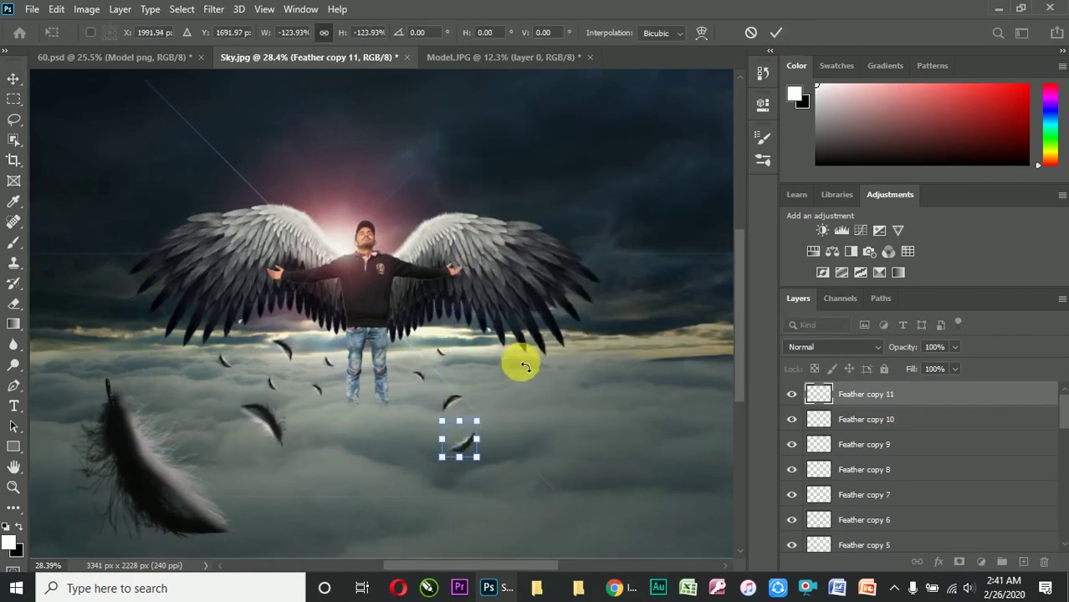
click(776, 32)
alt+scroll(468, 435, down, 2)
key(ctrl+t)
mouse_move(468, 435)
alt+mouse_down()
mouse_move(360, 395)
mouse_move(381, 434)
alt+mouse_up()
click(776, 33)
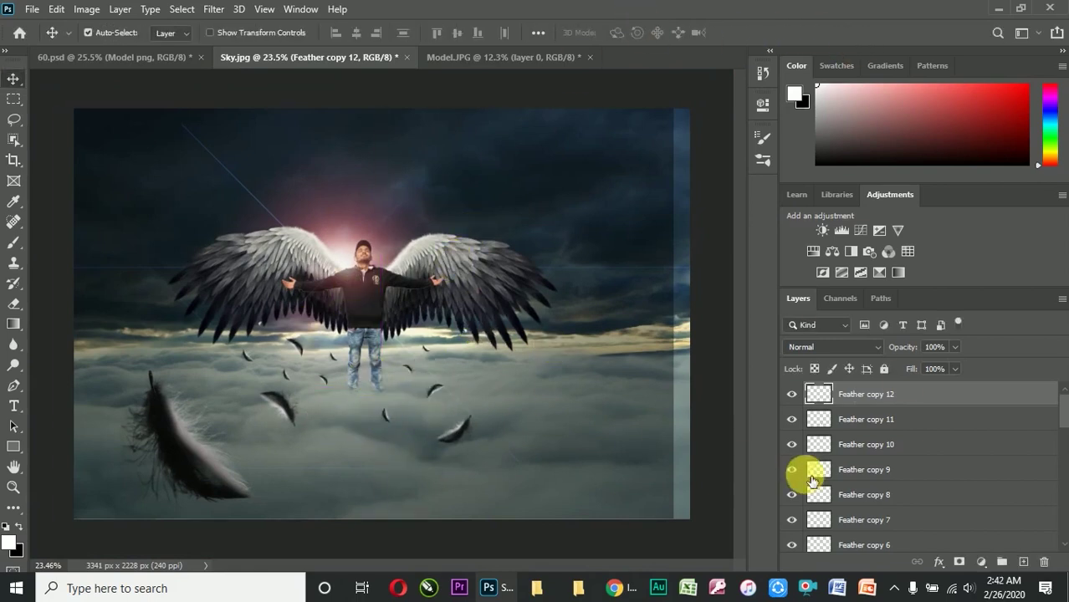
Move the Feather copy layer above Gradient Fill 1 in the layer stack
scroll(844, 460, down, 3)
scroll(887, 451, down, 3)
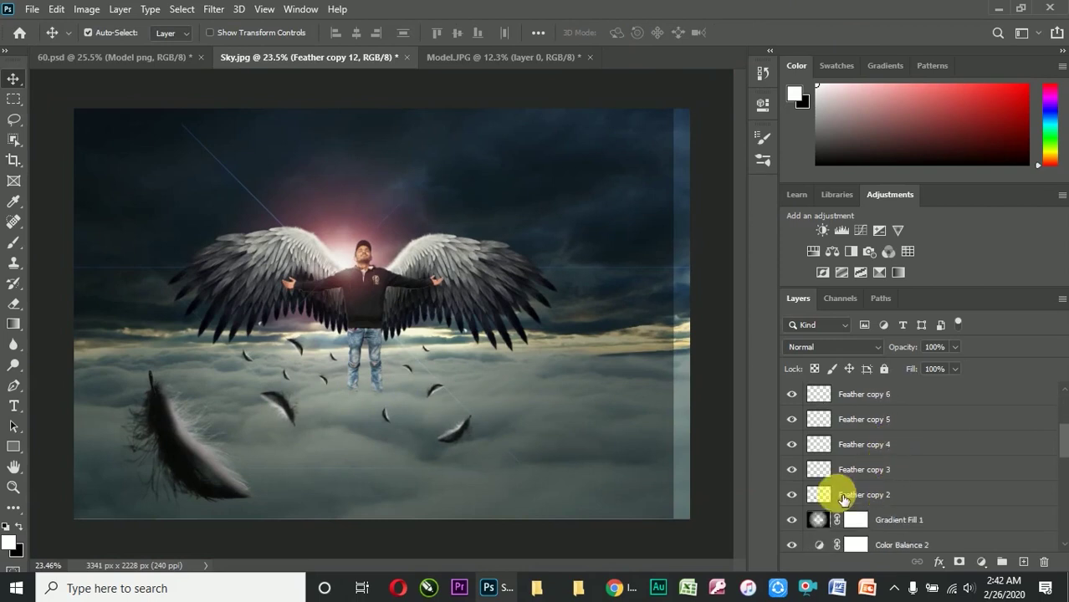
click(813, 496)
click(791, 495)
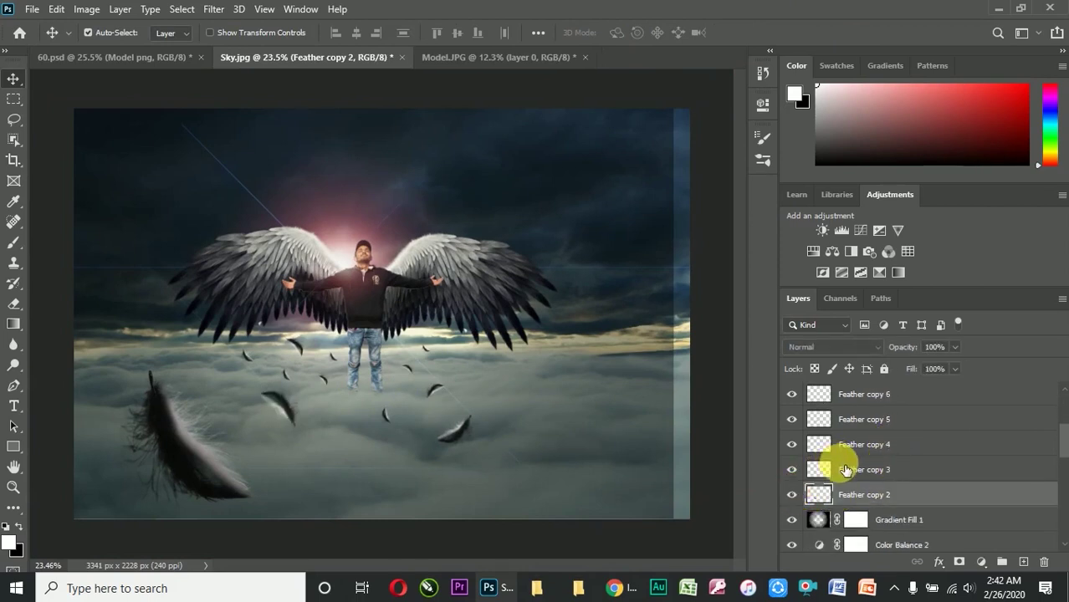
scroll(845, 470, down, 2)
mouse_move(859, 471)
mouse_down()
mouse_move(866, 413)
mouse_move(831, 426)
mouse_up()
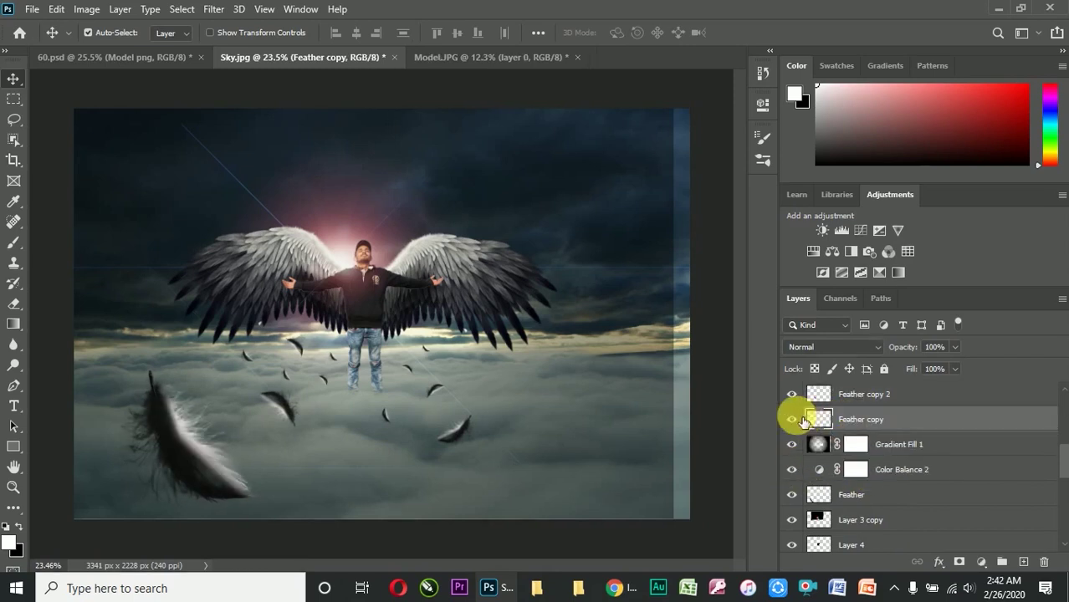
Set a Motion Blur on a feather at -82° angle and about 27 px distance
click(213, 8)
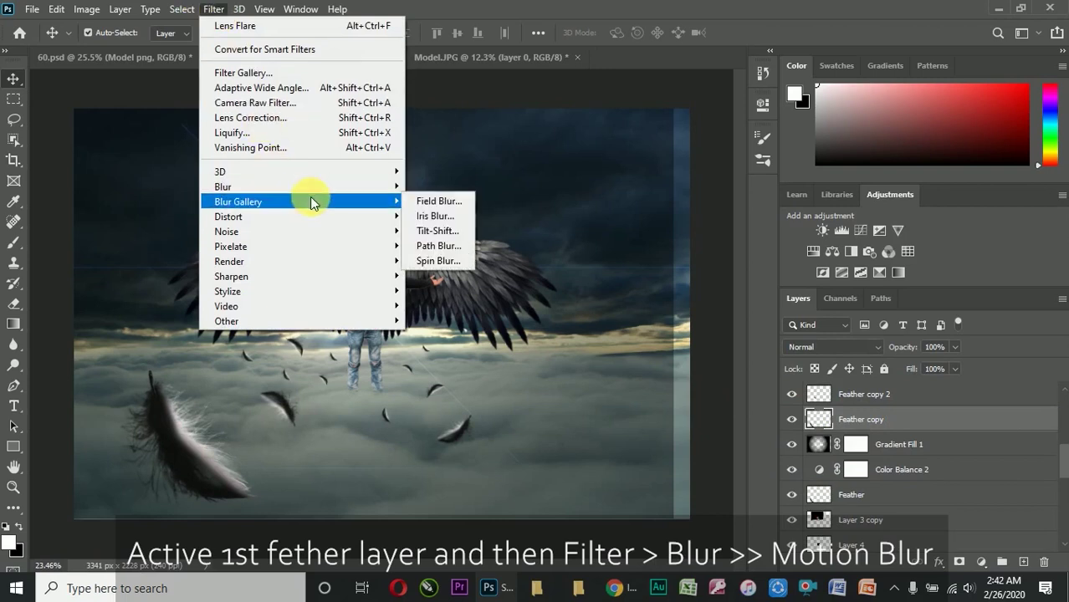
mouse_move(222, 186)
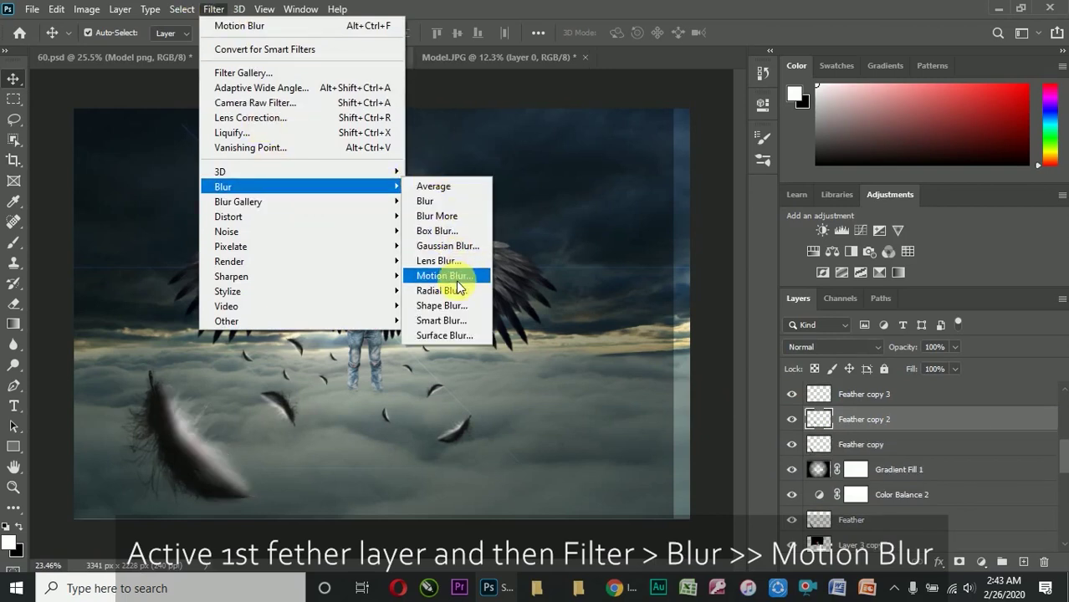
click(444, 275)
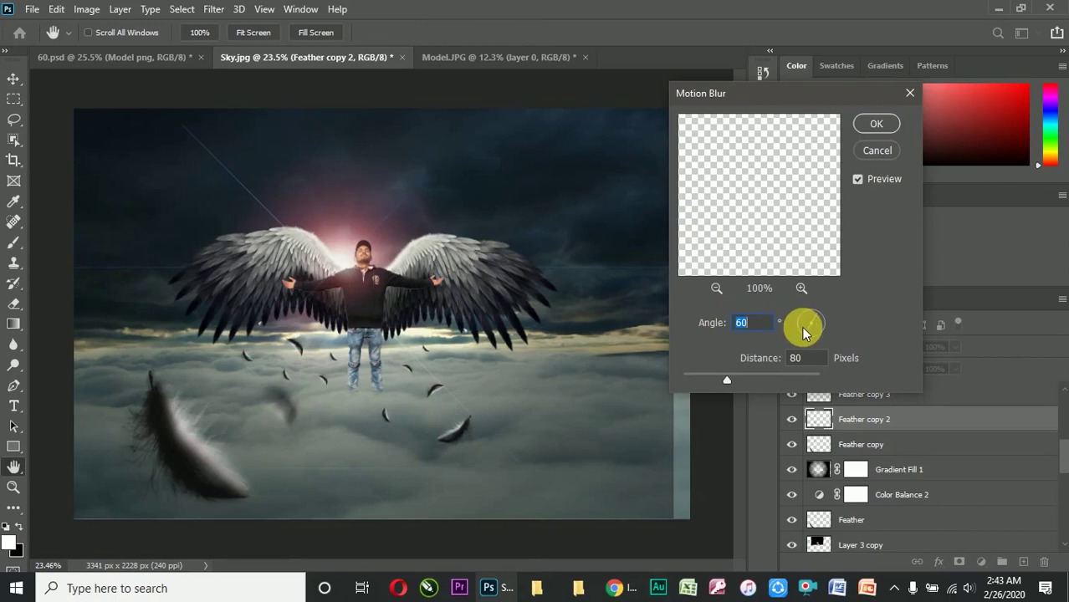
drag(818, 327, 813, 335)
drag(717, 379, 700, 372)
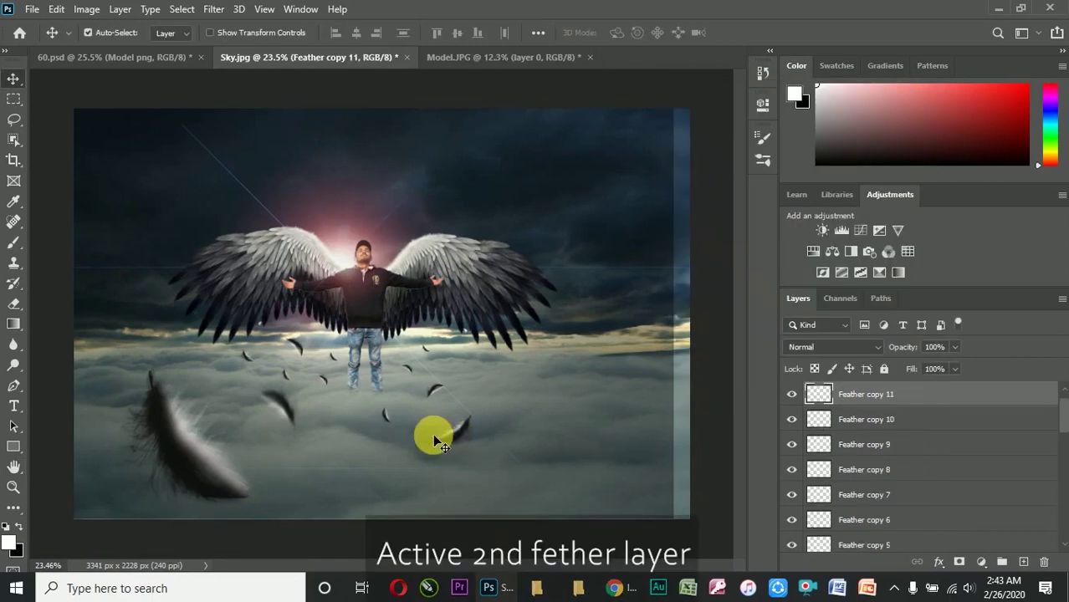
Apply a Motion Blur of about -51° and 16 px to the next feather
click(212, 9)
mouse_move(222, 187)
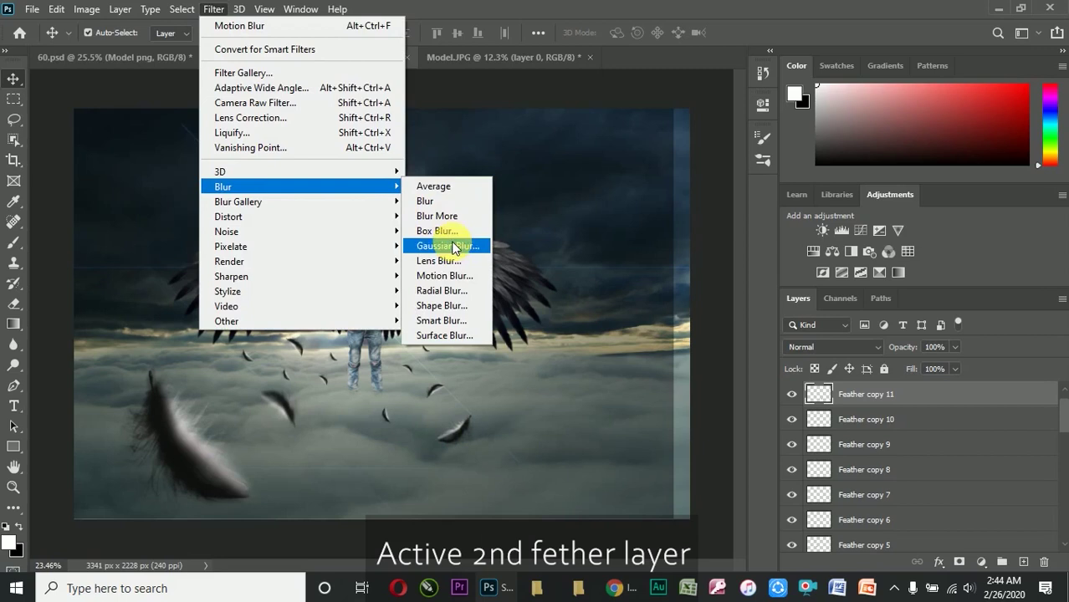
click(458, 277)
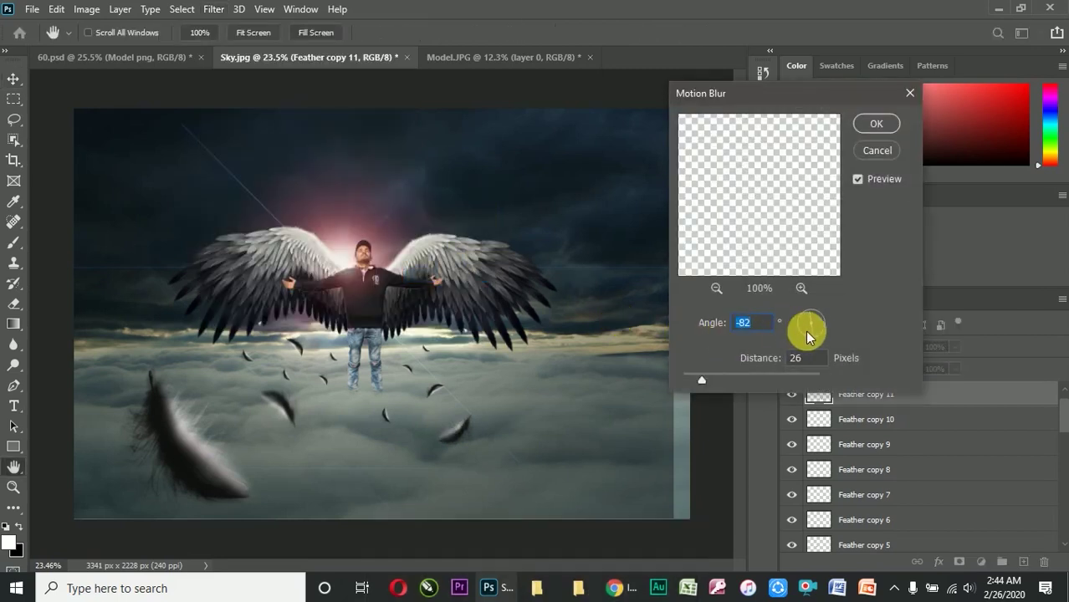
drag(817, 331, 810, 365)
drag(702, 382, 693, 382)
click(878, 125)
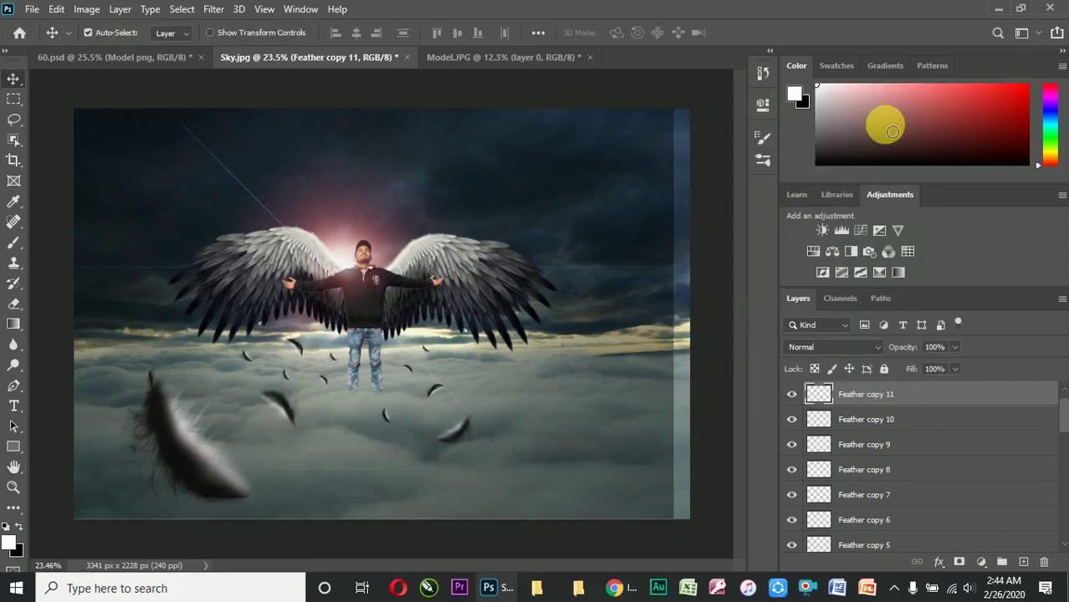
Give the next feather layer a Motion Blur at -20° angle
key(ctrl+j)
alt+scroll(401, 418, up, 2)
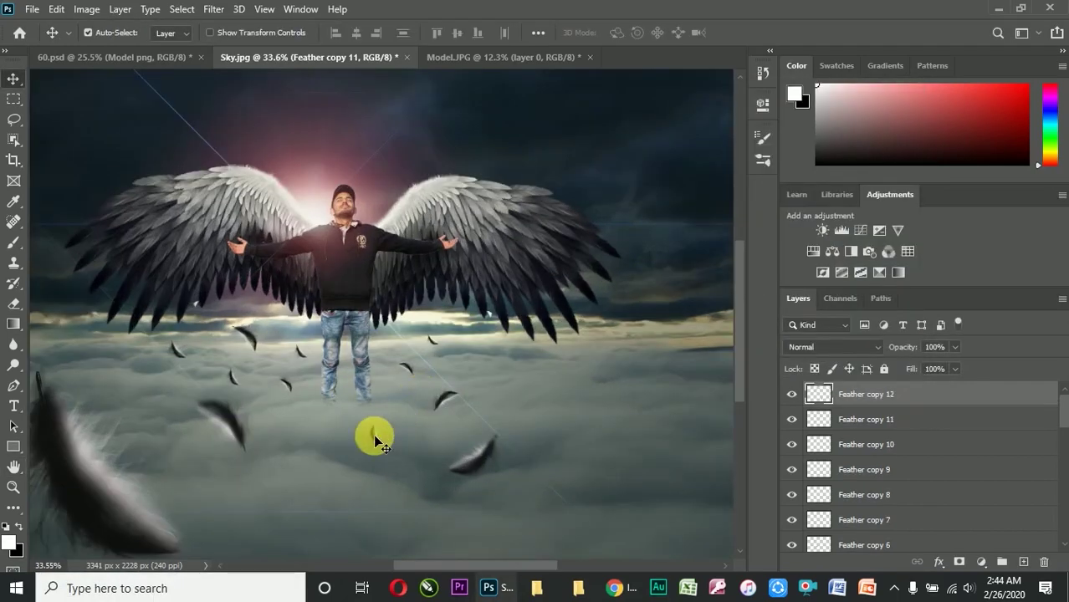
click(211, 9)
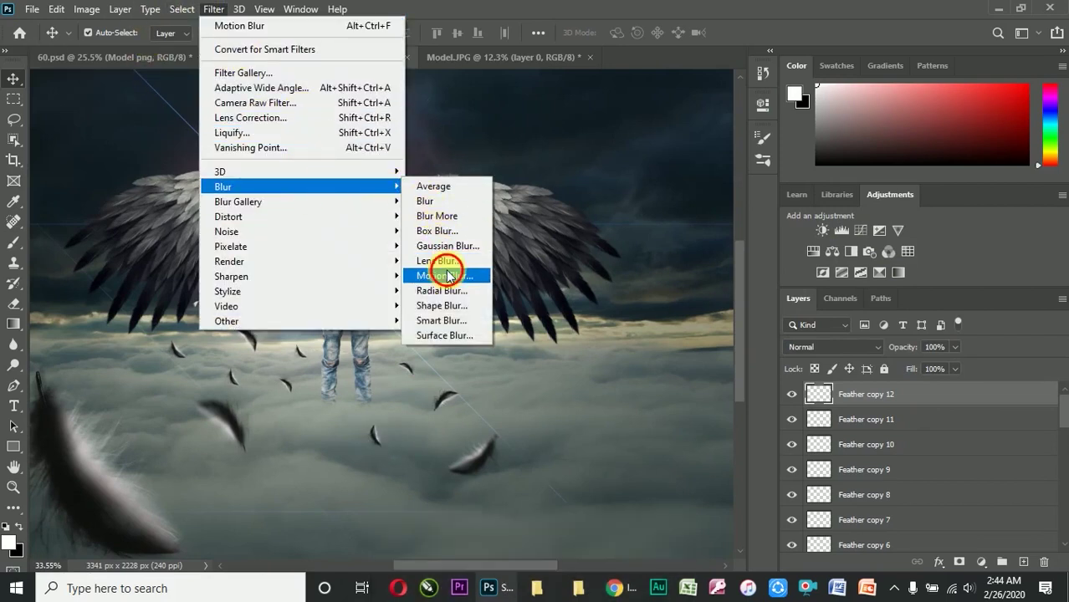
click(448, 276)
drag(814, 328, 818, 325)
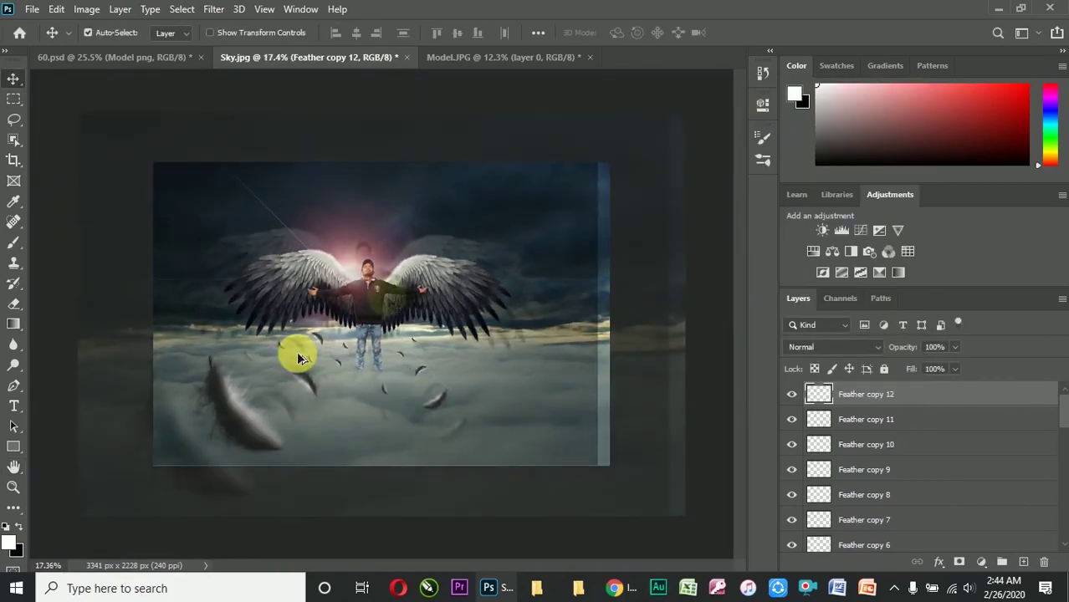
Select all the feather layers and group them with Ctrl+G
scroll(888, 418, down, 3)
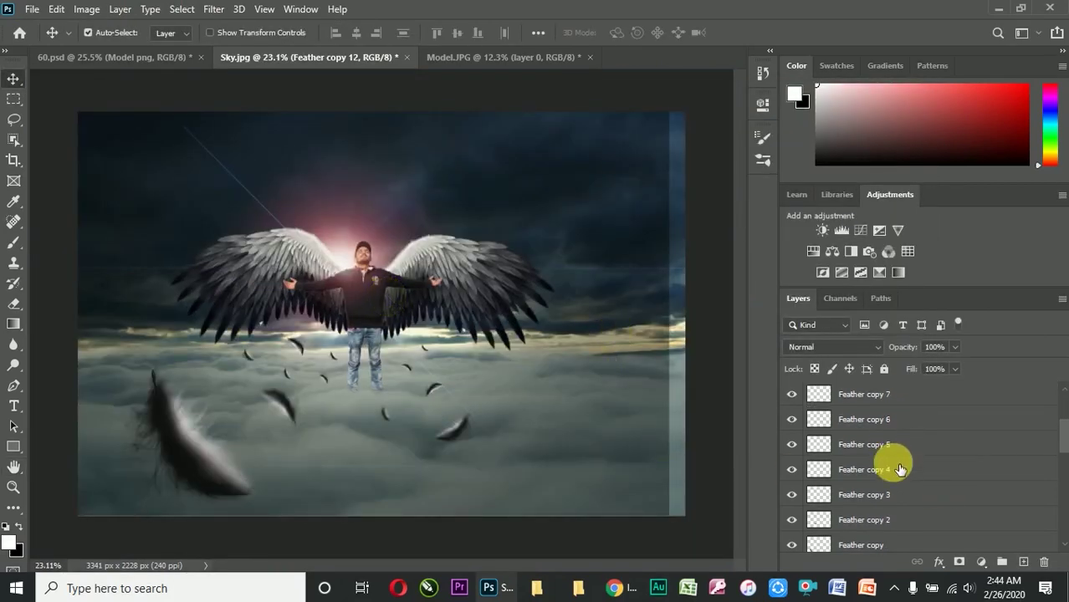
shift+click(882, 517)
key(ctrl+g)
text(Feather)
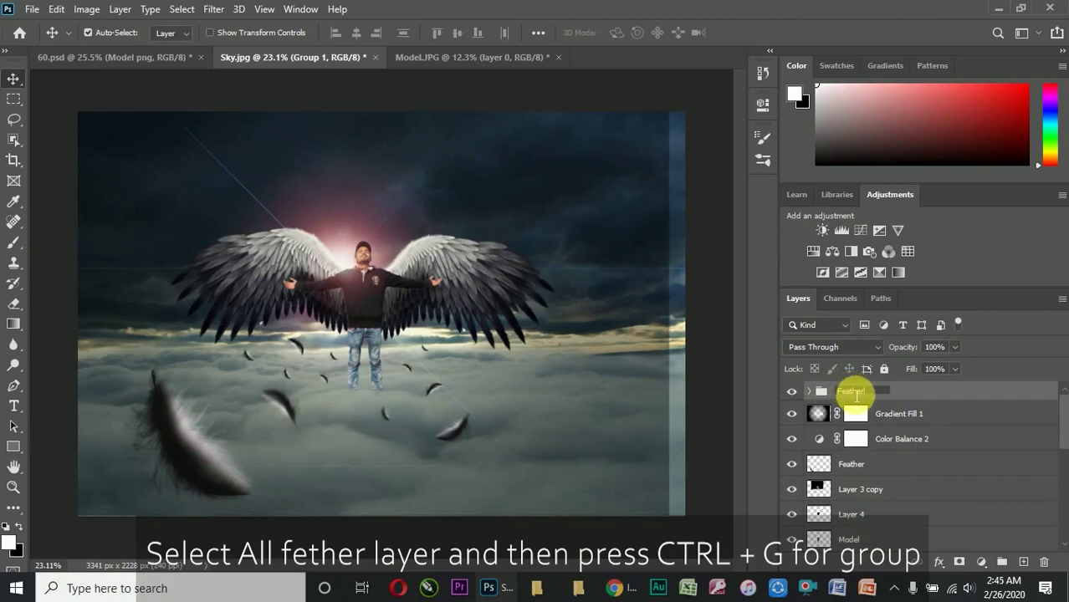
Name the group Feathers and add a Gradient Map adjustment layer
text(s)
key(Return)
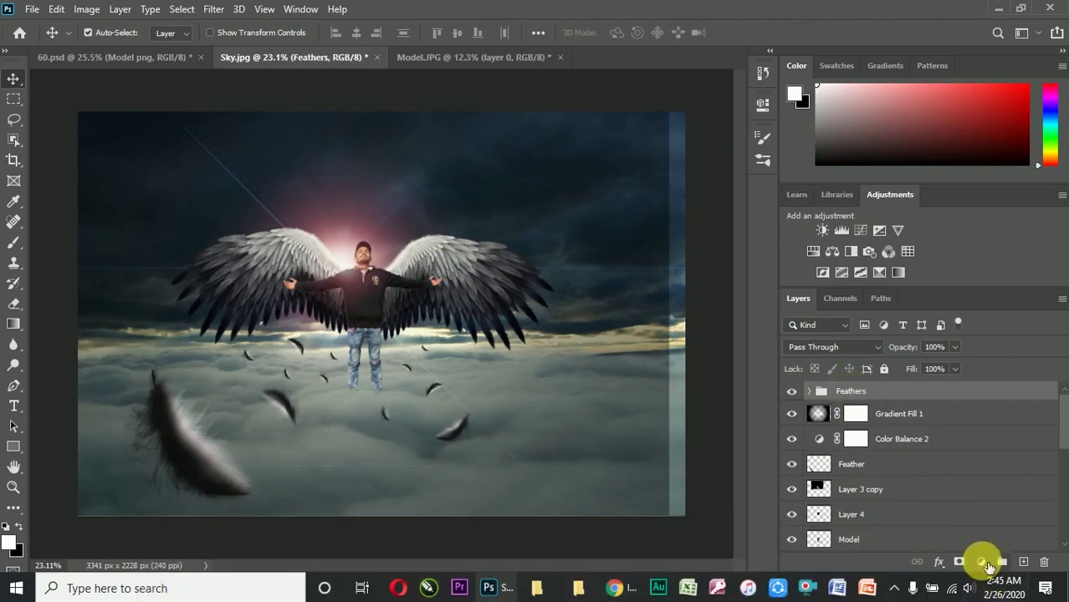
click(981, 562)
click(970, 537)
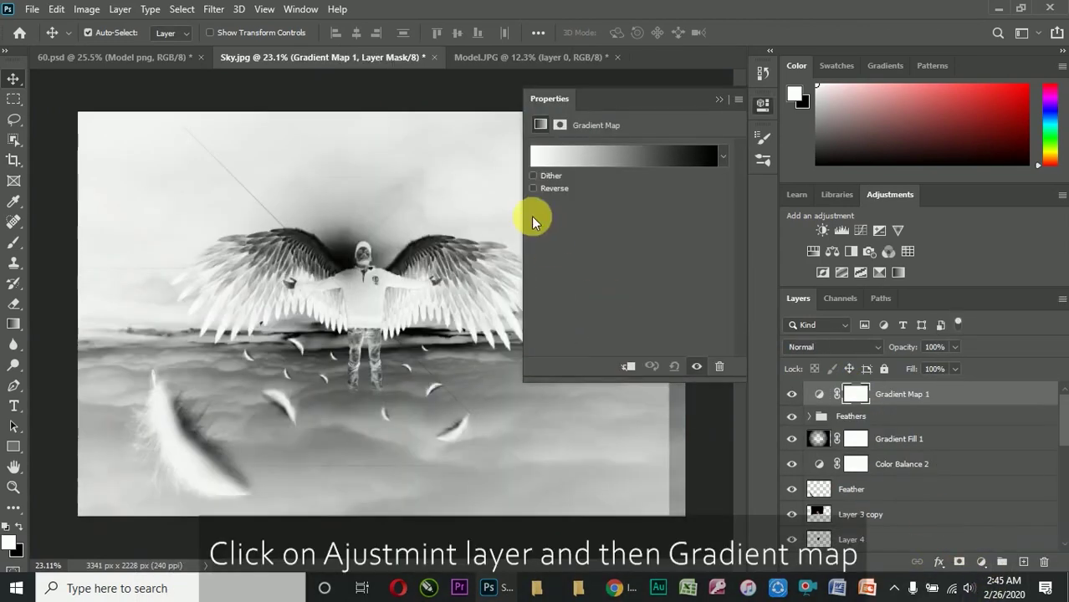
In the Gradient Editor, set the end stop's colour to ffd200
click(589, 157)
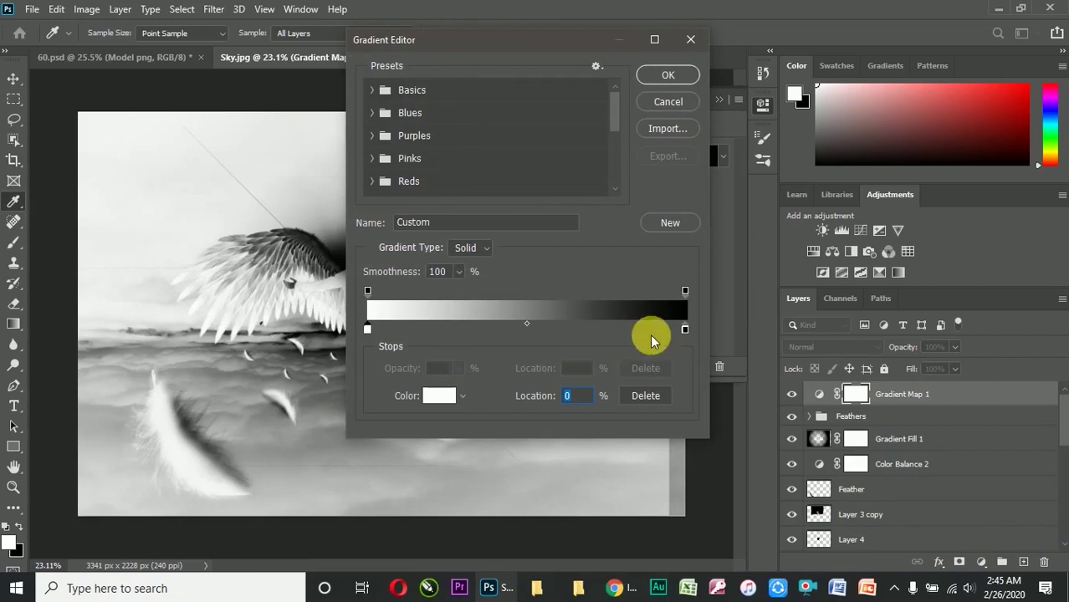
click(685, 330)
click(442, 393)
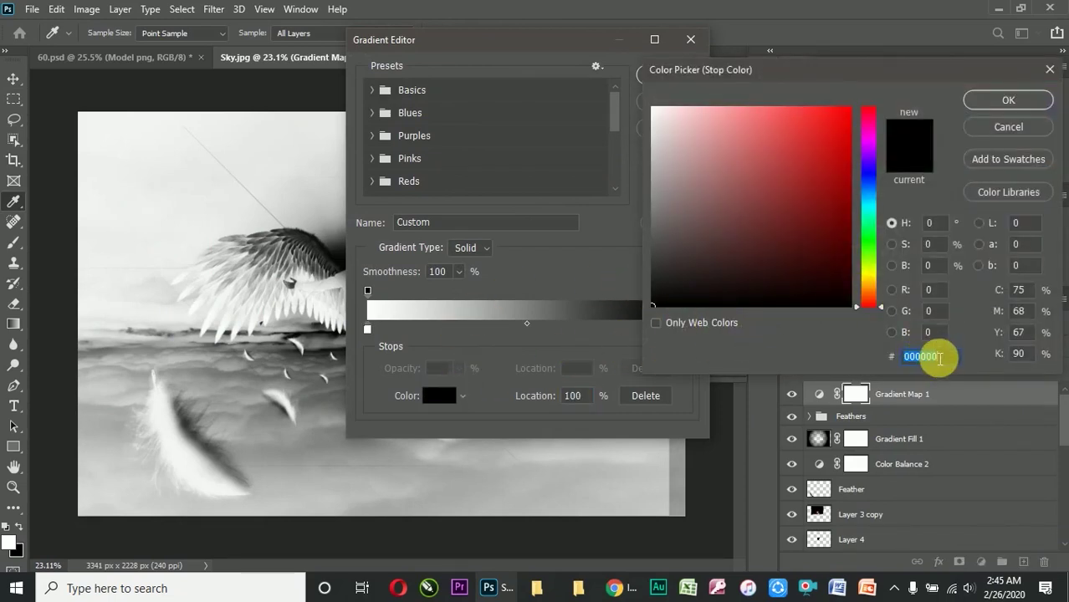
text(ffd2)
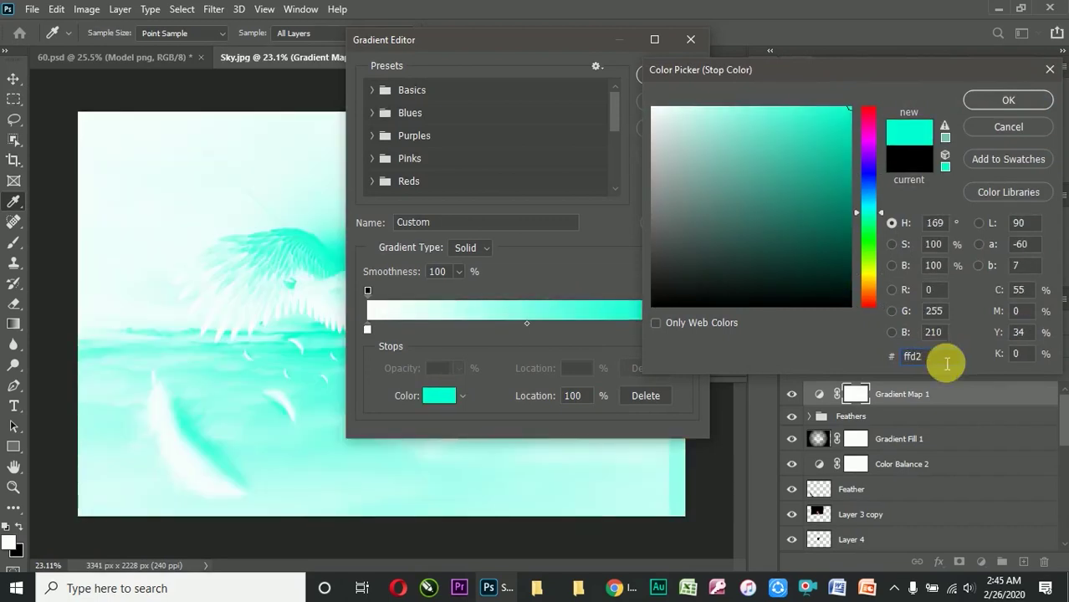
text(00)
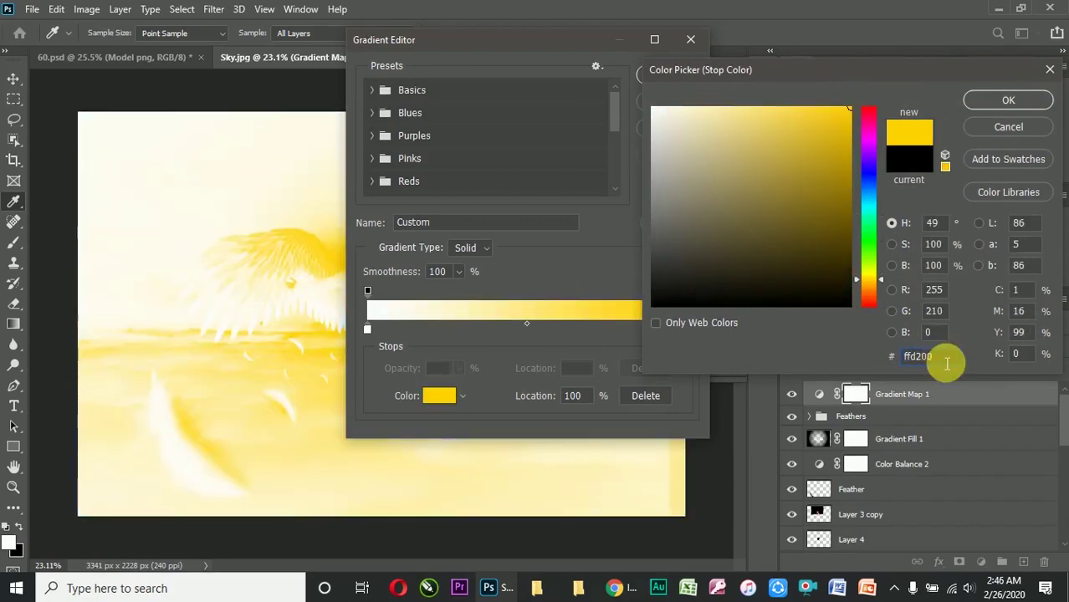
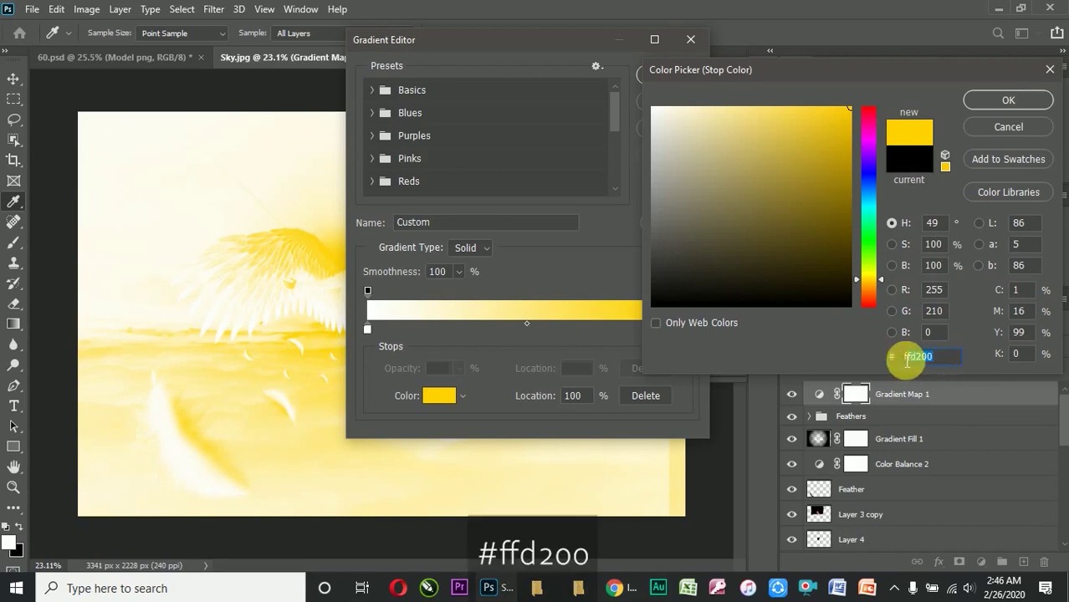
Set the gradient's right stop to #ffd200 and left stop to #3f758b, then accept the gradient
click(1004, 101)
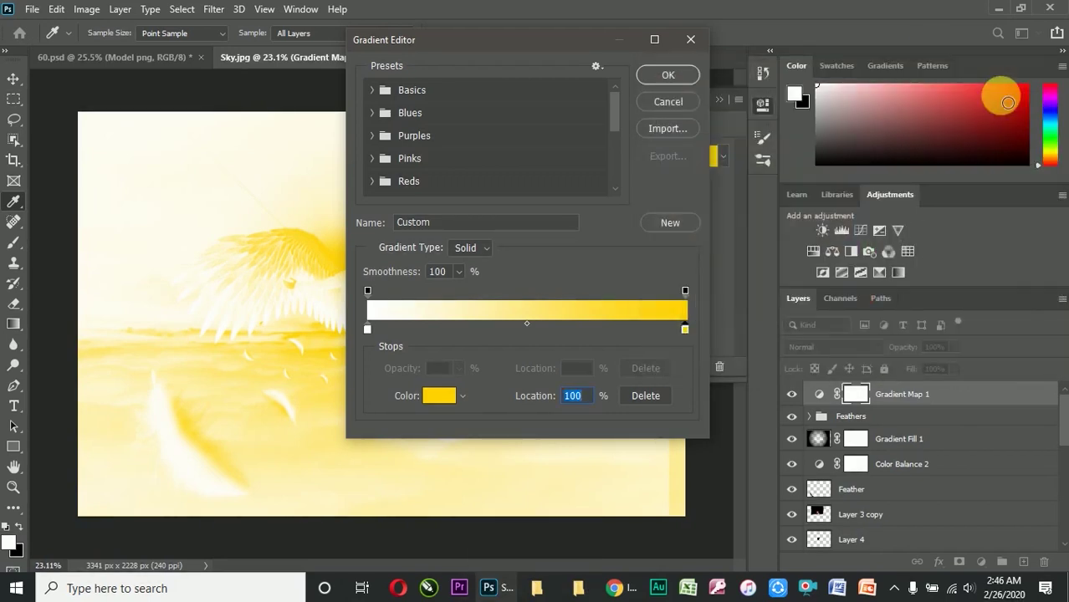
click(367, 329)
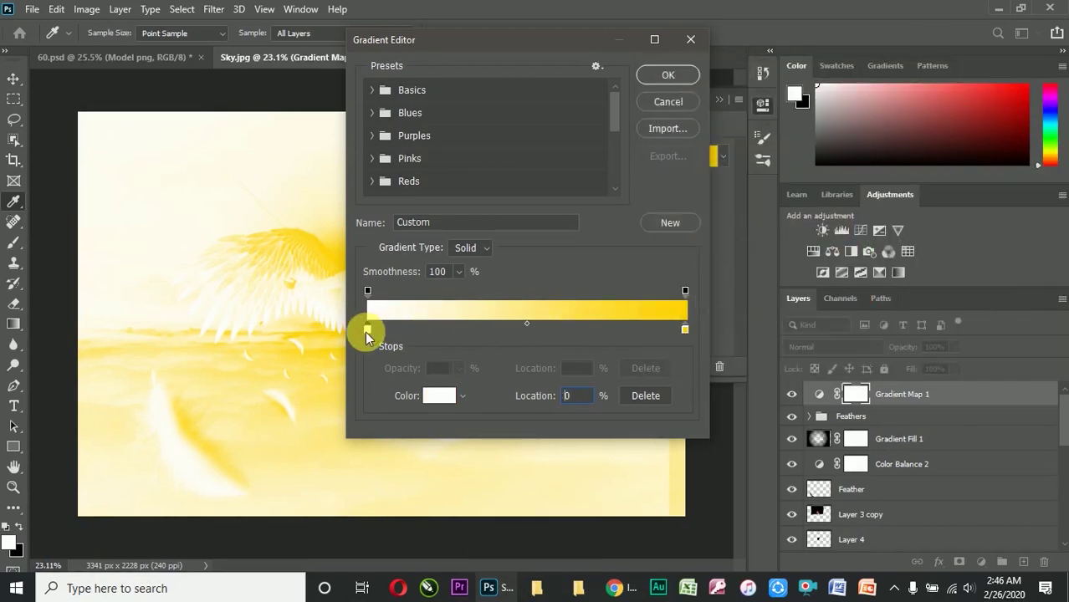
click(436, 395)
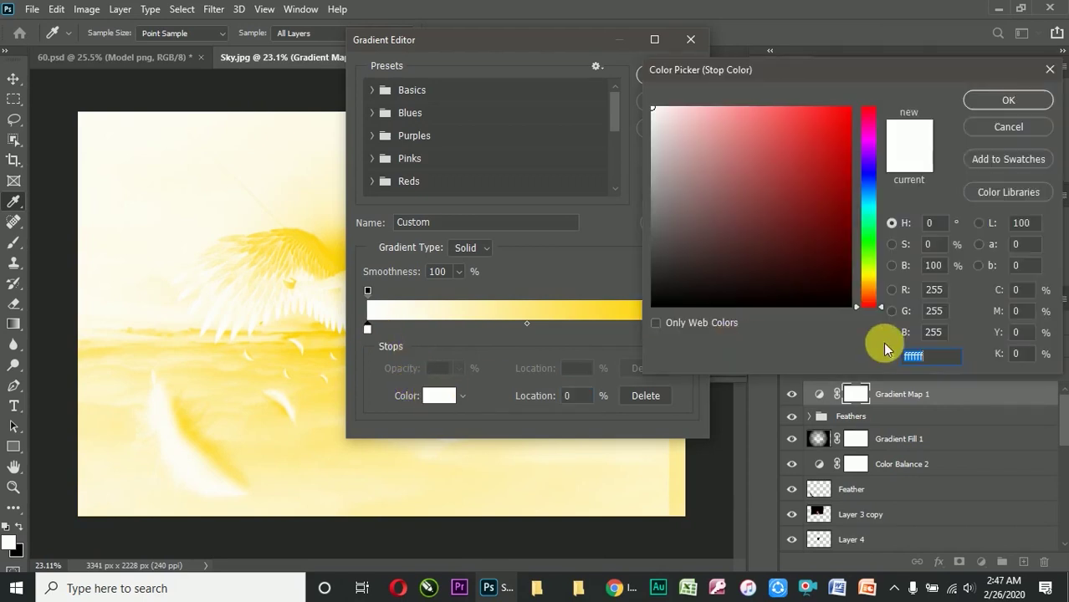
text(3f)
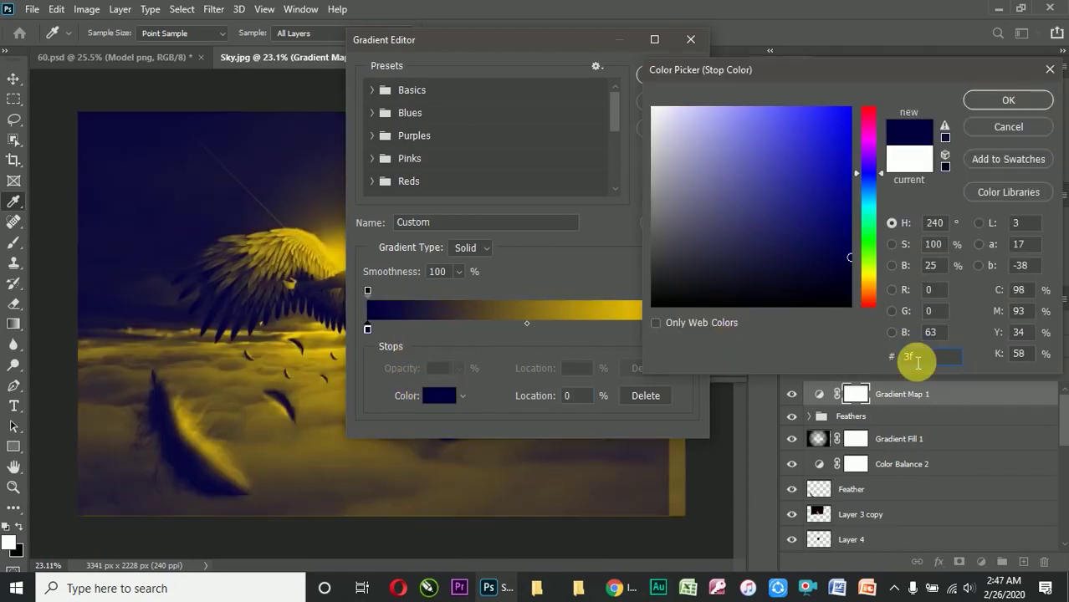
text(75)
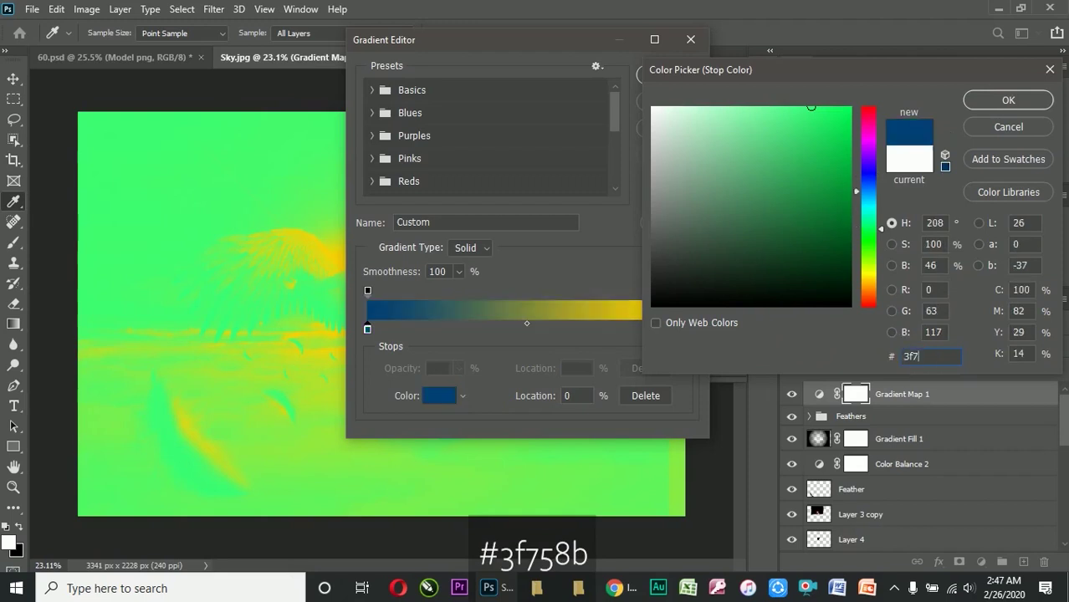
text(8b)
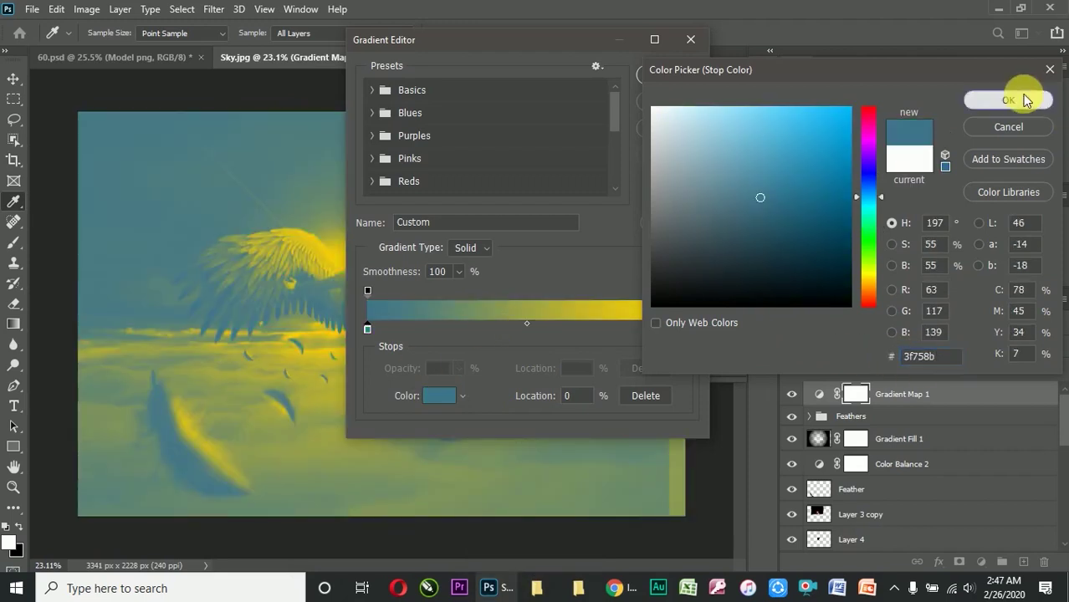
click(1007, 100)
click(662, 73)
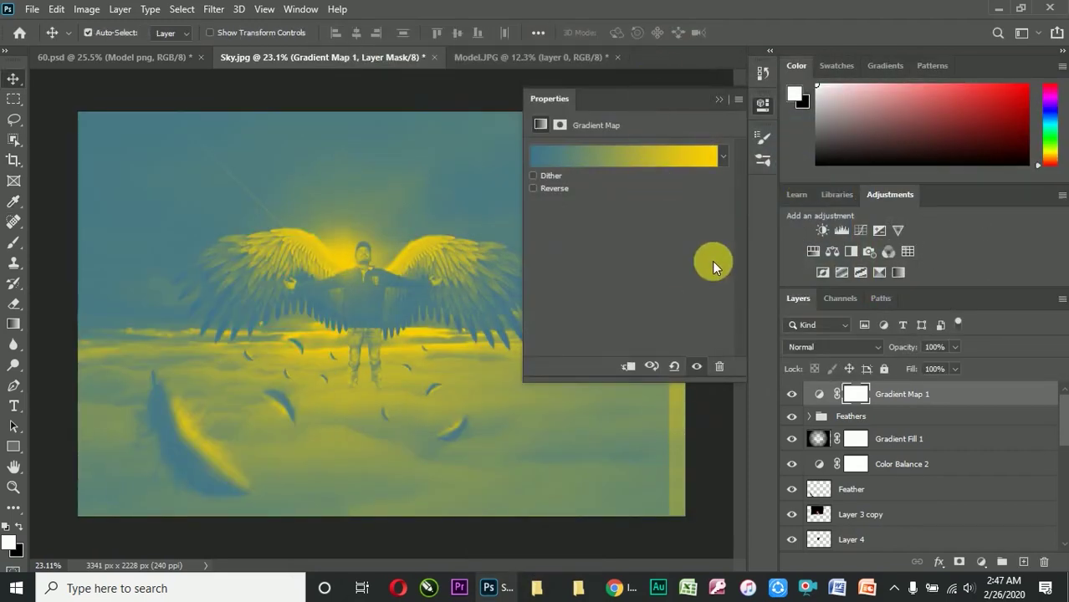
Compare Gradient Map 1 hidden and shown, then set its blend mode to Overlay
click(710, 94)
click(791, 394)
click(792, 394)
click(815, 348)
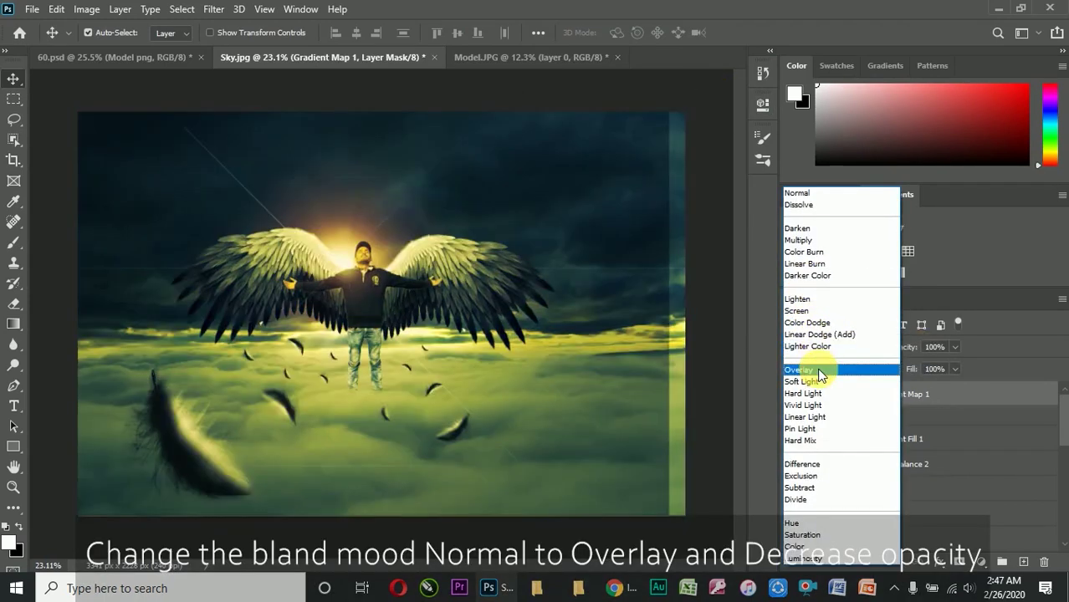
click(818, 369)
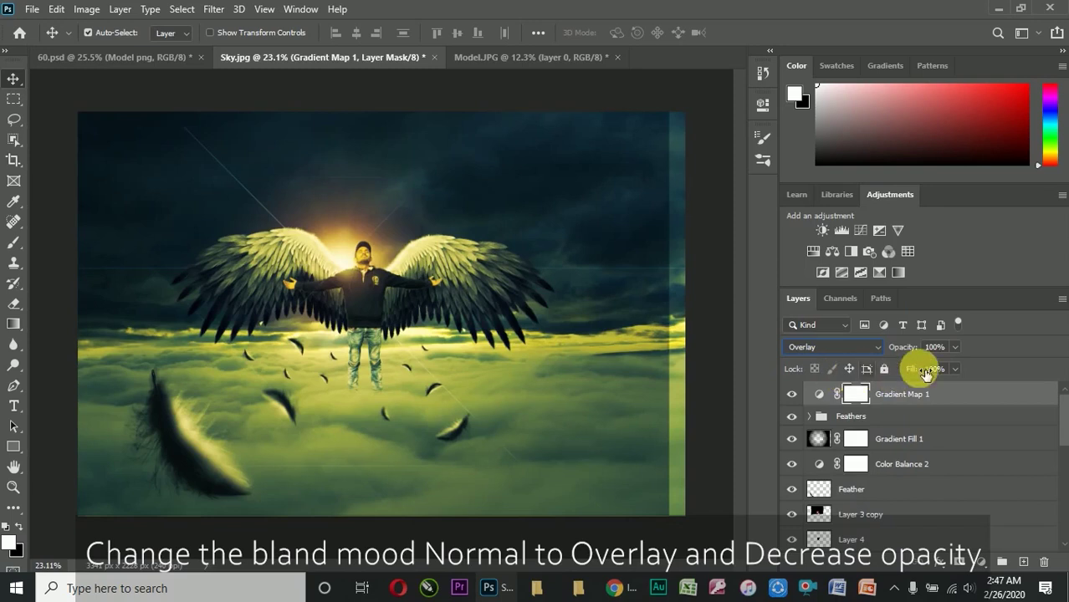
Lower Gradient Map 1's opacity to about 36%, nudge Gradient Fill 1, and undo an accidental group
click(954, 347)
drag(932, 371, 927, 371)
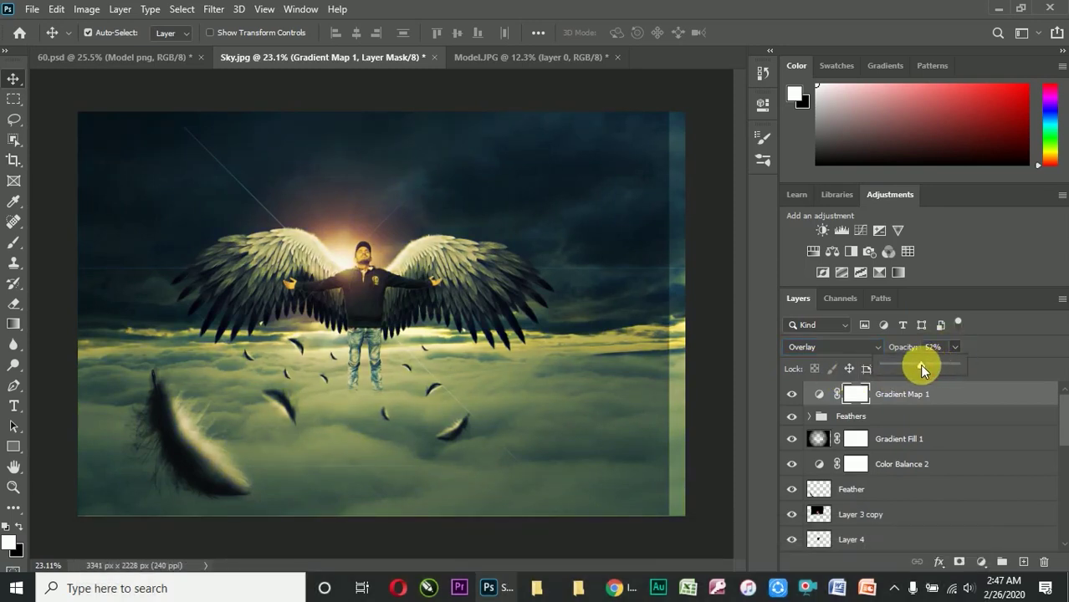
drag(921, 365, 914, 367)
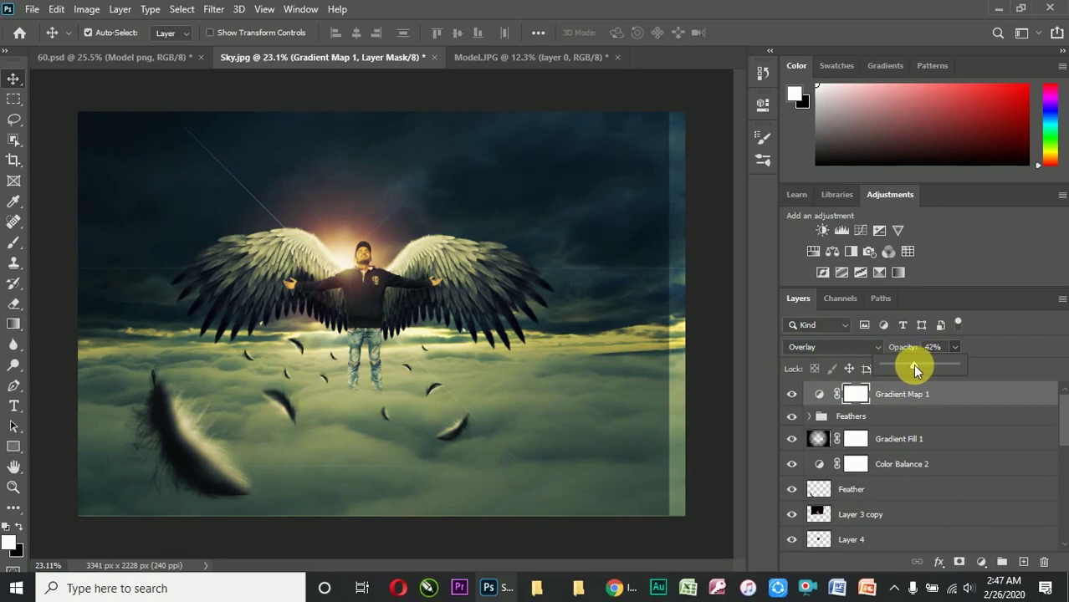
drag(647, 363, 664, 369)
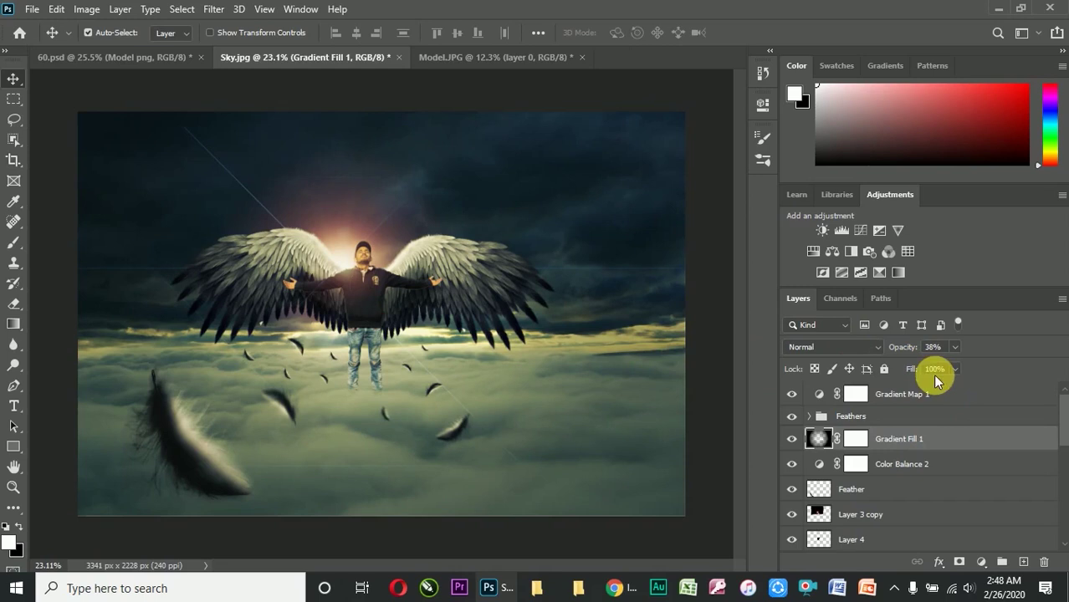
click(910, 398)
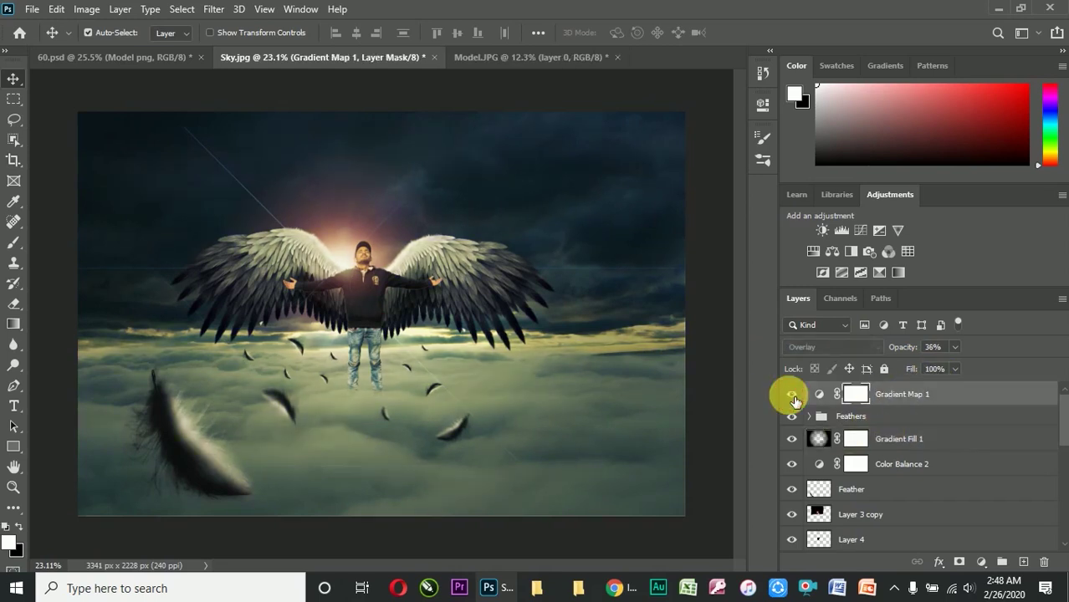
click(983, 562)
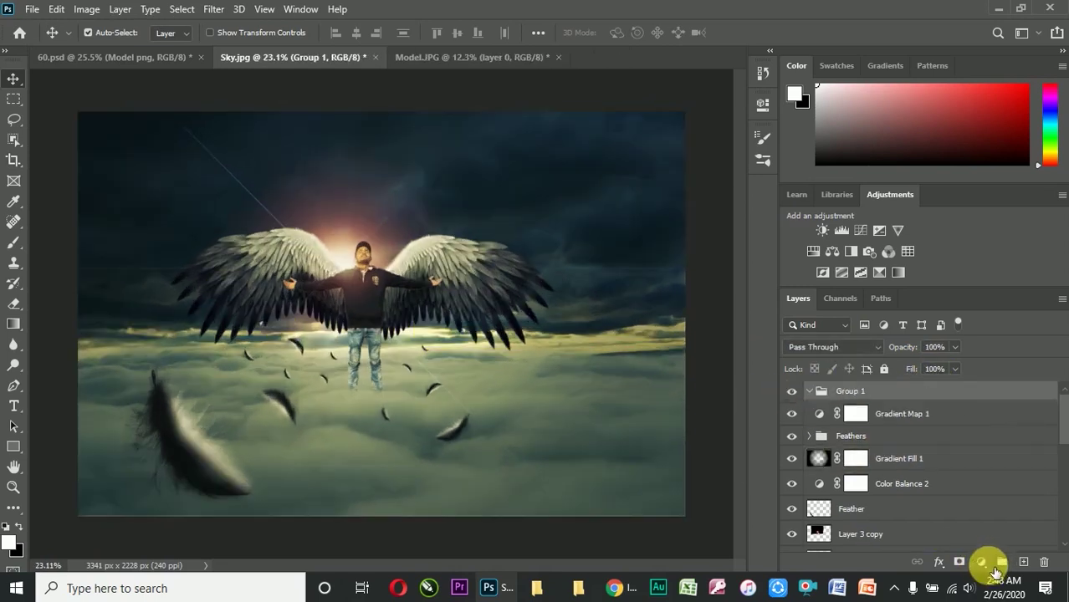
key(ctrl+z)
Add a Color Balance adjustment and shift its Highlights to -9/-2/-3, toward cyan and blue
click(983, 562)
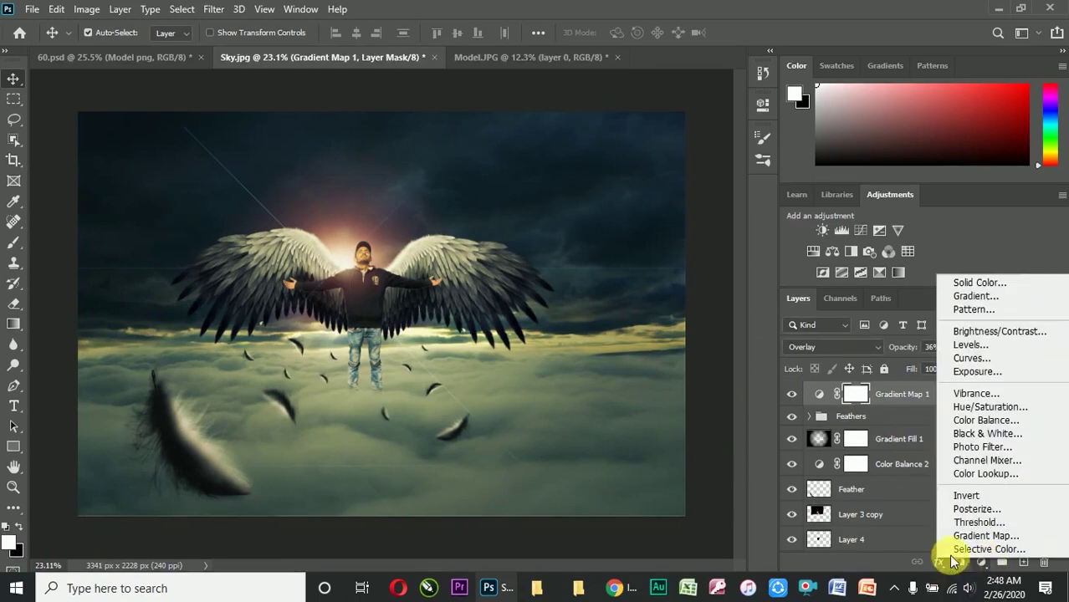
click(966, 414)
click(647, 153)
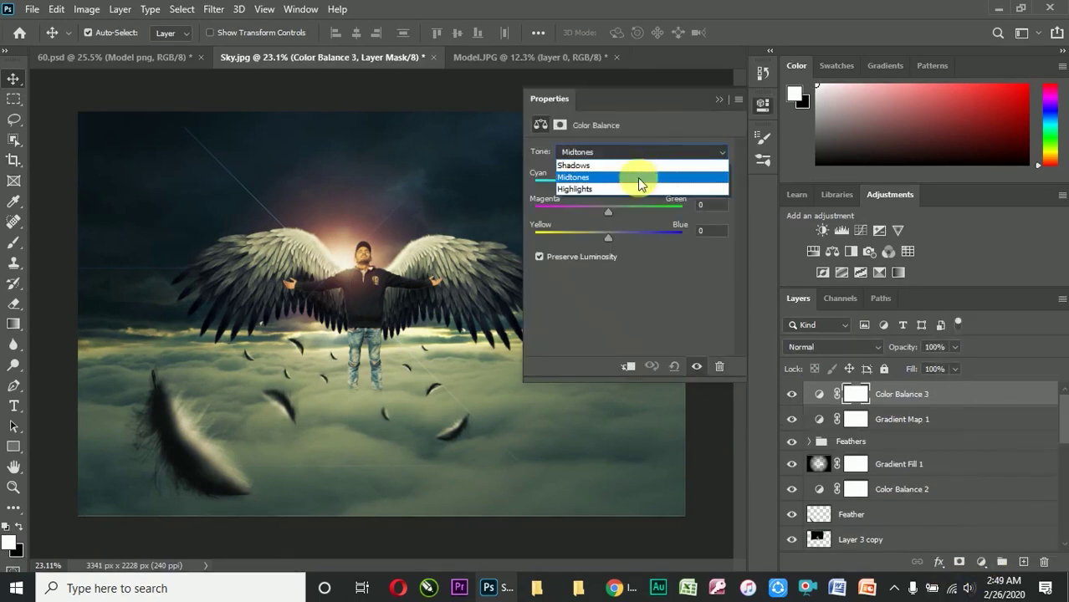
click(638, 191)
drag(608, 238, 601, 186)
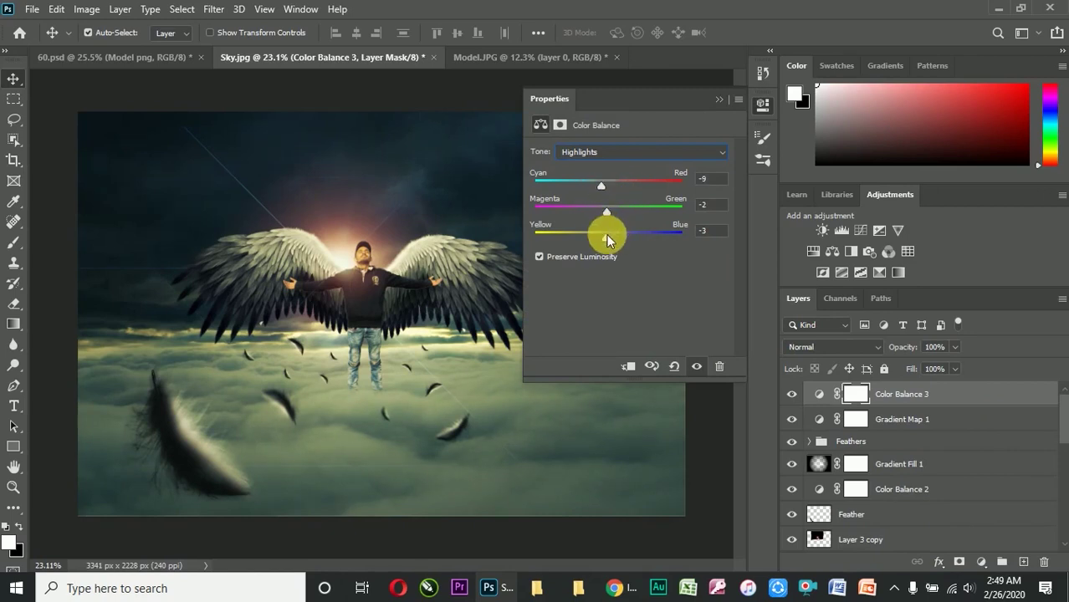
Set Color Balance 3's Shadows to -11/-3/-3 and lower its opacity to 90%
click(609, 151)
click(611, 161)
drag(606, 238, 589, 183)
click(718, 99)
click(953, 347)
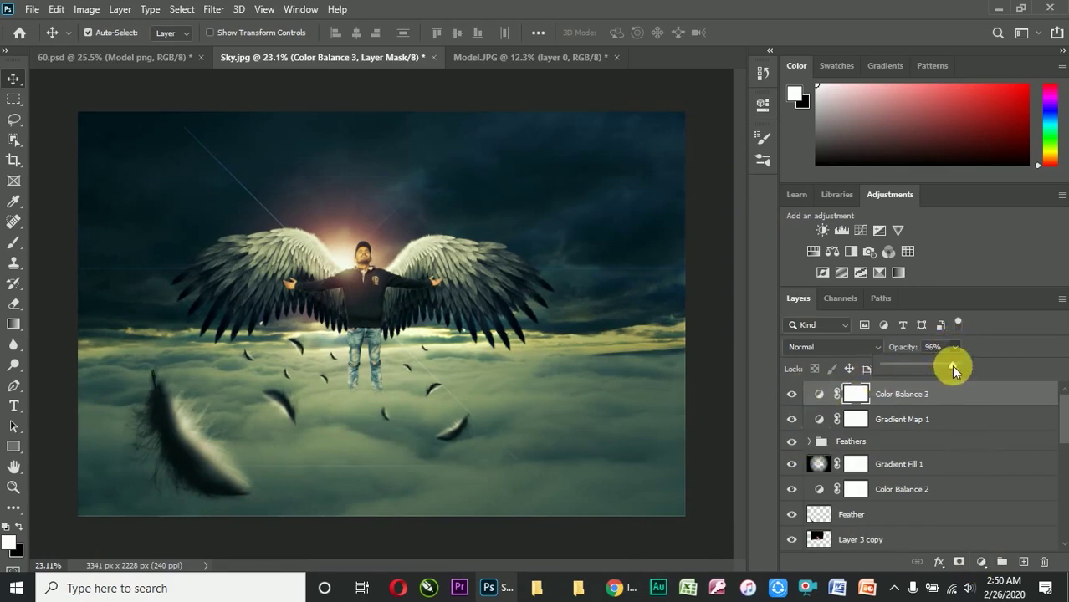
click(980, 562)
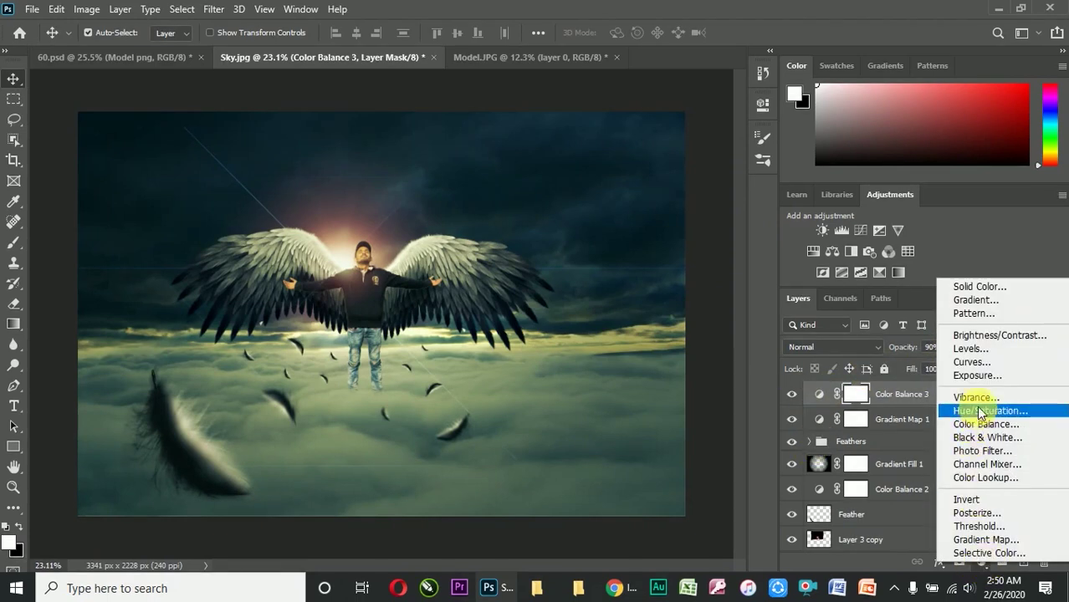
Add a Levels adjustment, raising Blue output black to 22 and adjusting the blue midtone
click(970, 348)
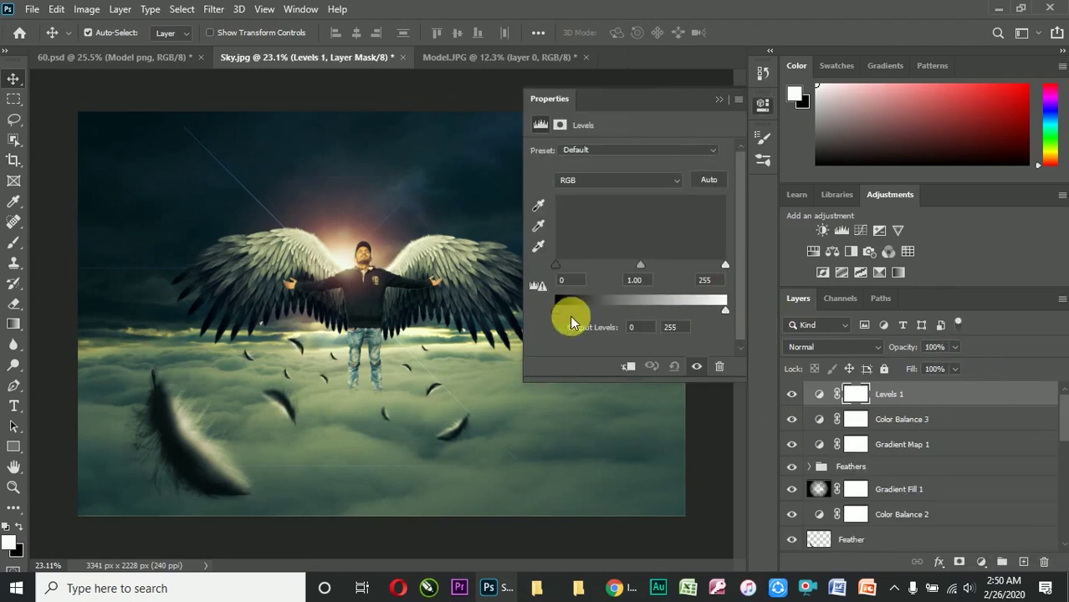
click(608, 187)
click(586, 224)
drag(555, 308, 564, 310)
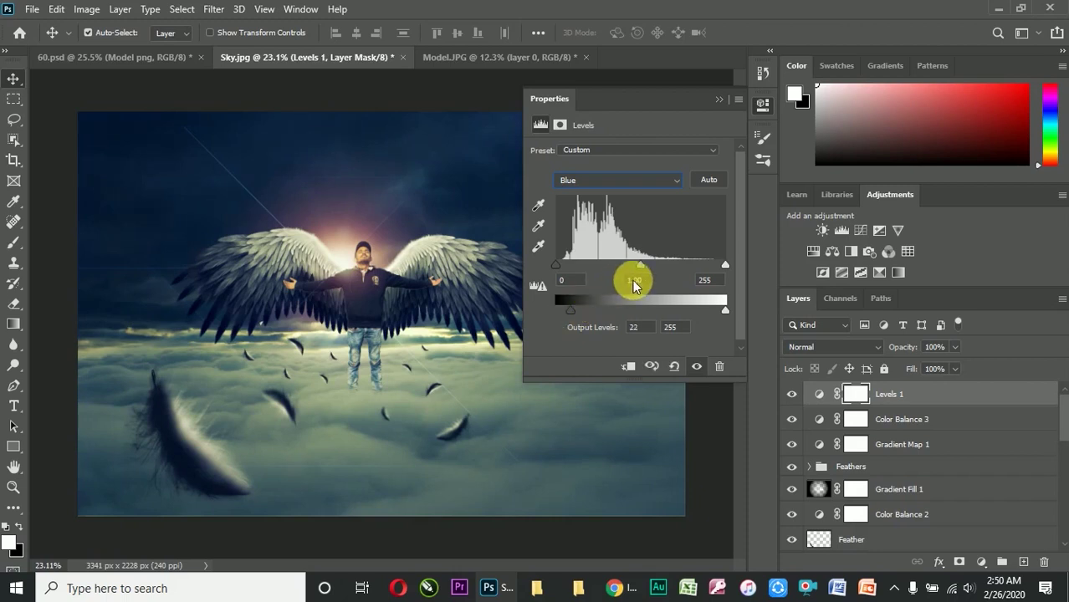
drag(569, 265, 556, 266)
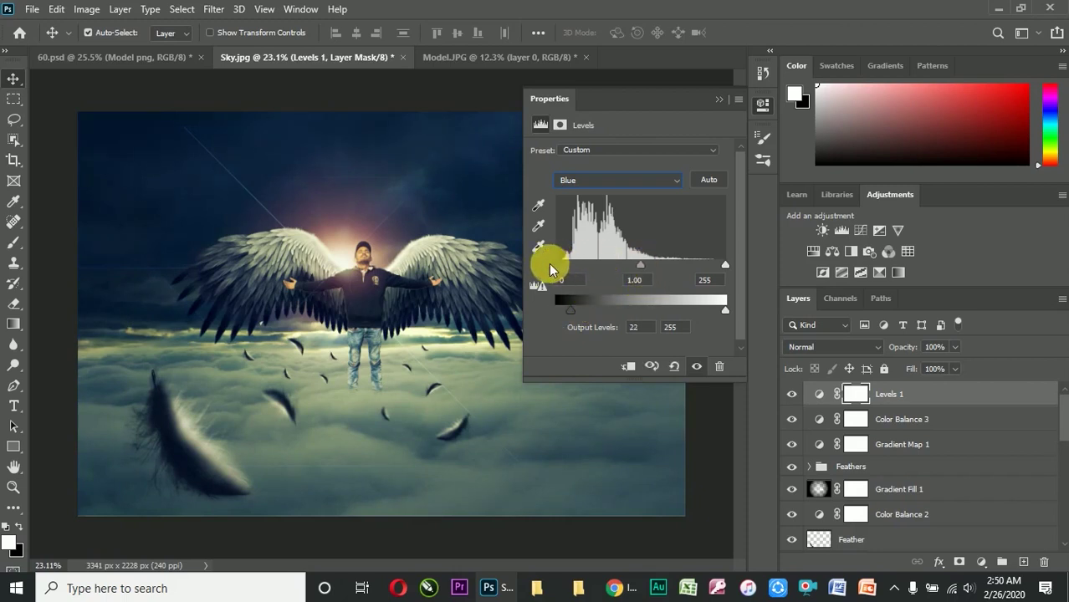
drag(640, 264, 640, 266)
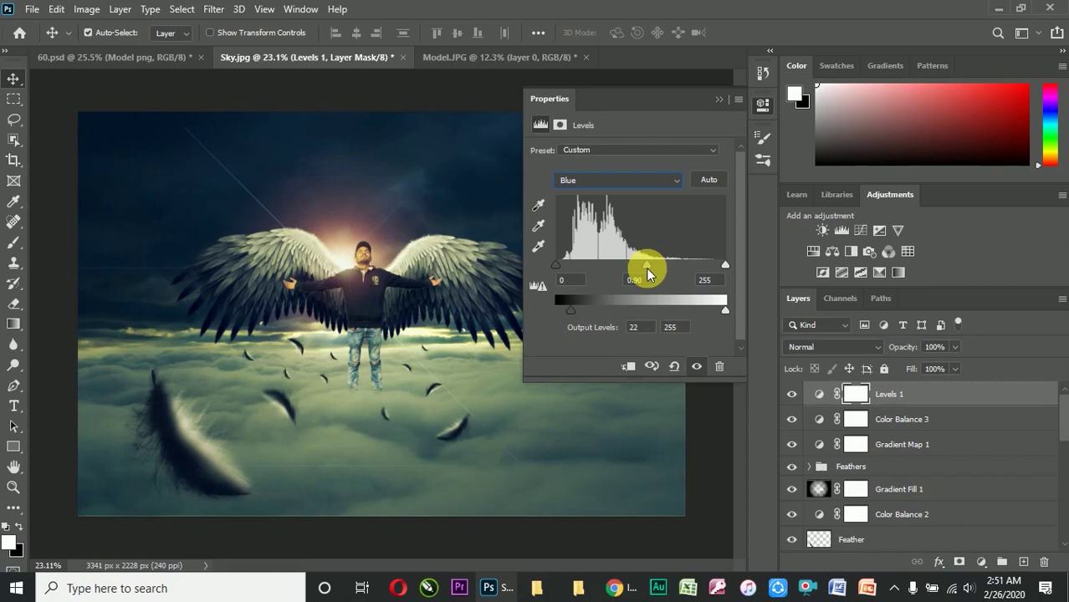
Set RGB levels to black input 9 and midtones 1.36, compare Levels 1, then select Color Balance 3
click(634, 181)
click(618, 195)
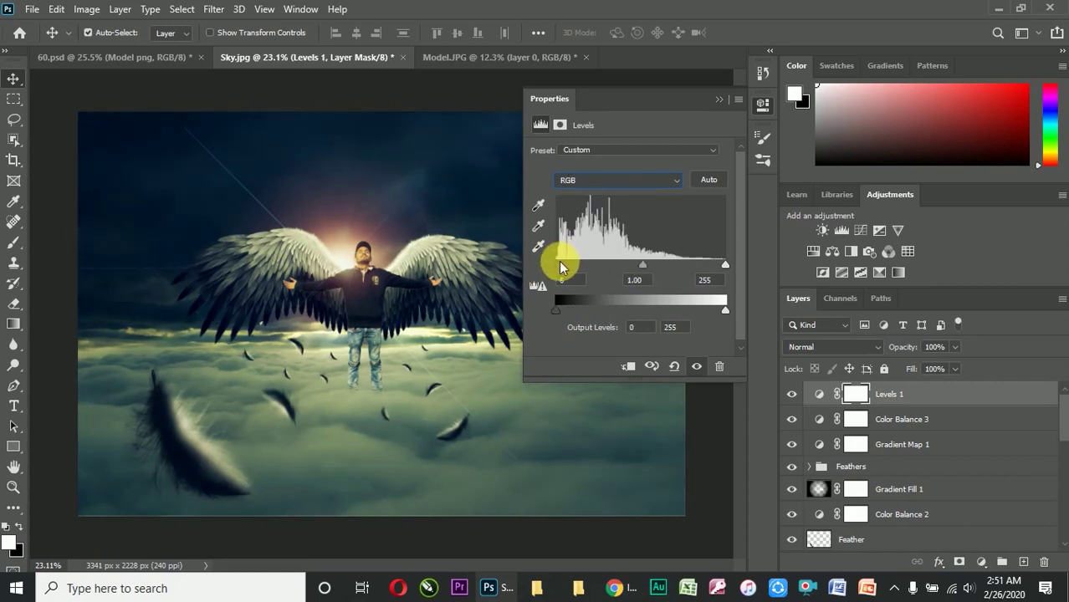
drag(647, 264, 642, 266)
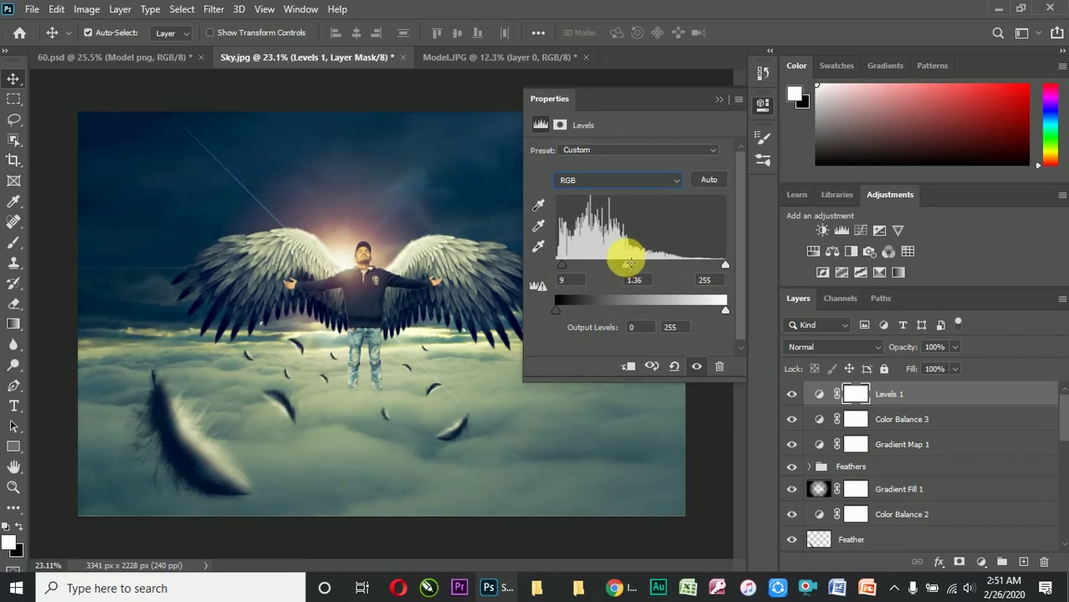
click(718, 100)
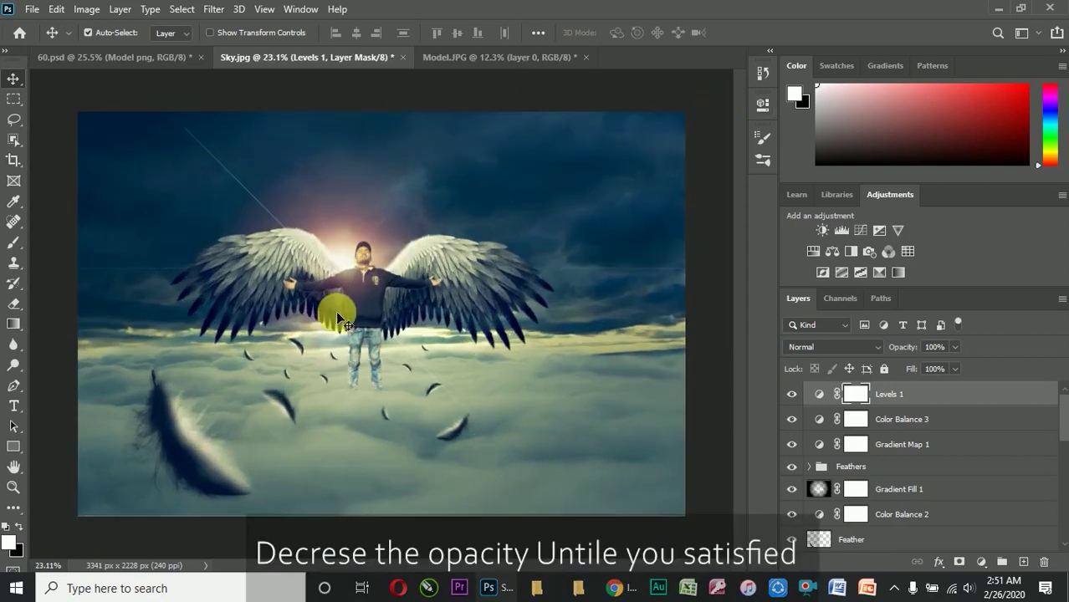
click(791, 394)
click(792, 394)
click(953, 347)
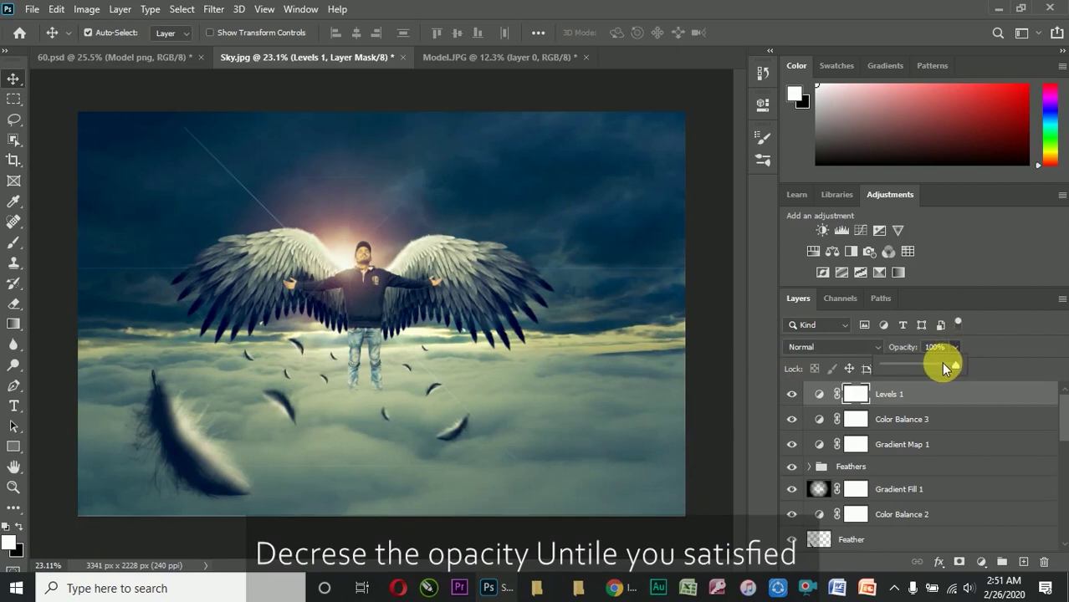
click(798, 422)
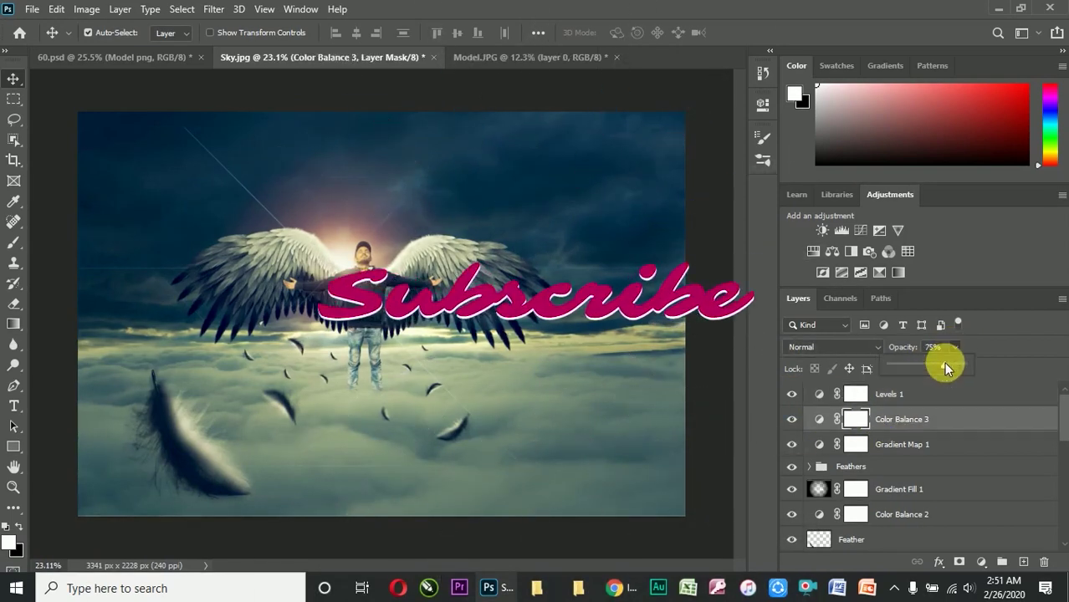
click(794, 444)
click(954, 348)
click(743, 374)
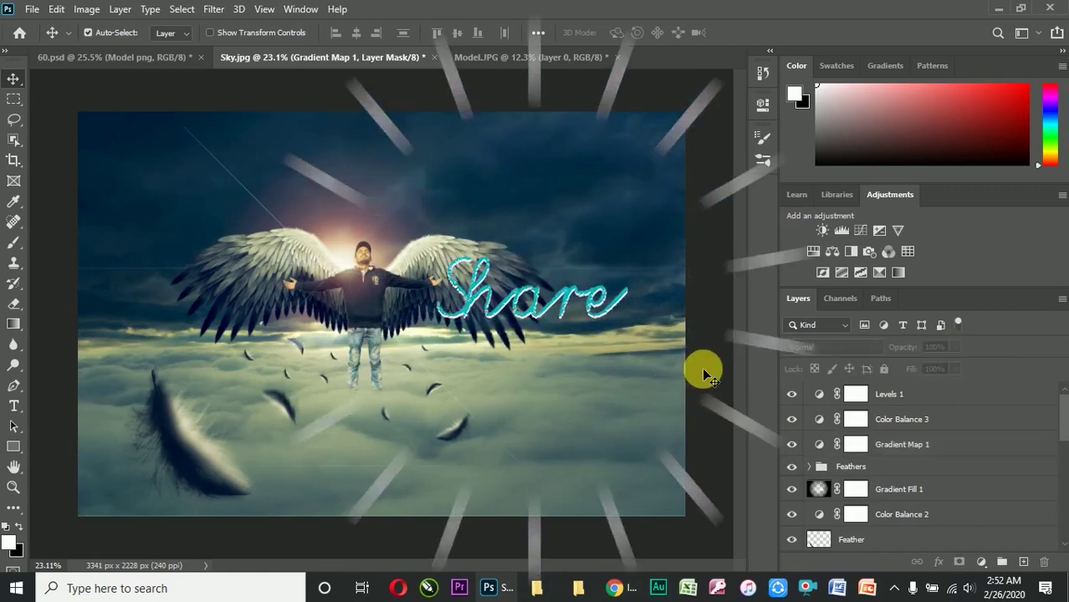